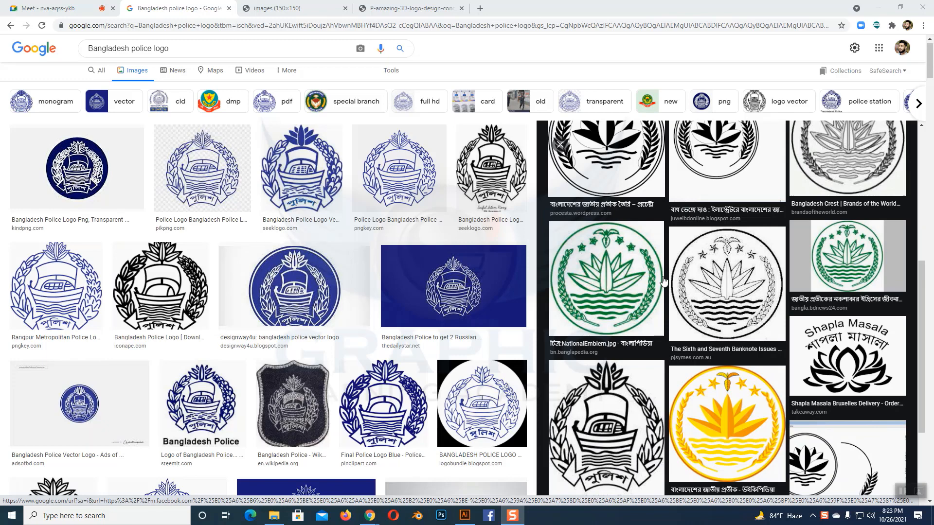
# - Switch to Adobe Illustrator and place ruler guides along the reference shield's vertical centreline and across its shoulder corners
pyautogui.click(465, 516)
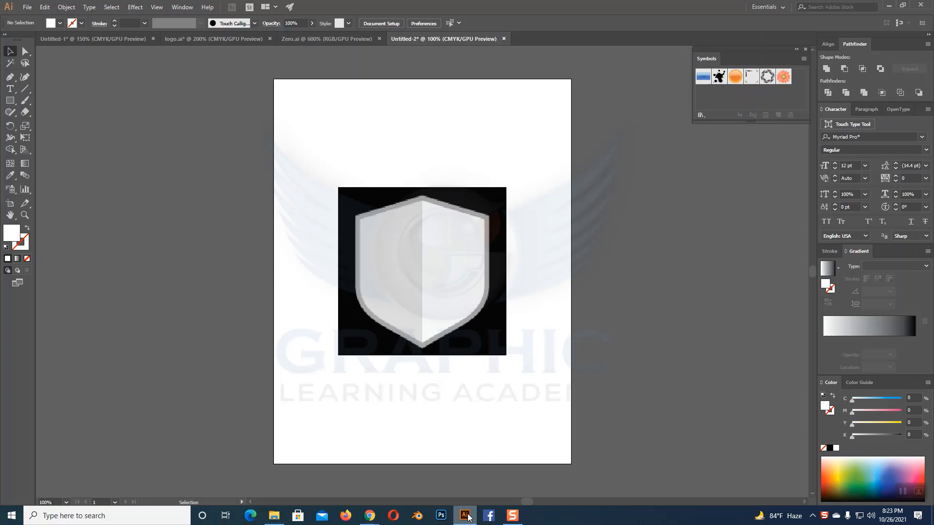
pyautogui.click(437, 232)
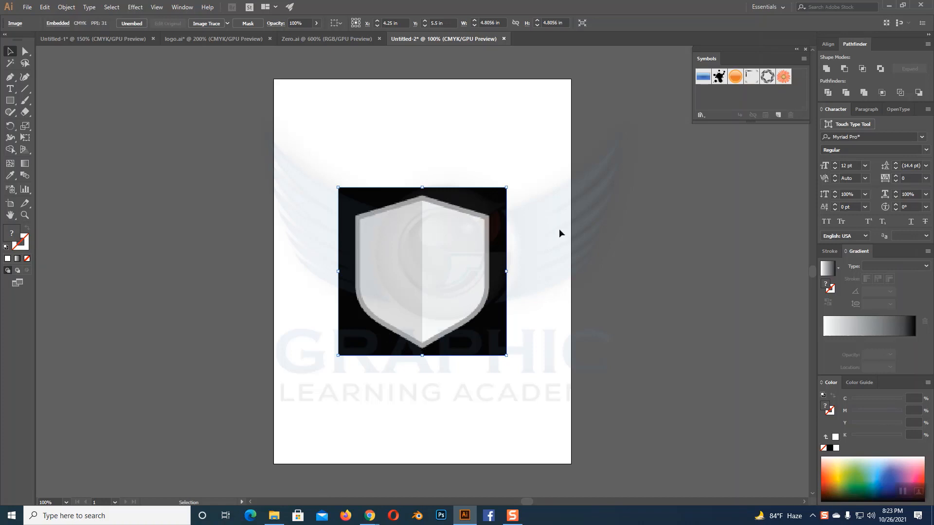
pyautogui.hotkey('ctrl', '+')
pyautogui.hotkey('ctrl', '+')
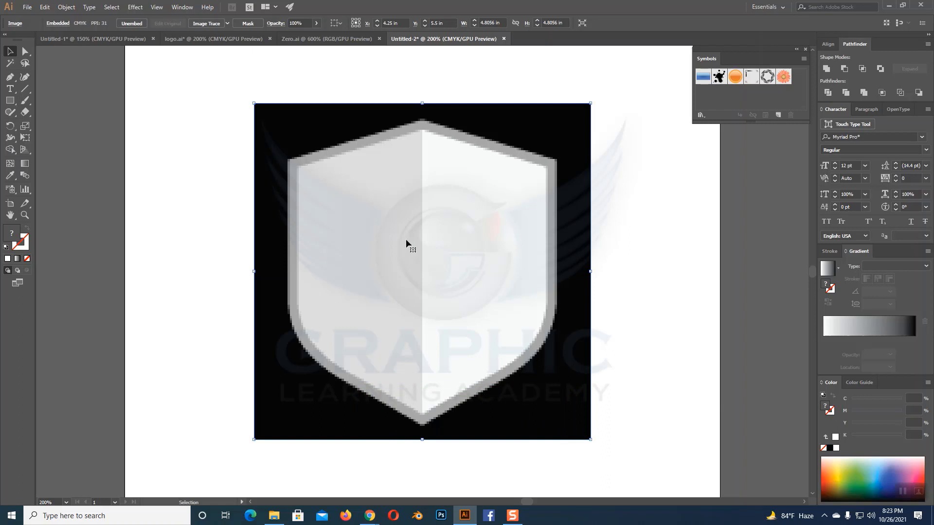
pyautogui.press('a')
pyautogui.hotkey('ctrl', 'r')
pyautogui.press('v')
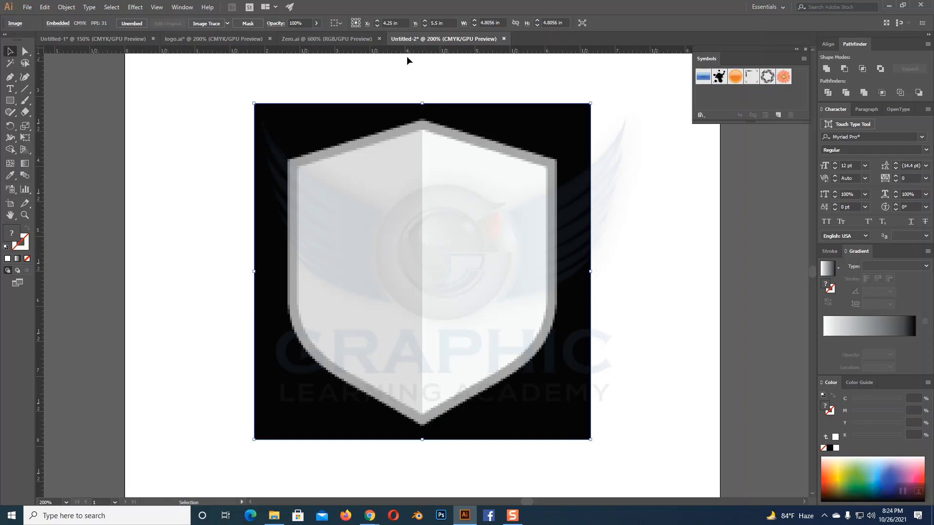
pyautogui.moveTo(417, 53); pyautogui.dragTo(380, 161)
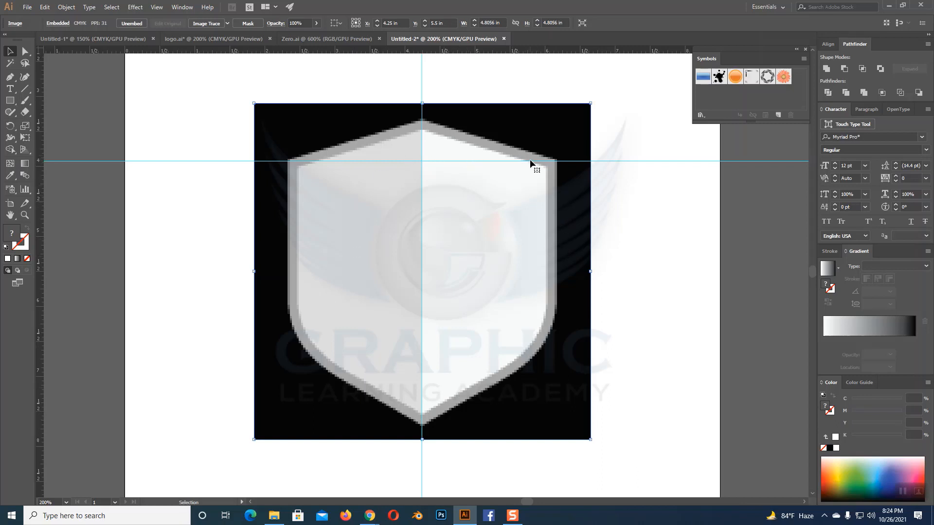
# - Draw a rectangle about 3.81 by 3.76 in from the shield's left shoulder to its bottom tip level, with no fill and a white stroke
pyautogui.click(11, 102)
pyautogui.moveTo(290, 161); pyautogui.dragTo(556, 424)
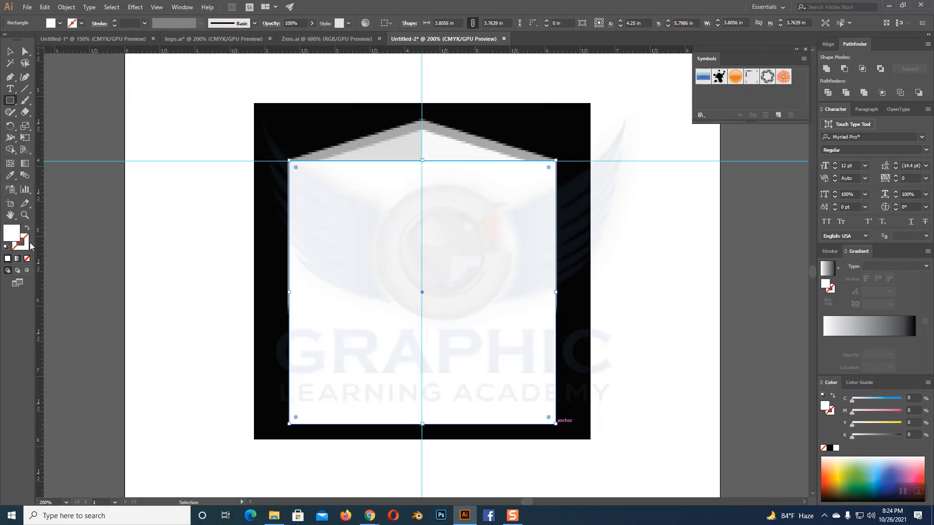
pyautogui.click(26, 227)
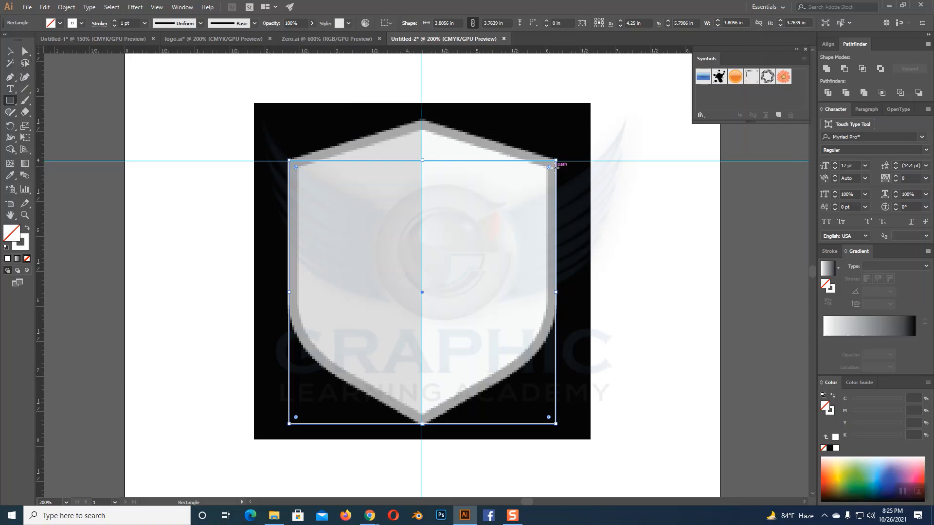
# - Add an anchor point on the rectangle's left edge at about Y 6.61 in and place a horizontal guide through it
pyautogui.click(10, 77)
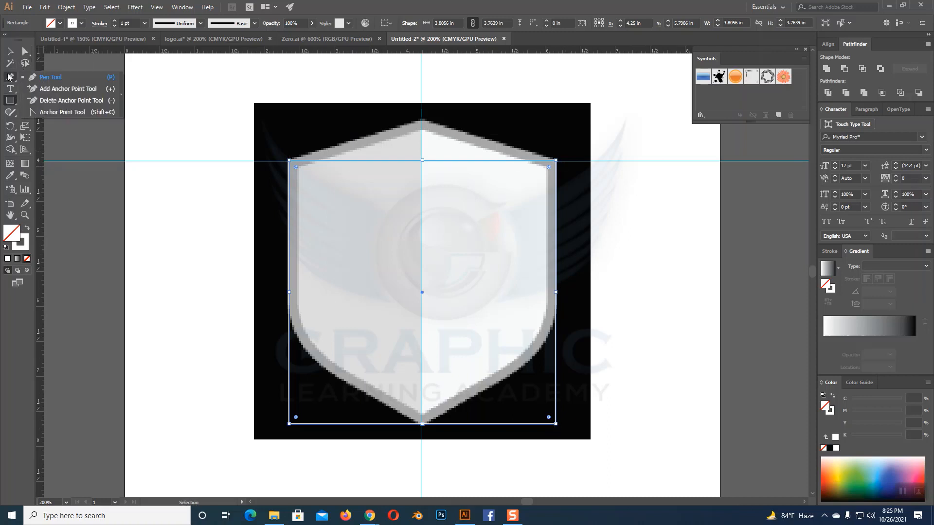
pyautogui.click(53, 89)
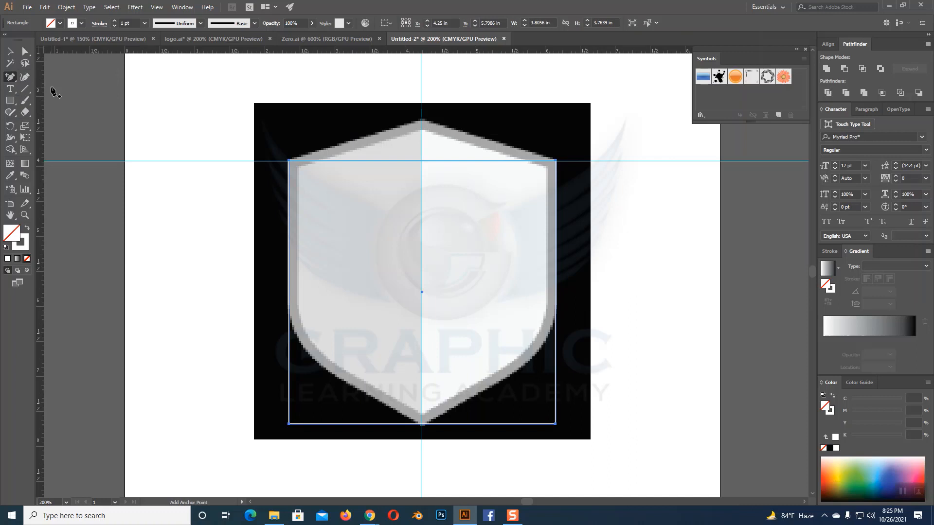
pyautogui.click(289, 349)
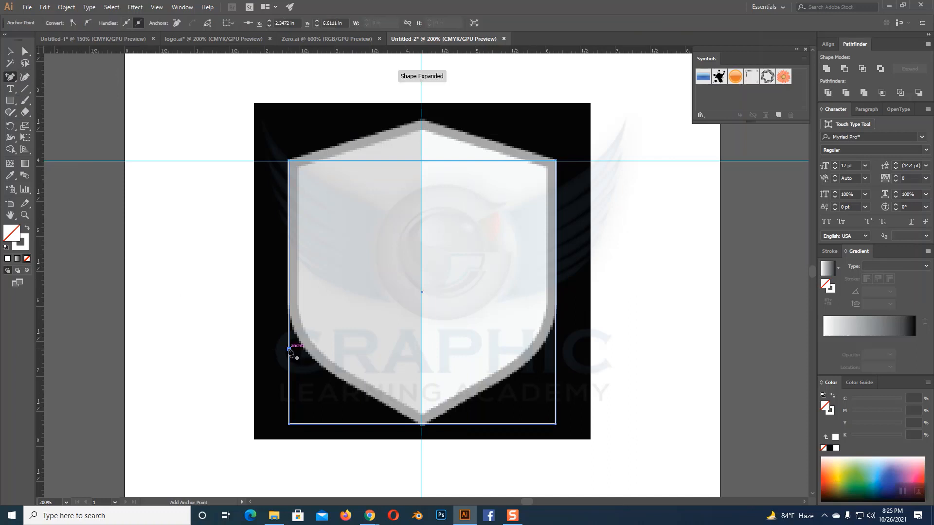
pyautogui.click(10, 51)
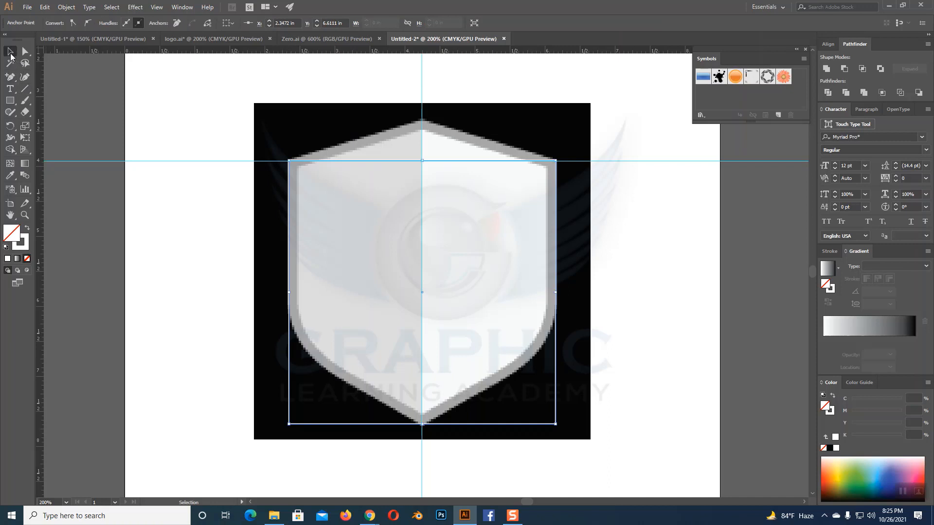
pyautogui.click(291, 350)
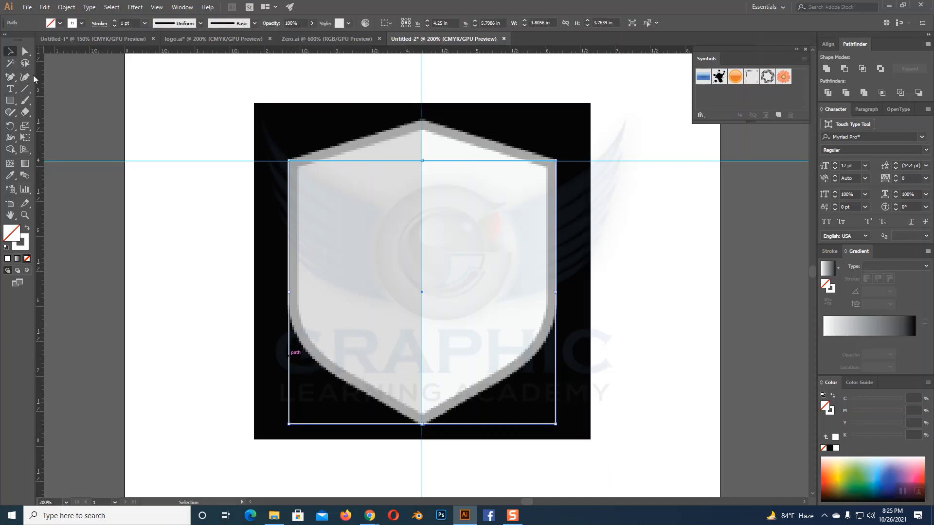
pyautogui.click(26, 53)
pyautogui.click(289, 349)
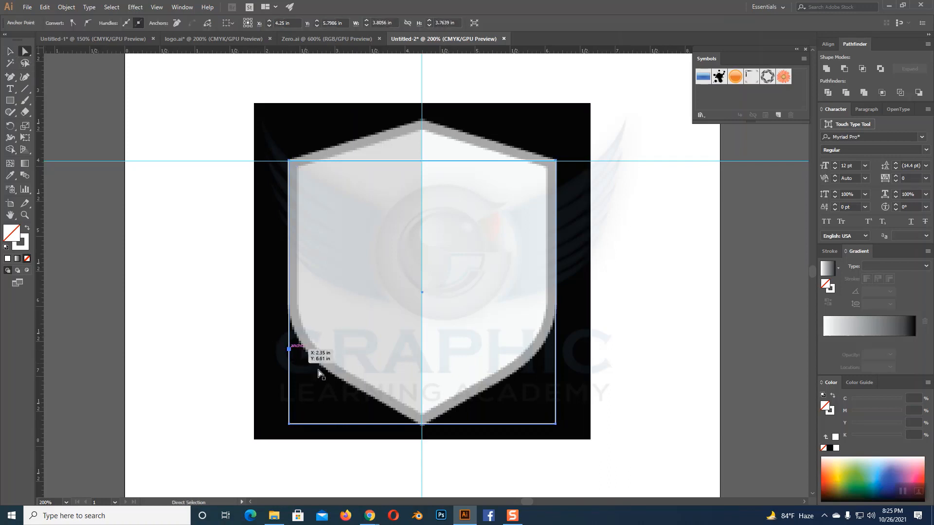
pyautogui.moveTo(364, 53); pyautogui.dragTo(294, 350)
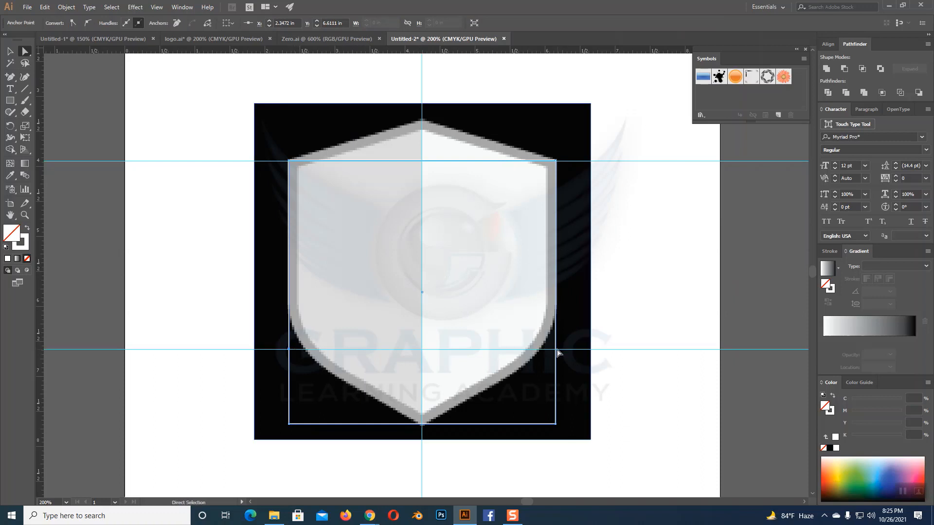
# - Add anchor points on the rectangle's right edge at the lower guide and on its bottom edge at the centre guide
pyautogui.click(10, 77)
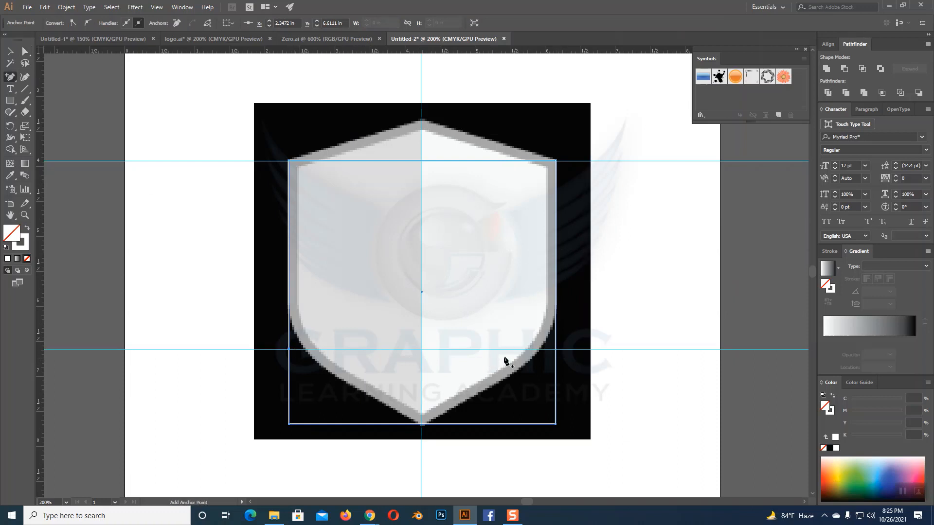
pyautogui.click(556, 350)
pyautogui.click(422, 424)
# - Delete the rectangle's two bottom corner anchor points so the outline tapers to the shield's tip
pyautogui.click(25, 51)
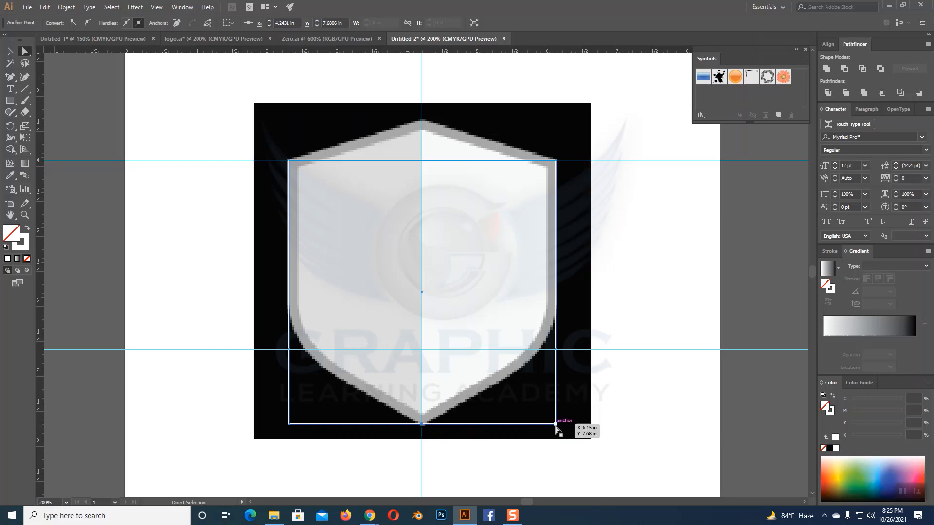
pyautogui.click(9, 77)
pyautogui.click(48, 101)
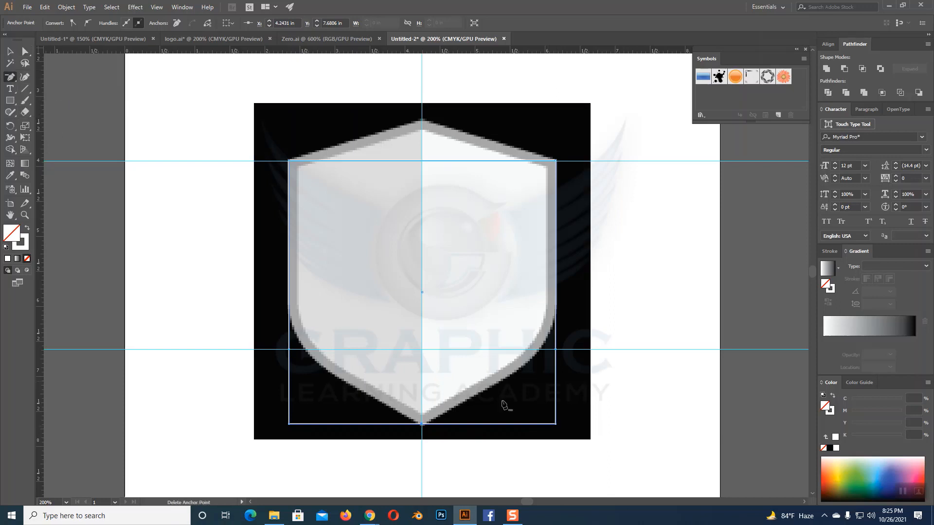
pyautogui.click(555, 424)
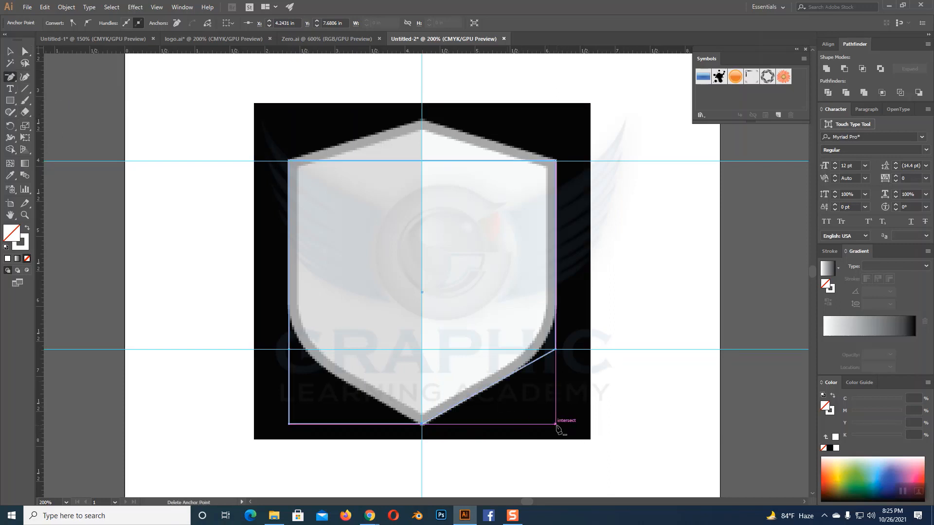
pyautogui.click(289, 424)
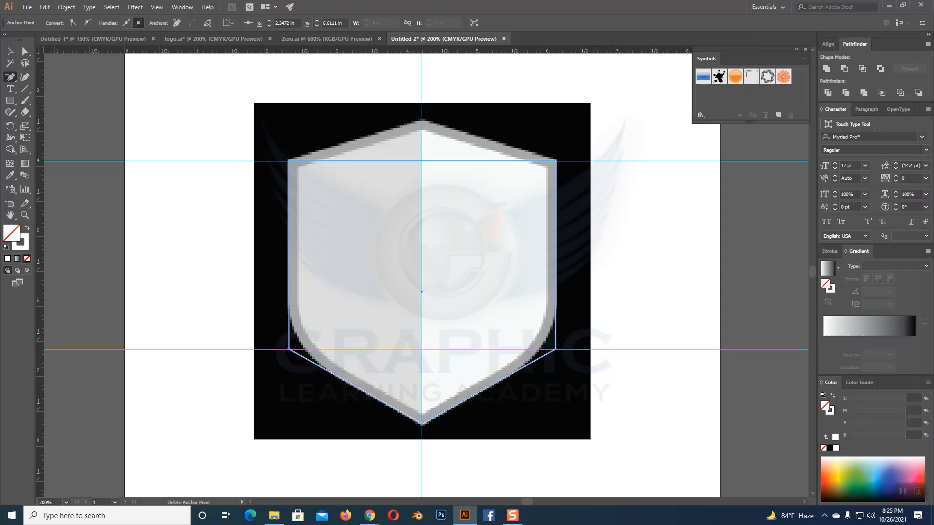
# - Round both lower side corners of the outline together to a radius of about 1.19 in, following the reference shield's curve
pyautogui.click(25, 51)
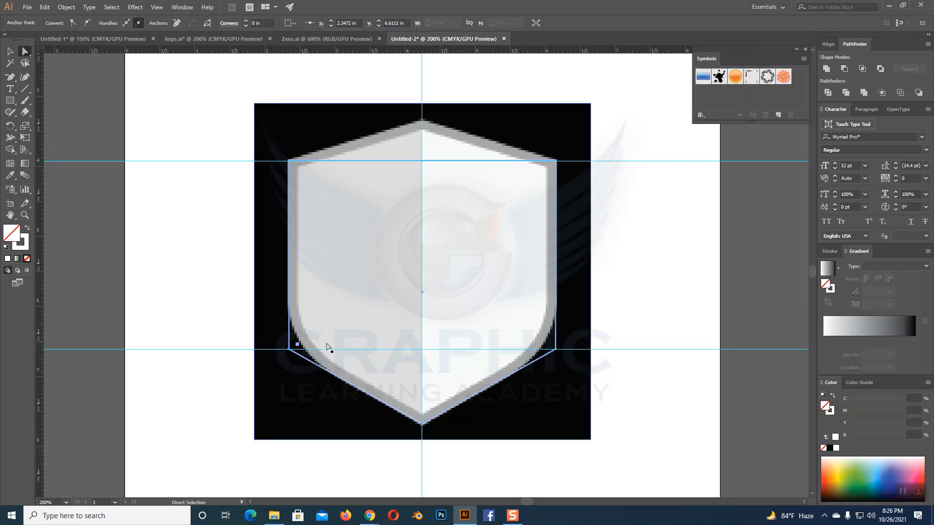
pyautogui.click(556, 350)
pyautogui.keyDown('shift'); pyautogui.click(556, 350); pyautogui.keyUp('shift')
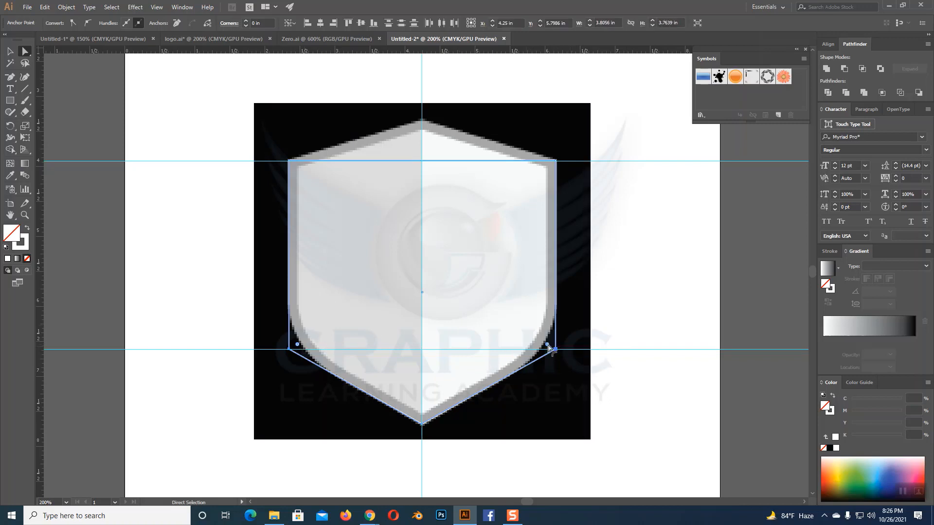
pyautogui.moveTo(547, 344); pyautogui.dragTo(462, 327)
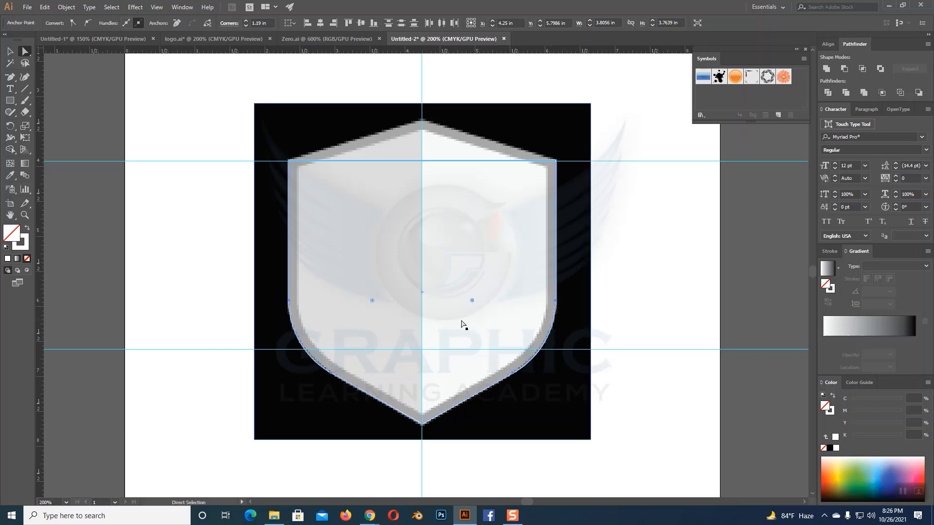
pyautogui.click(11, 50)
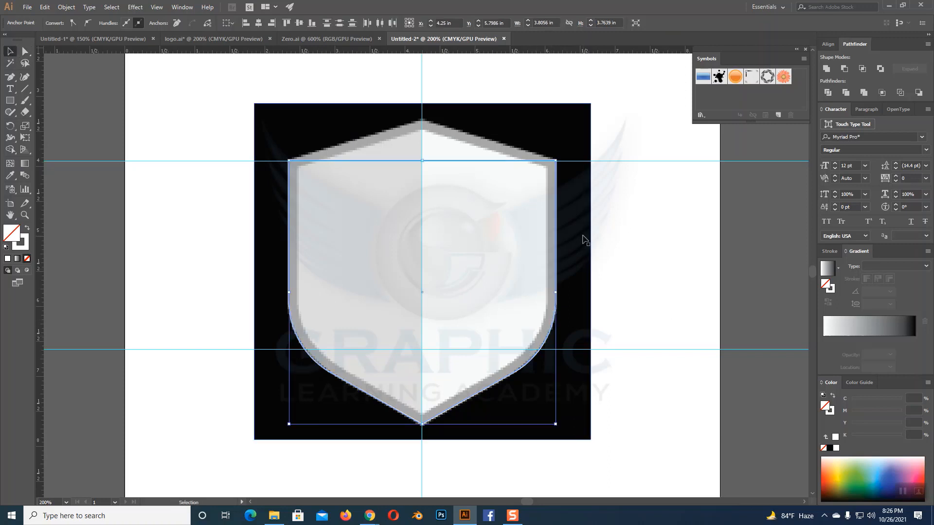
# - Move the shield outline off the artboard to check its shape, and undo the moves
pyautogui.moveTo(555, 321); pyautogui.dragTo(740, 323)
pyautogui.press('space')
pyautogui.moveTo(738, 402); pyautogui.dragTo(330, 366)
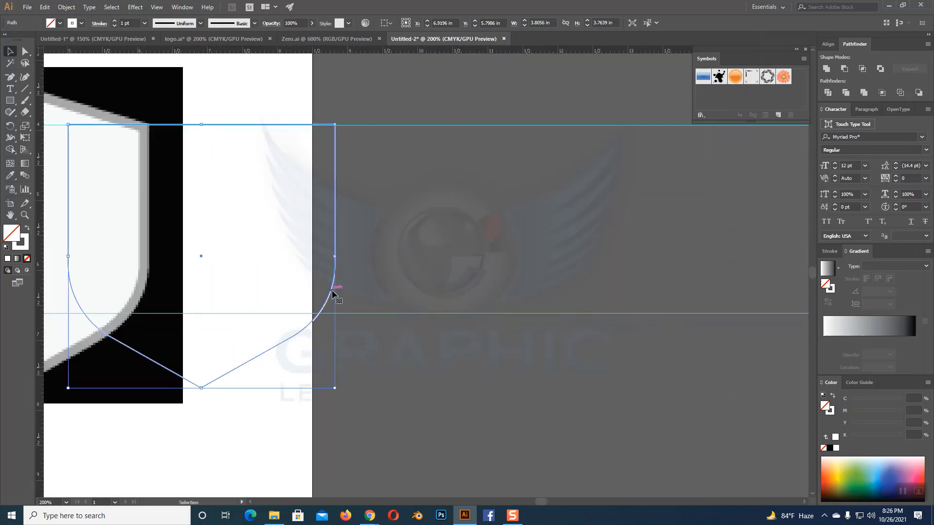
pyautogui.moveTo(330, 292); pyautogui.dragTo(637, 290)
pyautogui.click(656, 384)
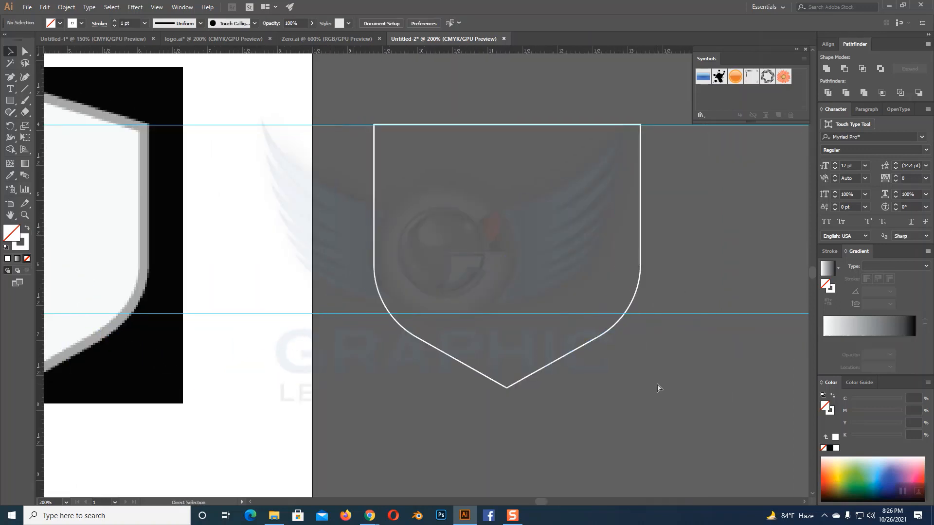
pyautogui.hotkey('ctrl', 'z')
pyautogui.hotkey('ctrl', 'z')
pyautogui.moveTo(439, 373); pyautogui.dragTo(795, 407)
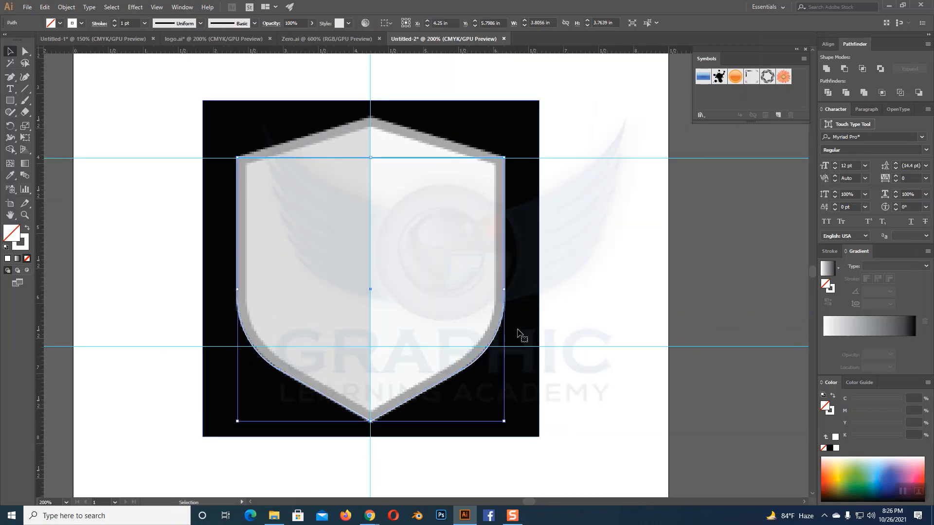
pyautogui.click(581, 272)
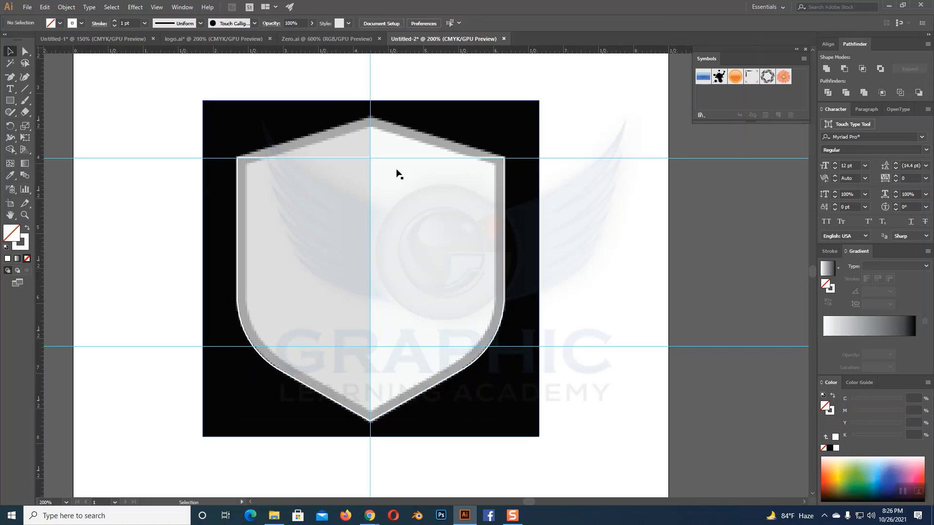
# - Bend the outline's top edge with the Curvature tool into a wave that dips on both sides and peaks above the shoulder guide at the centre
pyautogui.click(384, 158)
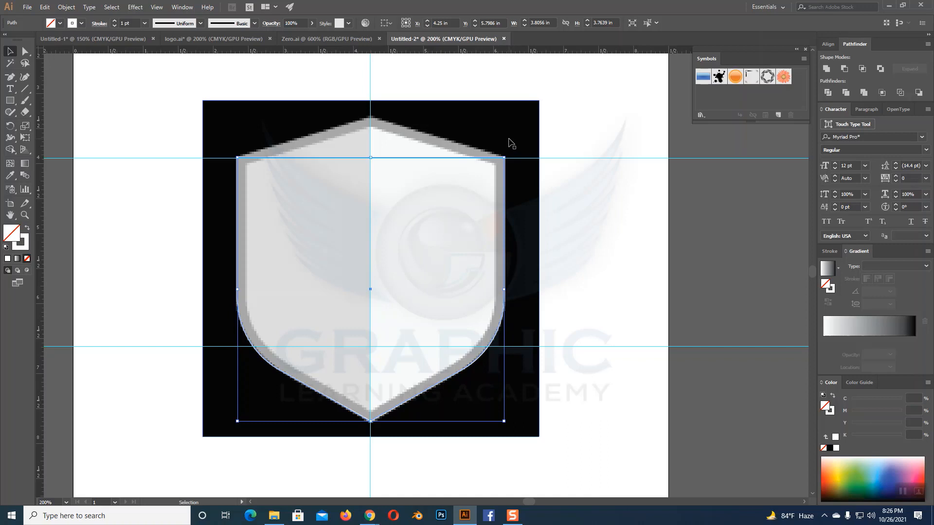
pyautogui.click(25, 77)
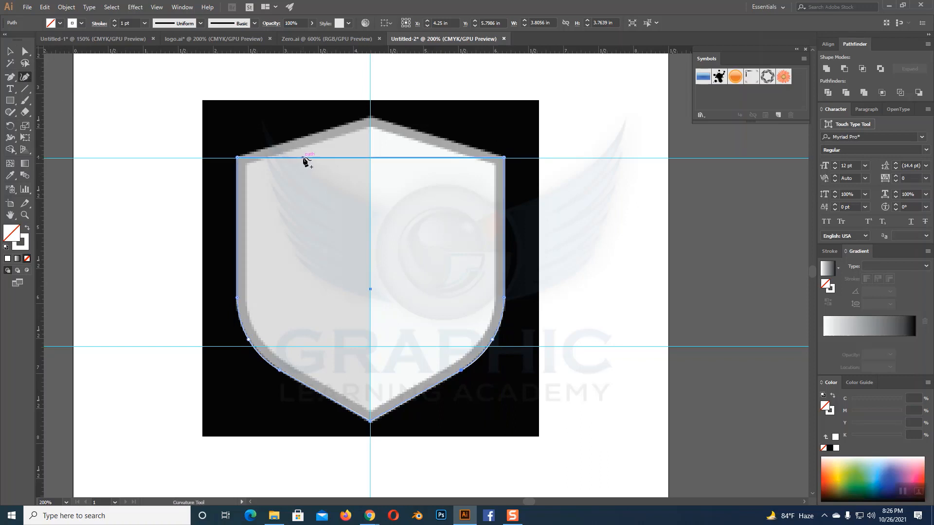
pyautogui.moveTo(302, 158); pyautogui.dragTo(300, 167)
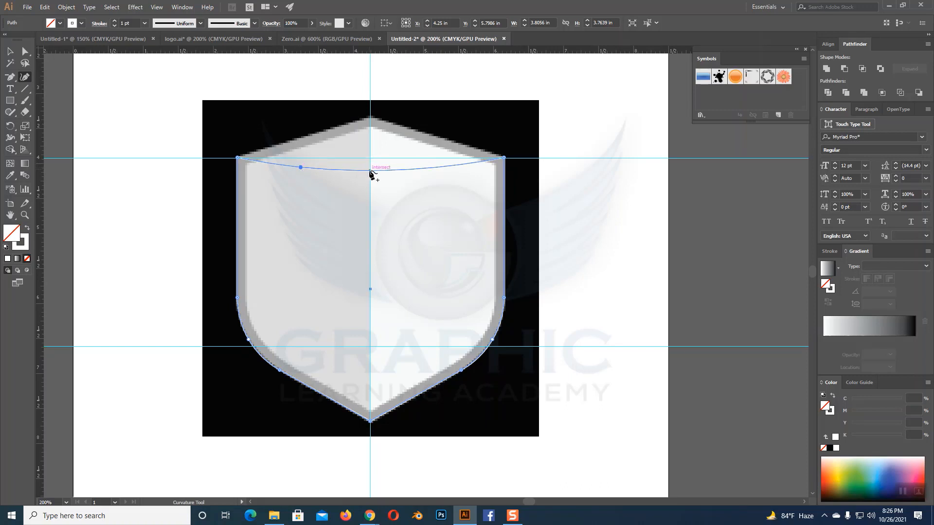
pyautogui.moveTo(370, 170); pyautogui.dragTo(372, 158)
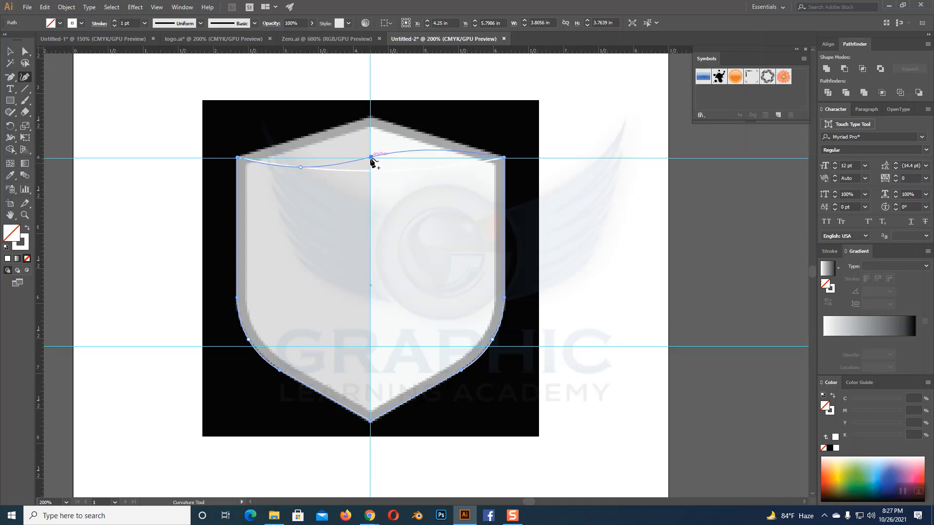
pyautogui.moveTo(372, 159); pyautogui.dragTo(371, 161)
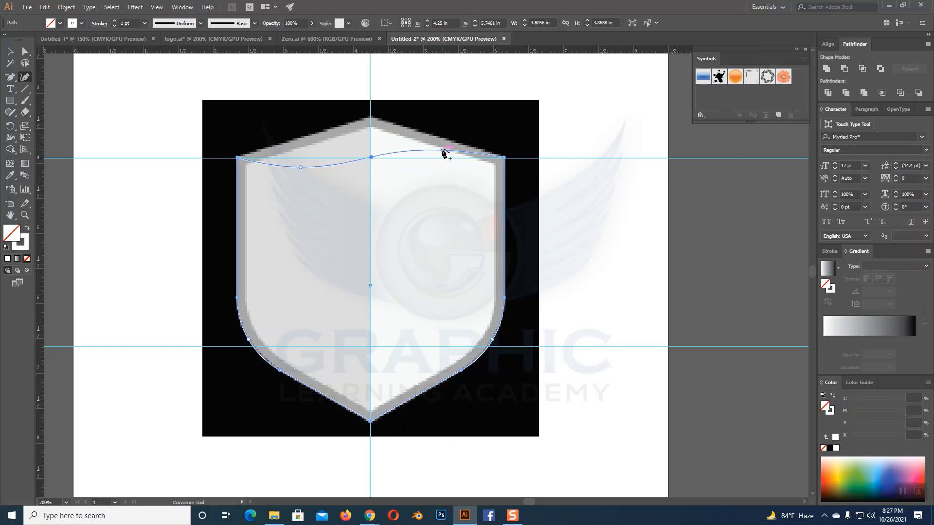
pyautogui.moveTo(444, 152); pyautogui.dragTo(441, 169)
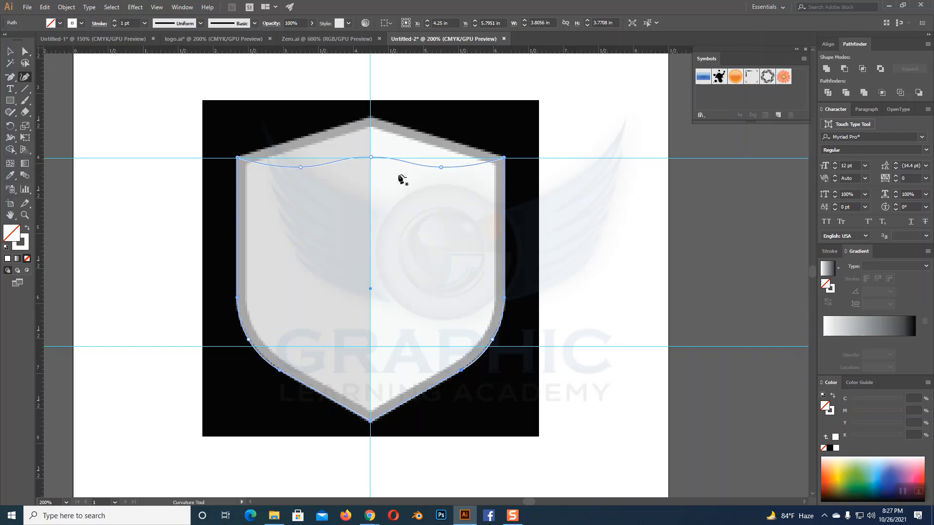
pyautogui.click(371, 158)
pyautogui.moveTo(372, 158); pyautogui.dragTo(372, 145)
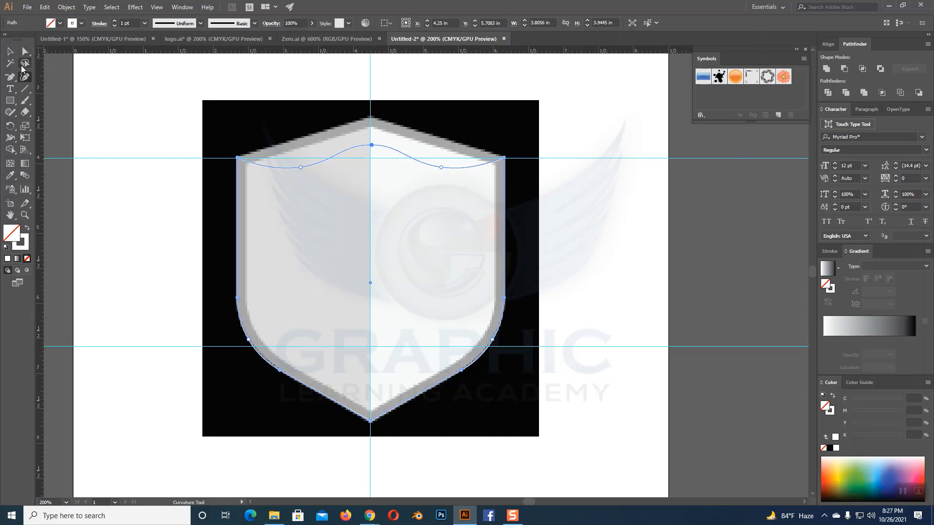
# - Convert the centre anchor point of the shield outline's top edge into a sharp corner with the Anchor Point tool
pyautogui.click(14, 77)
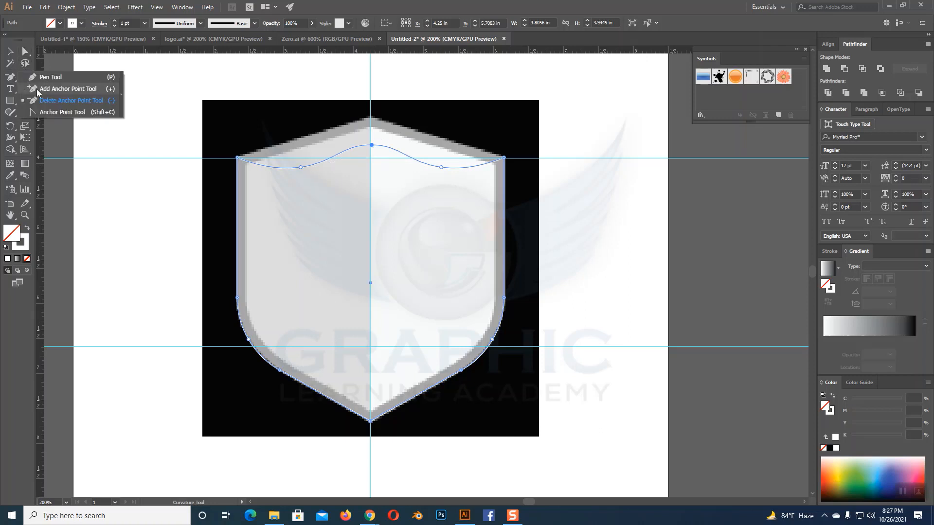
pyautogui.click(49, 112)
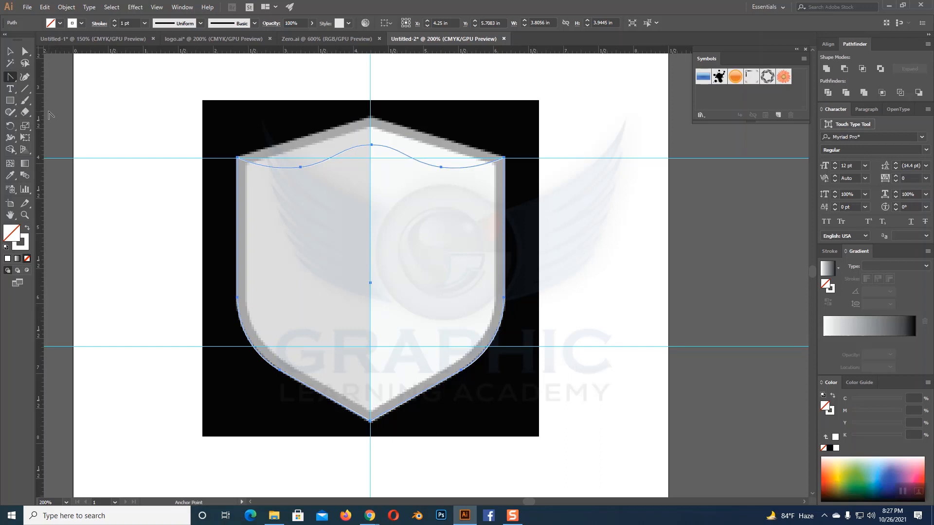
pyautogui.click(372, 145)
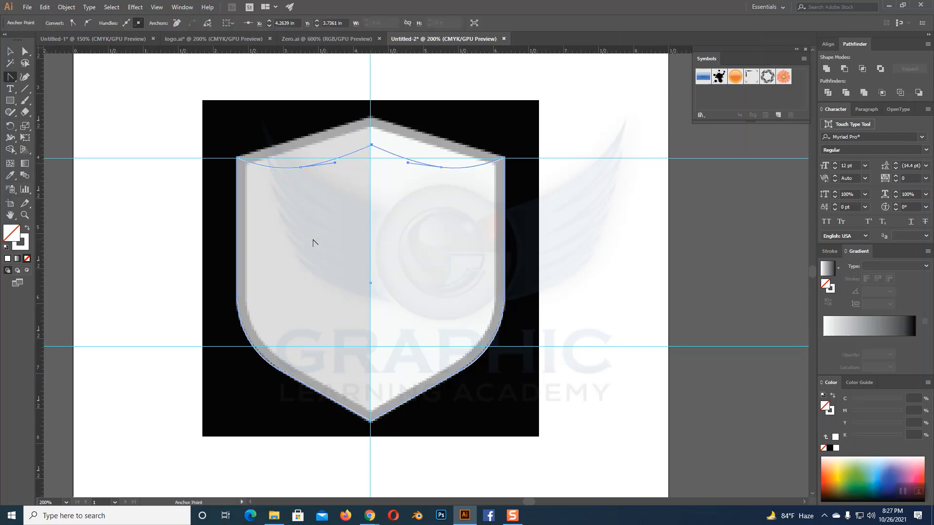
pyautogui.press('v')
pyautogui.click(637, 229)
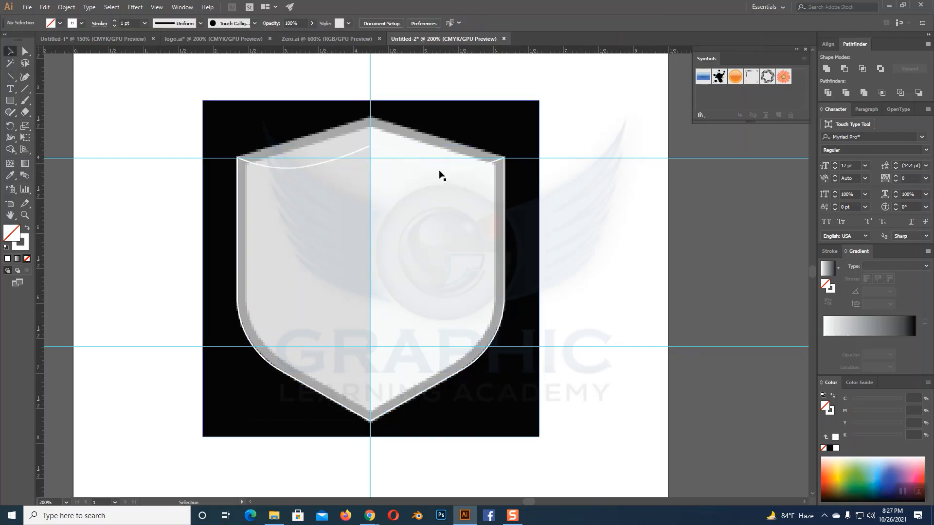
# - Move the shield outline off the artboard to its right and delete the reference shield image
pyautogui.moveTo(437, 168); pyautogui.dragTo(537, 206)
pyautogui.click(674, 240)
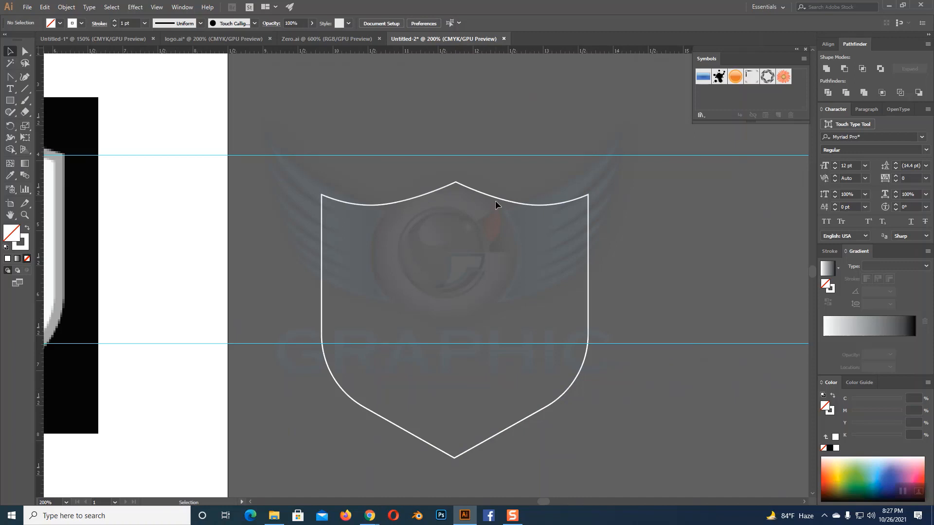
pyautogui.press('a')
pyautogui.moveTo(265, 283); pyautogui.dragTo(464, 269)
pyautogui.click(273, 247)
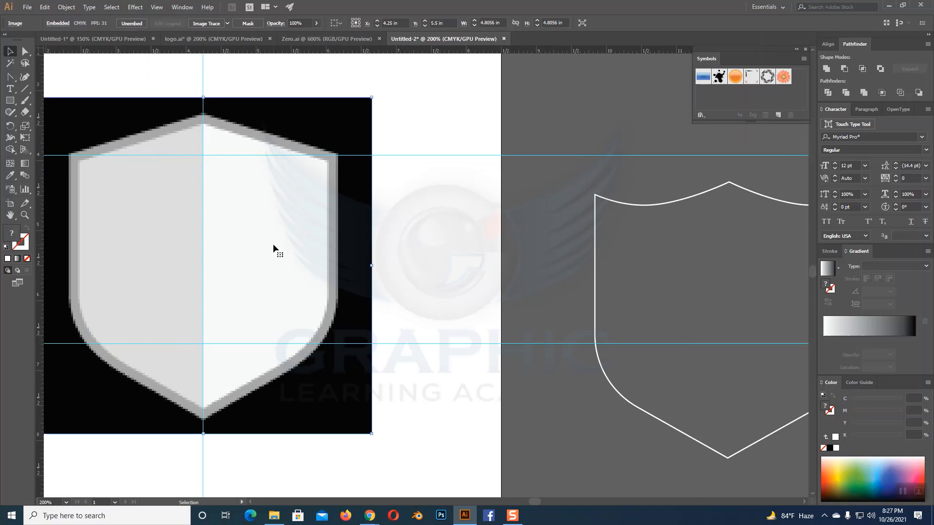
pyautogui.press('Delete')
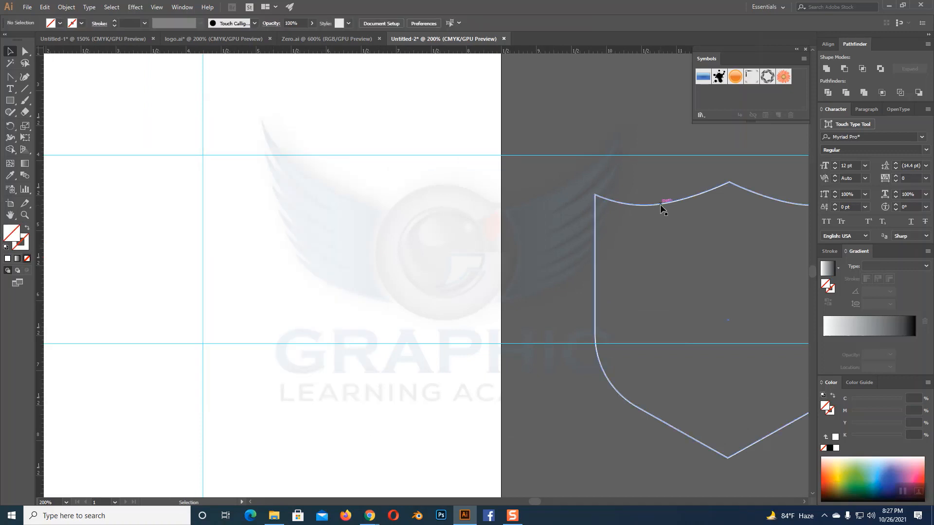
# - Move the shield outline back onto the artboard, centred on the vertical guide with its peak on the upper guide, and give it a black stroke
pyautogui.moveTo(659, 205); pyautogui.dragTo(134, 177)
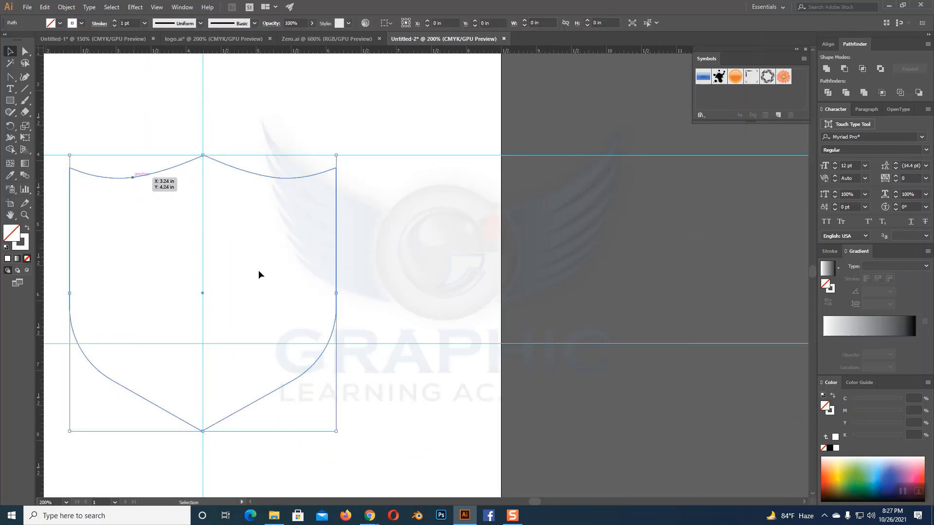
pyautogui.click(26, 247)
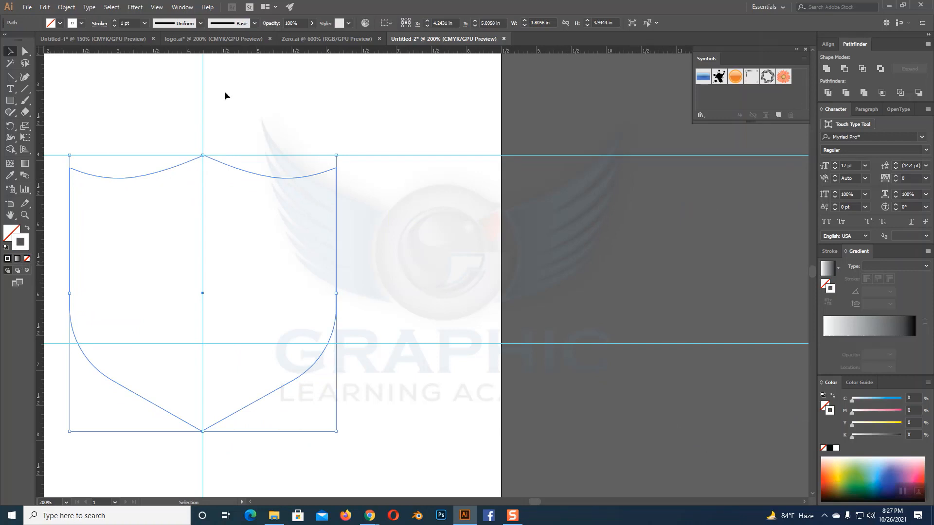
pyautogui.click(830, 448)
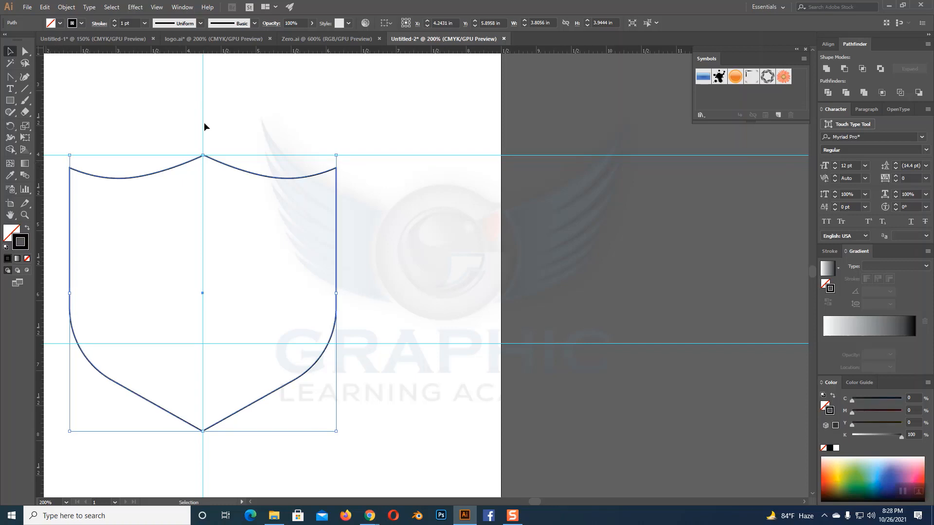
pyautogui.click(381, 229)
pyautogui.moveTo(417, 309); pyautogui.dragTo(530, 294)
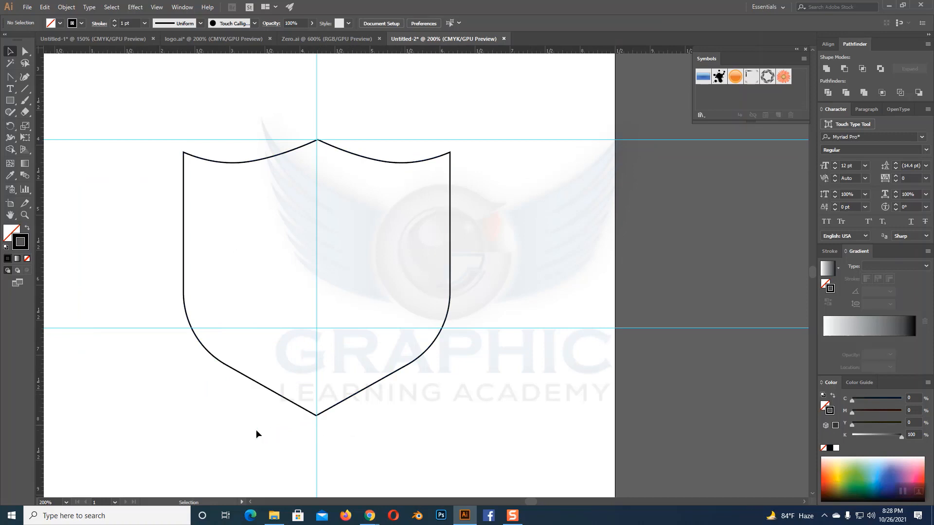
# - Narrow the shield outline from both sides to about 3.51 in wide, keeping it centred on the vertical guide
pyautogui.scroll(-2, 624, 334)
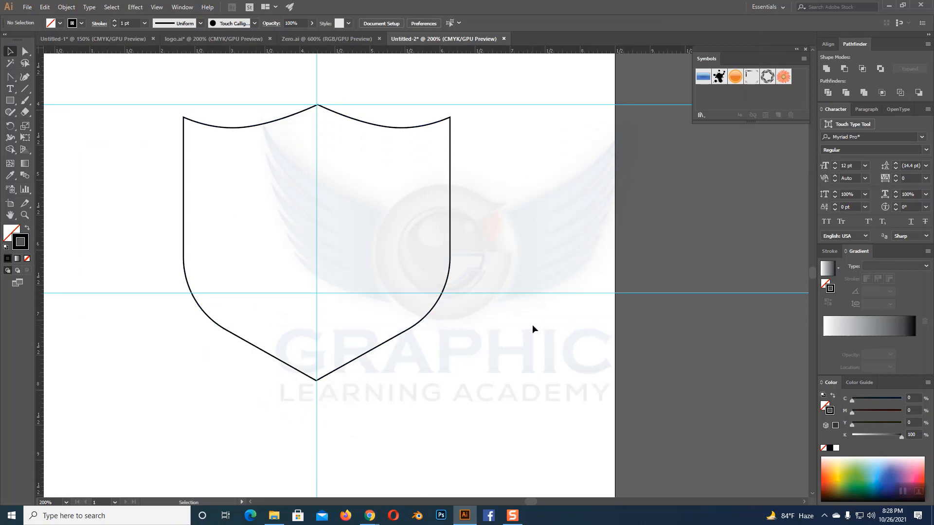
pyautogui.scroll(-2, 532, 325)
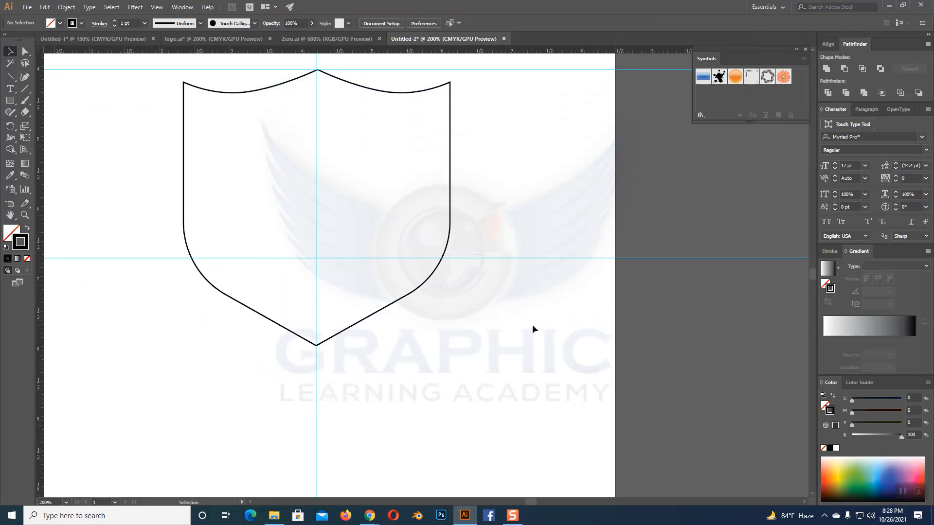
pyautogui.click(450, 219)
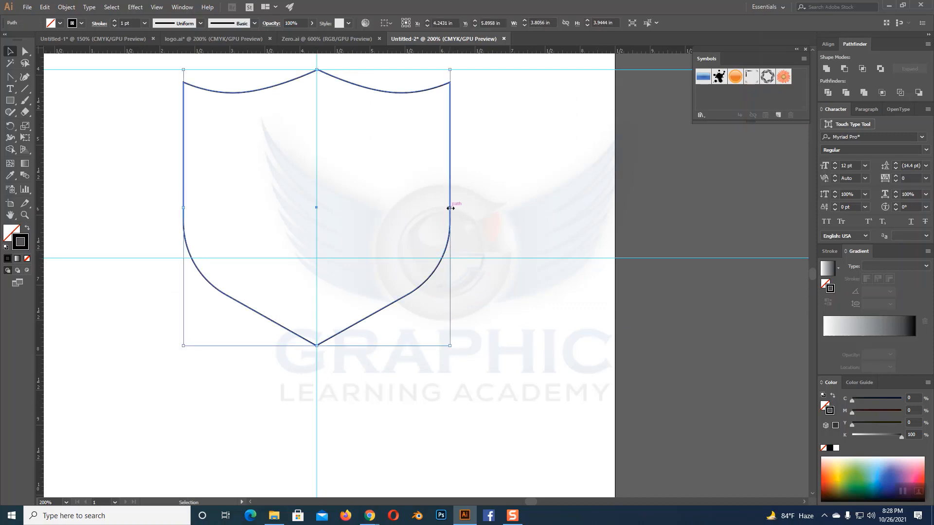
pyautogui.moveTo(451, 207); pyautogui.dragTo(440, 209)
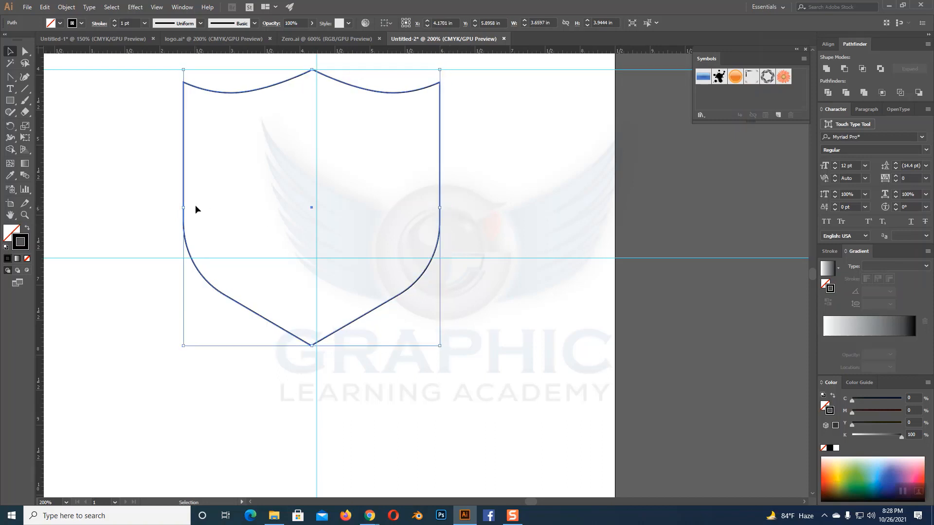
pyautogui.moveTo(184, 208); pyautogui.dragTo(196, 207)
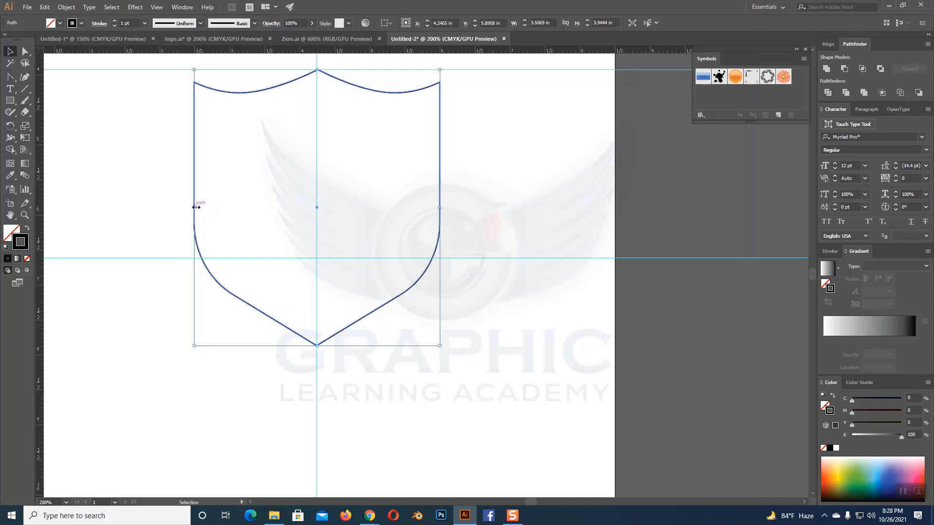
pyautogui.click(514, 173)
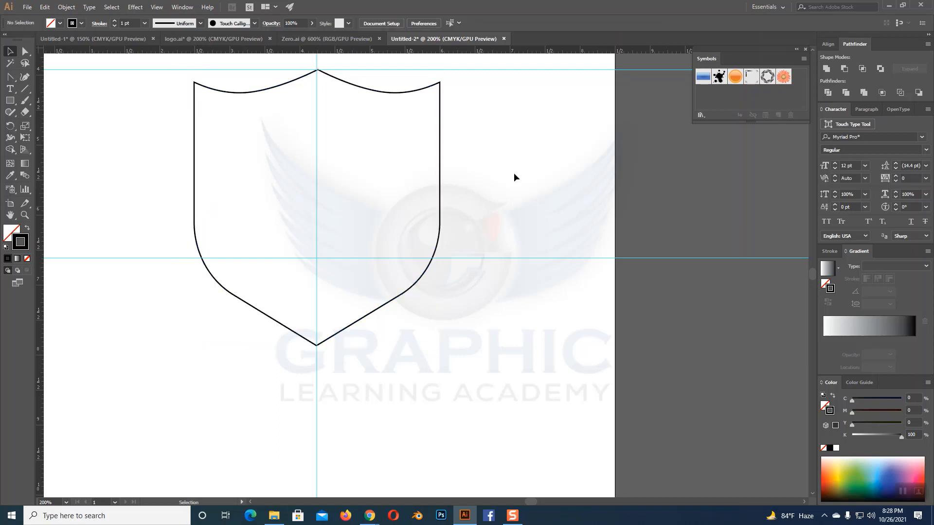
pyautogui.click(439, 191)
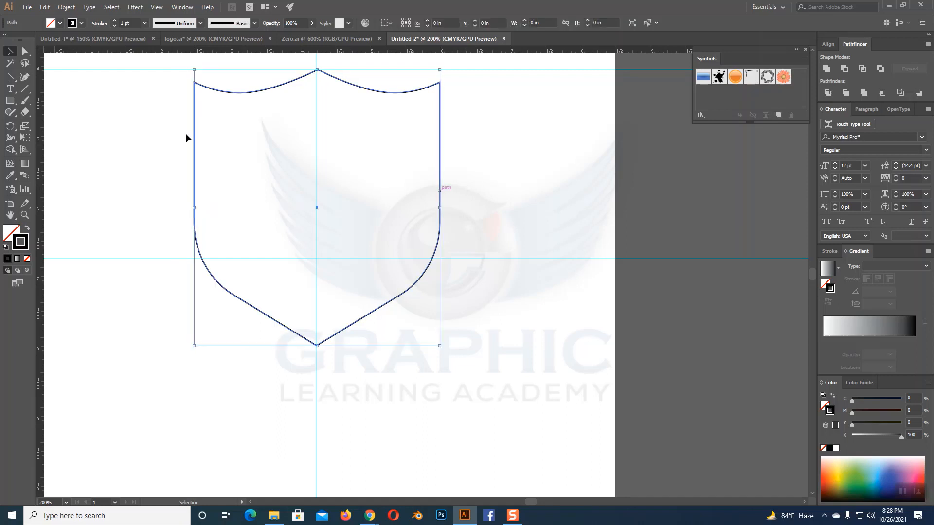
pyautogui.click(490, 230)
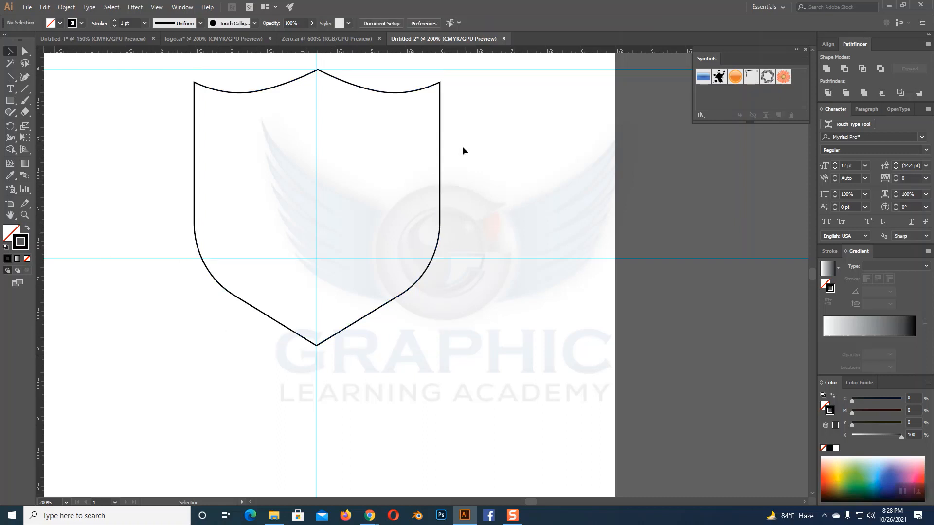
# - Draw a square of about 0.44 in beside the shield's lower tip, widen it to about 0.67 in and tilt it slightly clockwise
pyautogui.scroll(-1, 463, 145)
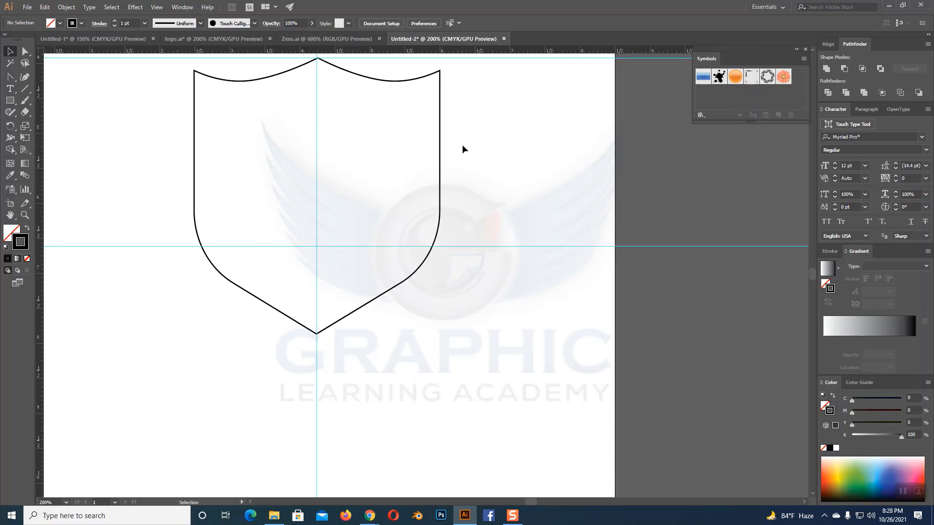
pyautogui.moveTo(535, 301); pyautogui.dragTo(466, 274)
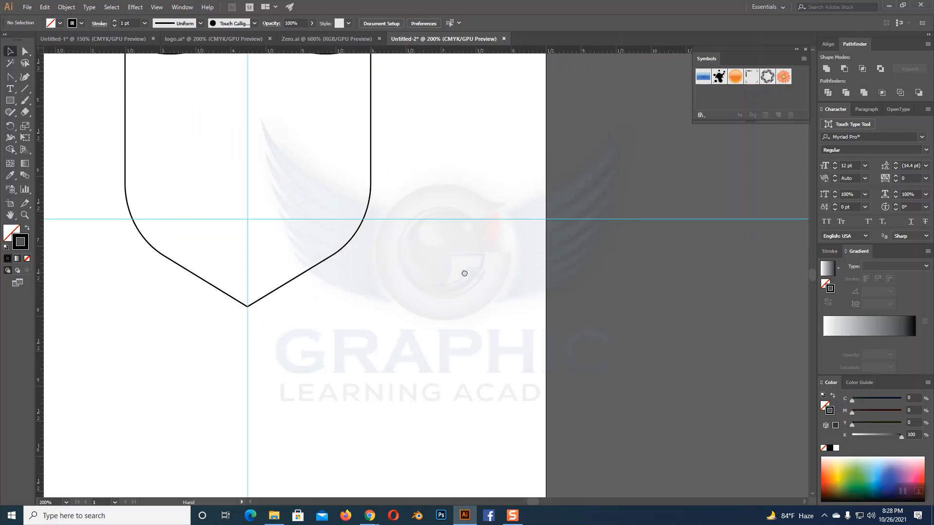
pyautogui.rightClick(11, 101)
pyautogui.click(34, 102)
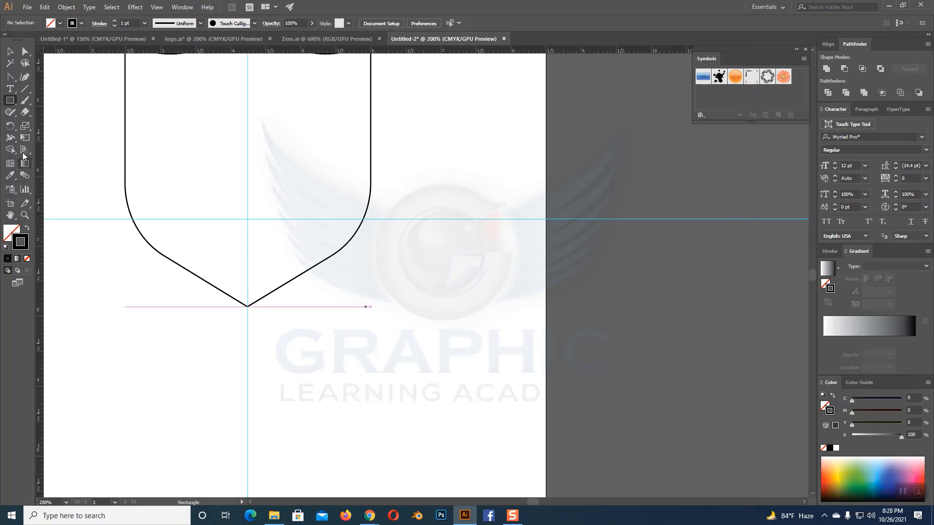
pyautogui.moveTo(370, 311); pyautogui.dragTo(401, 343)
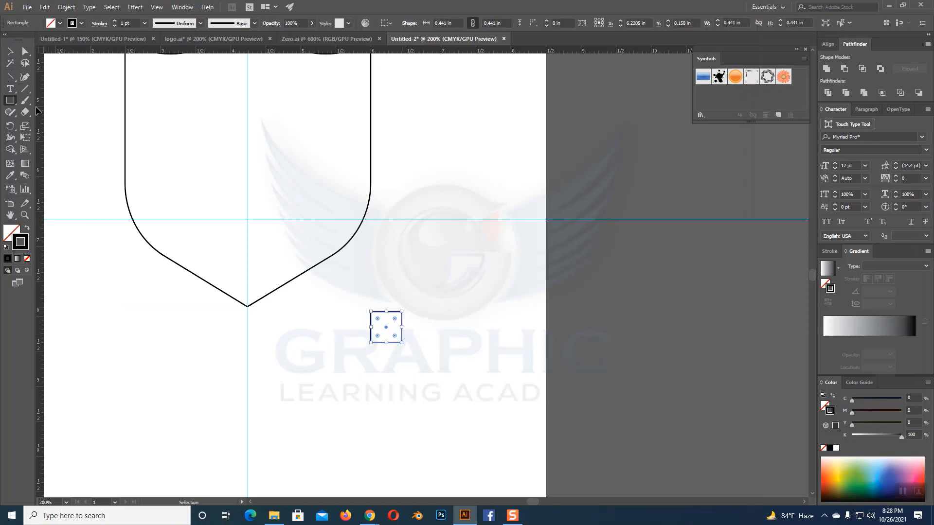
pyautogui.click(10, 52)
pyautogui.moveTo(403, 325); pyautogui.dragTo(433, 321)
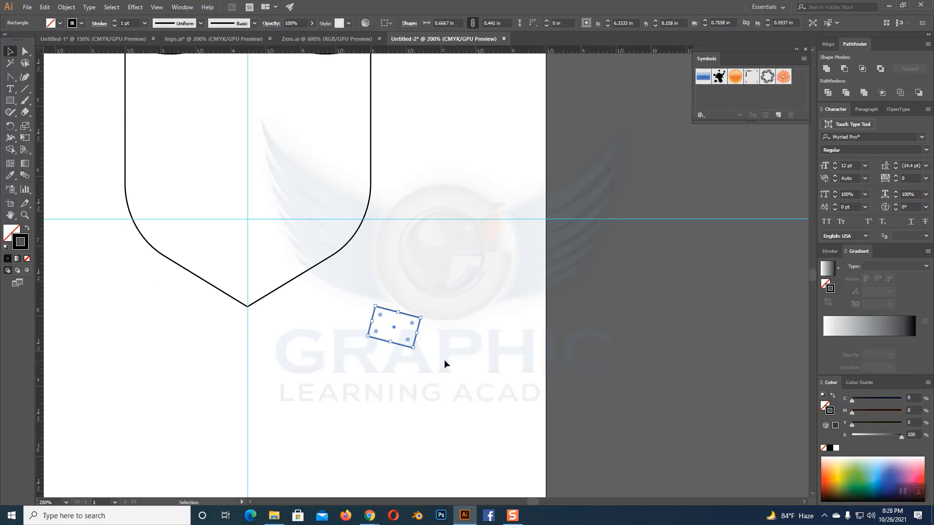
pyautogui.click(436, 319)
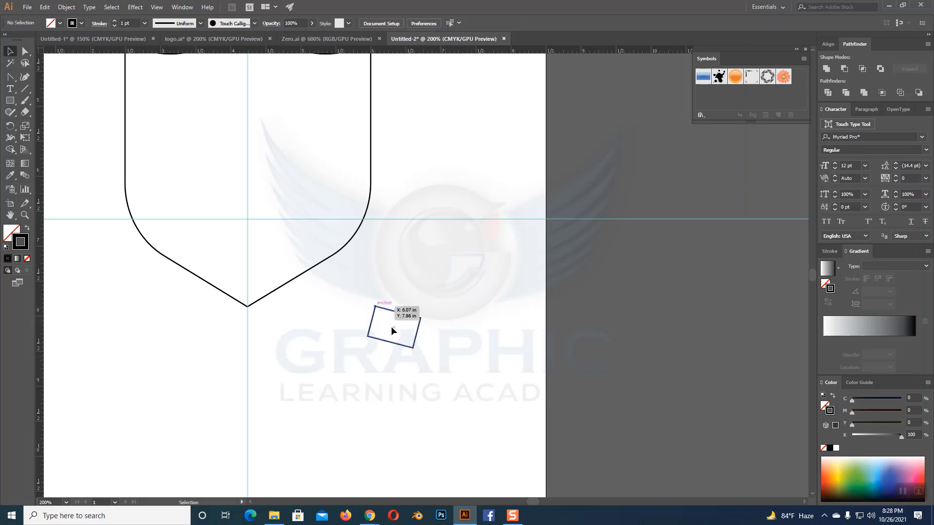
# - Round the small rectangle's lower-left and upper-right corners to a radius of about 0.36 in to form a leaf shape
pyautogui.click(25, 51)
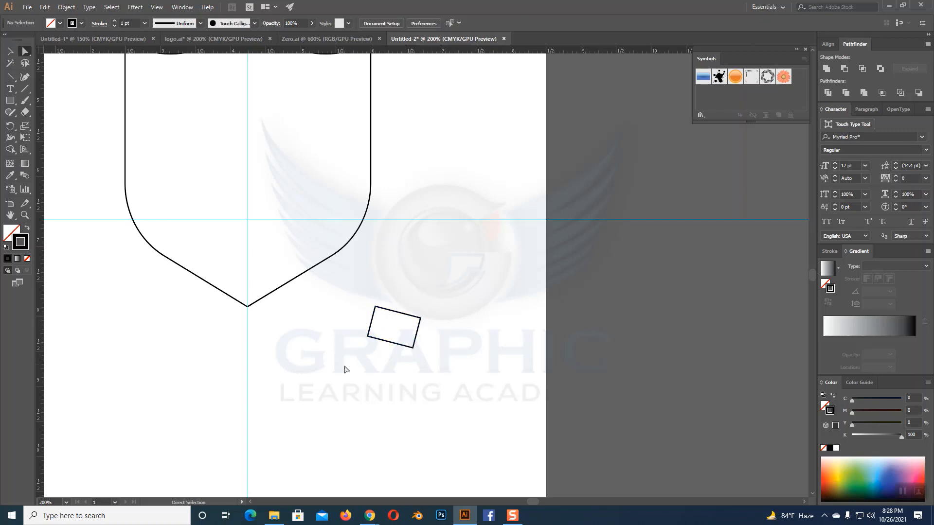
pyautogui.click(368, 337)
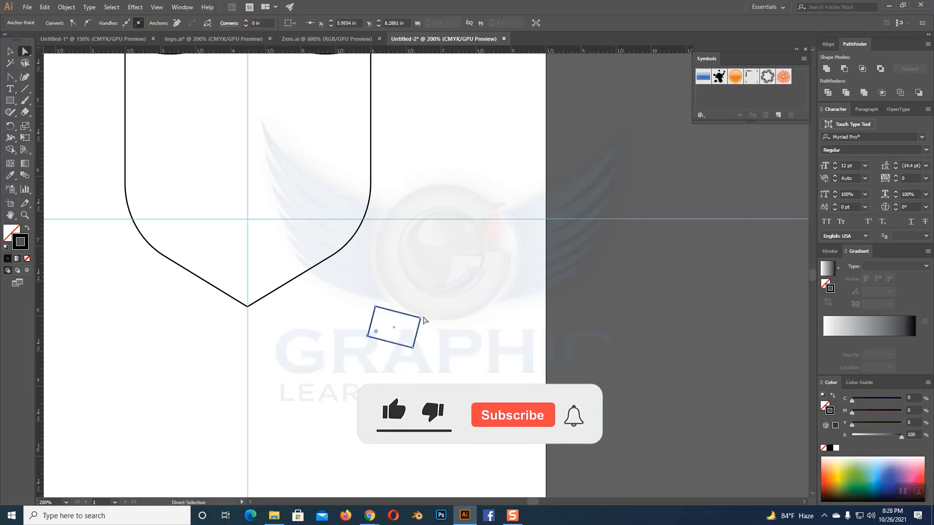
pyautogui.moveTo(376, 331); pyautogui.dragTo(403, 326)
pyautogui.click(442, 357)
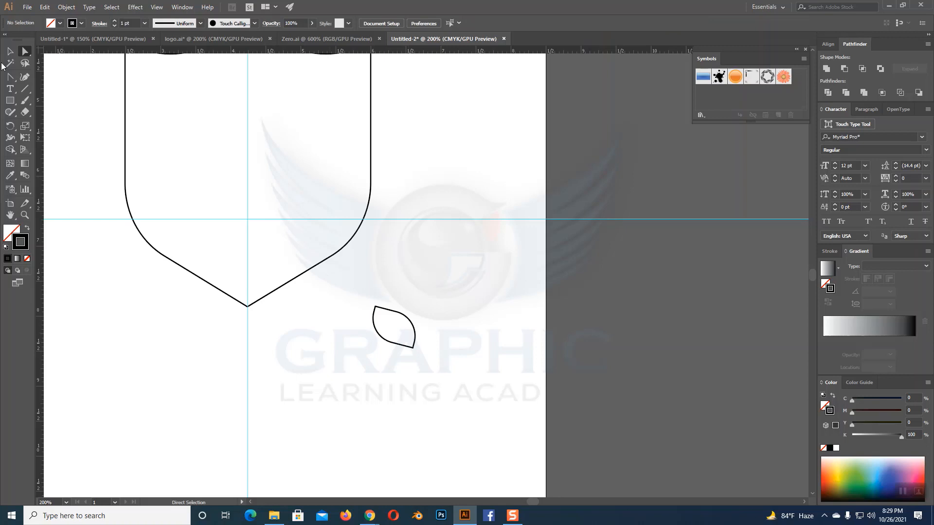
# - Try rounding the leaf's two curved corners further to a radius of about 0.44 in, and undo the change
pyautogui.click(10, 51)
pyautogui.click(414, 329)
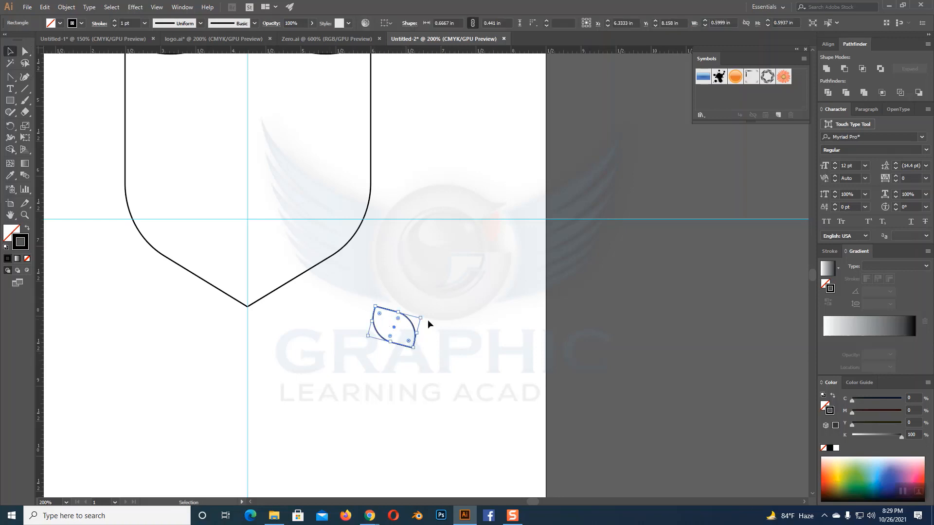
pyautogui.click(419, 326)
pyautogui.click(415, 330)
pyautogui.click(25, 52)
pyautogui.click(460, 239)
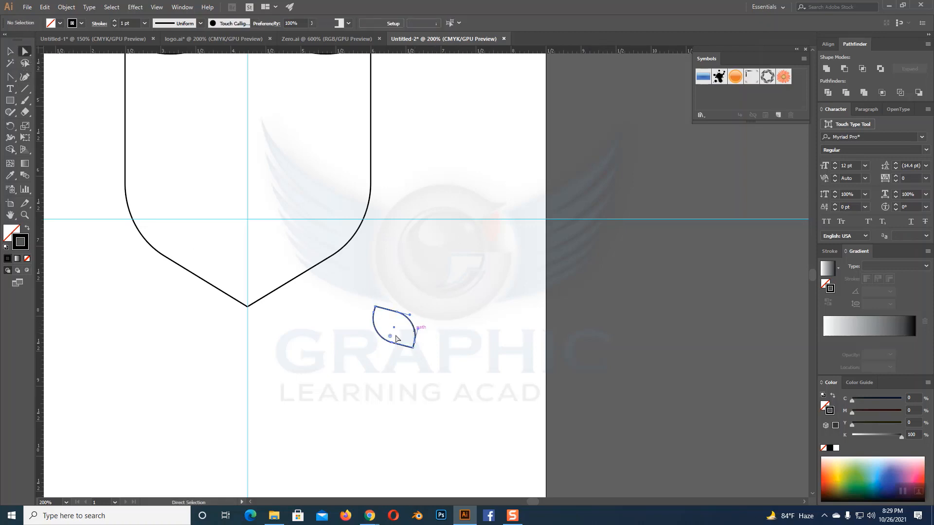
pyautogui.click(396, 339)
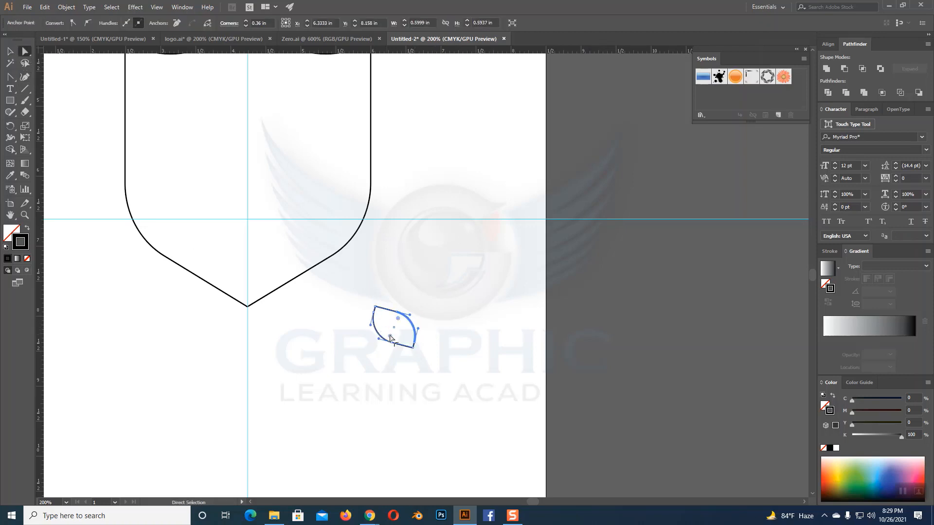
pyautogui.moveTo(397, 318); pyautogui.dragTo(410, 322)
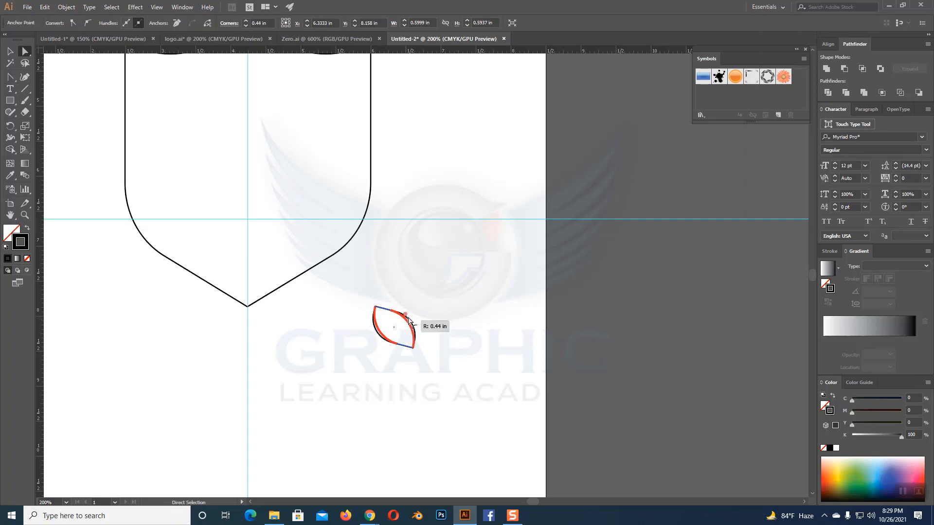
pyautogui.click(470, 330)
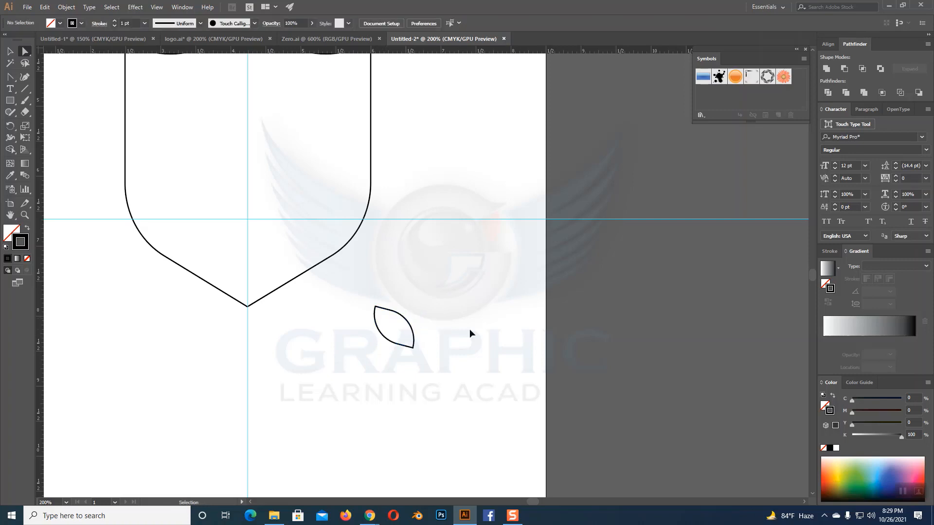
pyautogui.hotkey('ctrl', 'z')
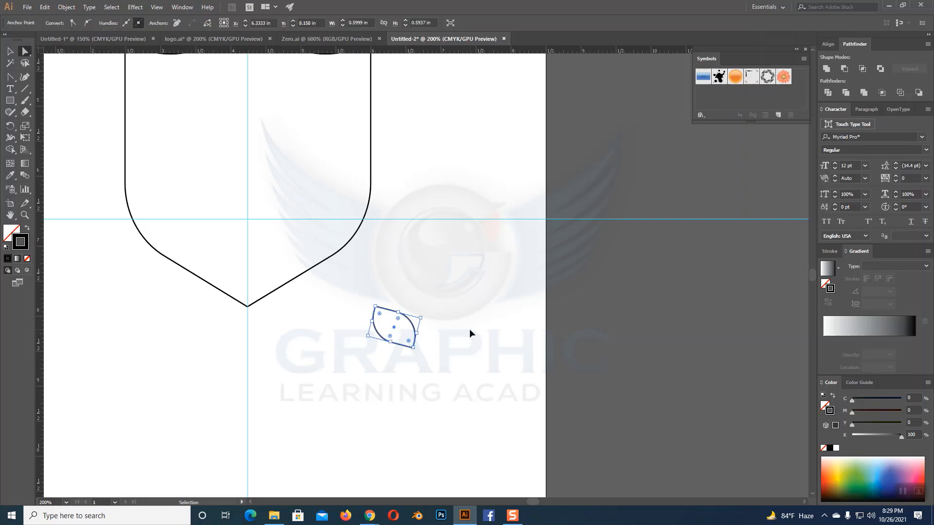
pyautogui.click(404, 321)
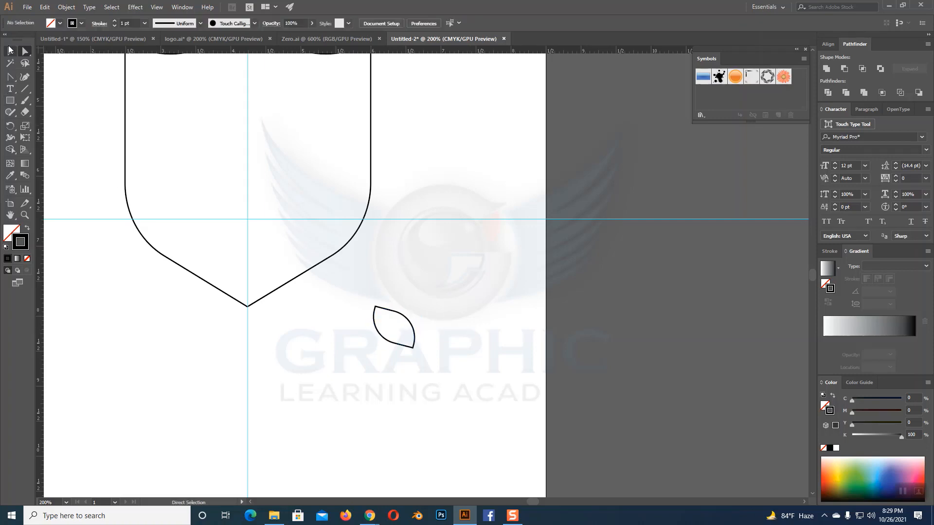
# - Add a vertical guide through the leaf's lower-right tip
pyautogui.press('v')
pyautogui.click(411, 329)
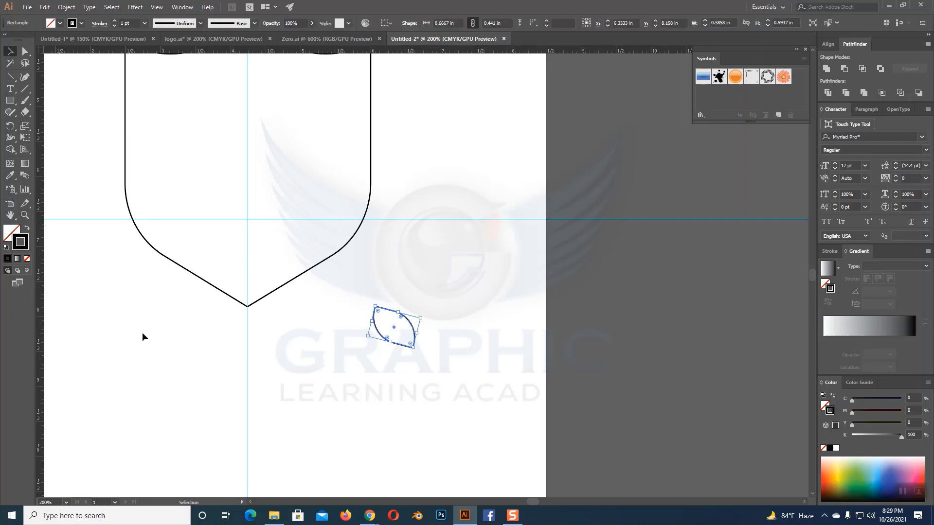
pyautogui.moveTo(40, 322); pyautogui.dragTo(414, 316)
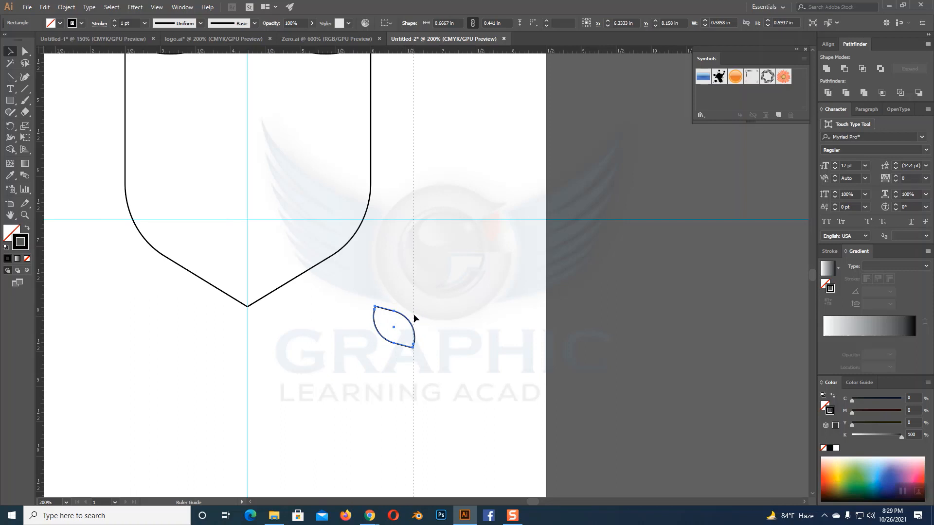
pyautogui.click(472, 341)
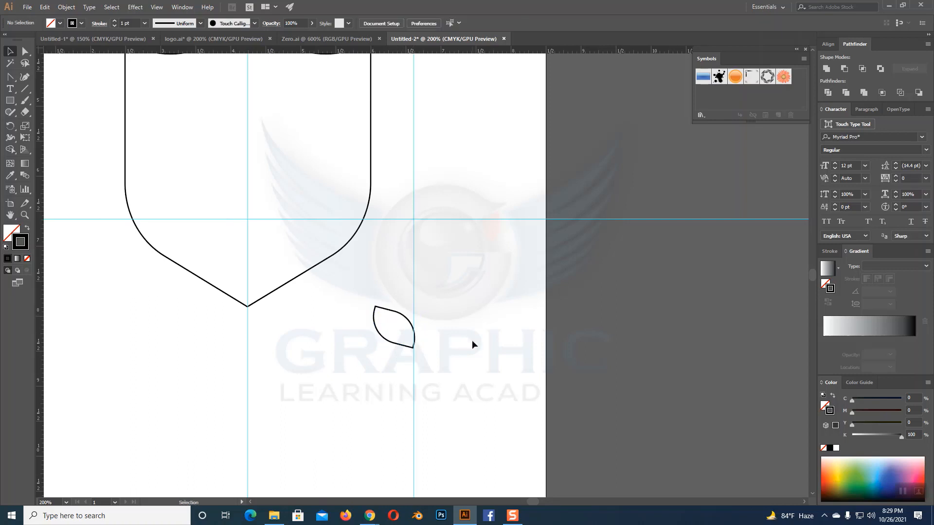
# - Reflect a copy of the leaf across the new vertical guide to form a symmetrical pair
pyautogui.click(411, 324)
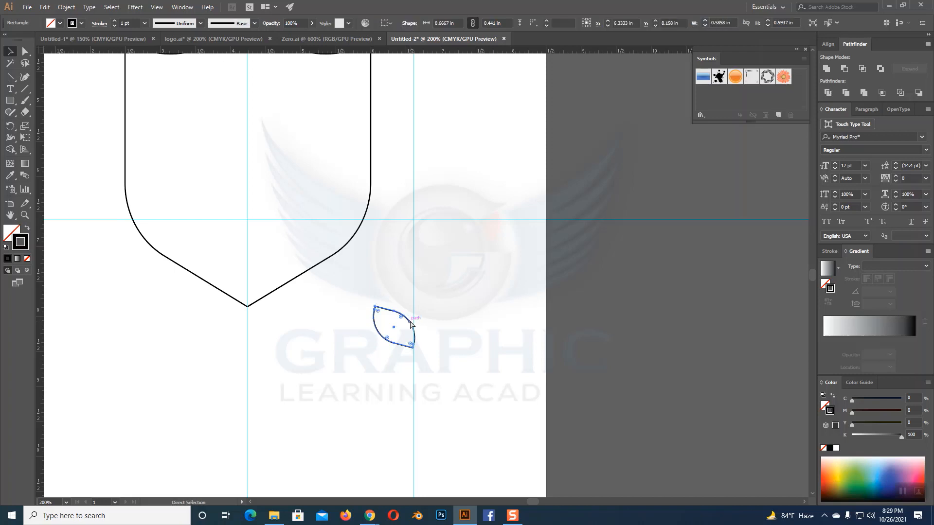
pyautogui.press('v')
pyautogui.moveTo(15, 128); pyautogui.dragTo(41, 140)
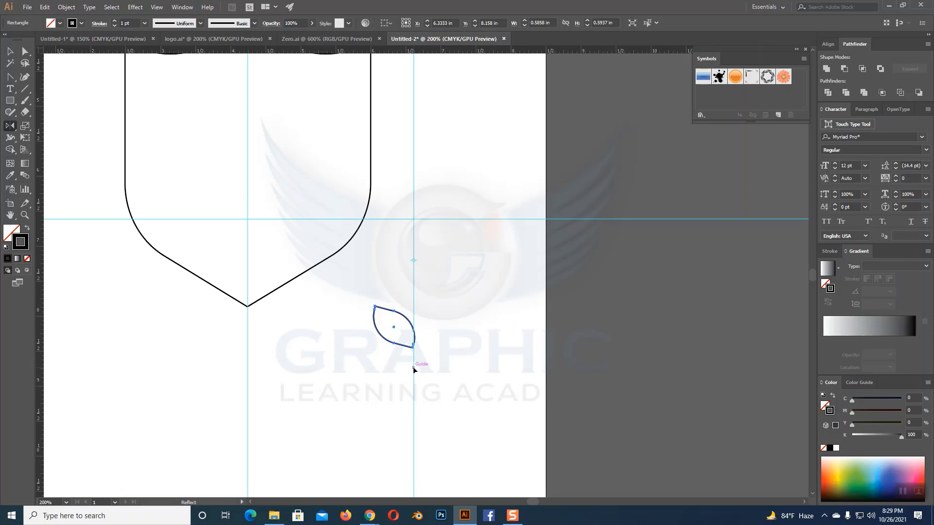
pyautogui.moveTo(413, 369); pyautogui.dragTo(417, 371)
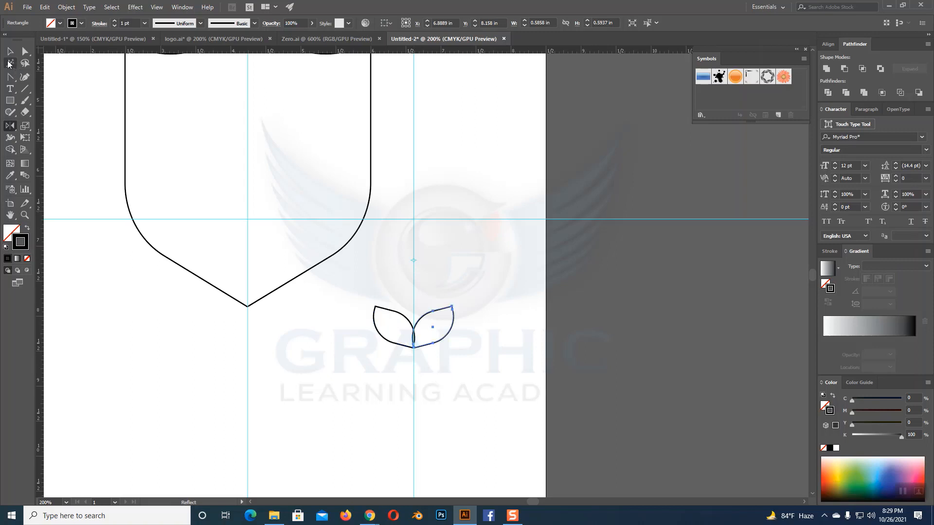
pyautogui.click(10, 51)
pyautogui.click(427, 393)
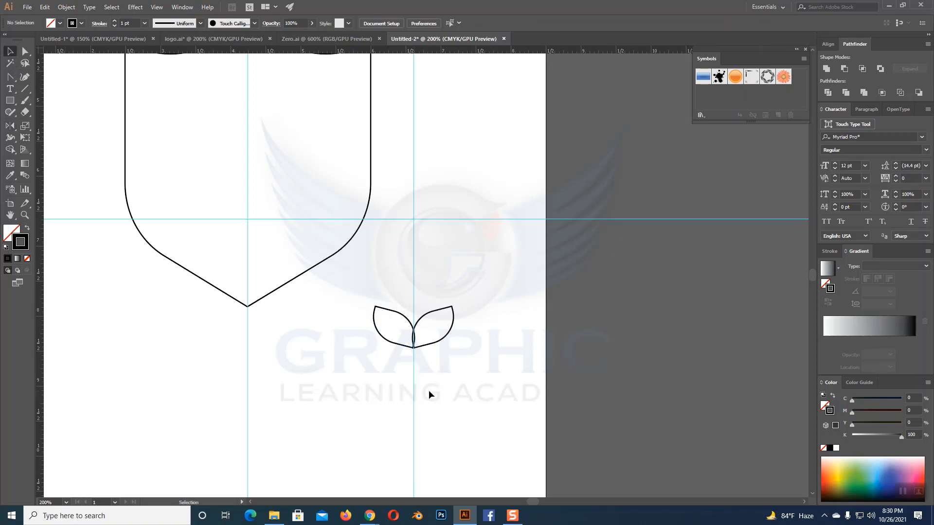
# - Try uniting the two mirrored leaves into one shape, and undo the union
pyautogui.moveTo(384, 319); pyautogui.dragTo(480, 373)
pyautogui.click(826, 69)
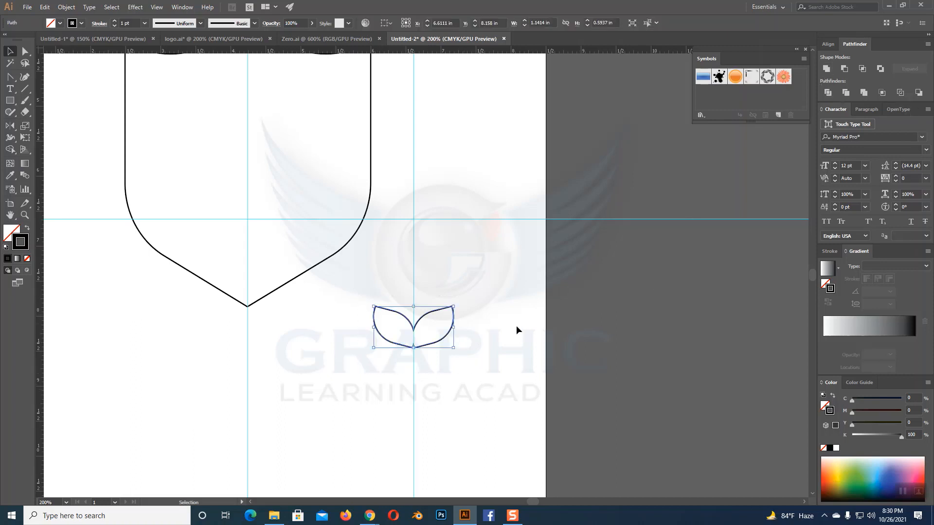
pyautogui.click(501, 335)
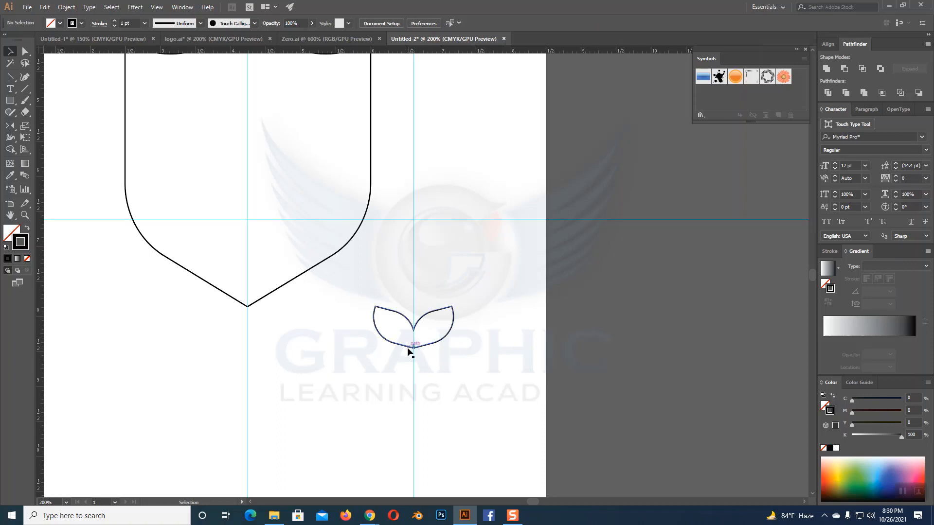
pyautogui.press('a')
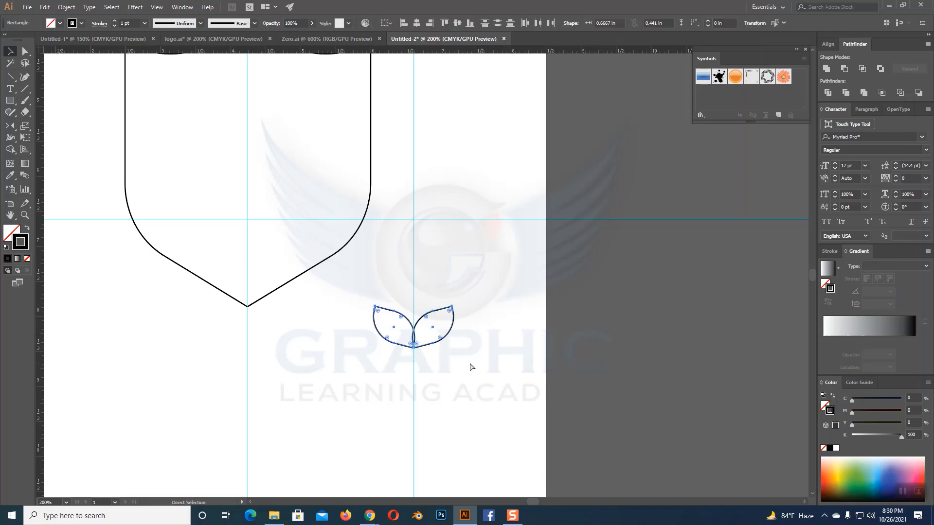
# - Nudge the two leaves slightly towards each other so that their lower tips meet near the guide
pyautogui.hotkey('ctrl', '+')
pyautogui.hotkey('ctrl', '+')
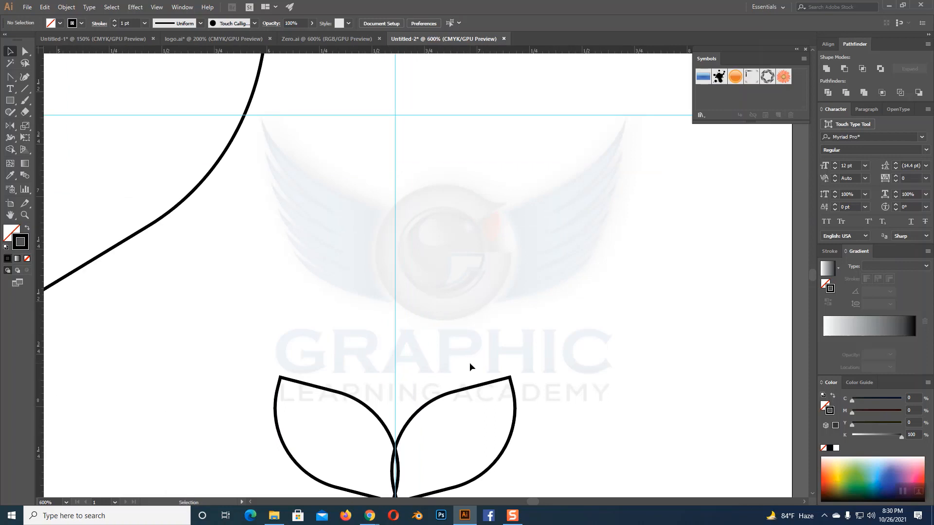
pyautogui.hotkey('ctrl', '+')
pyautogui.press('v')
pyautogui.click(459, 407)
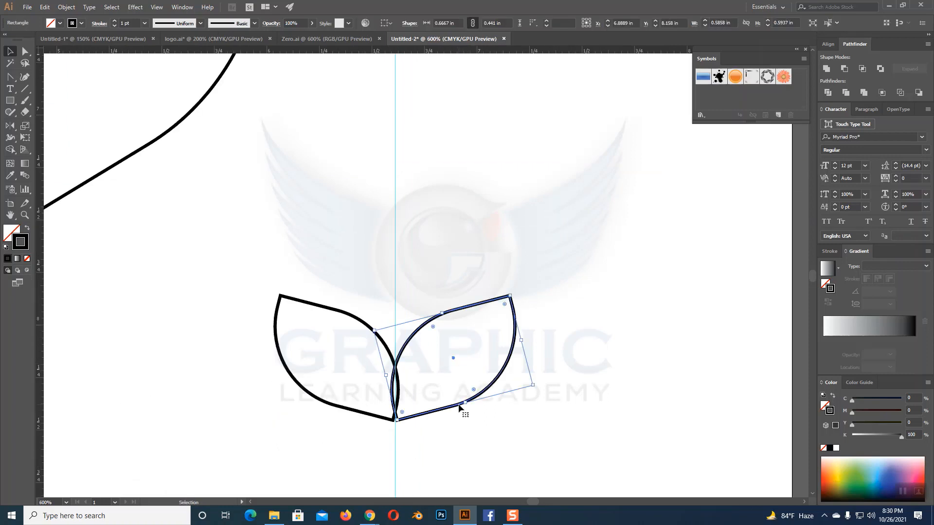
pyautogui.press('Left')
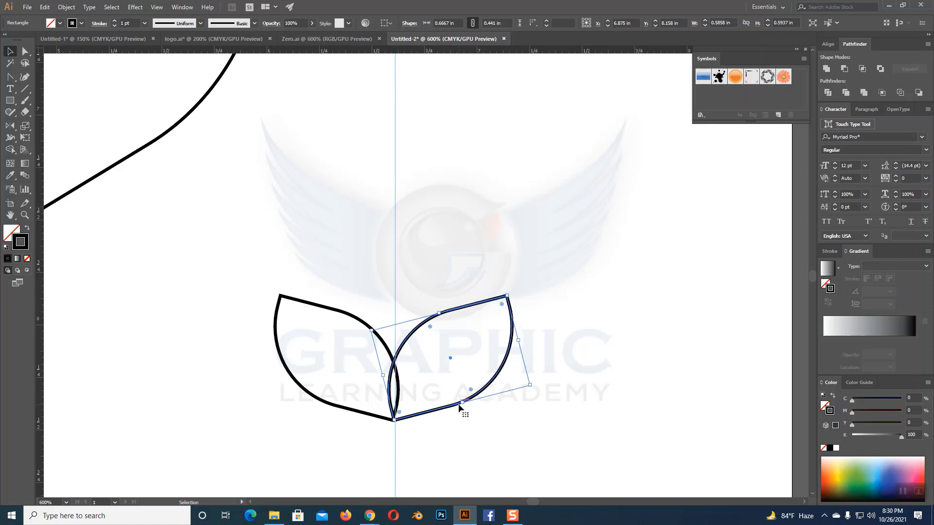
pyautogui.click(497, 434)
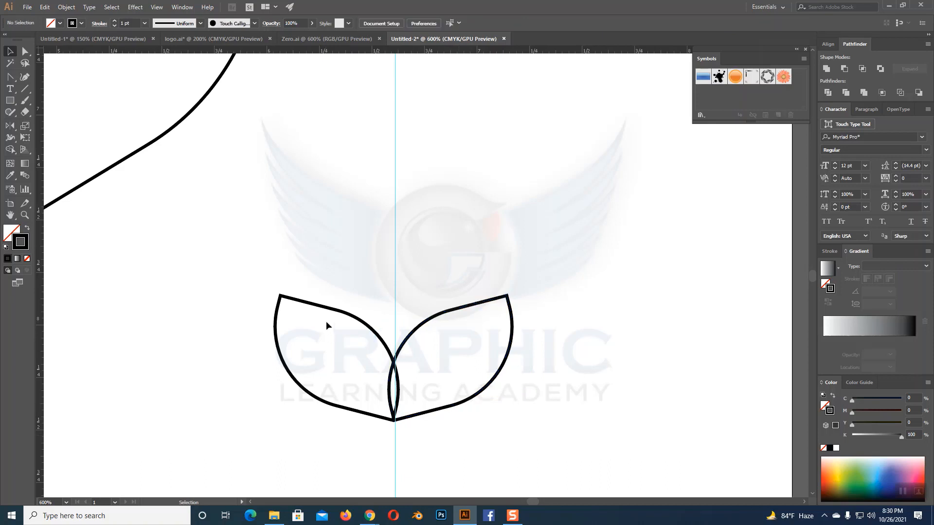
pyautogui.click(372, 331)
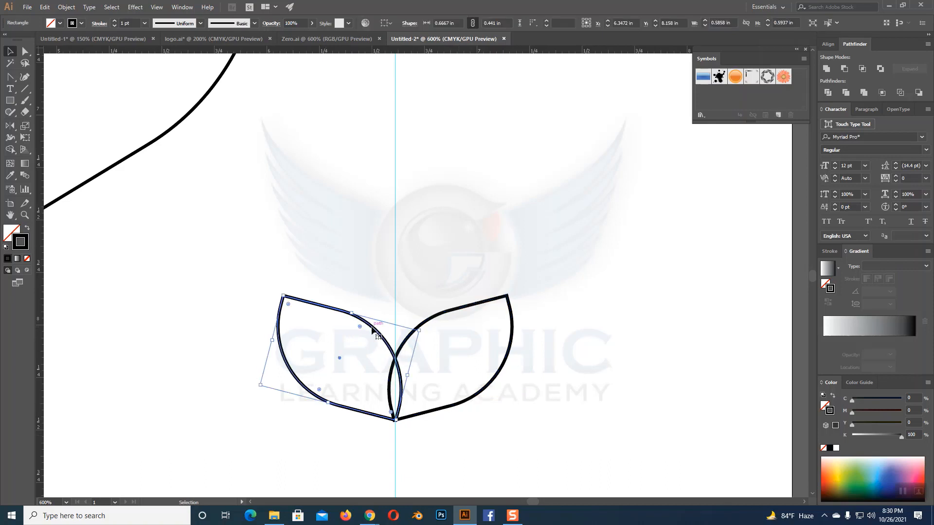
pyautogui.click(637, 358)
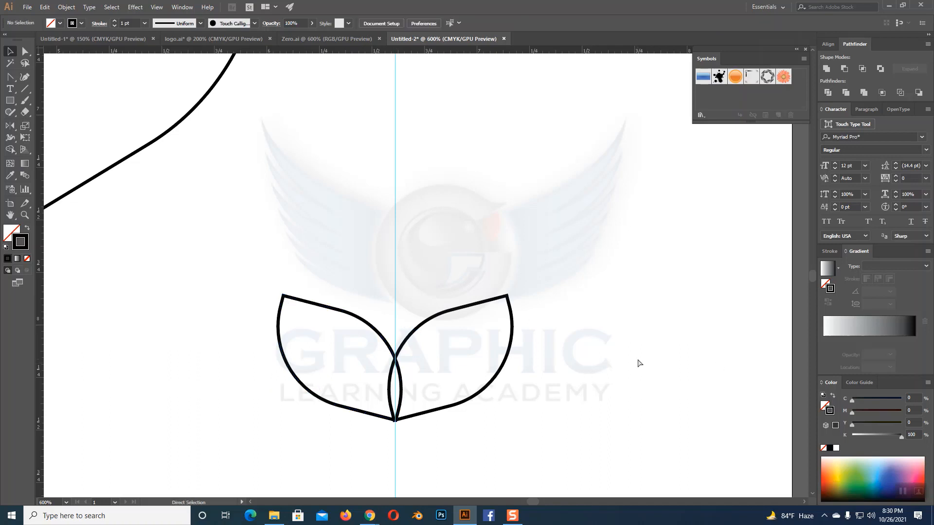
# - Switch to outline view and snap the lower tips of both leaves exactly onto the vertical guide
pyautogui.hotkey('ctrl', 'y')
pyautogui.hotkey('ctrl', '+')
pyautogui.hotkey('ctrl', '+')
pyautogui.hotkey('ctrl', '+')
pyautogui.hotkey('ctrl', '+')
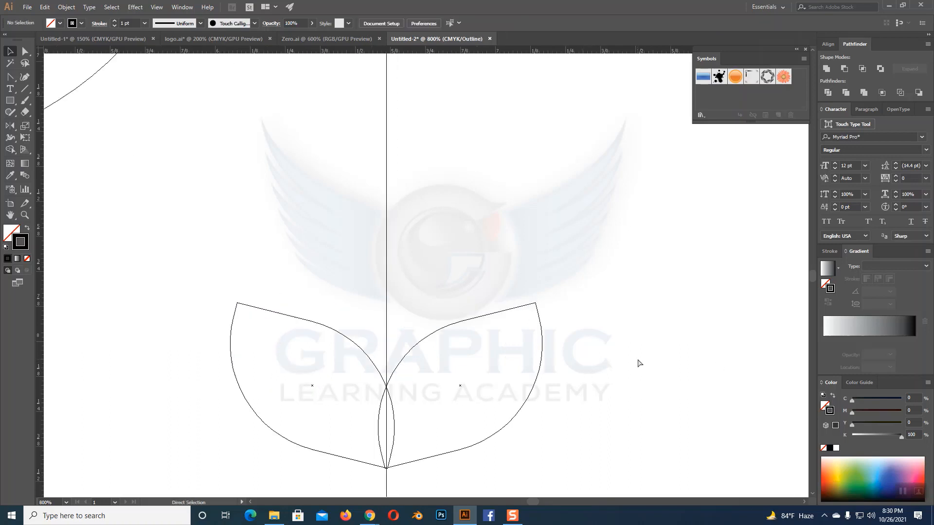
pyautogui.moveTo(618, 207); pyautogui.dragTo(645, 97)
pyautogui.moveTo(524, 377); pyautogui.dragTo(621, 8)
pyautogui.moveTo(563, 268); pyautogui.dragTo(564, 245)
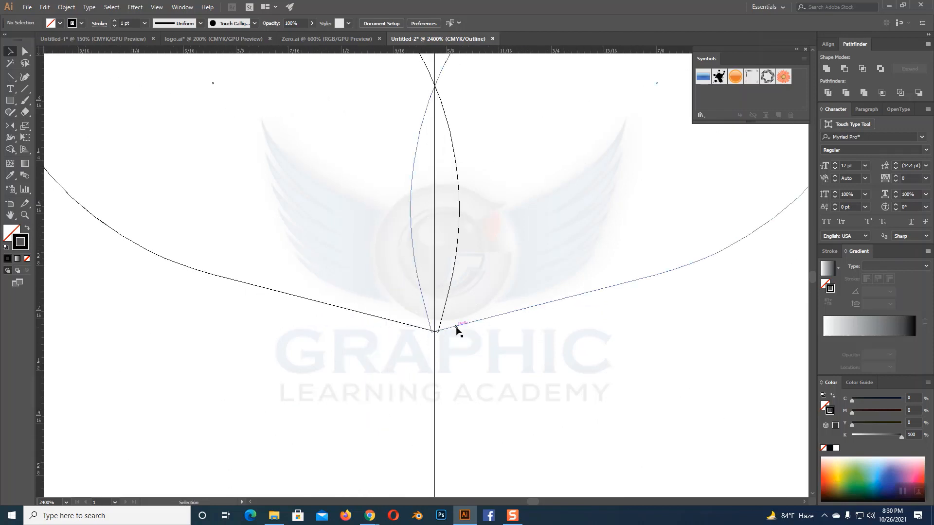
pyautogui.moveTo(459, 330); pyautogui.dragTo(459, 330)
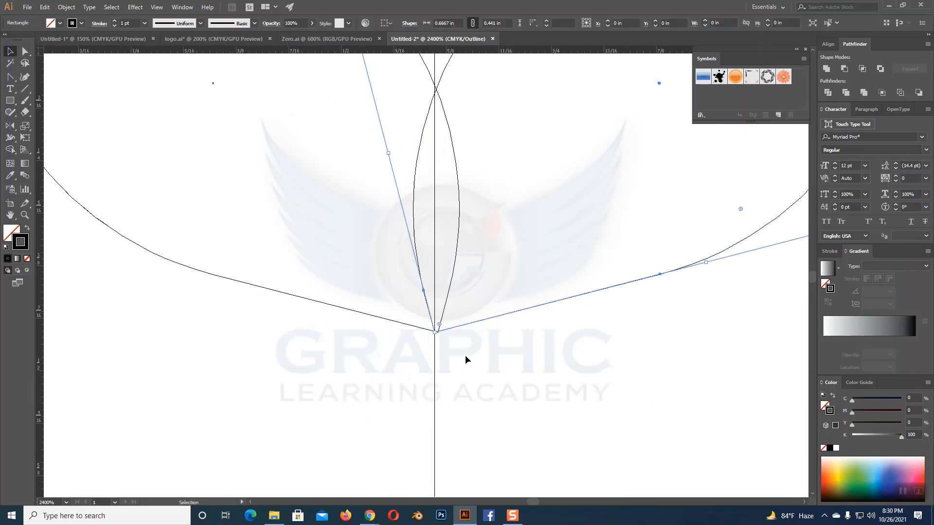
pyautogui.click(465, 356)
pyautogui.click(409, 325)
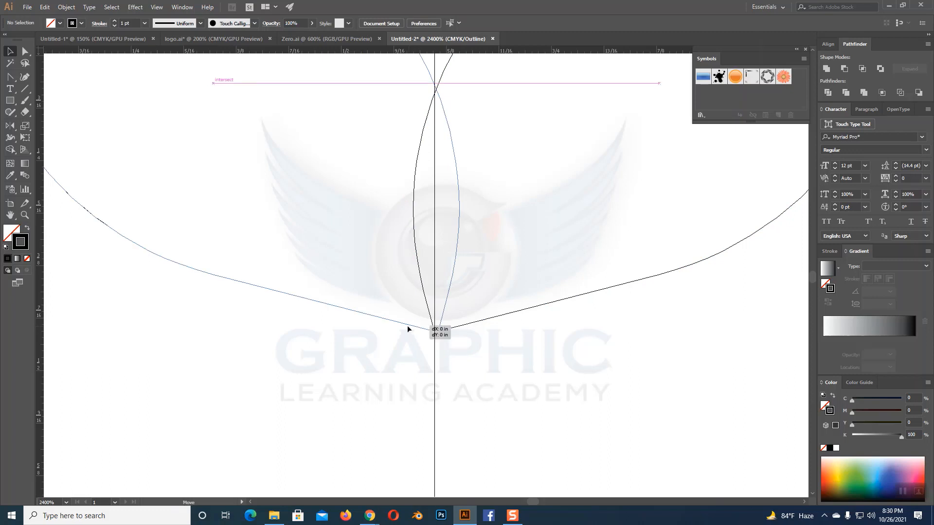
pyautogui.click(486, 366)
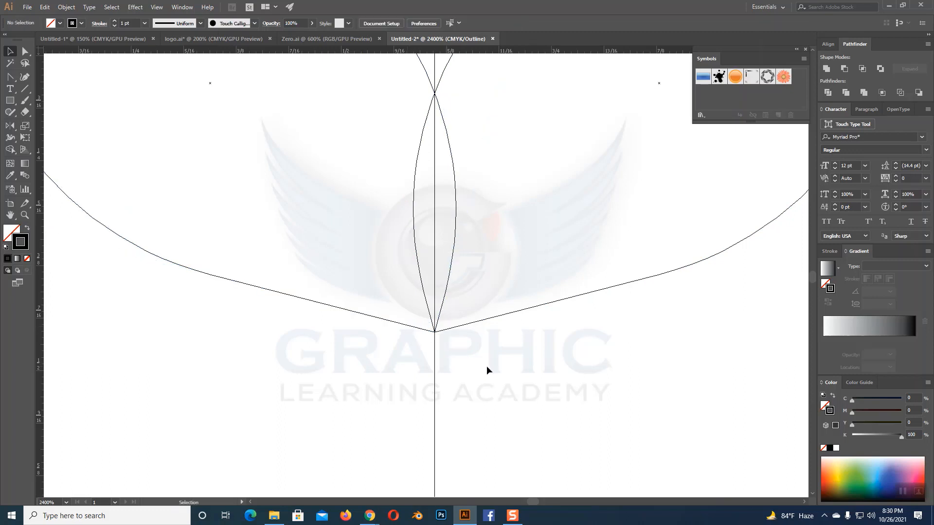
# - Unite the two aligned leaves into a single shape
pyautogui.press('a')
pyautogui.hotkey('ctrl', '-')
pyautogui.hotkey('ctrl', '-')
pyautogui.hotkey('ctrl', '-')
pyautogui.hotkey('ctrl', '-')
pyautogui.hotkey('ctrl', '-')
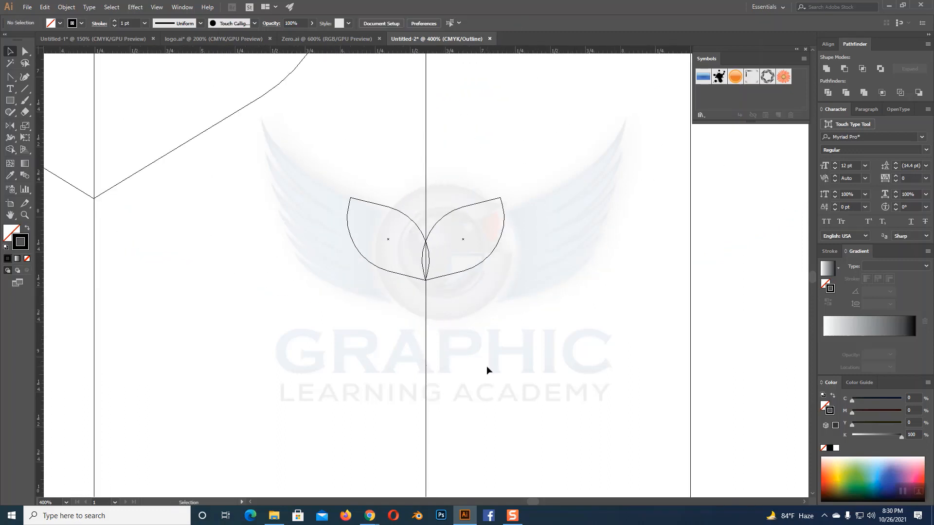
pyautogui.moveTo(318, 165); pyautogui.dragTo(515, 302)
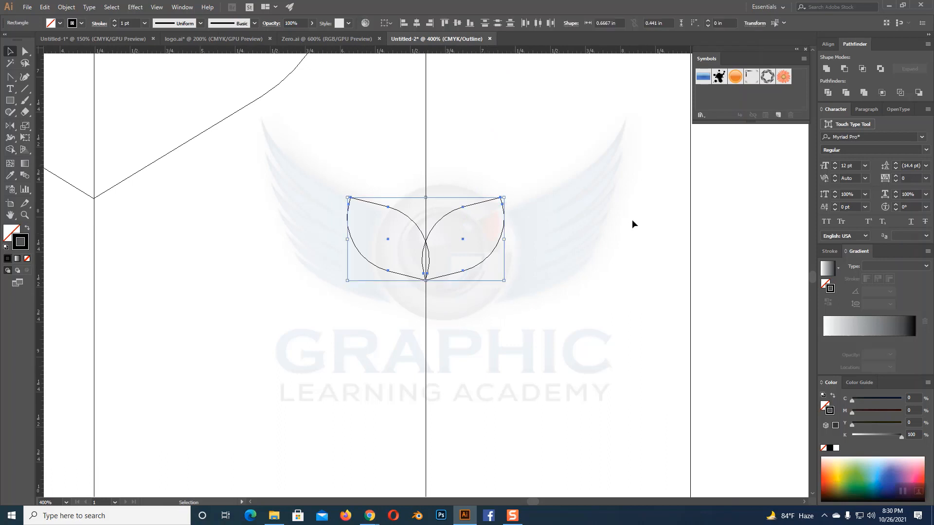
pyautogui.click(826, 69)
pyautogui.click(400, 226)
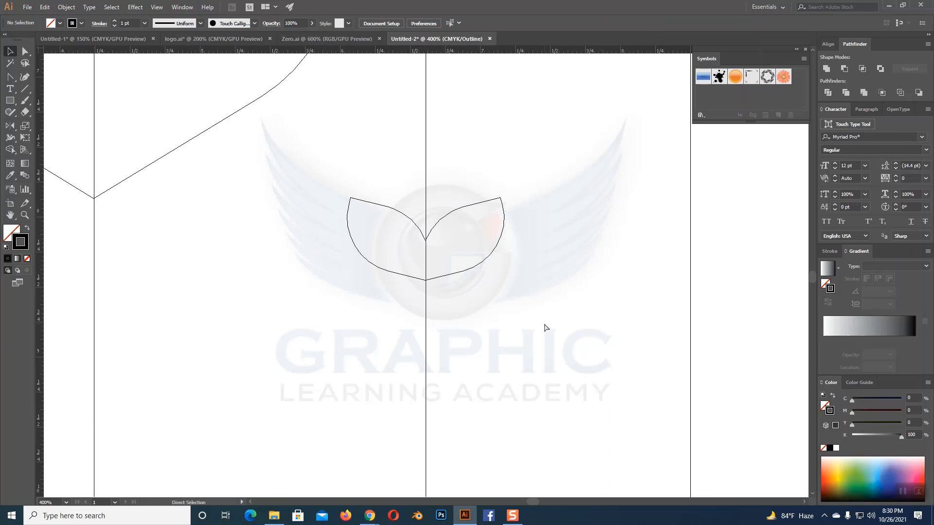
# - Return to preview mode and swap the leaf pair's fill and stroke, giving it a solid black fill without outline
pyautogui.hotkey('ctrl', 'y')
pyautogui.hotkey('ctrl', '-')
pyautogui.hotkey('ctrl', '-')
pyautogui.hotkey('ctrl', '-')
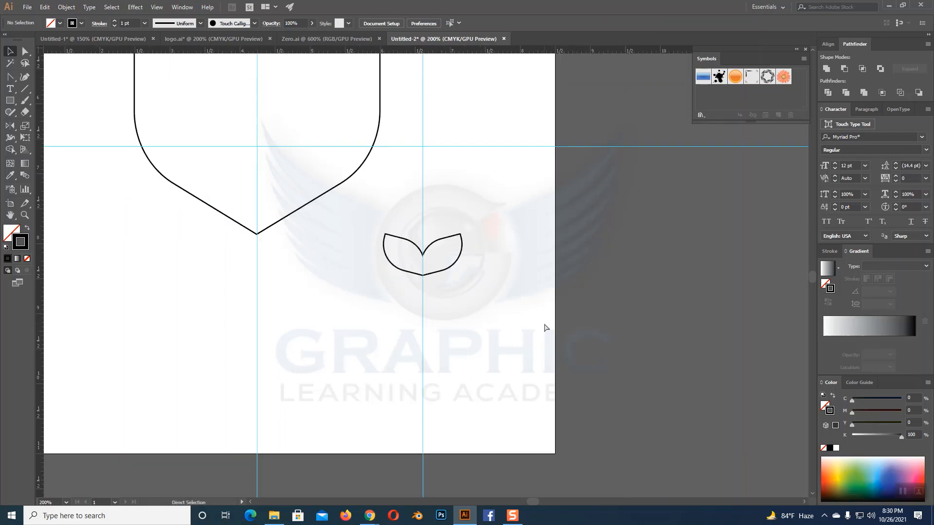
pyautogui.click(445, 267)
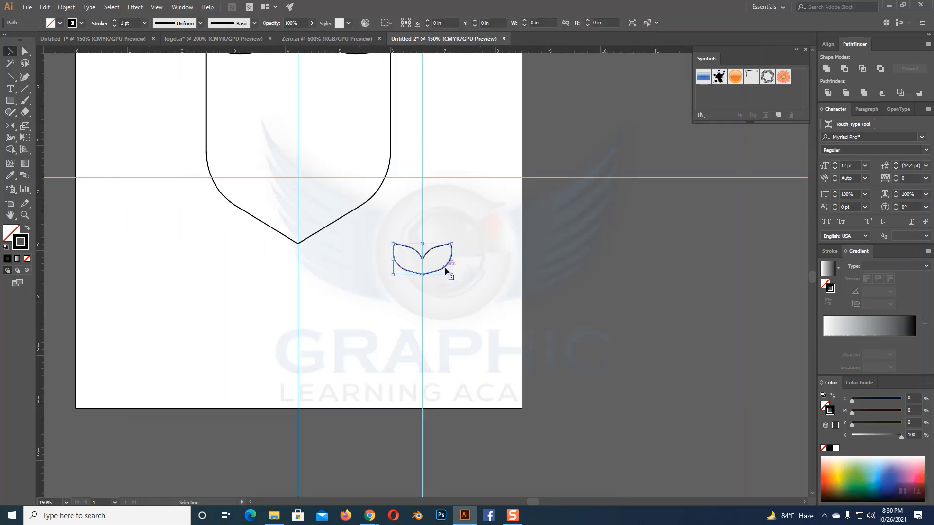
pyautogui.click(27, 229)
pyautogui.click(492, 341)
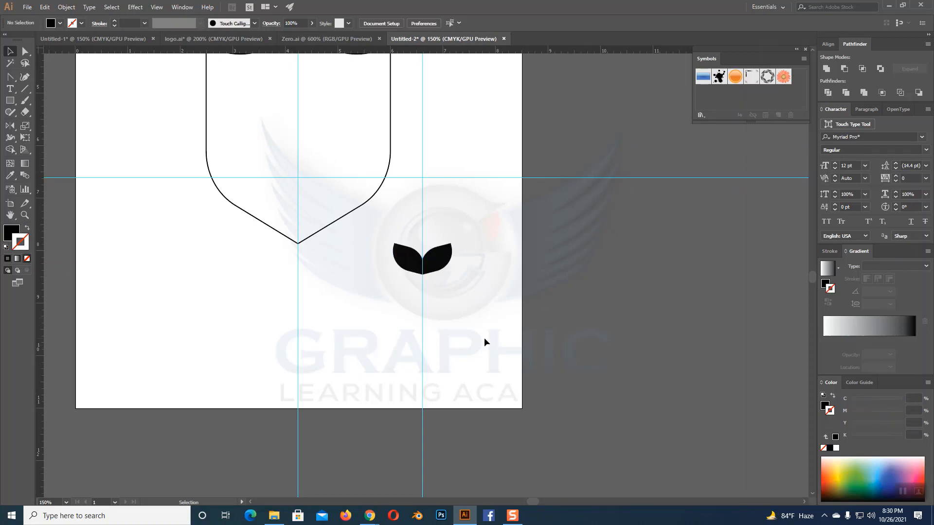
# - Shrink the black leaf pair to about 0.90 by 0.48 in and place it near the artboard's lower-right corner
pyautogui.click(441, 269)
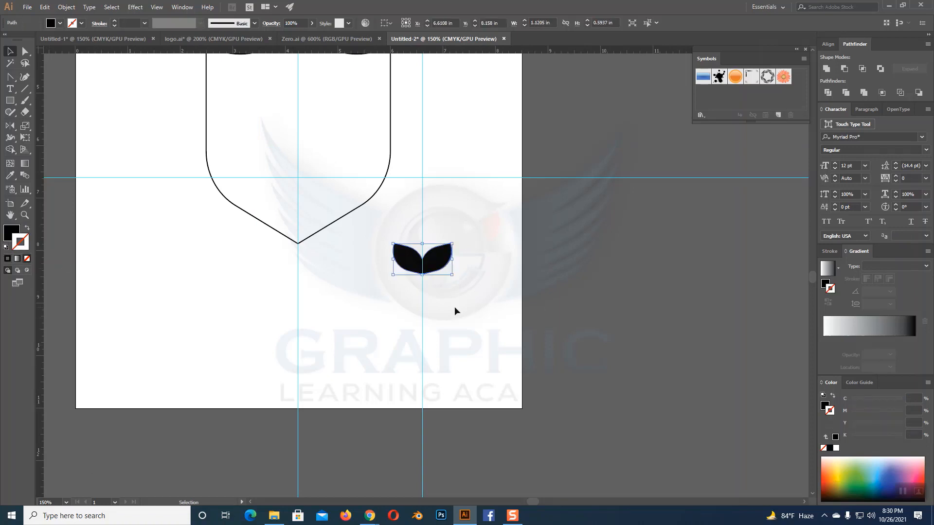
pyautogui.scroll(3, 454, 307)
pyautogui.moveTo(448, 319); pyautogui.dragTo(489, 330)
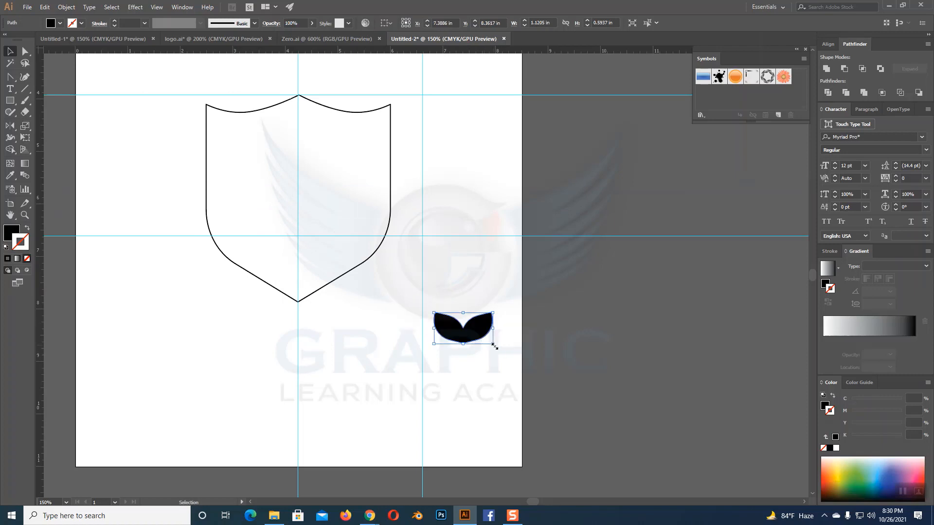
pyautogui.moveTo(494, 345); pyautogui.dragTo(483, 342)
pyautogui.click(485, 378)
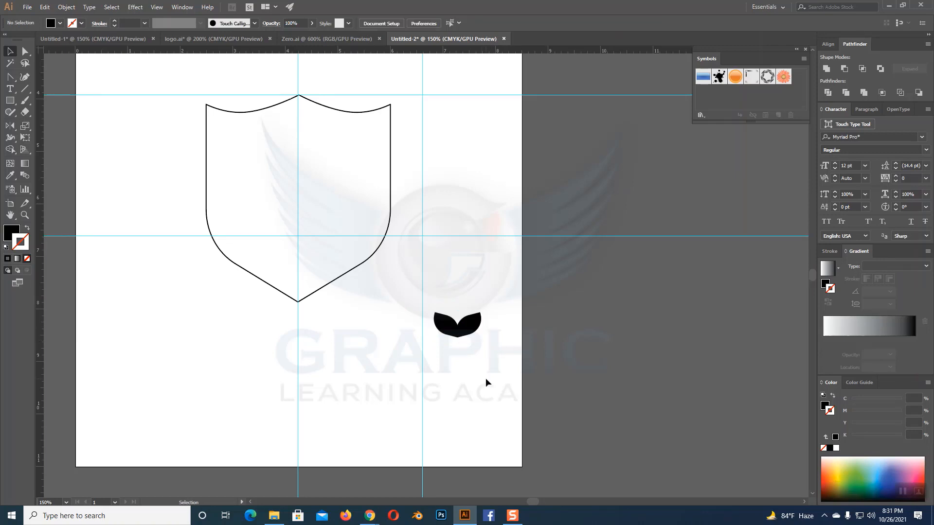
pyautogui.click(470, 333)
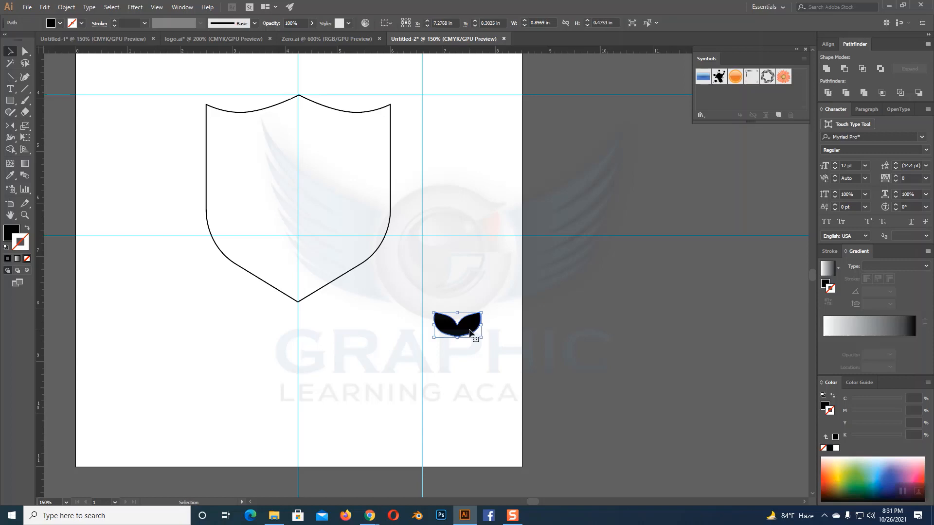
pyautogui.moveTo(470, 333); pyautogui.dragTo(474, 397)
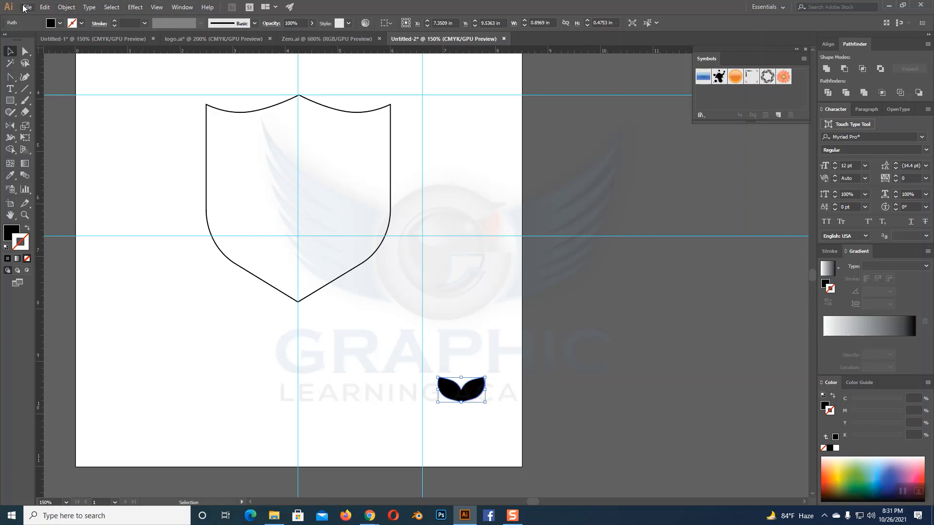
# - Start a Transform effect on the black leaf pair with 20 copies and live preview enabled
pyautogui.click(136, 8)
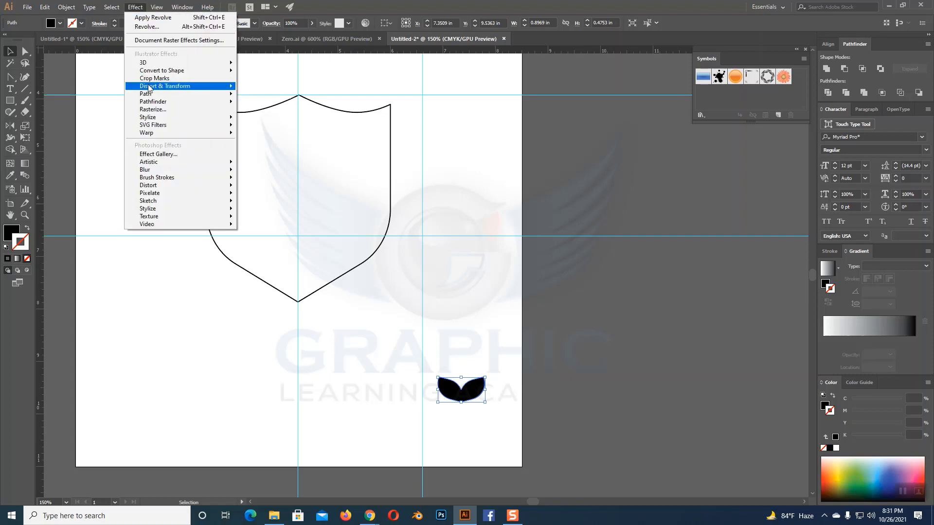
pyautogui.moveTo(155, 89)
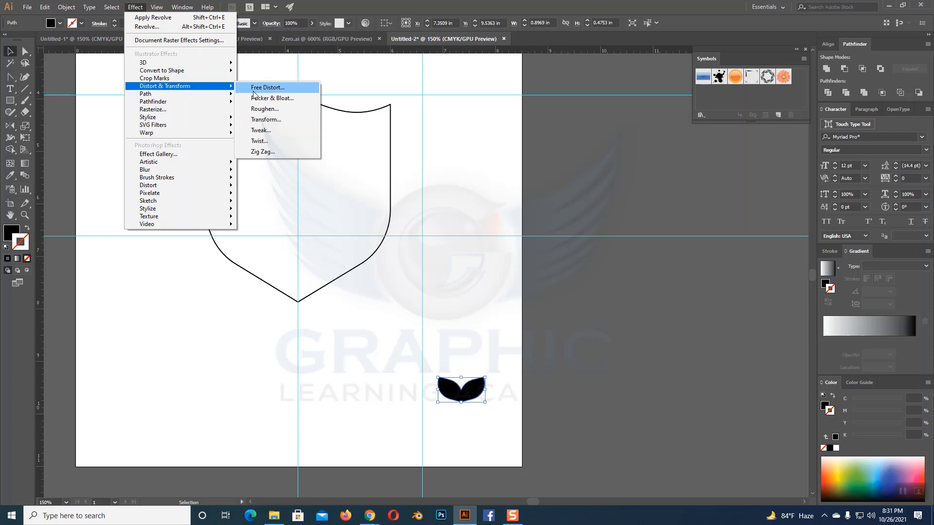
pyautogui.click(267, 119)
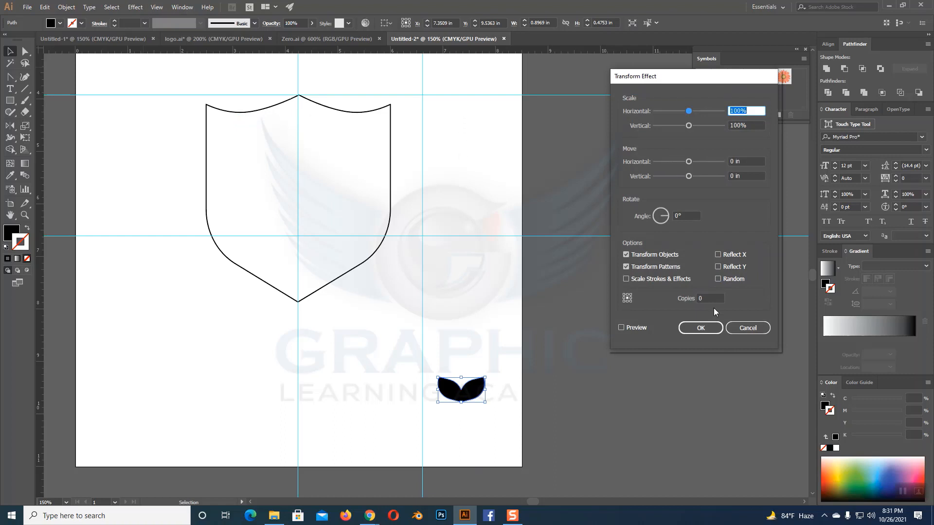
pyautogui.click(694, 299)
pyautogui.write('20')
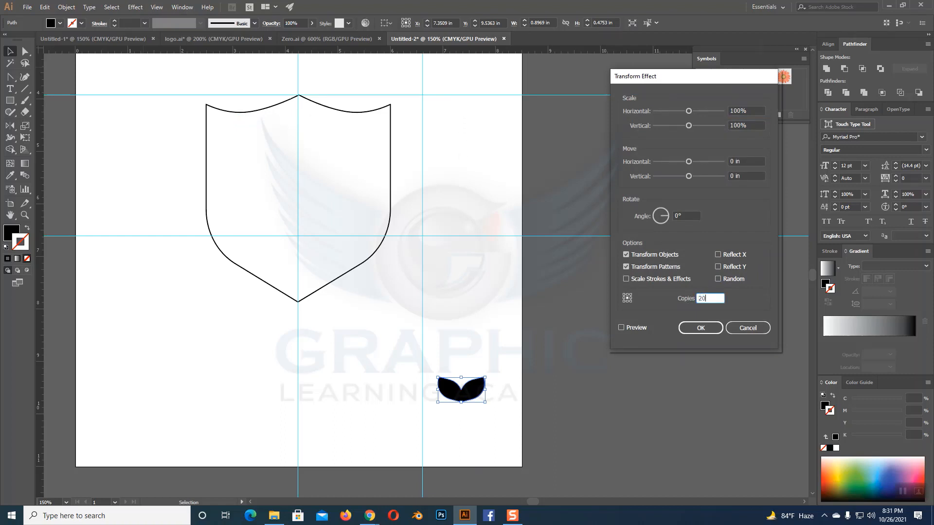
pyautogui.click(622, 327)
# - Set the effect's vertical move to -0.4306 in, stacking the leaf copies upward with small gaps between them
pyautogui.click(689, 176)
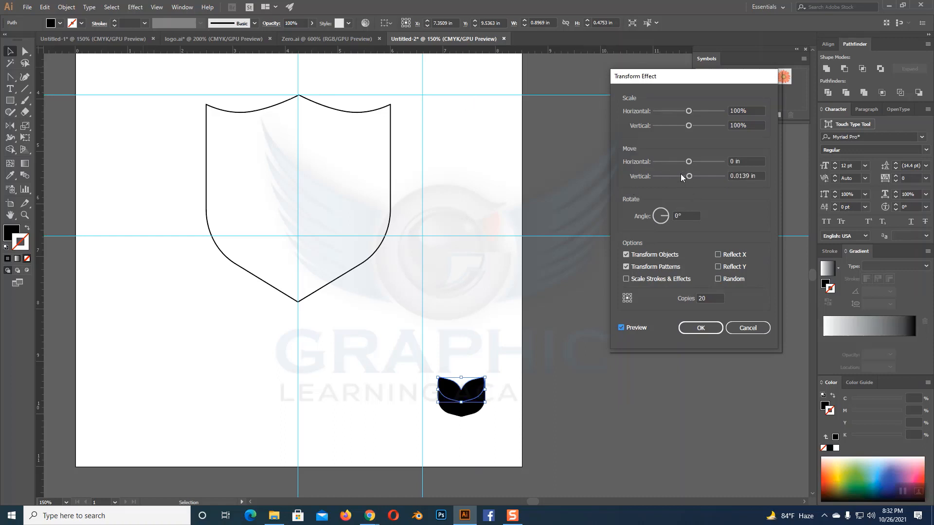
pyautogui.moveTo(689, 177); pyautogui.dragTo(686, 176)
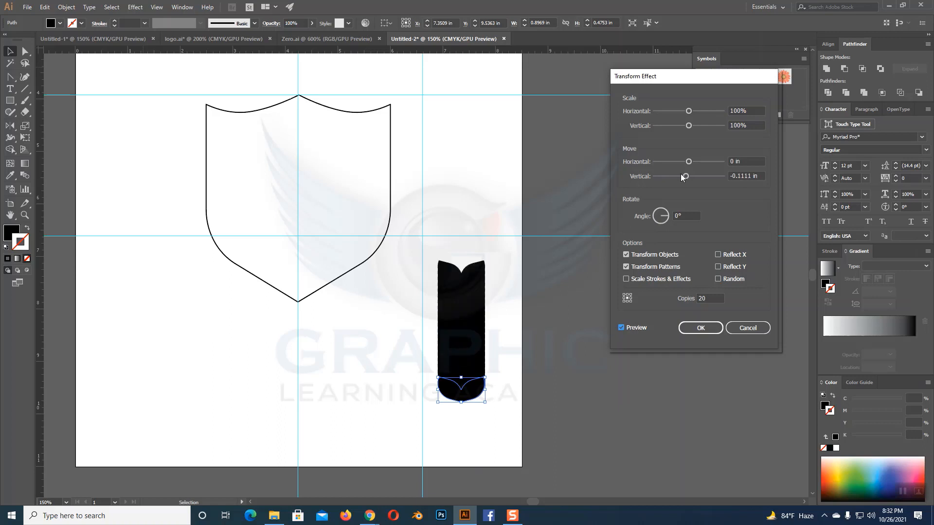
pyautogui.press('Left')
pyautogui.press('Left')
pyautogui.press('Left')
pyautogui.press('Left')
pyautogui.press('Left')
pyautogui.press('Left')
pyautogui.press('Left')
pyautogui.press('Left')
pyautogui.press('Left')
pyautogui.press('Left')
pyautogui.press('Left')
pyautogui.press('Left')
pyautogui.press('Left')
pyautogui.press('Left')
pyautogui.press('Left')
pyautogui.press('Left')
pyautogui.press('Left')
pyautogui.press('Left')
pyautogui.press('Left')
pyautogui.press('Left')
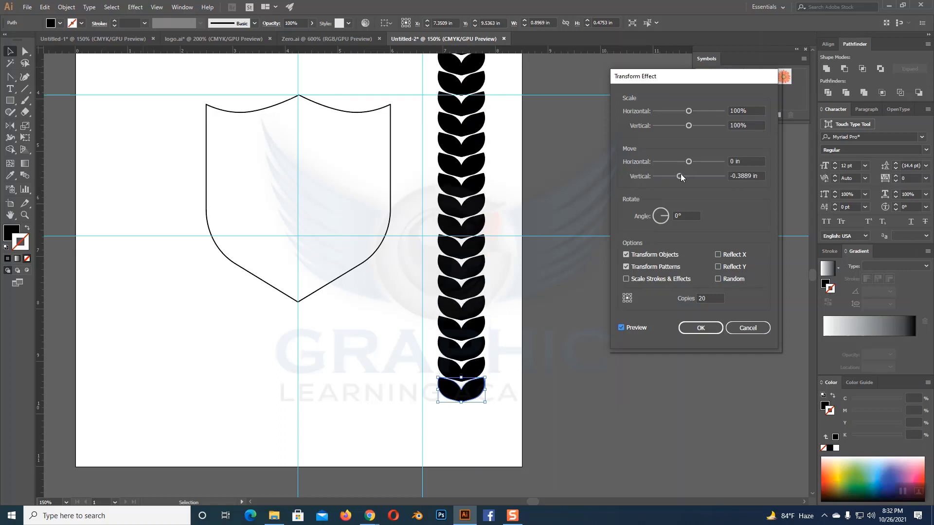
pyautogui.press('Left')
pyautogui.press('Left')
pyautogui.press('Left')
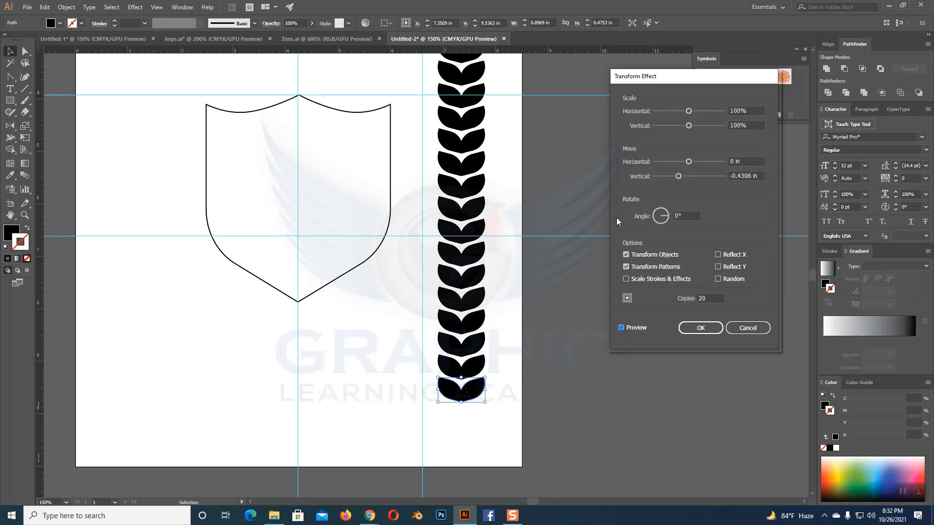
# - Reduce the effect's copies to 15 and set its horizontal scale to 95%
pyautogui.doubleClick(701, 299)
pyautogui.write('15')
pyautogui.click(621, 327)
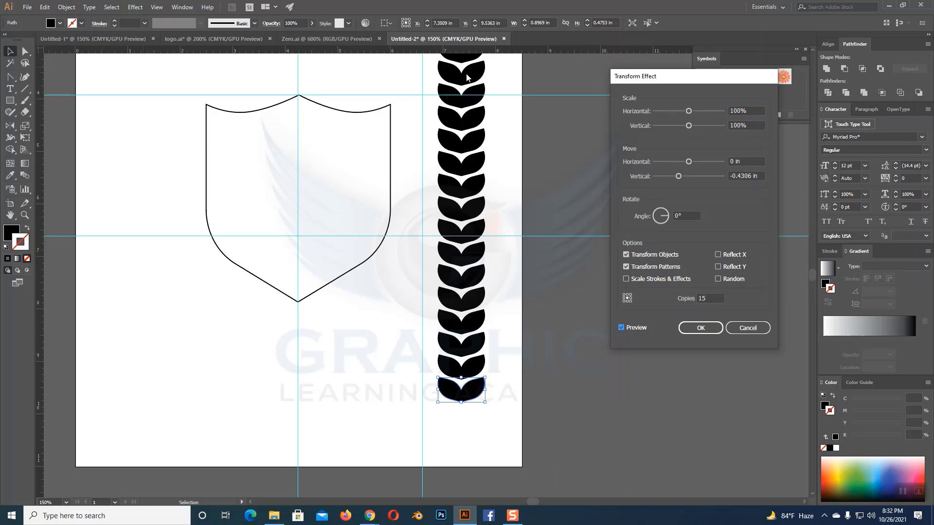
pyautogui.moveTo(693, 111); pyautogui.dragTo(693, 110)
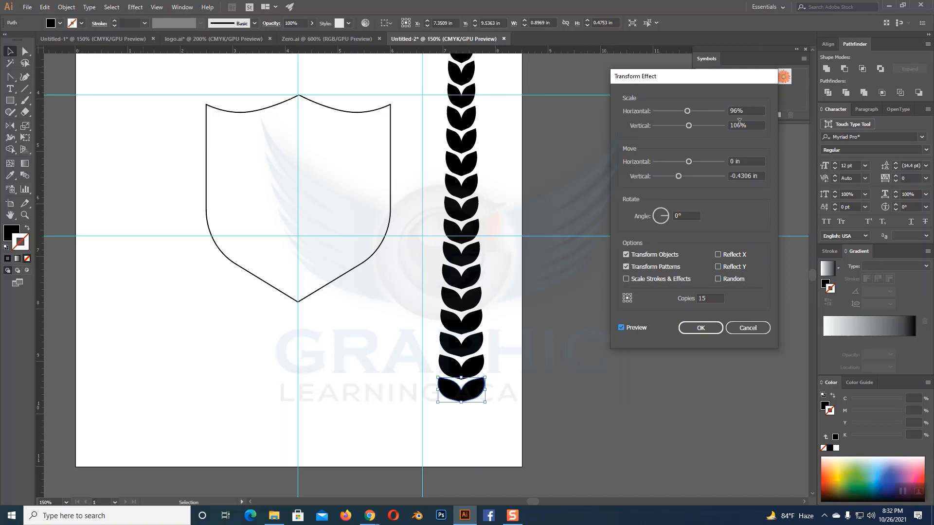
pyautogui.click(700, 110)
pyautogui.scroll(-2, 700, 110)
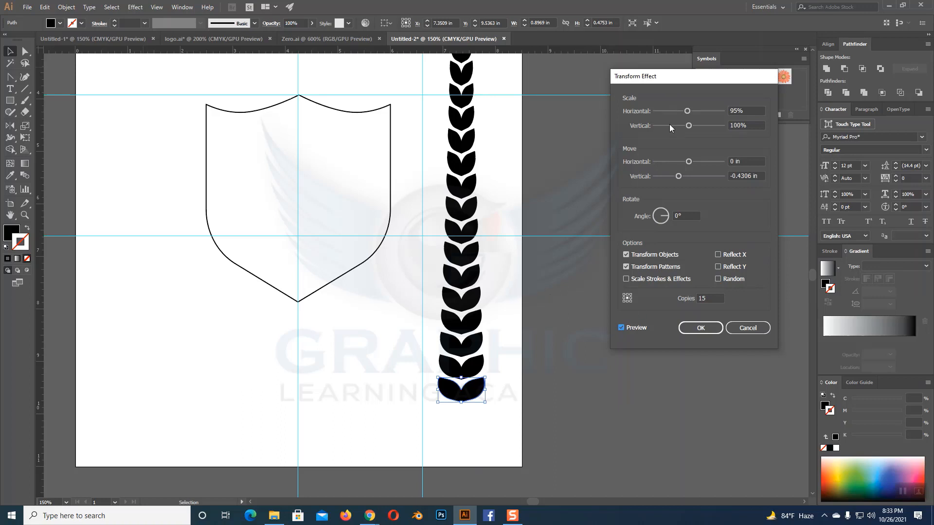
# - Set the effect's vertical scale to 97% so the leaf copies get progressively shorter toward the top
pyautogui.moveTo(692, 123); pyautogui.dragTo(692, 123)
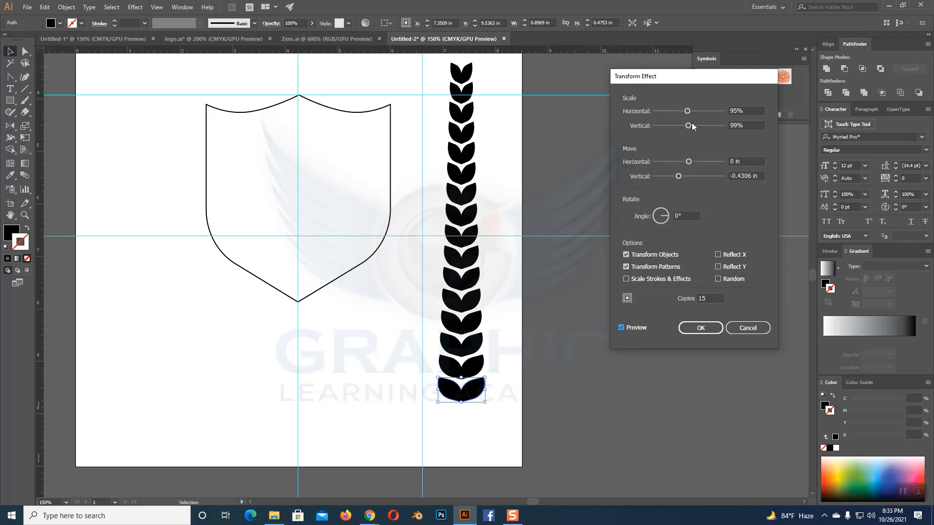
pyautogui.moveTo(692, 122); pyautogui.dragTo(691, 123)
pyautogui.scroll(1, 699, 128)
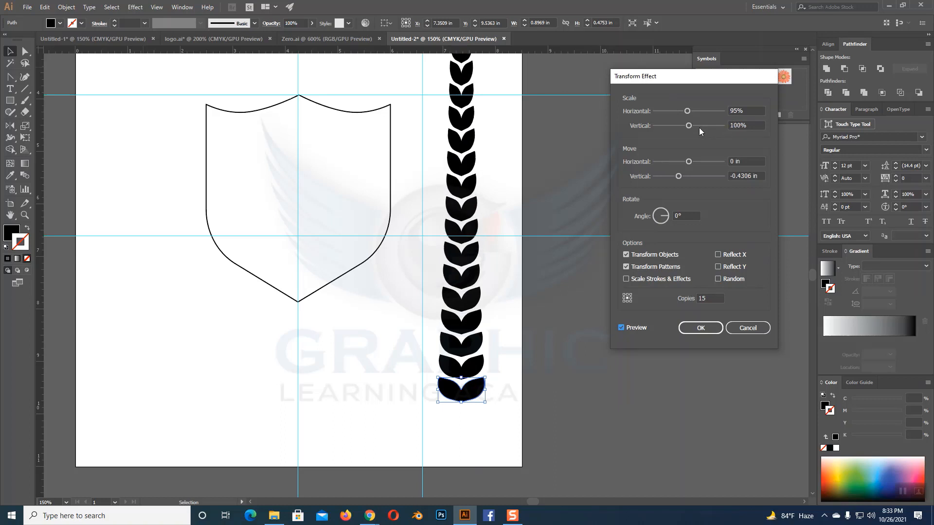
pyautogui.scroll(-4, 699, 127)
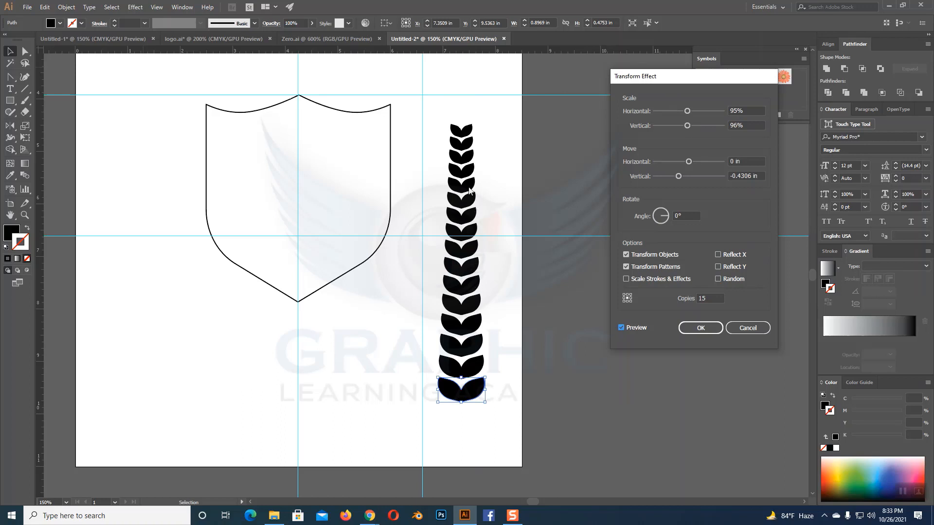
pyautogui.scroll(1, 693, 124)
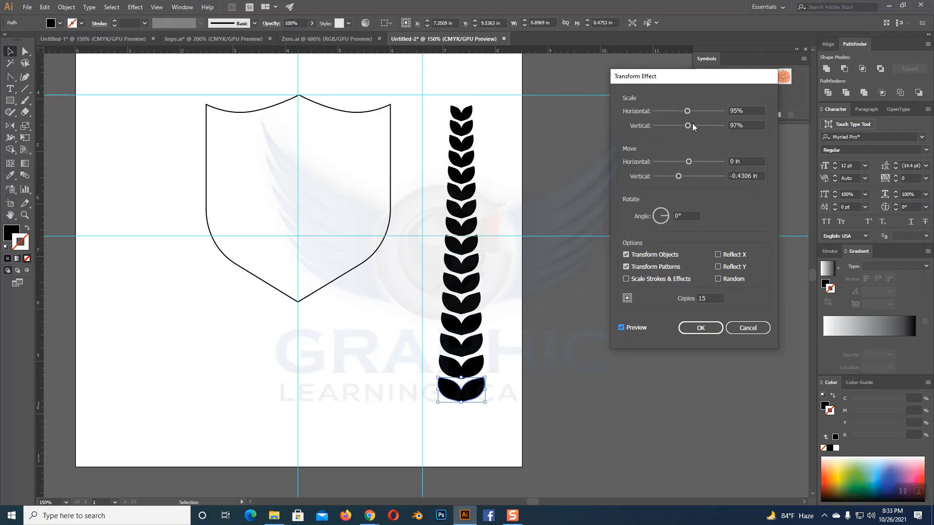
pyautogui.scroll(1, 693, 123)
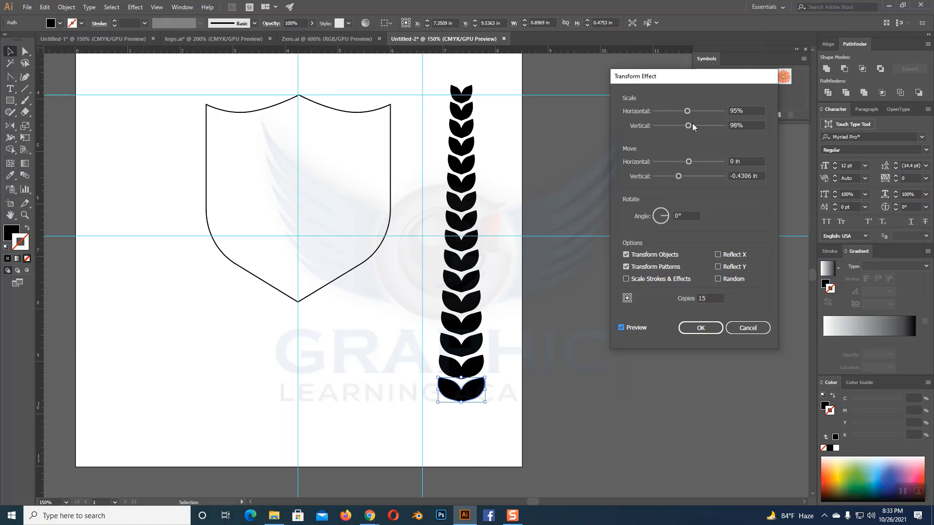
pyautogui.scroll(-1, 693, 128)
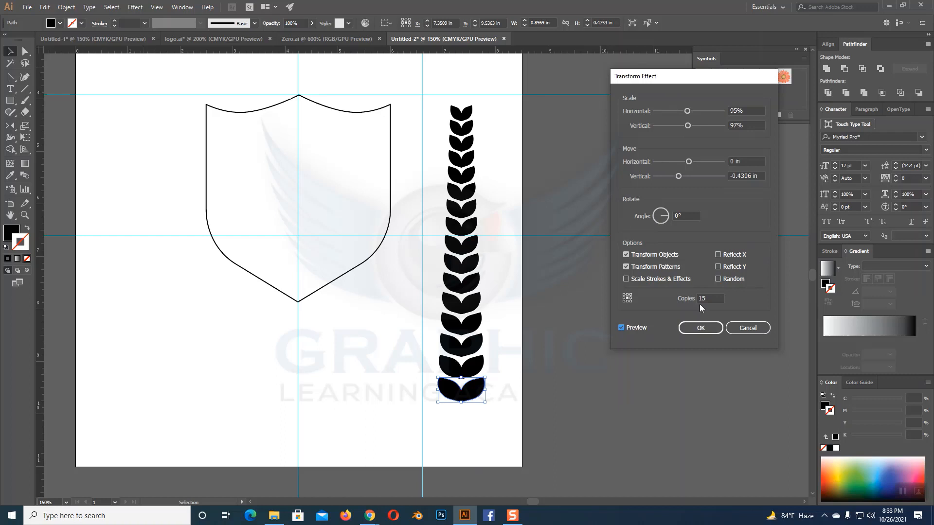
# - Set the number of copies to 13, apply the Transform effect and deselect the leaf column
pyautogui.moveTo(707, 298); pyautogui.dragTo(693, 300)
pyautogui.write('13')
pyautogui.click(621, 328)
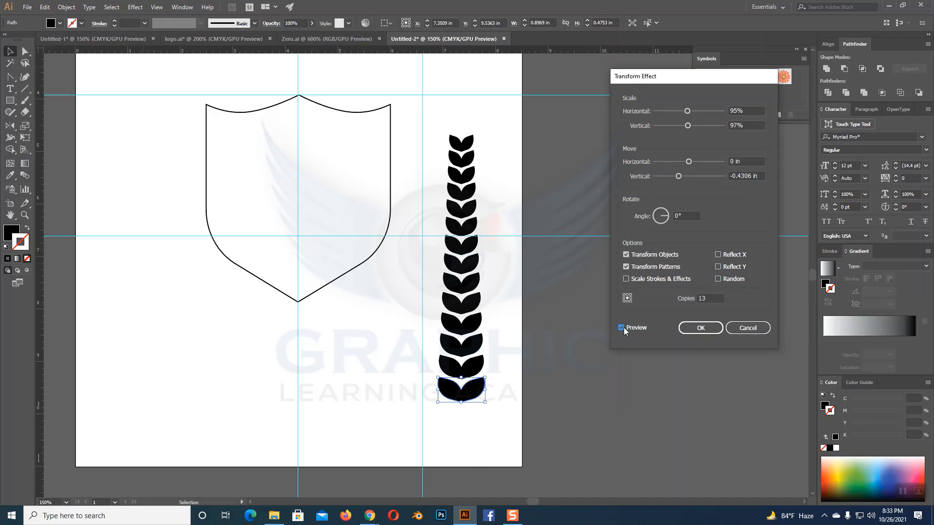
pyautogui.doubleClick(710, 300)
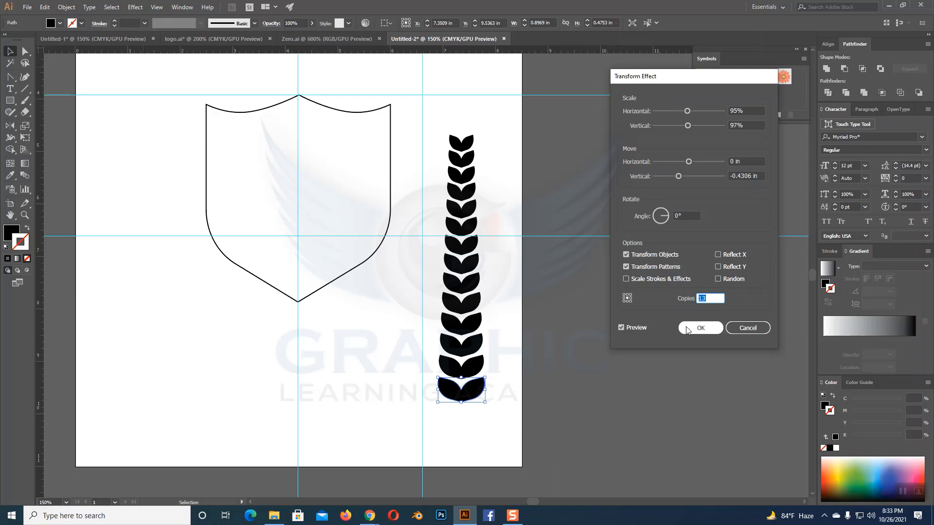
pyautogui.click(701, 328)
pyautogui.click(585, 333)
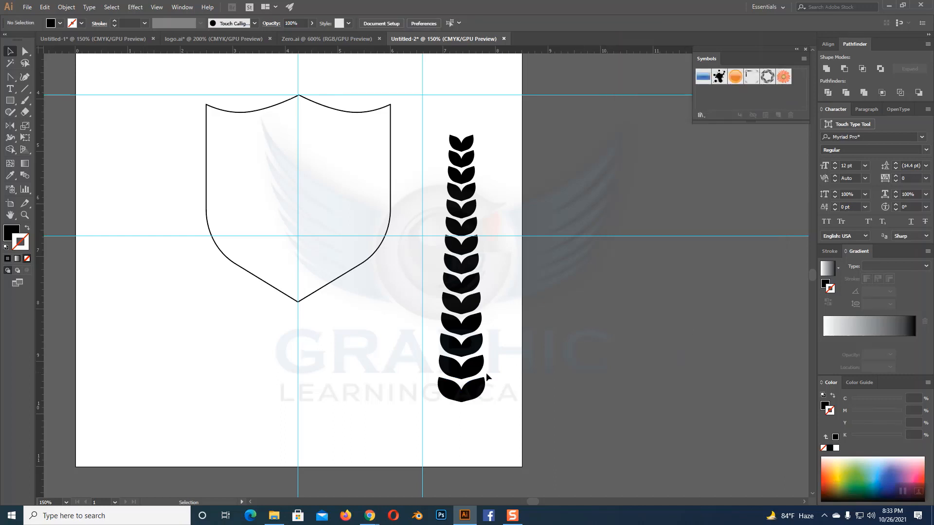
# - Narrow the base leaf pair to about 0.73 in wide and move the whole column onto the empty canvas beside the artboard
pyautogui.click(474, 388)
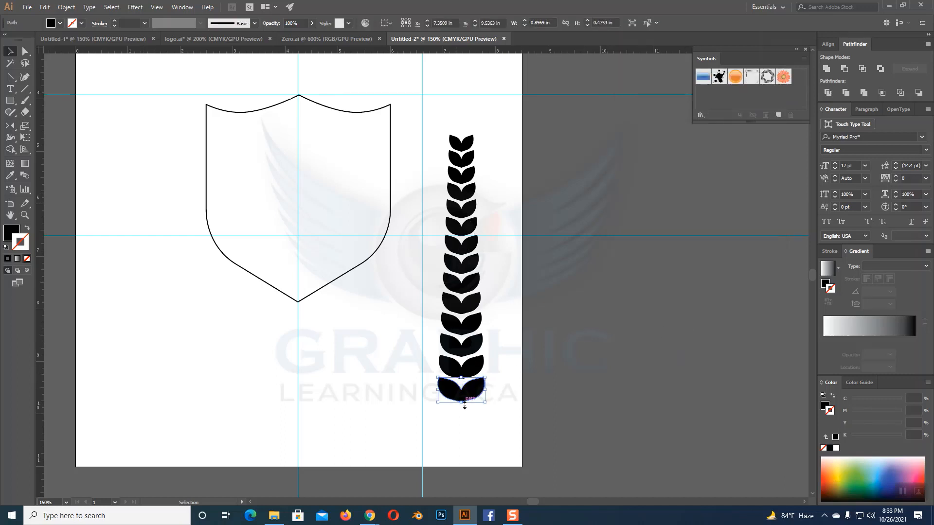
pyautogui.moveTo(487, 391); pyautogui.dragTo(444, 390)
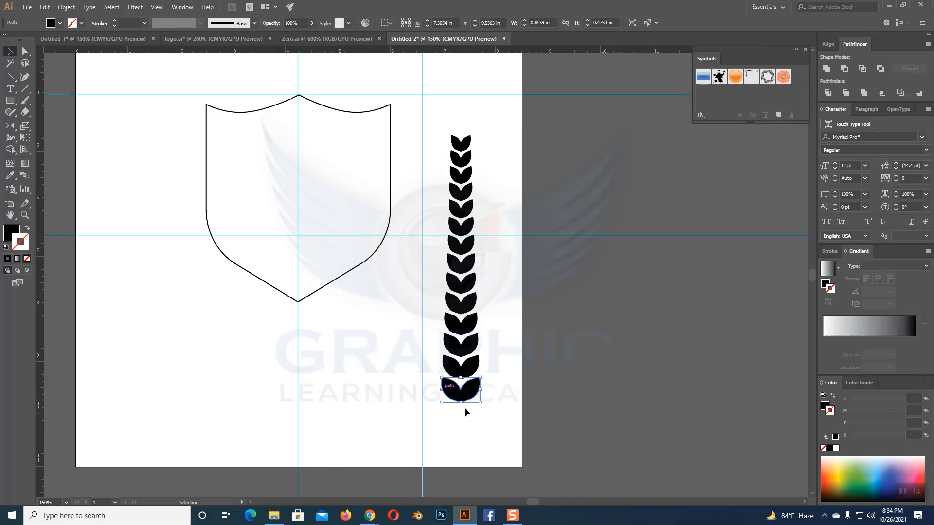
pyautogui.click(496, 314)
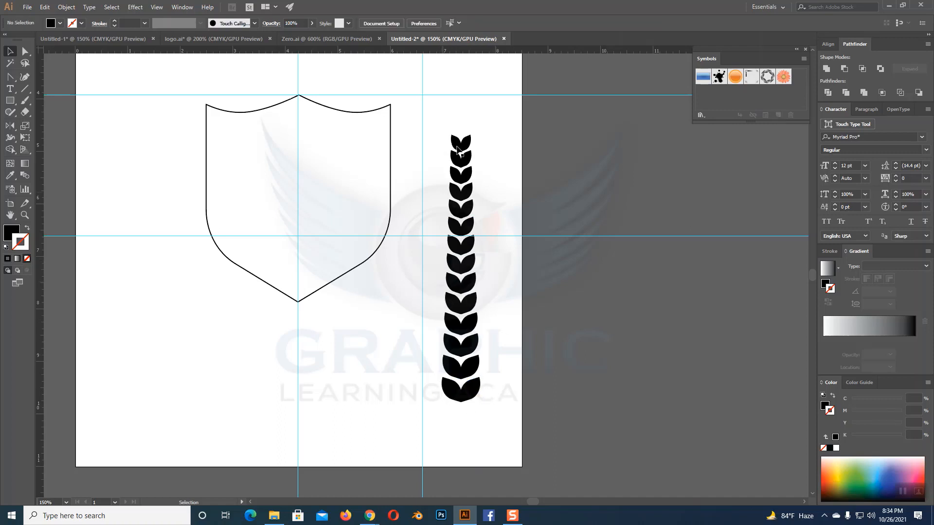
pyautogui.click(461, 374)
pyautogui.click(492, 181)
pyautogui.moveTo(432, 119); pyautogui.dragTo(521, 390)
pyautogui.moveTo(466, 312); pyautogui.dragTo(631, 311)
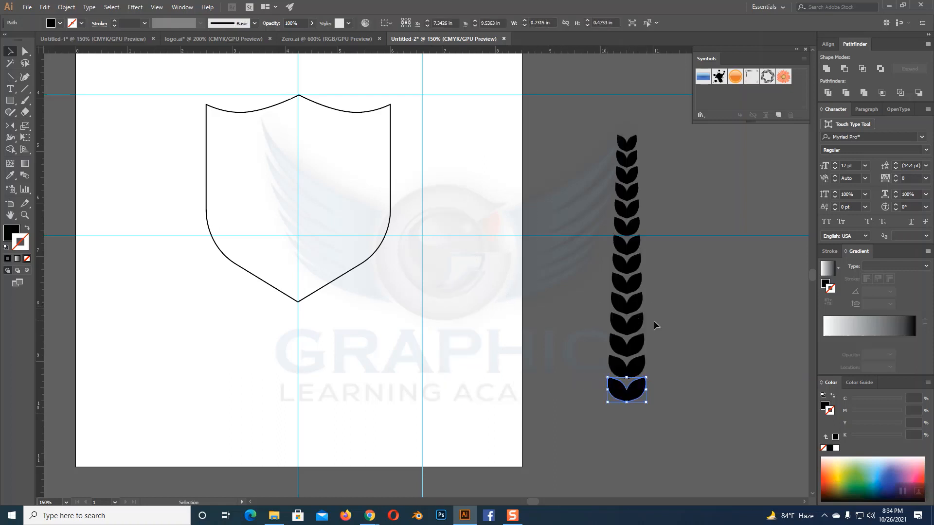
# - Raise the upper tip anchor of the base pair's left leaf slightly with the Direct Selection tool
pyautogui.press('a')
pyautogui.hotkey('ctrl', '=')
pyautogui.hotkey('ctrl', '=')
pyautogui.hotkey('ctrl', '=')
pyautogui.hotkey('ctrl', '=')
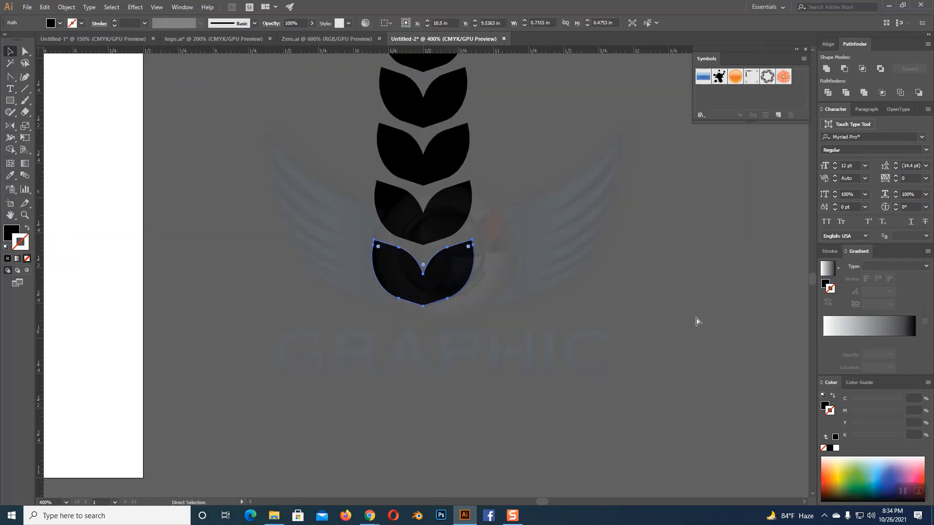
pyautogui.hotkey('ctrl', '=')
pyautogui.hotkey('ctrl', '=')
pyautogui.press('v')
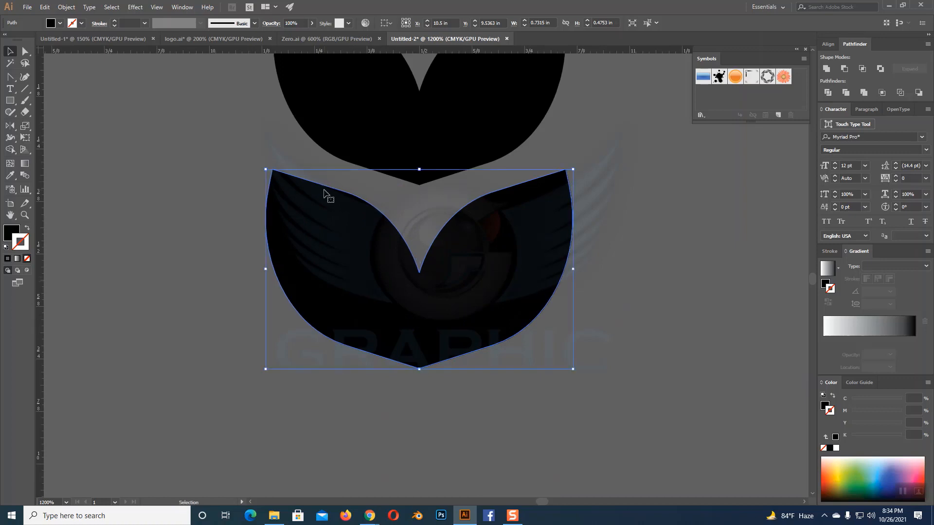
pyautogui.click(26, 55)
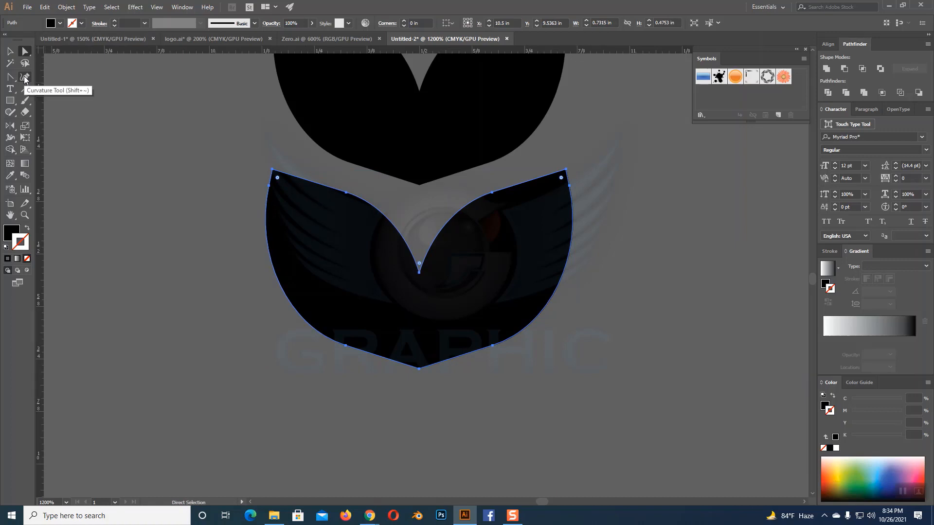
pyautogui.click(346, 194)
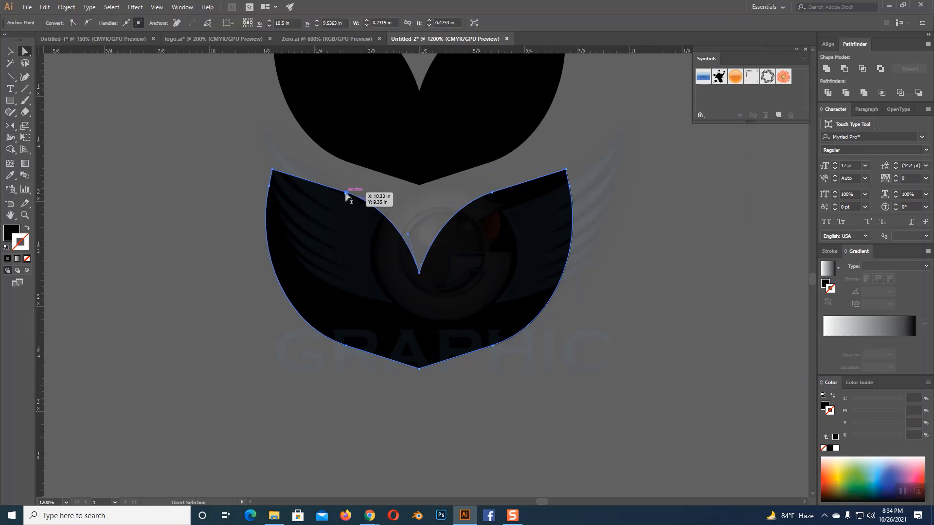
pyautogui.moveTo(381, 207); pyautogui.dragTo(391, 207)
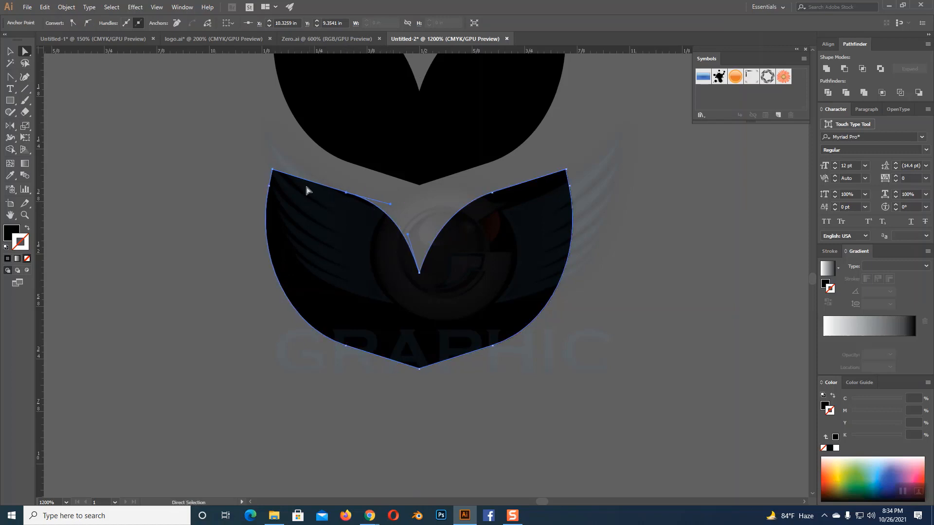
pyautogui.moveTo(272, 169); pyautogui.dragTo(273, 161)
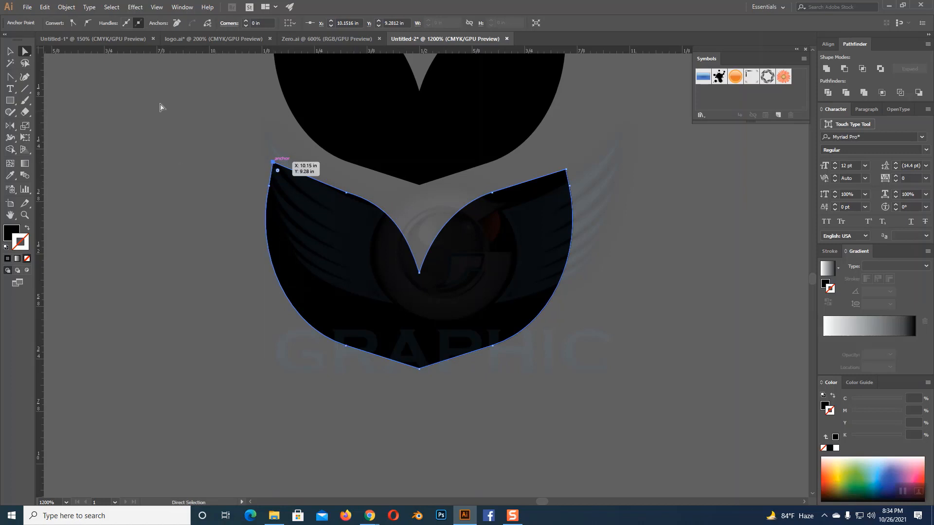
# - Reshape the left leaf's inner upper edge with the Curvature tool, adding a point near the tip and pulling the edge slightly inward
pyautogui.click(24, 77)
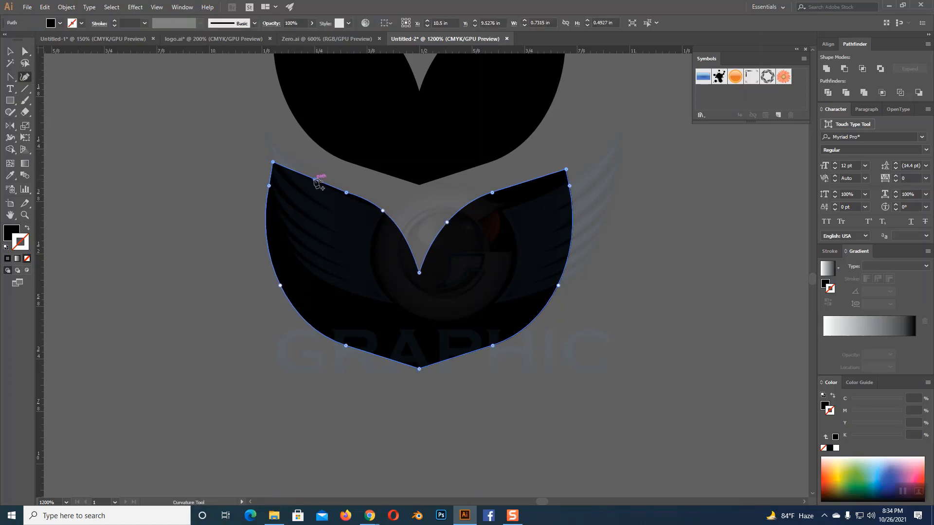
pyautogui.moveTo(311, 178); pyautogui.dragTo(310, 186)
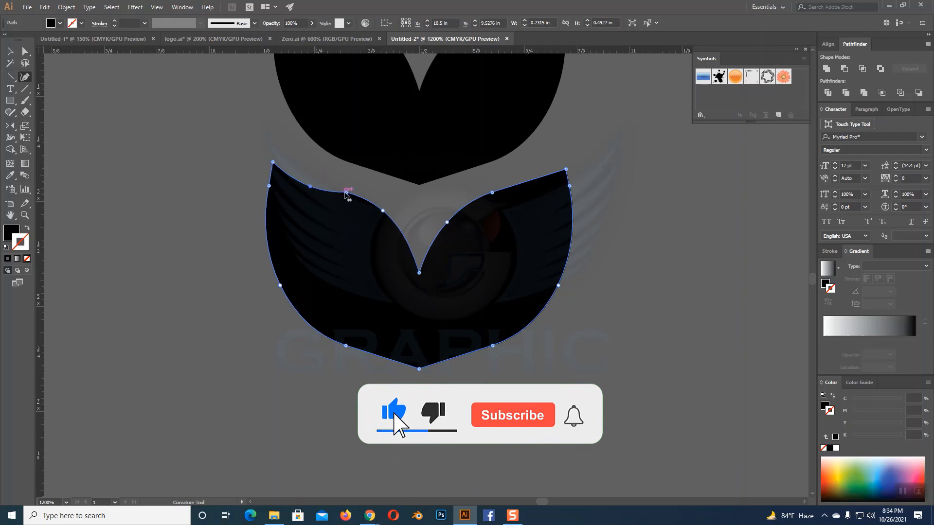
pyautogui.moveTo(346, 192); pyautogui.dragTo(346, 198)
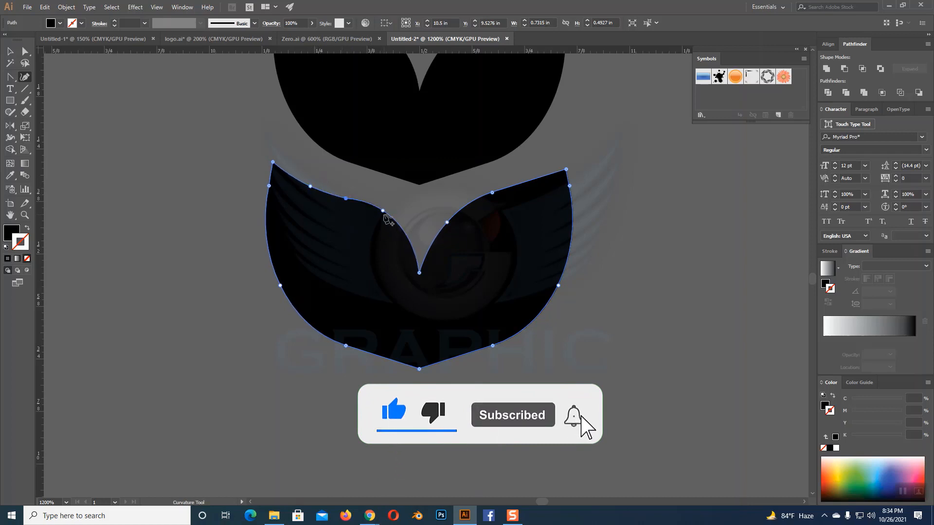
pyautogui.press('ctrl')
pyautogui.hotkey('ctrl', '-')
pyautogui.hotkey('ctrl', '-')
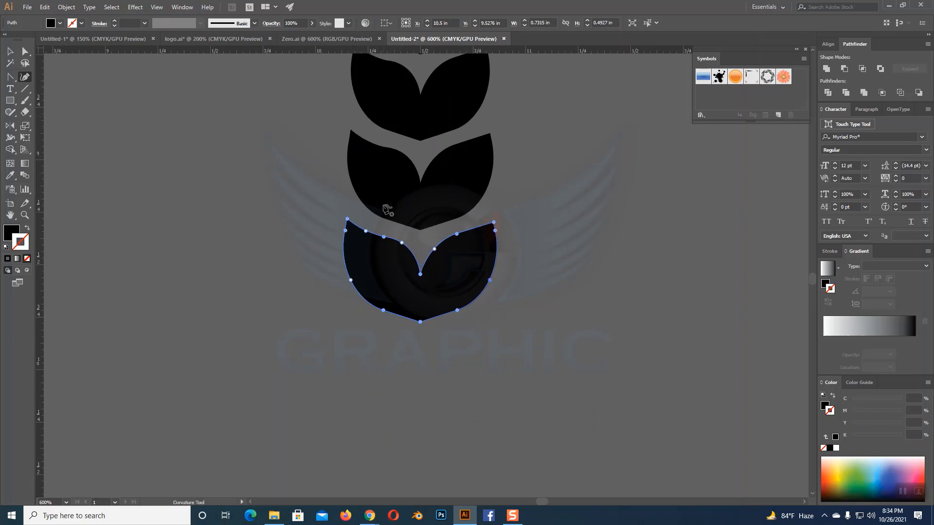
pyautogui.moveTo(402, 244); pyautogui.dragTo(406, 249)
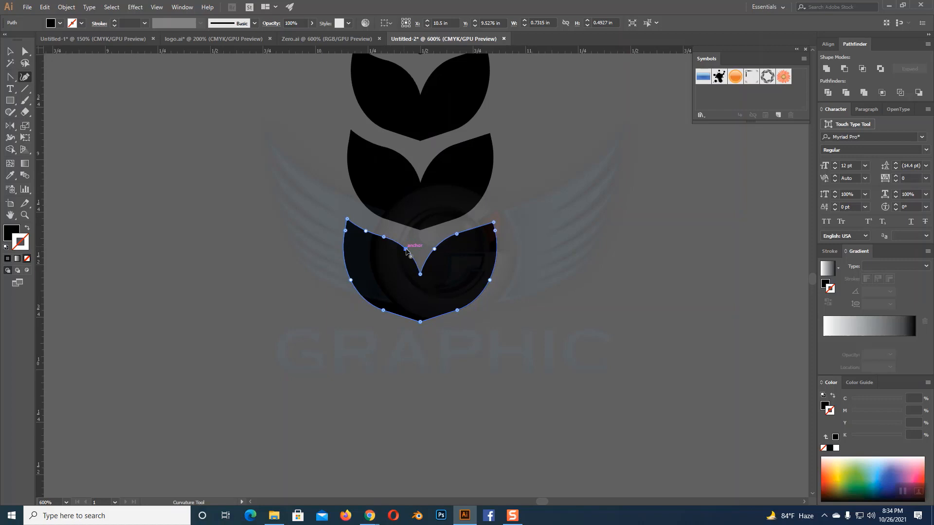
# - Reshape the right leaf's inner upper edge with the Curvature tool, adding a point near its tip to match the left leaf
pyautogui.click(385, 237)
pyautogui.moveTo(434, 249); pyautogui.dragTo(475, 233)
pyautogui.click(476, 235)
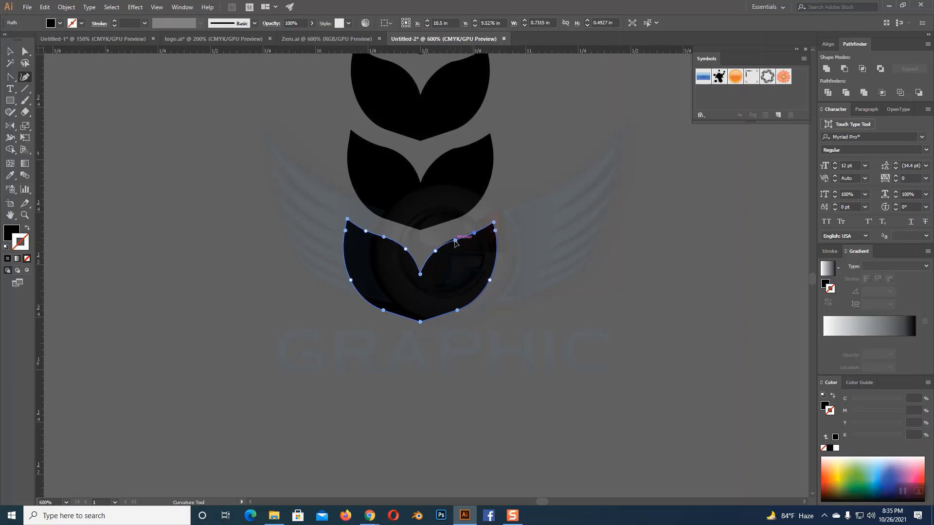
pyautogui.click(551, 247)
# - Try extending the base pair's right leaf with a short Pen tool line about 0.065 in tall above its tip
pyautogui.hotkey('ctrl', '-')
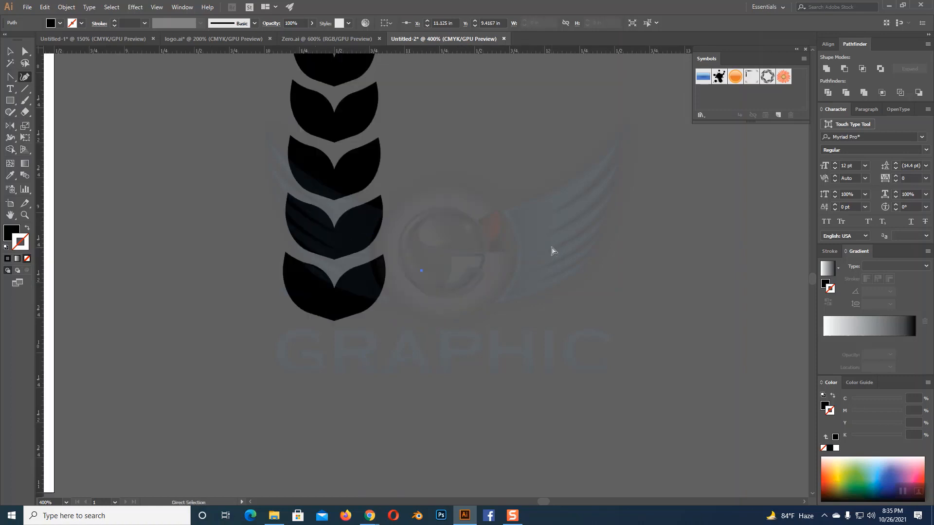
pyautogui.hotkey('ctrl', '+')
pyautogui.hotkey('ctrl', '+')
pyautogui.hotkey('ctrl', '+')
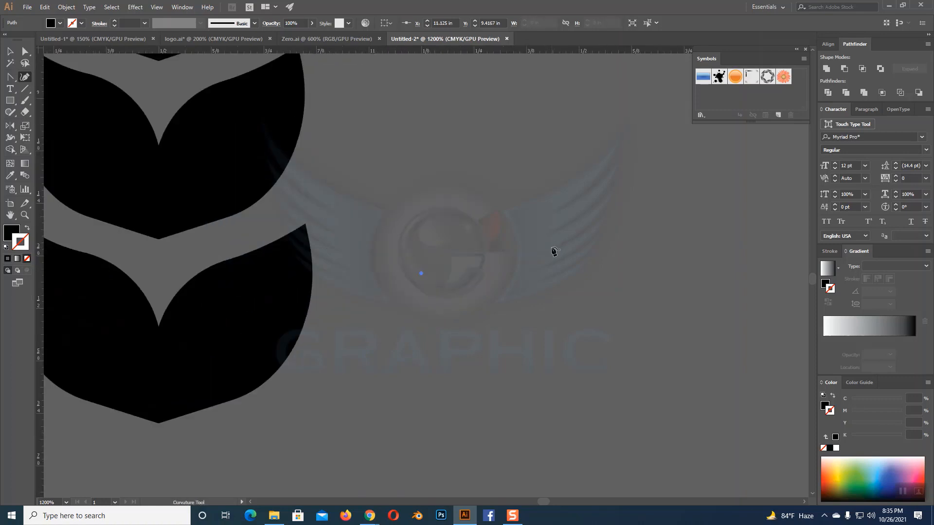
pyautogui.moveTo(552, 250); pyautogui.dragTo(687, 268)
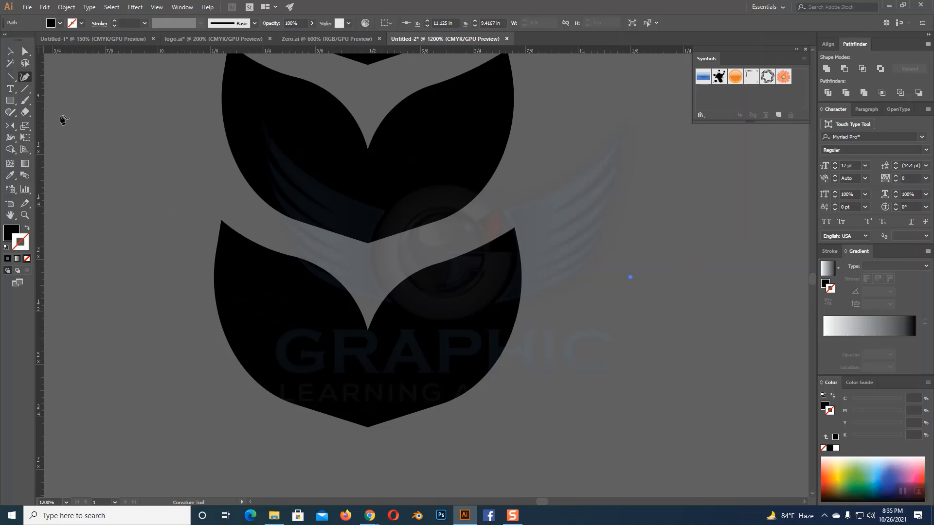
pyautogui.click(23, 77)
pyautogui.click(37, 79)
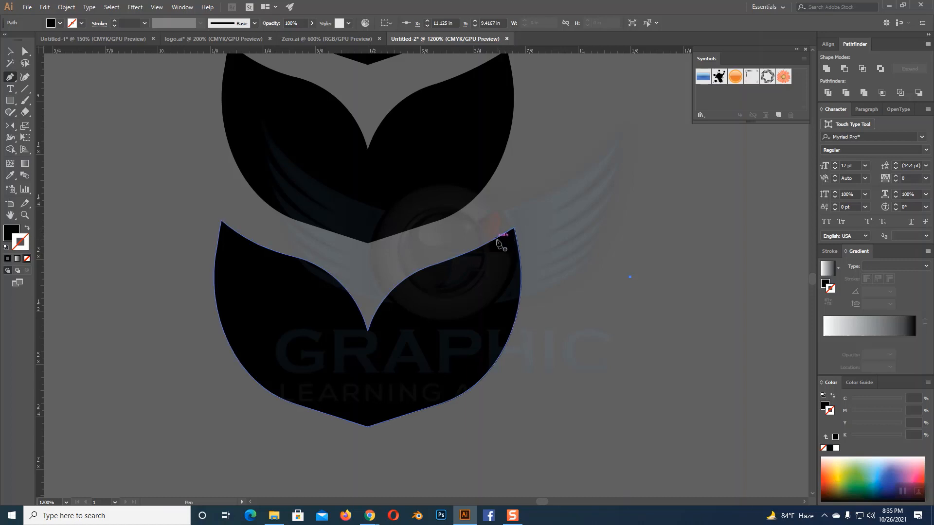
pyautogui.click(522, 200)
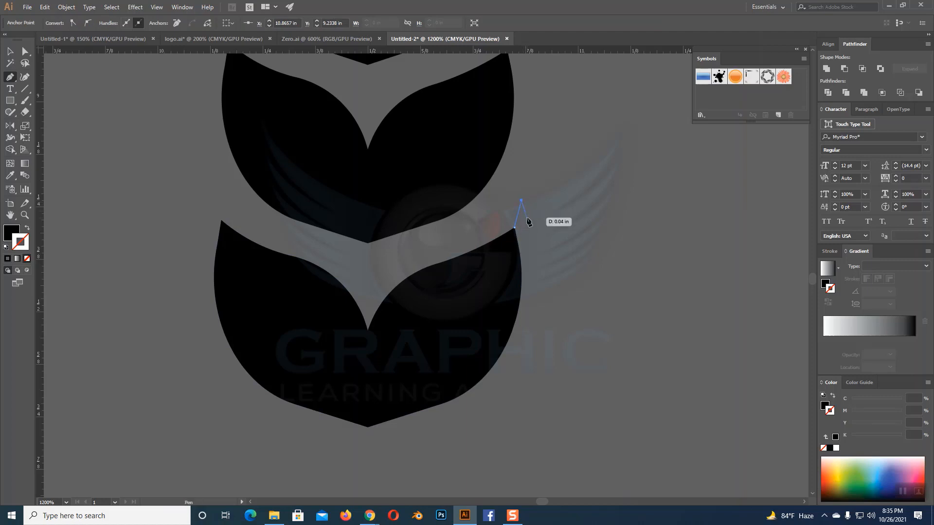
pyautogui.scroll(6, 534, 226)
pyautogui.press('Escape')
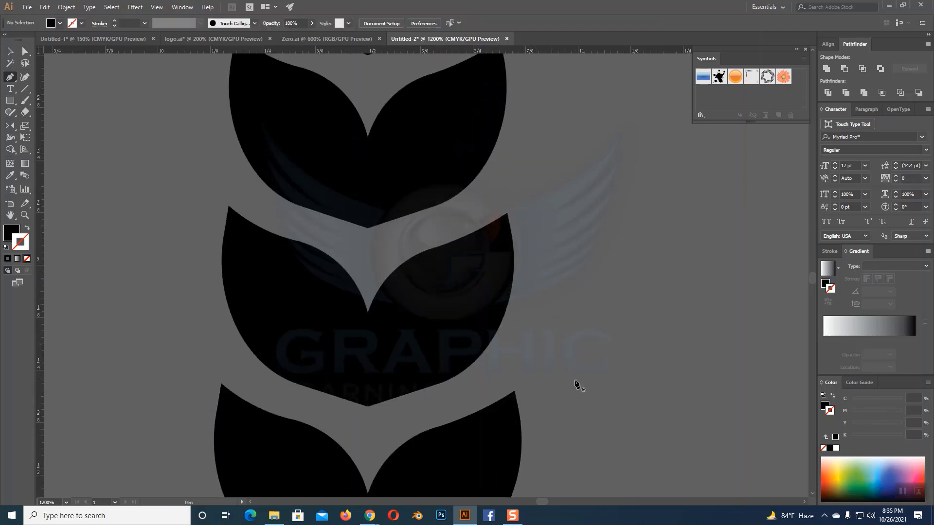
# - Try a black 1 pt stroke on the short line, lowered onto the right leaf's tip, and delete the line
pyautogui.click(10, 51)
pyautogui.click(519, 378)
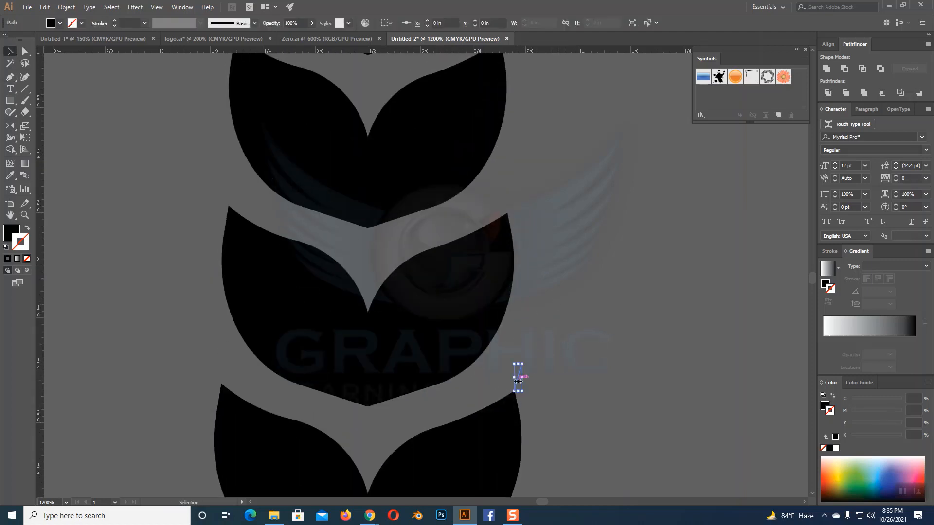
pyautogui.click(28, 229)
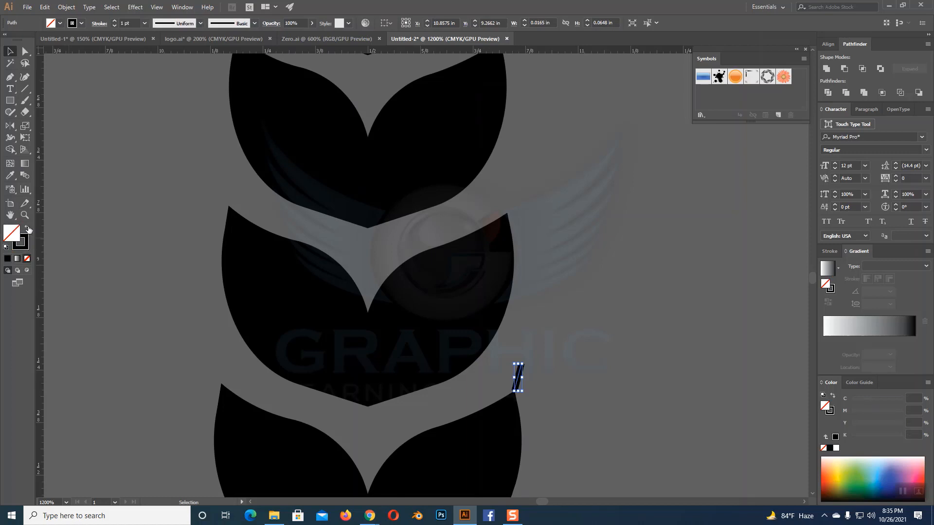
pyautogui.click(549, 295)
pyautogui.click(509, 268)
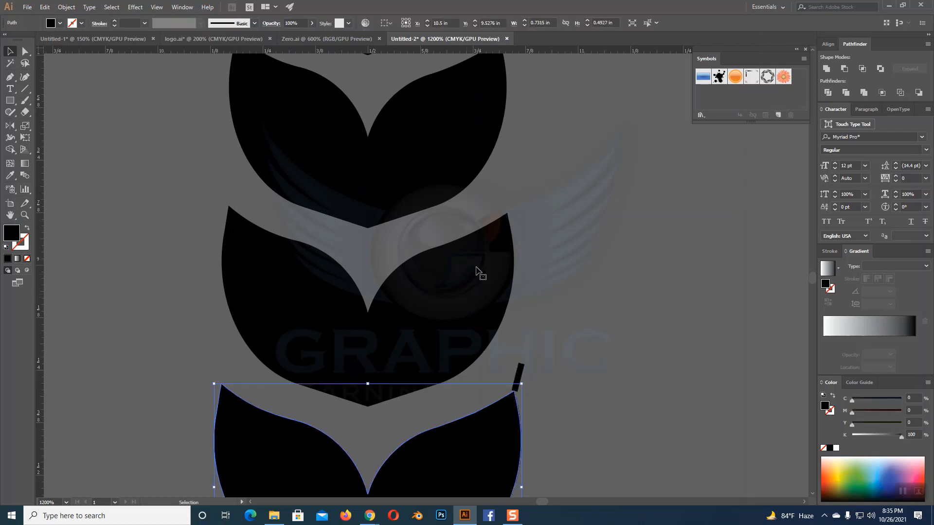
pyautogui.moveTo(521, 374); pyautogui.dragTo(517, 387)
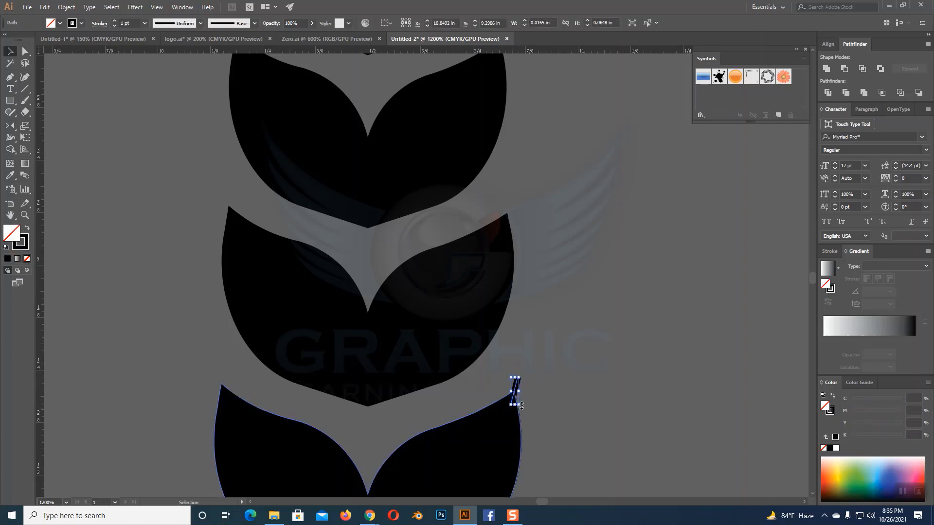
pyautogui.click(563, 383)
pyautogui.click(517, 383)
pyautogui.press('Delete')
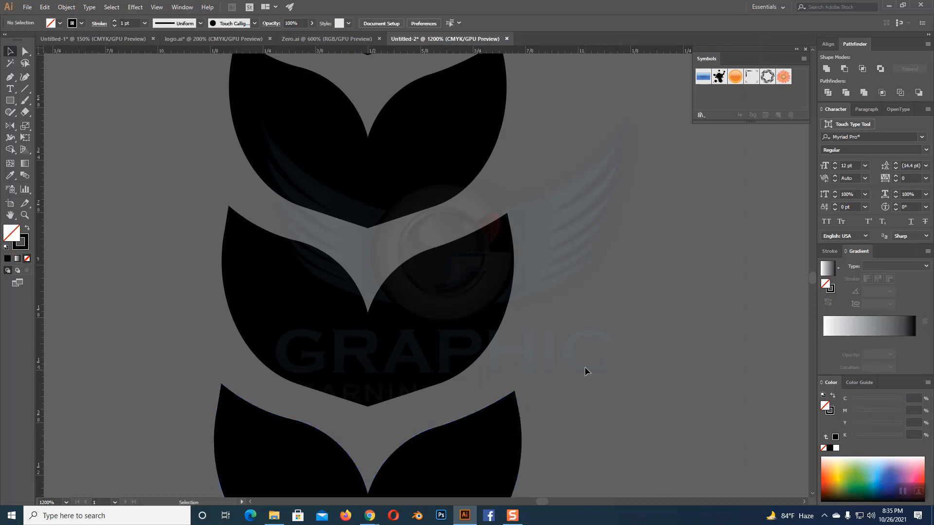
# - Try to raise the right leaf's tip anchor and adjust the adjoining edge with the Direct Selection tool, and undo the changes
pyautogui.click(25, 51)
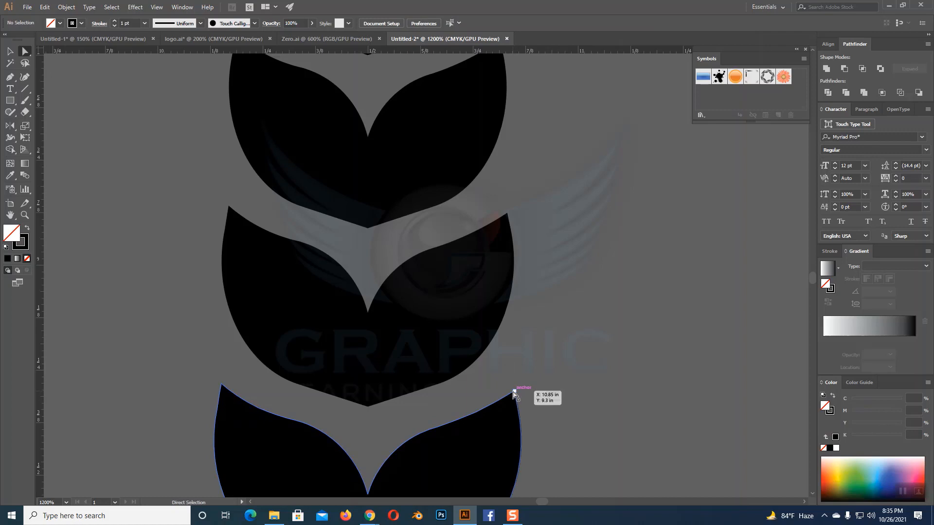
pyautogui.moveTo(514, 393); pyautogui.dragTo(520, 366)
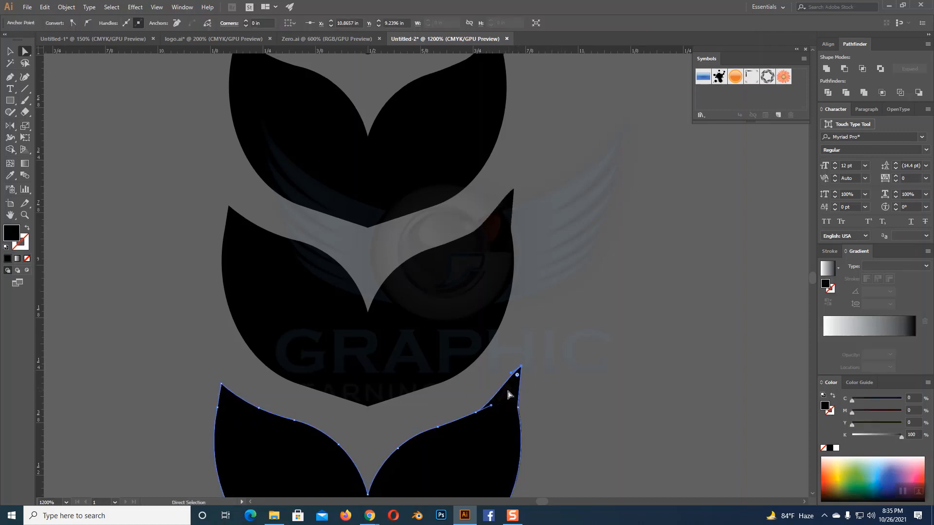
pyautogui.moveTo(493, 406); pyautogui.dragTo(513, 402)
pyautogui.hotkey('ctrl', 'z')
pyautogui.hotkey('ctrl', 'z')
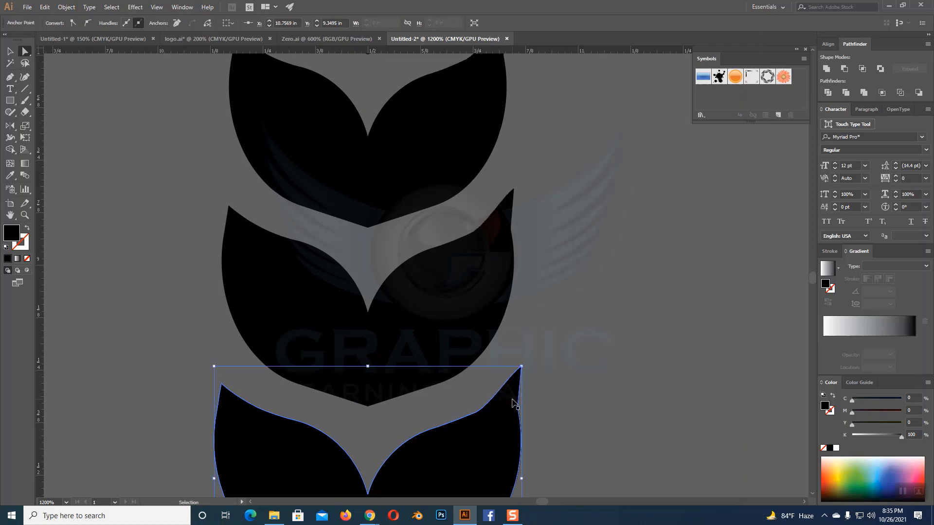
pyautogui.hotkey('ctrl', 'z')
# - Narrow the base leaf pair to about 0.65 in wide so the whole column becomes slimmer
pyautogui.click(12, 51)
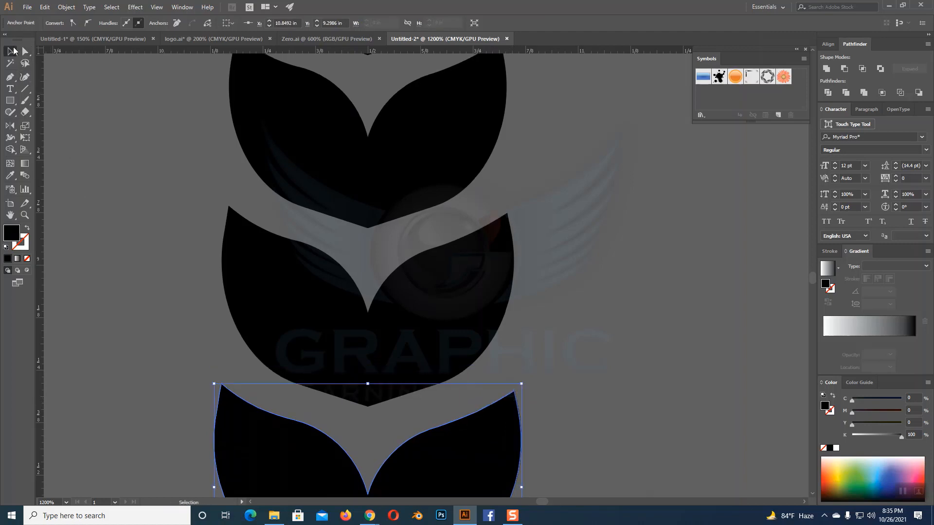
pyautogui.hotkey('ctrl', '-')
pyautogui.hotkey('ctrl', '-')
pyautogui.hotkey('ctrl', '-')
pyautogui.hotkey('ctrl', '-')
pyautogui.hotkey('ctrl', '-')
pyautogui.hotkey('ctrl', '-')
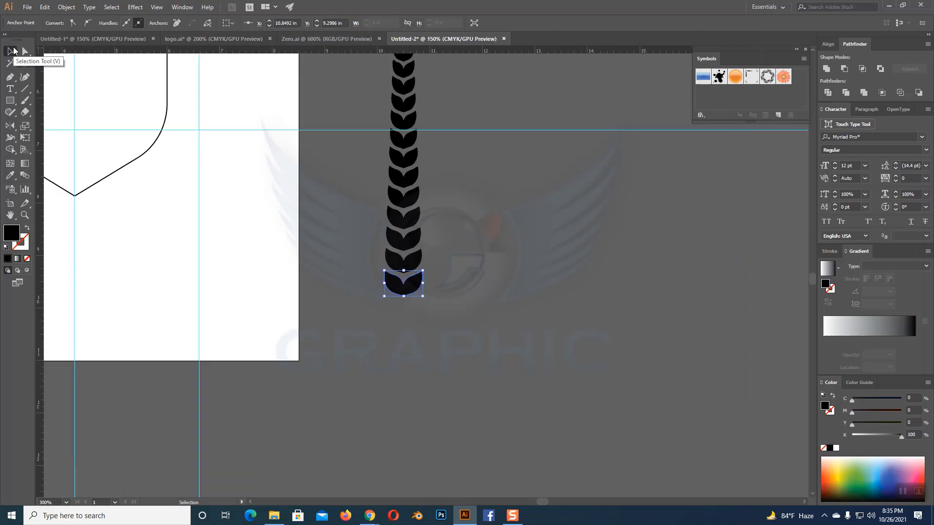
pyautogui.scroll(1, 501, 276)
pyautogui.scroll(-5, 502, 275)
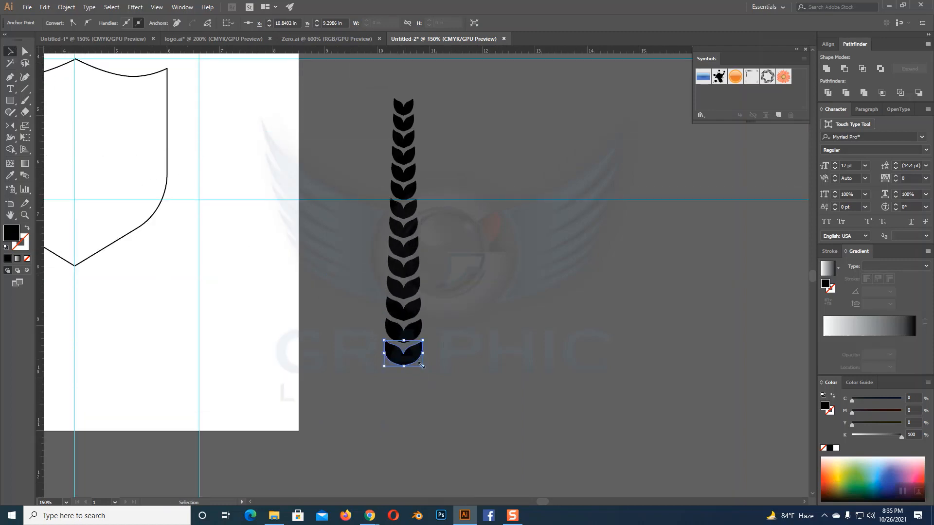
pyautogui.click(414, 361)
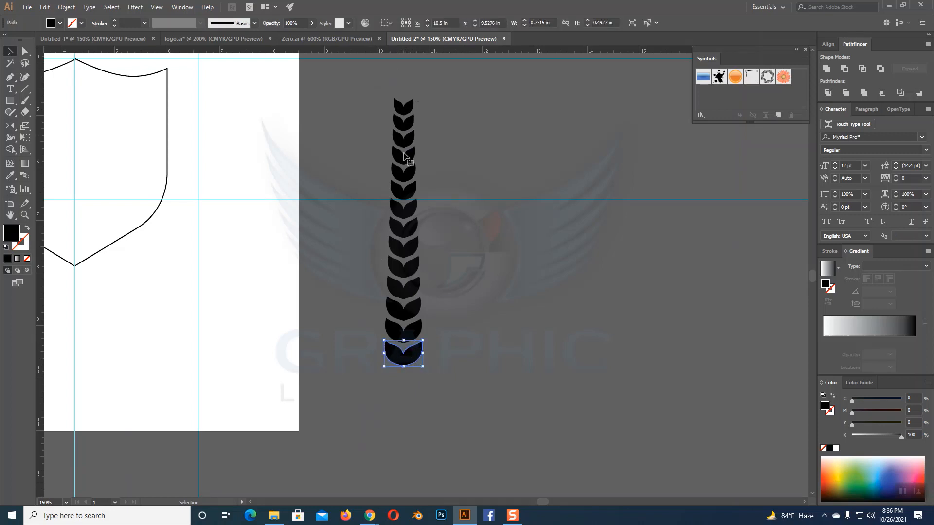
pyautogui.click(66, 8)
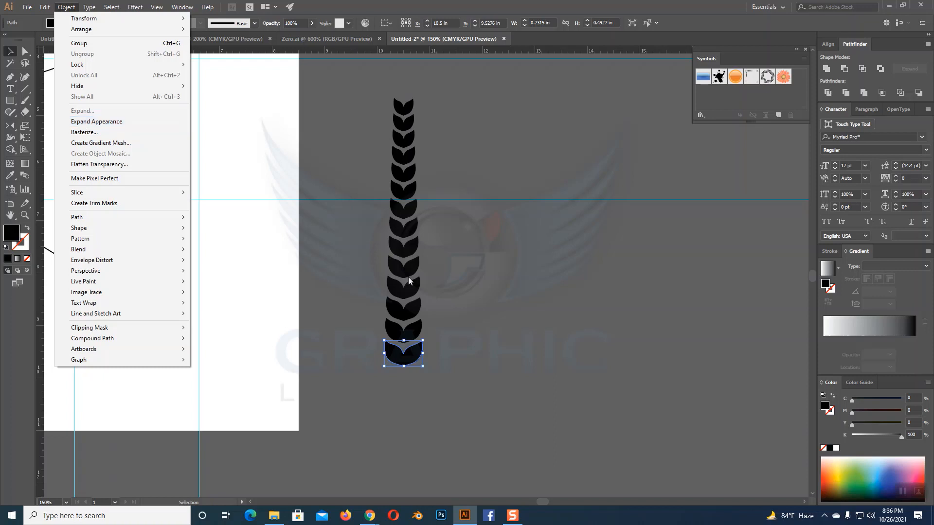
pyautogui.click(457, 281)
pyautogui.click(420, 356)
pyautogui.moveTo(427, 356); pyautogui.dragTo(387, 354)
pyautogui.click(528, 376)
# - Expand the appearance of the leaf column and deselect it
pyautogui.click(401, 360)
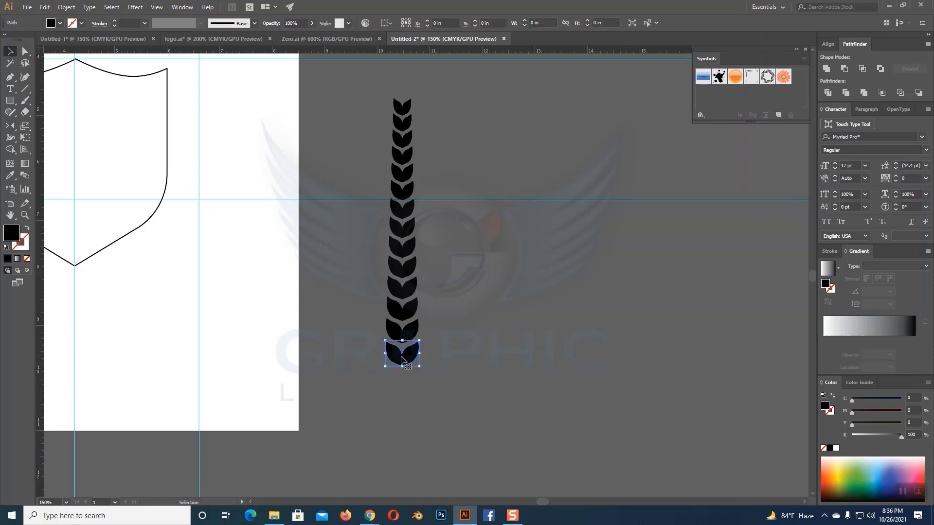
pyautogui.click(66, 7)
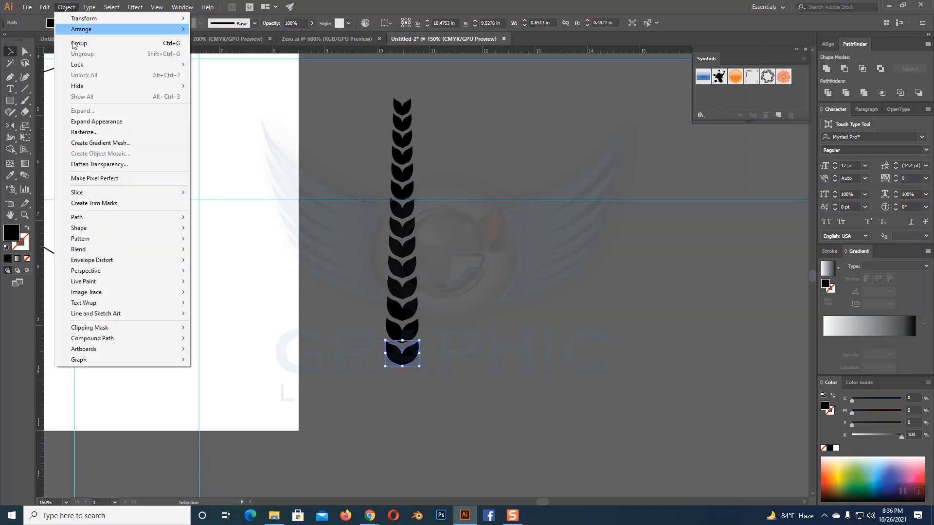
pyautogui.click(91, 121)
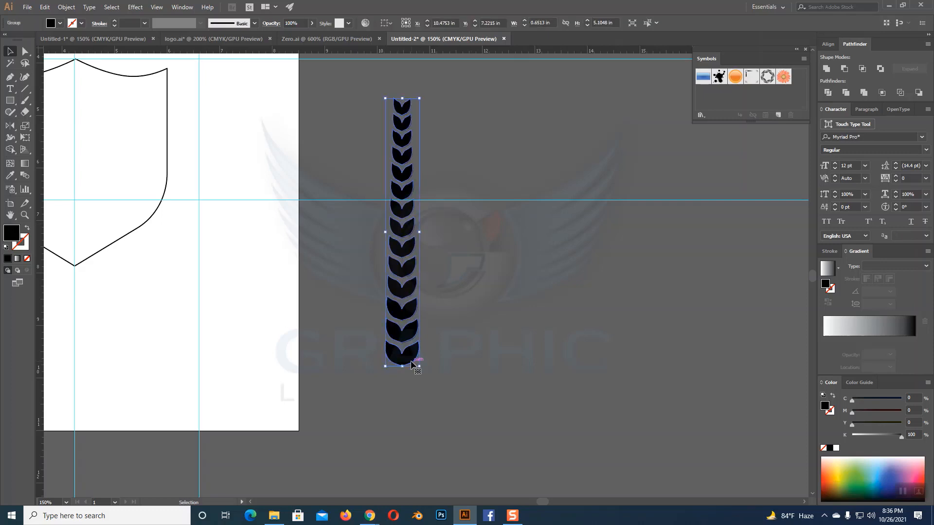
pyautogui.click(536, 294)
# - Draw a narrow upright ellipse about 0.13 in wide and 0.31 in tall above the topmost leaf pair
pyautogui.scroll(3, 423, 161)
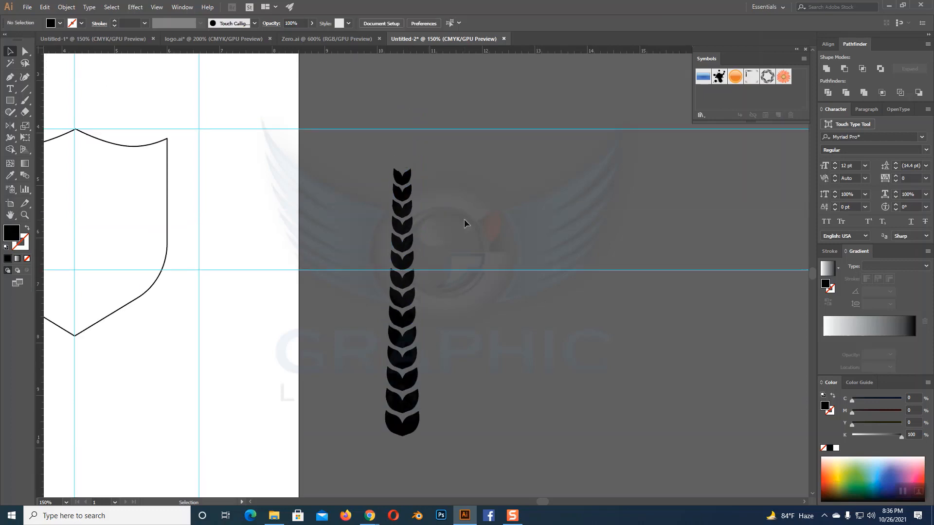
pyautogui.scroll(4, 505, 238)
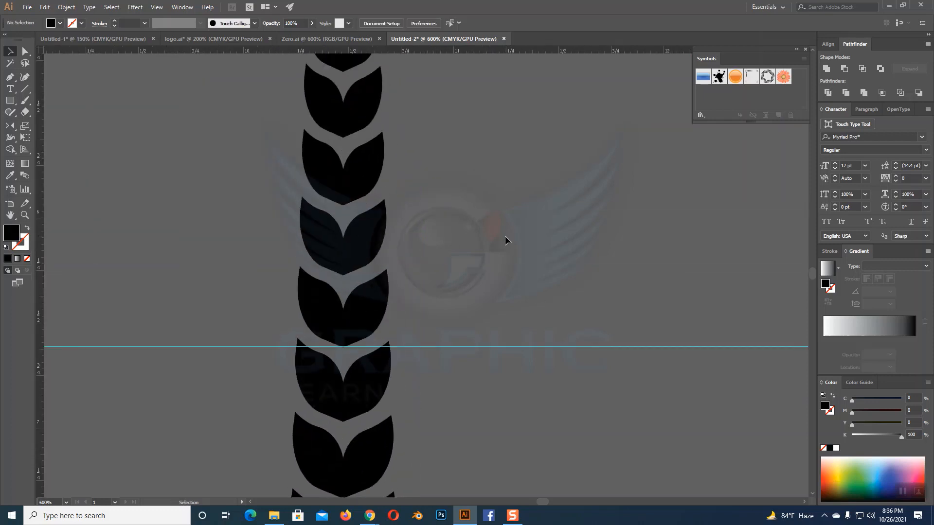
pyautogui.scroll(3, 481, 249)
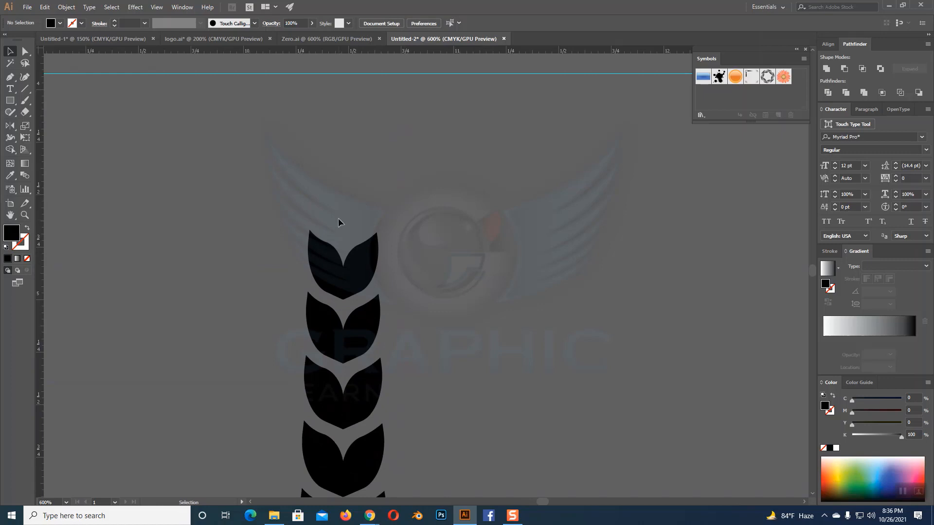
pyautogui.click(10, 100)
pyautogui.click(54, 123)
pyautogui.moveTo(342, 173); pyautogui.dragTo(370, 238)
# - Convert the ellipse's top and bottom anchor points to corners with the Direct Selection tool
pyautogui.click(9, 51)
pyautogui.click(25, 51)
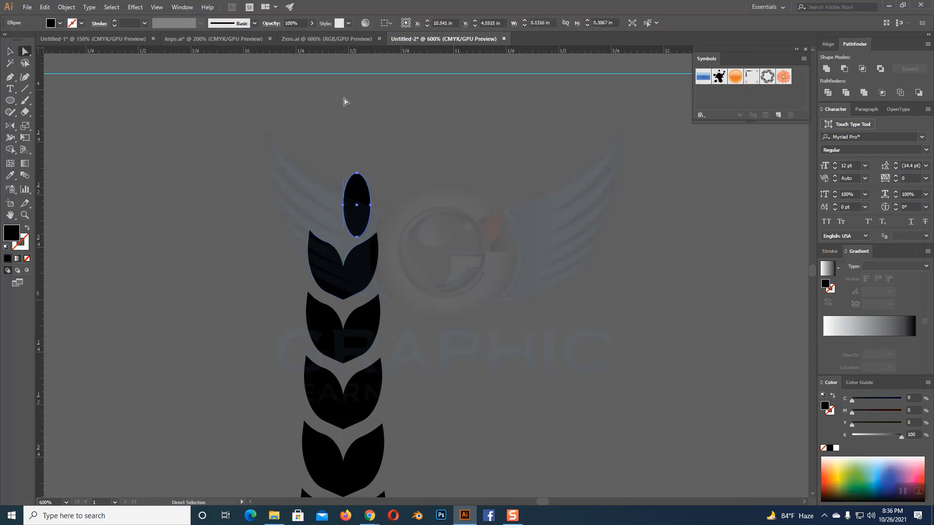
pyautogui.click(357, 173)
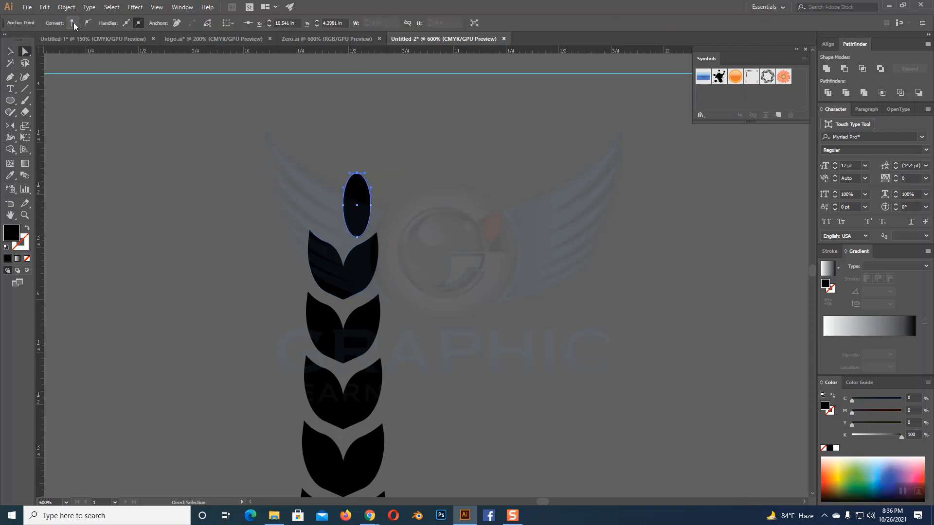
pyautogui.click(73, 23)
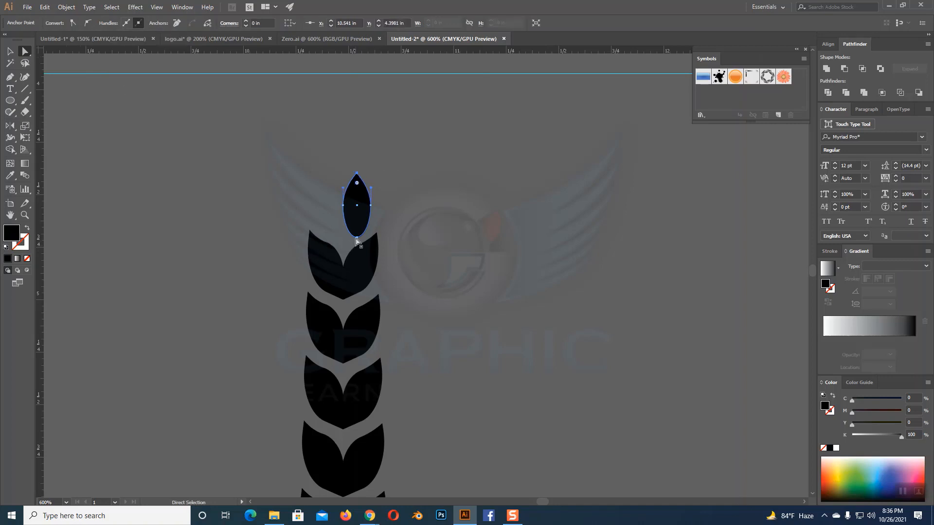
pyautogui.click(393, 227)
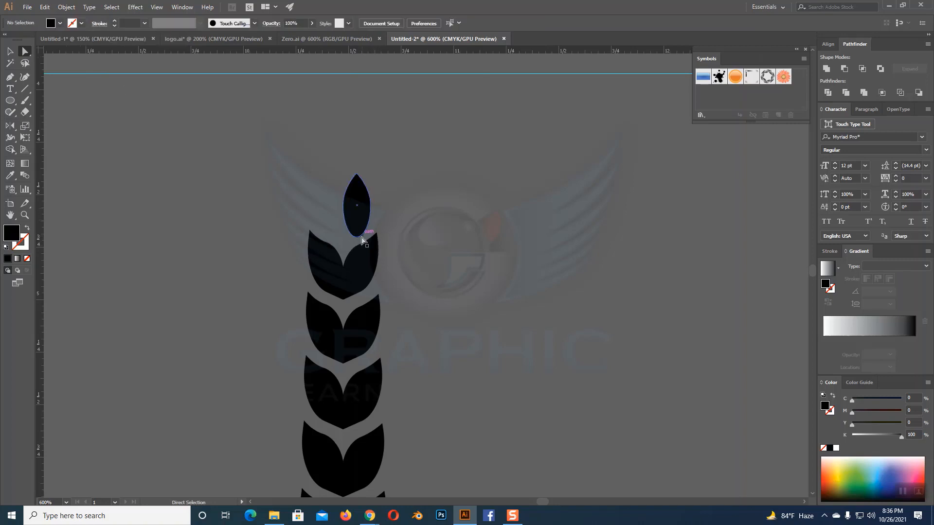
pyautogui.click(358, 237)
pyautogui.click(73, 23)
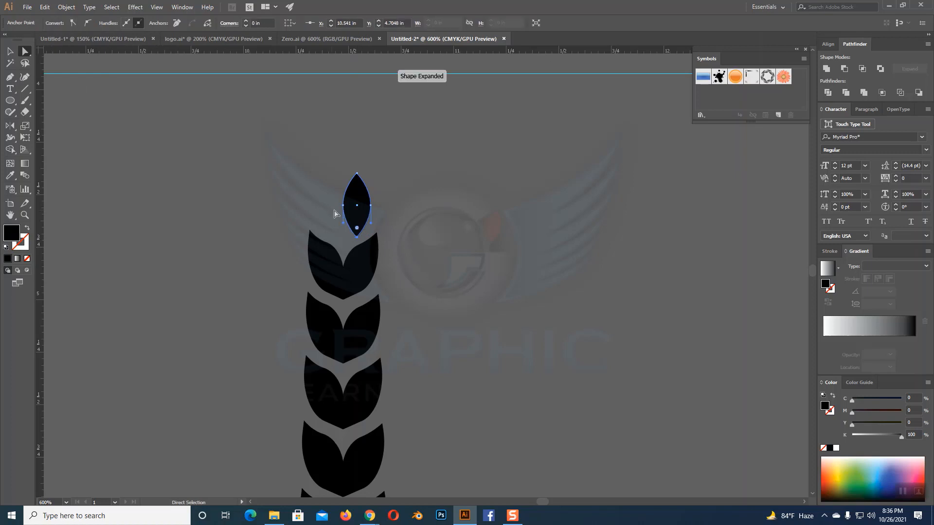
# - Select both side anchors of the small leaf and nudge them down to form a teardrop
pyautogui.click(371, 205)
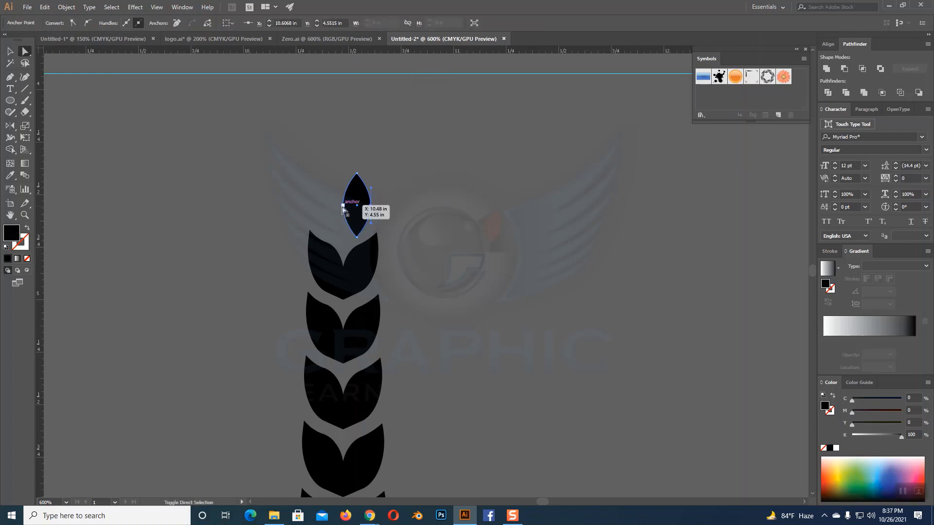
pyautogui.click(348, 205)
pyautogui.press('Down')
pyautogui.press('Down')
pyautogui.press('Down')
pyautogui.press('Down')
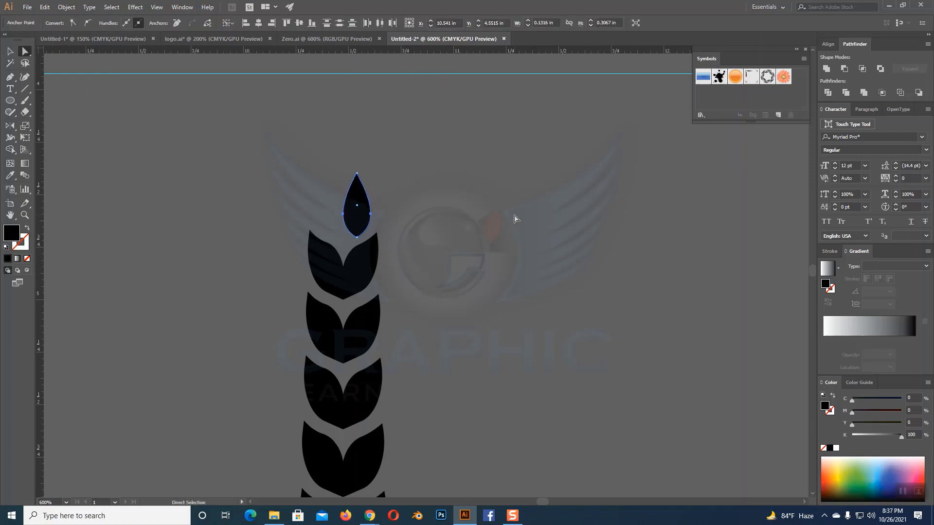
# - Move the teardrop leaf onto the column's center axis, just above the topmost leaf pair, and deselect it
pyautogui.click(8, 52)
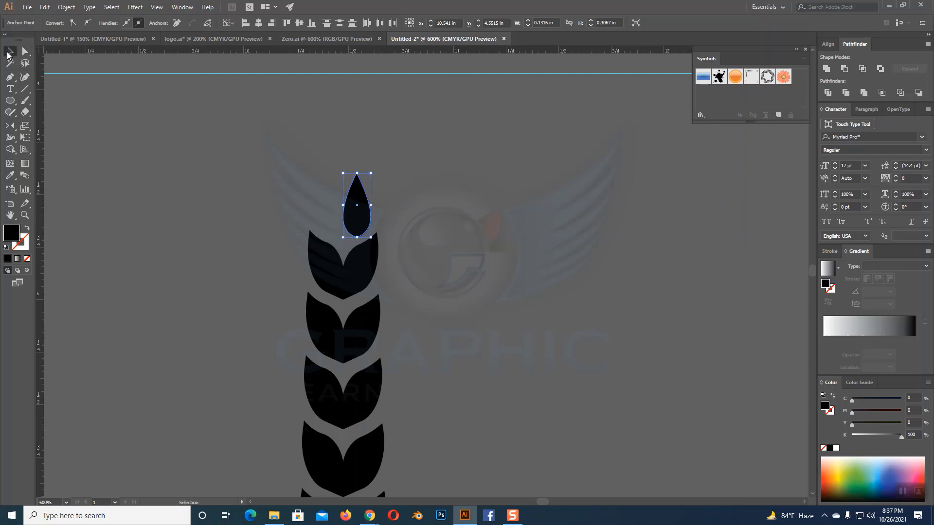
pyautogui.moveTo(360, 222); pyautogui.dragTo(346, 226)
pyautogui.click(477, 263)
pyautogui.hotkey('ctrl', '-')
pyautogui.hotkey('ctrl', '-')
pyautogui.hotkey('ctrl', '-')
pyautogui.hotkey('ctrl', '-')
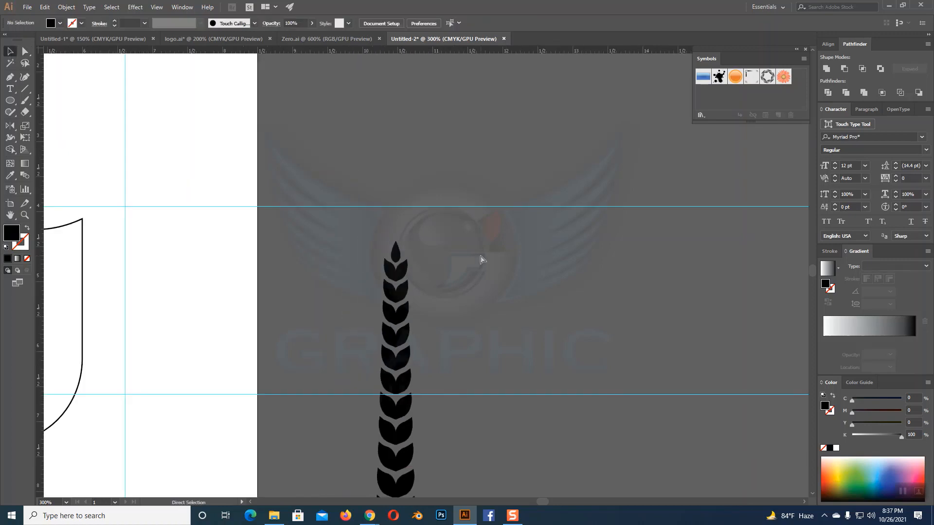
# - Select the whole leaf branch and open the Brushes panel as a separate floating panel near it
pyautogui.scroll(-3, 457, 215)
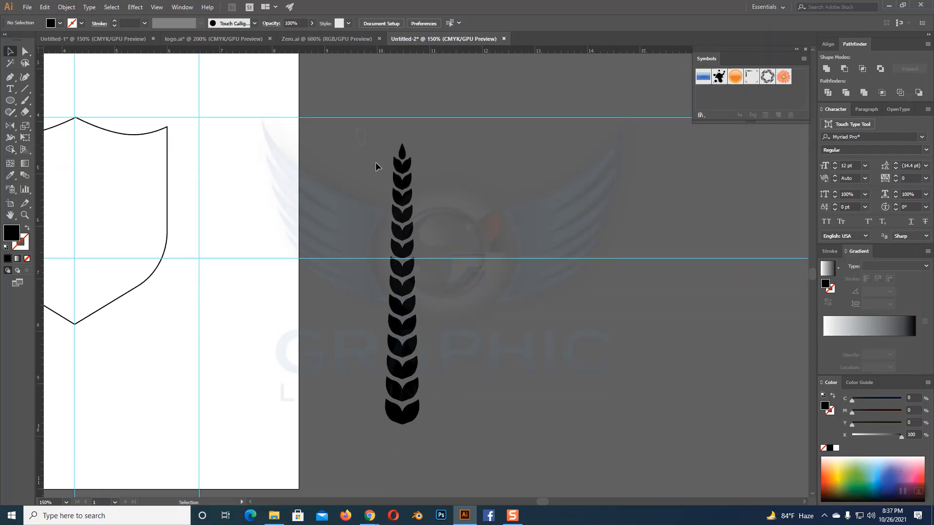
pyautogui.hotkey('ctrl', 'a')
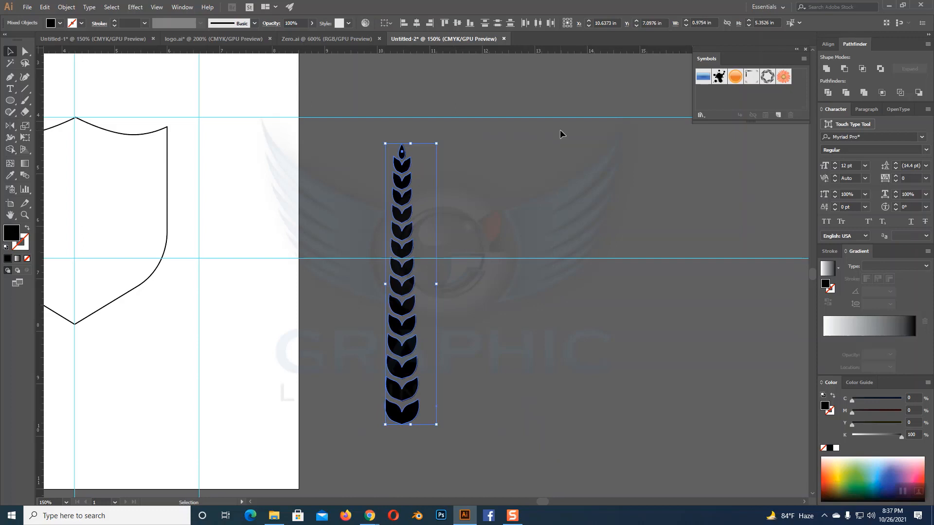
pyautogui.click(184, 9)
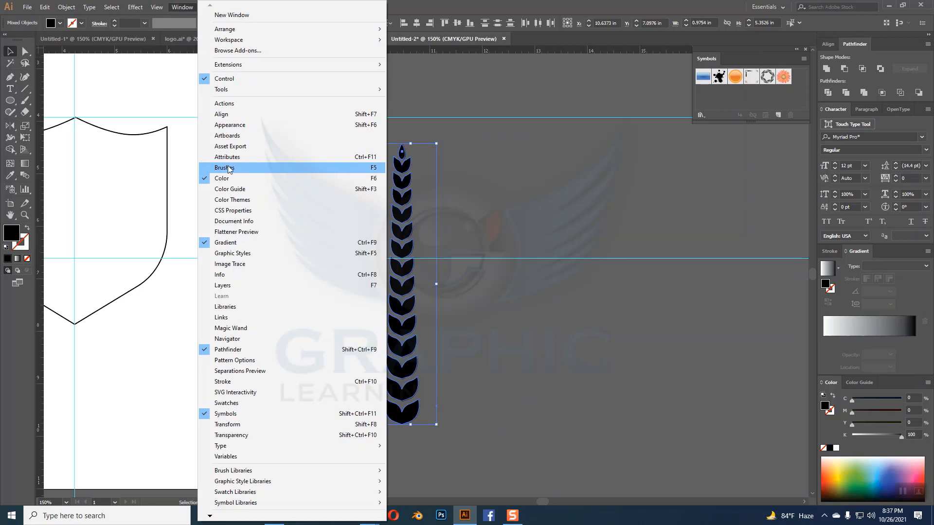
pyautogui.click(228, 168)
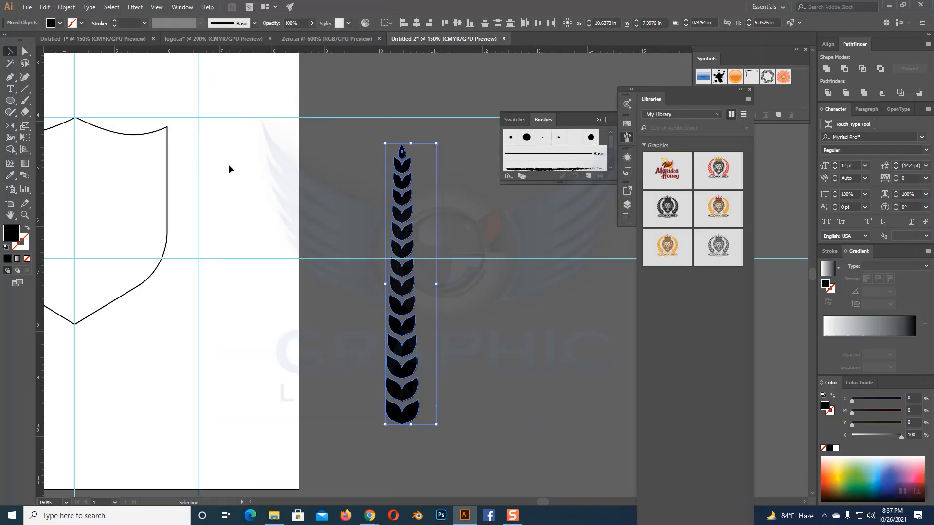
pyautogui.moveTo(558, 124); pyautogui.dragTo(435, 99)
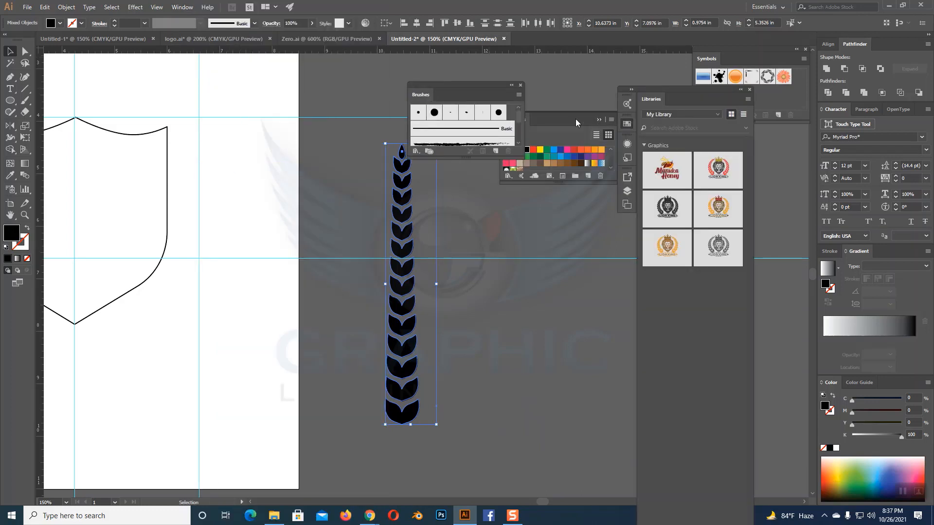
# - Close the leftover Swatches and Libraries panels, deselect the branch, and lengthen the Brushes panel to show more brushes
pyautogui.moveTo(576, 123); pyautogui.dragTo(607, 188)
pyautogui.click(643, 177)
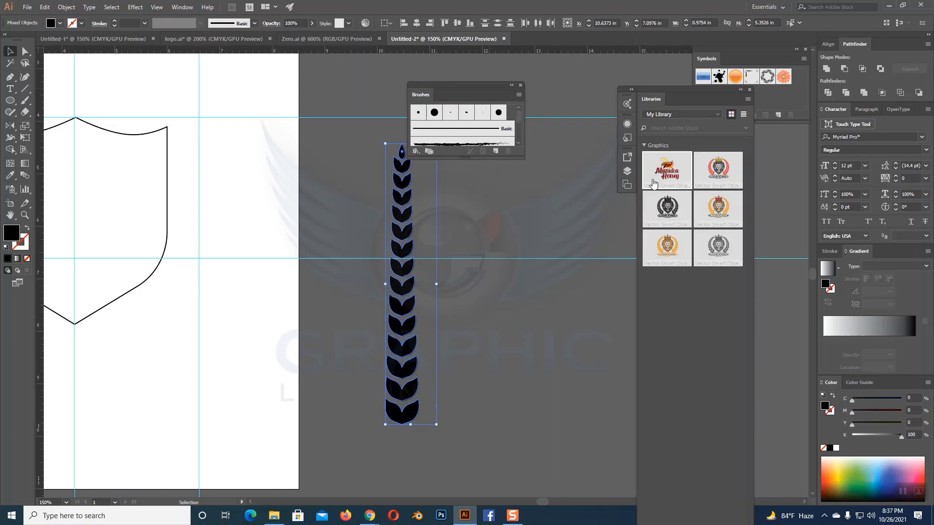
pyautogui.click(740, 91)
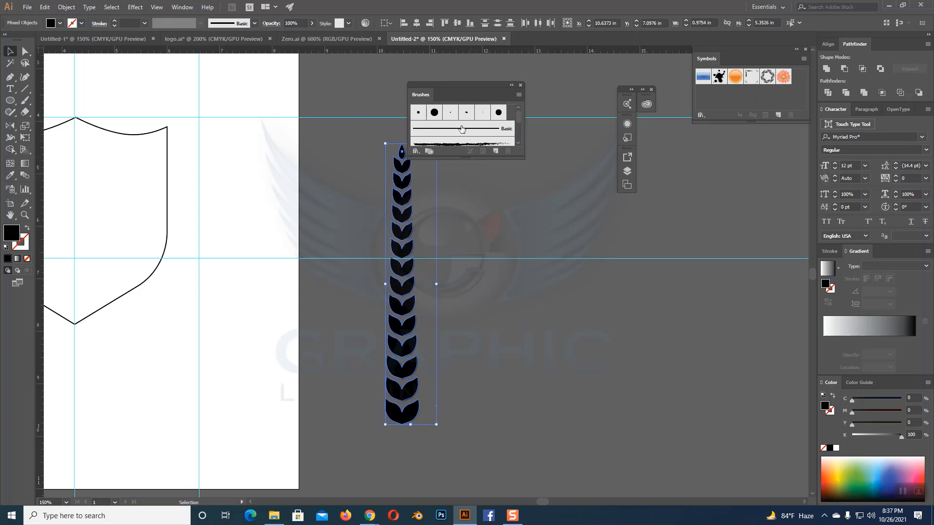
pyautogui.click(652, 90)
pyautogui.click(390, 205)
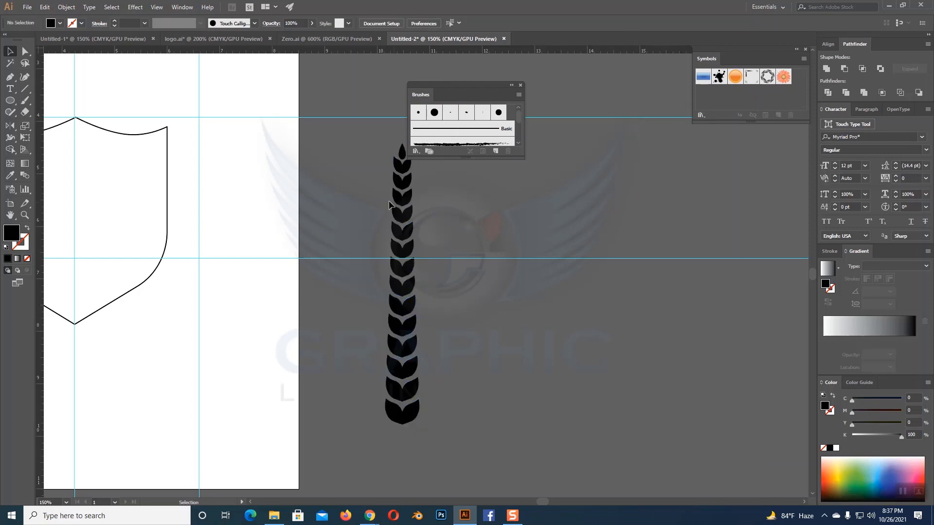
pyautogui.moveTo(476, 160); pyautogui.dragTo(483, 204)
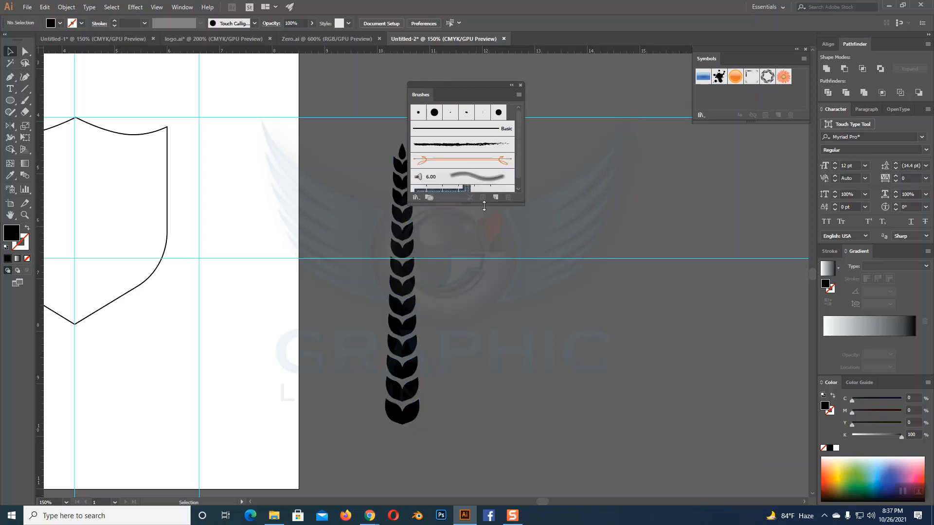
pyautogui.moveTo(404, 256); pyautogui.dragTo(463, 170)
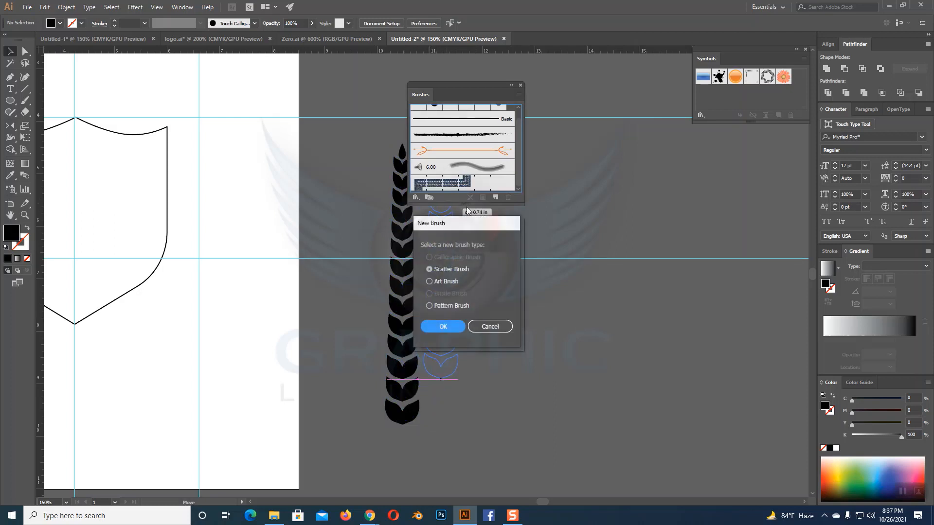
pyautogui.click(430, 306)
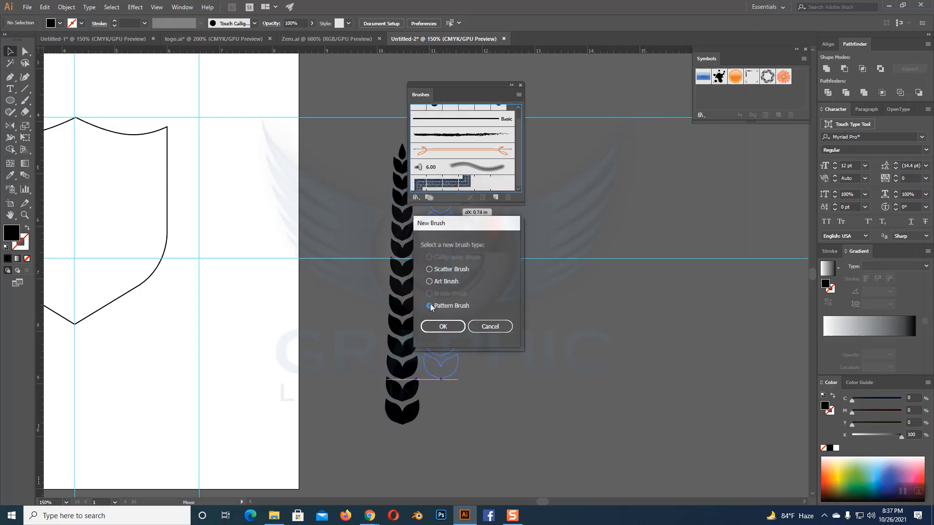
pyautogui.click(444, 326)
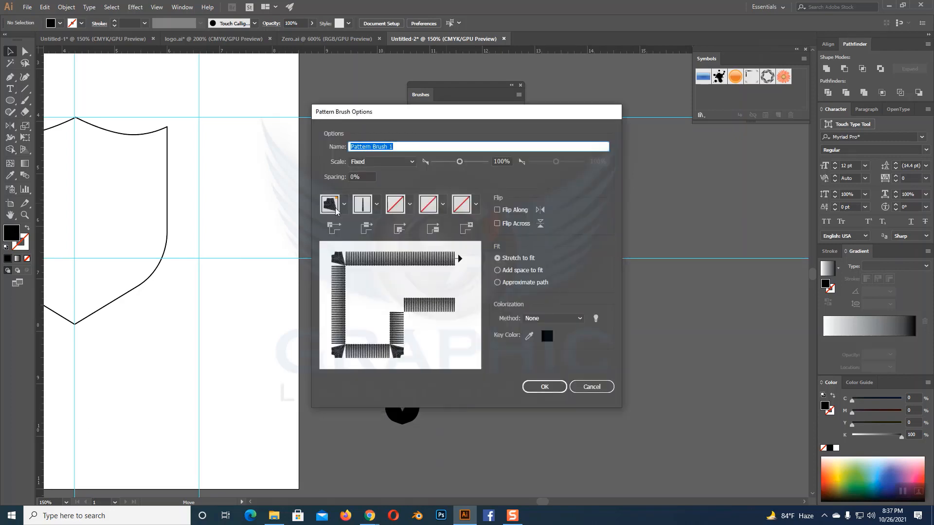
pyautogui.click(544, 387)
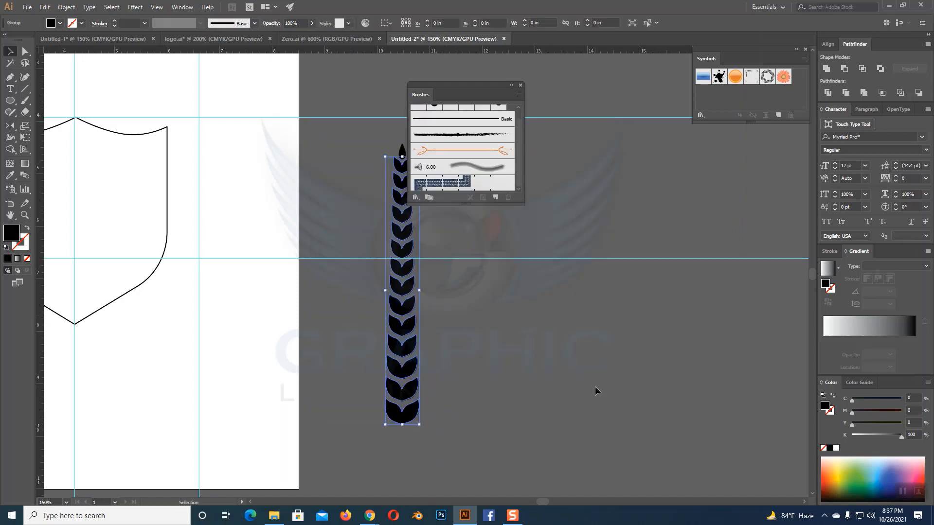
# - Try to create an art brush from the leaf pair column without its top leaf
pyautogui.moveTo(406, 223); pyautogui.dragTo(467, 163)
pyautogui.click(430, 282)
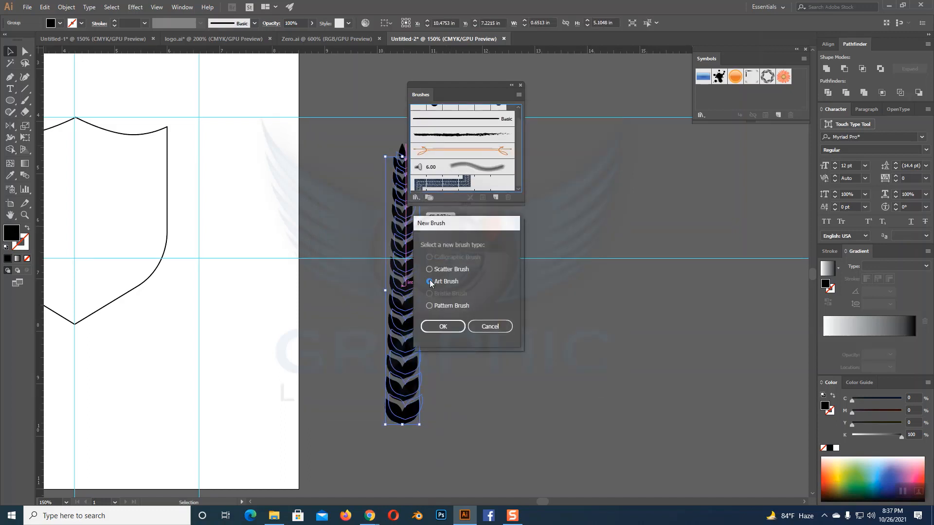
pyautogui.click(442, 327)
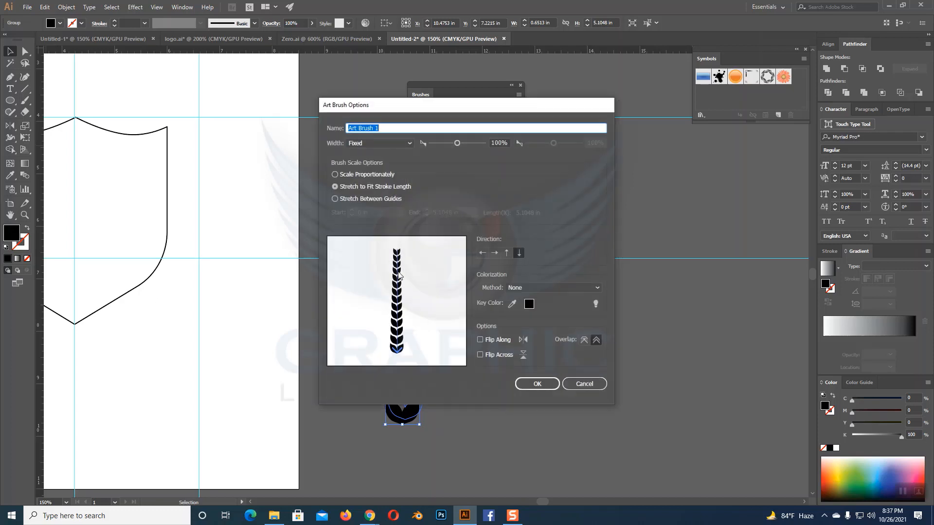
pyautogui.click(530, 384)
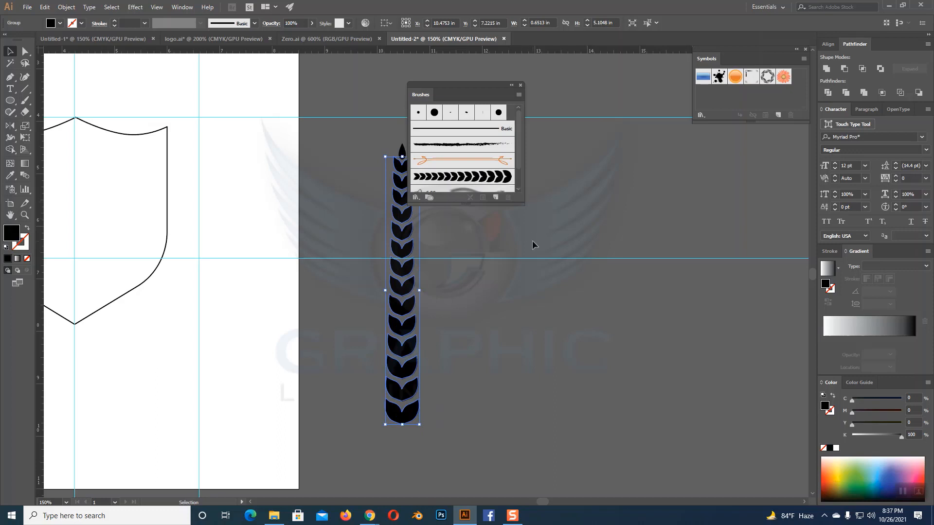
pyautogui.press('a')
pyautogui.press('v')
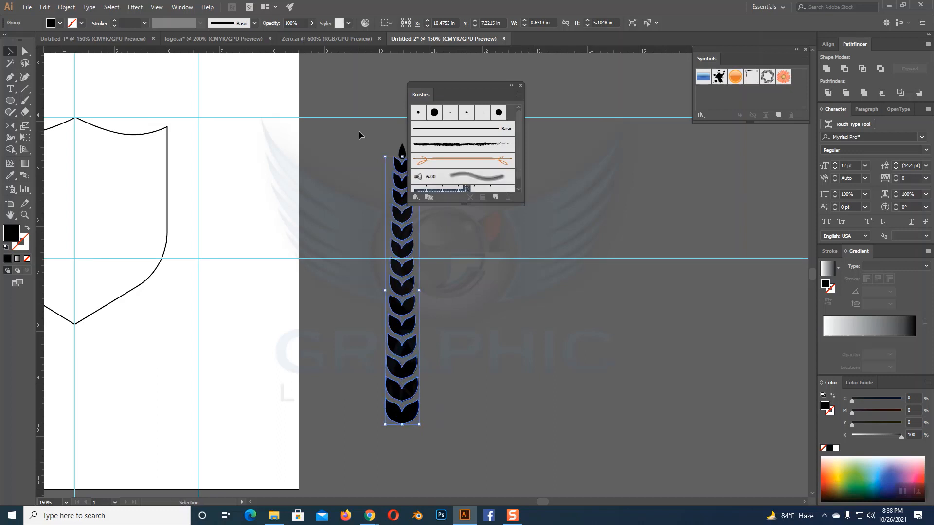
# - Select the entire leaf branch including the pointed top leaf and save it as an Art Brush with the default options
pyautogui.moveTo(365, 139); pyautogui.dragTo(420, 298)
pyautogui.moveTo(469, 424); pyautogui.dragTo(469, 425)
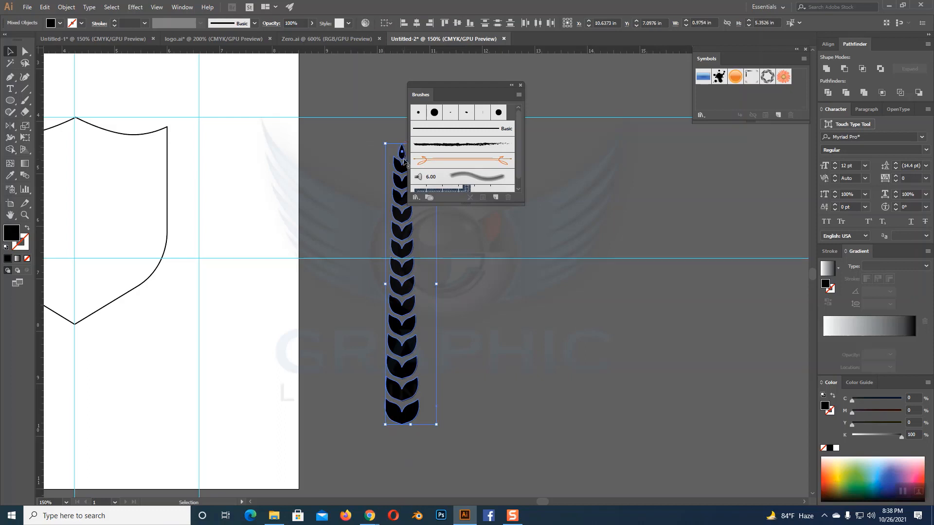
pyautogui.moveTo(404, 173); pyautogui.dragTo(456, 170)
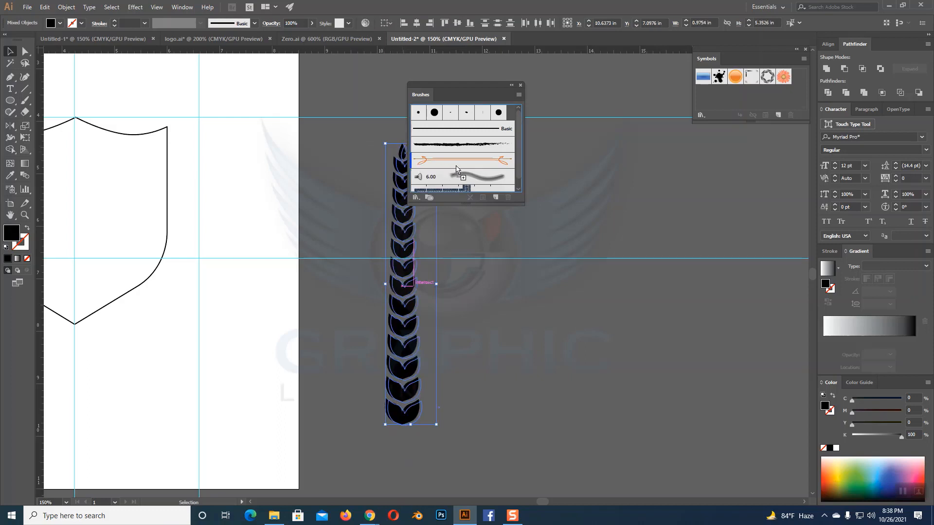
pyautogui.click(430, 281)
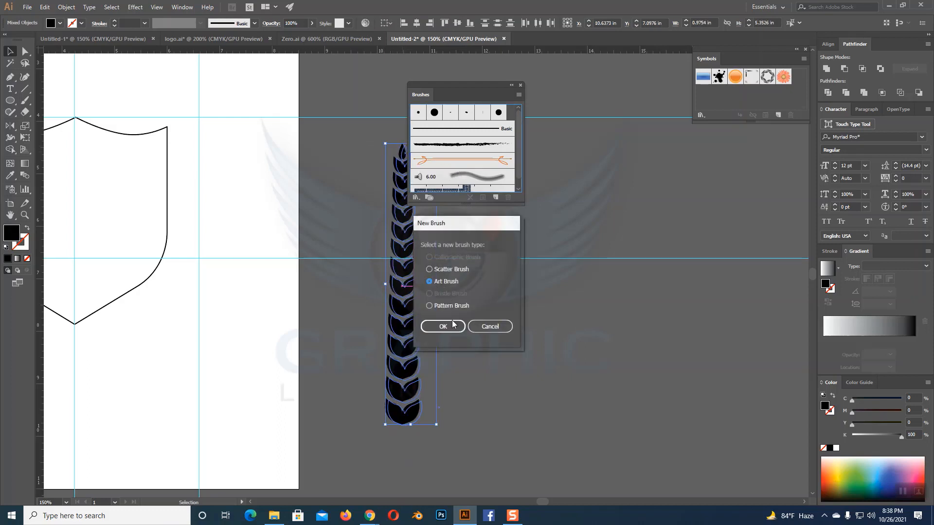
pyautogui.click(450, 329)
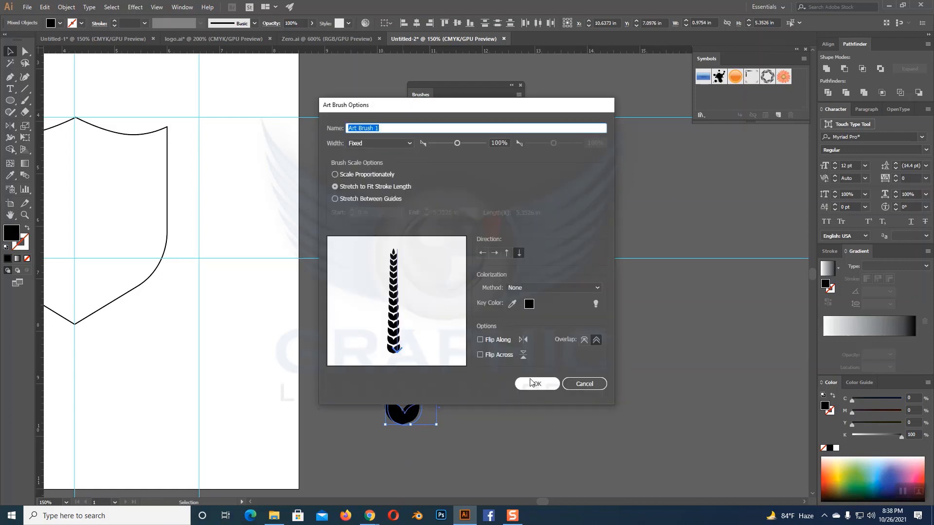
pyautogui.click(530, 379)
# - Move the original leaf branch about 4.7 in farther right off the artboard and make the new leaf brush the current brush
pyautogui.moveTo(416, 255); pyautogui.dragTo(662, 242)
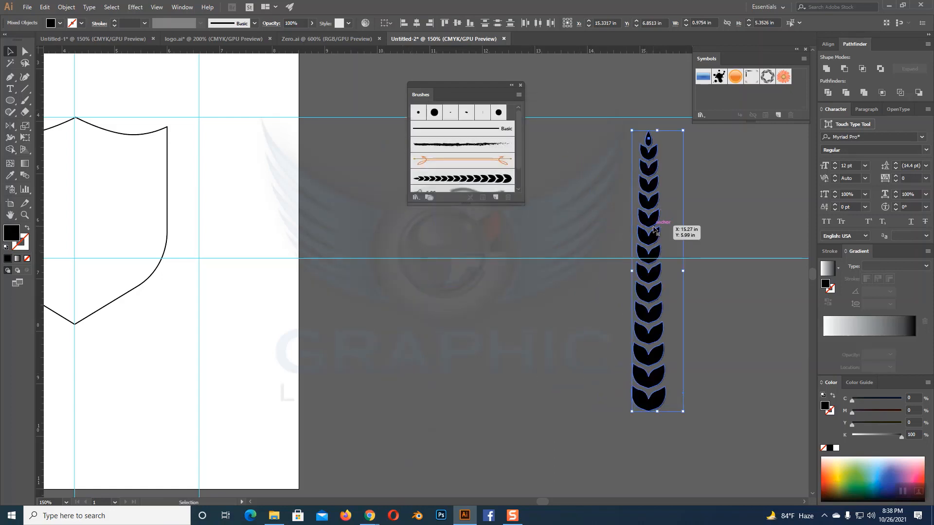
pyautogui.click(492, 269)
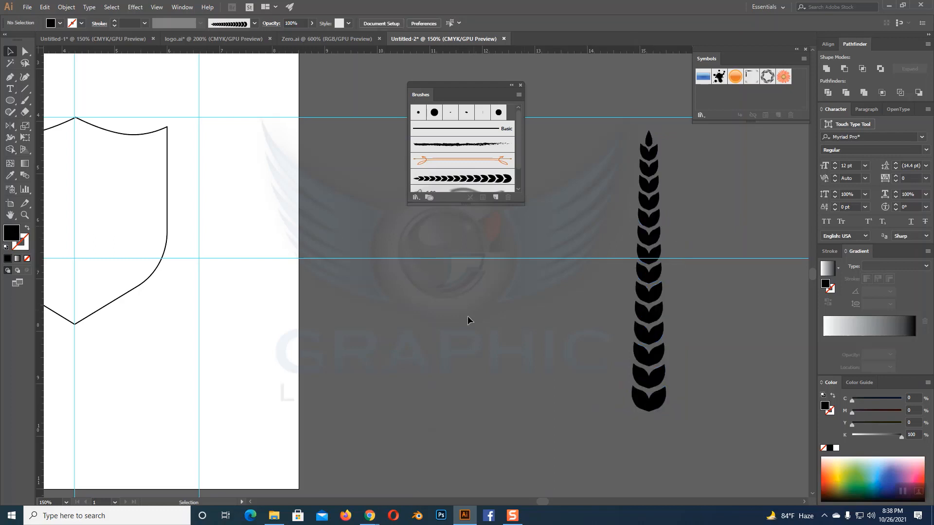
pyautogui.moveTo(474, 333)
pyautogui.mouseDown()
pyautogui.moveTo(607, 321)
pyautogui.moveTo(584, 330)
pyautogui.mouseUp()
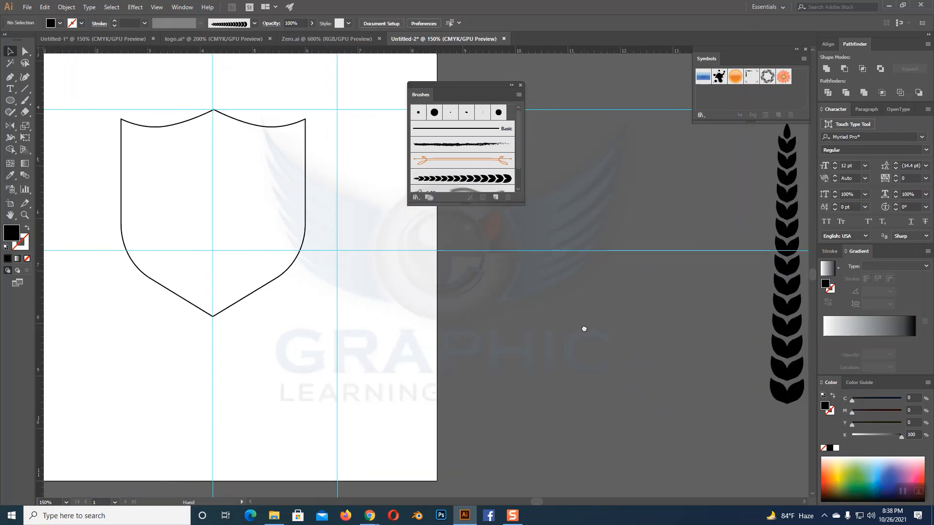
pyautogui.click(438, 181)
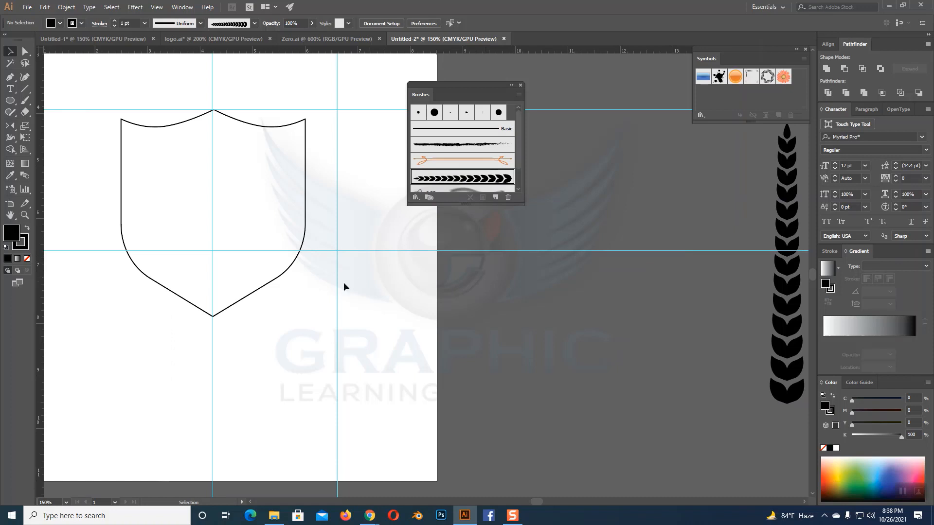
# - Select the shield outline and start an Offset Path on it with the preview turned on
pyautogui.moveTo(350, 285); pyautogui.dragTo(360, 286)
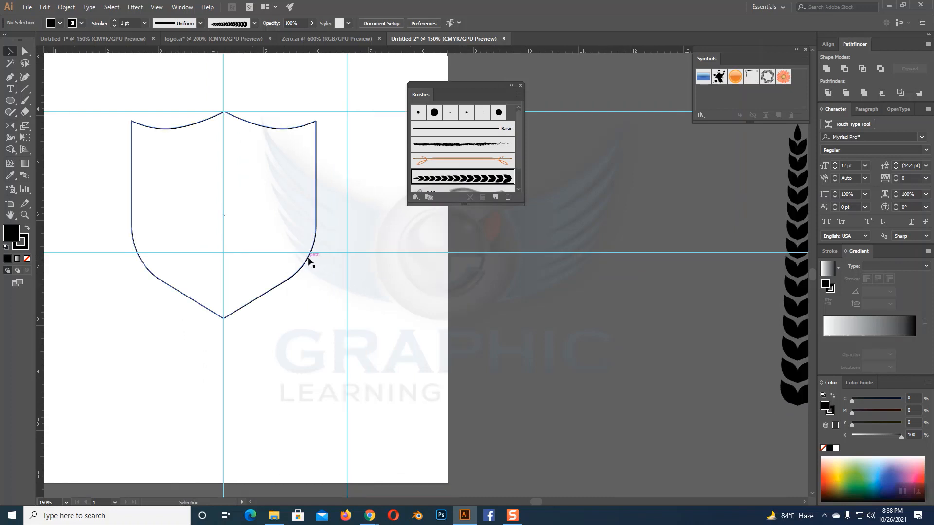
pyautogui.click(309, 259)
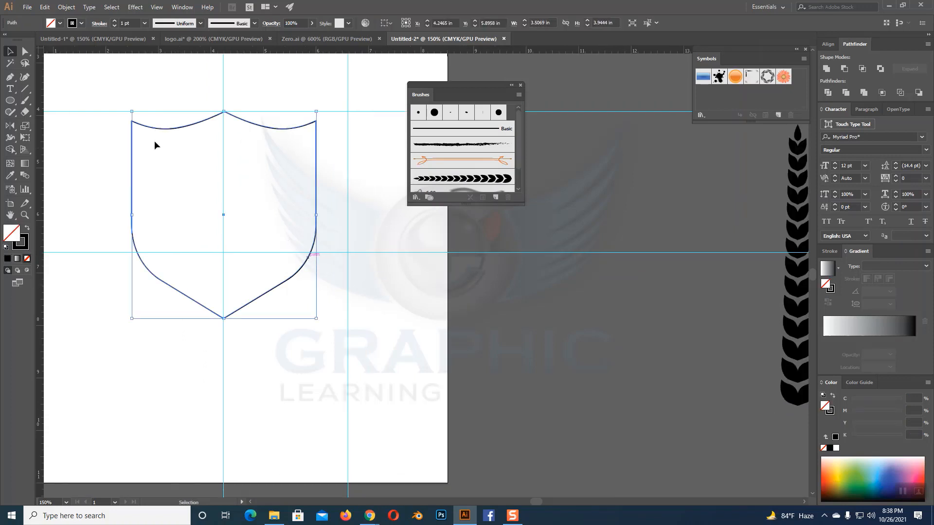
pyautogui.click(66, 7)
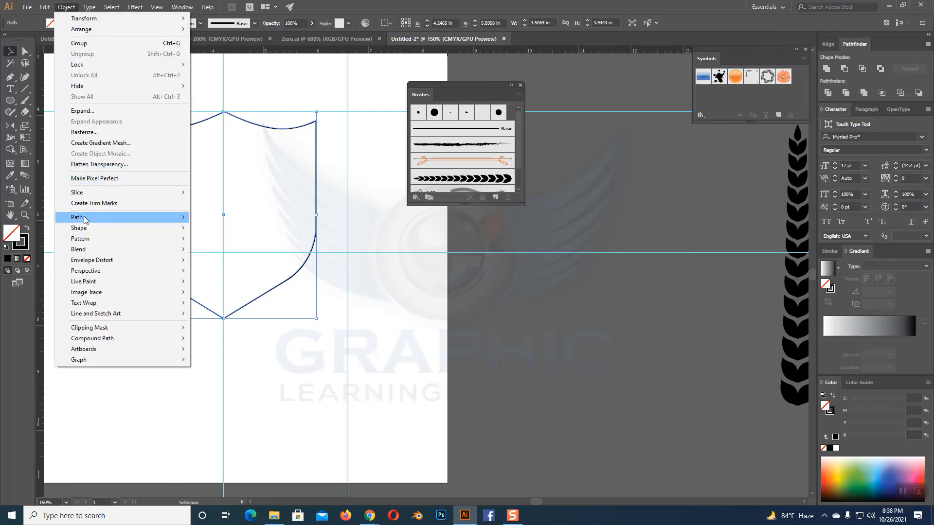
pyautogui.moveTo(85, 218)
pyautogui.click(229, 253)
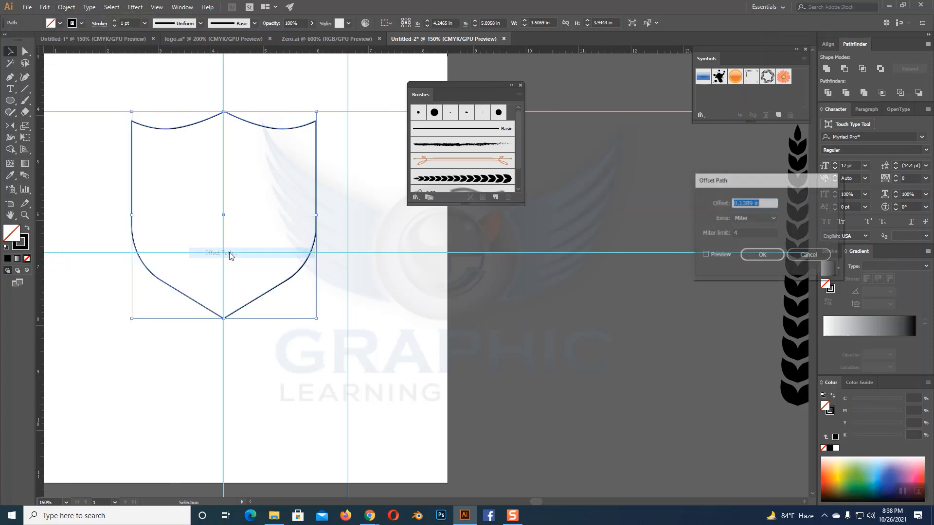
pyautogui.moveTo(767, 184); pyautogui.dragTo(551, 231)
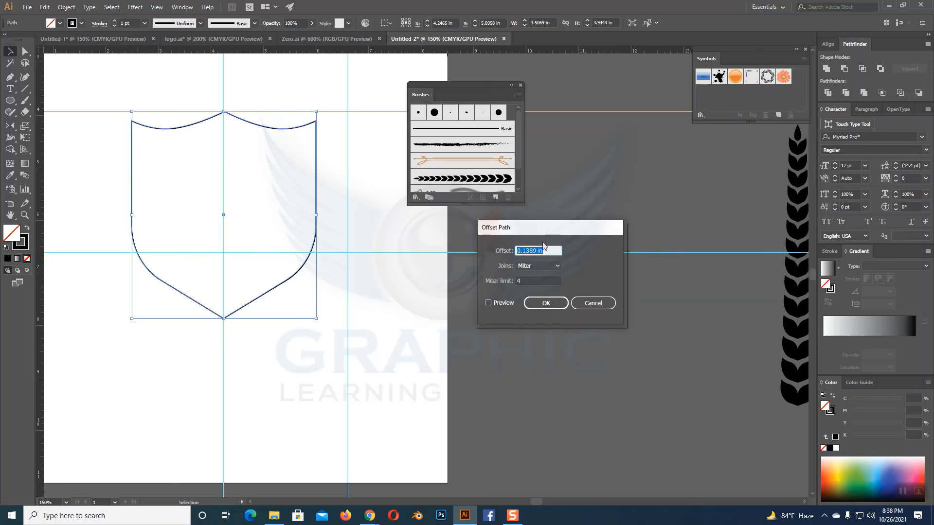
pyautogui.click(489, 303)
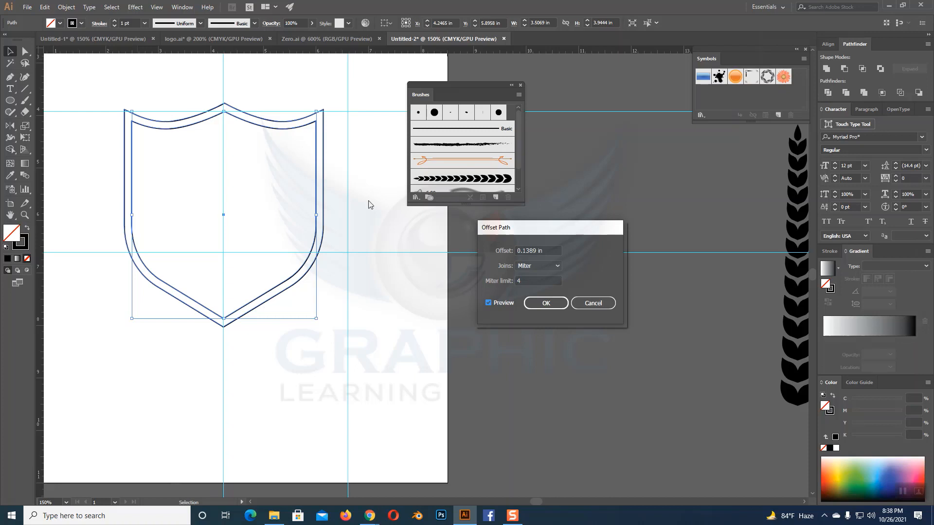
# - Try an offset of 0.25 in for the shield outline and refresh the preview
pyautogui.click(536, 251)
pyautogui.moveTo(536, 251); pyautogui.dragTo(524, 252)
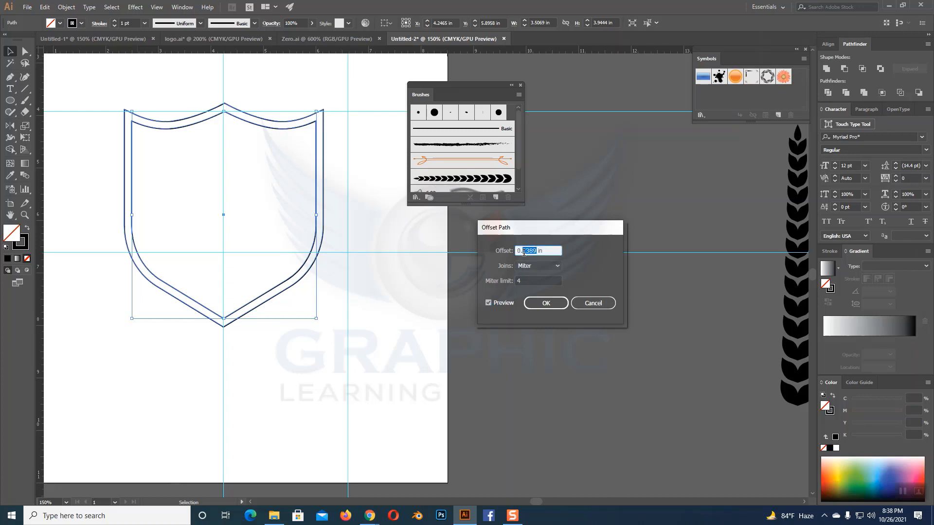
pyautogui.write('25')
pyautogui.click(488, 304)
pyautogui.click(488, 304)
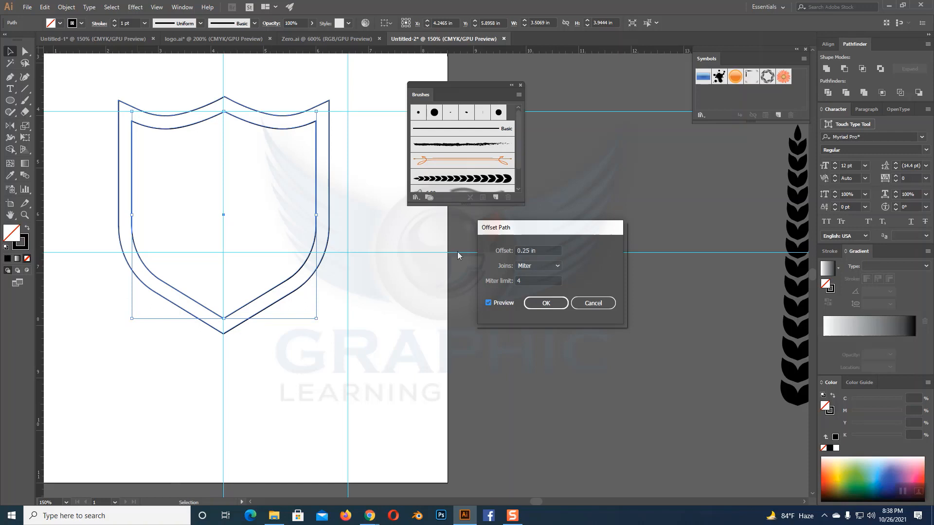
# - Set the shield outline's offset to 0.35 in, refresh the preview and apply the Offset Path
pyautogui.moveTo(532, 250); pyautogui.dragTo(525, 251)
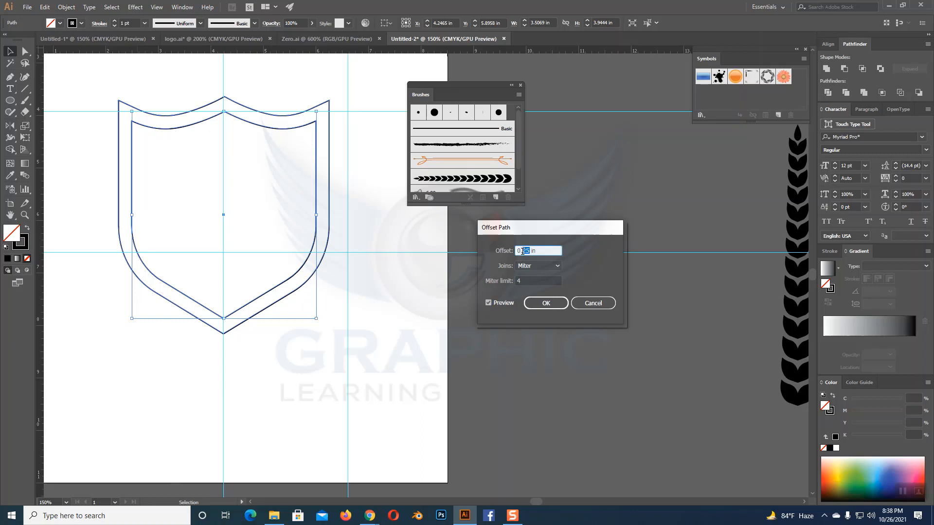
pyautogui.click(489, 303)
pyautogui.click(490, 303)
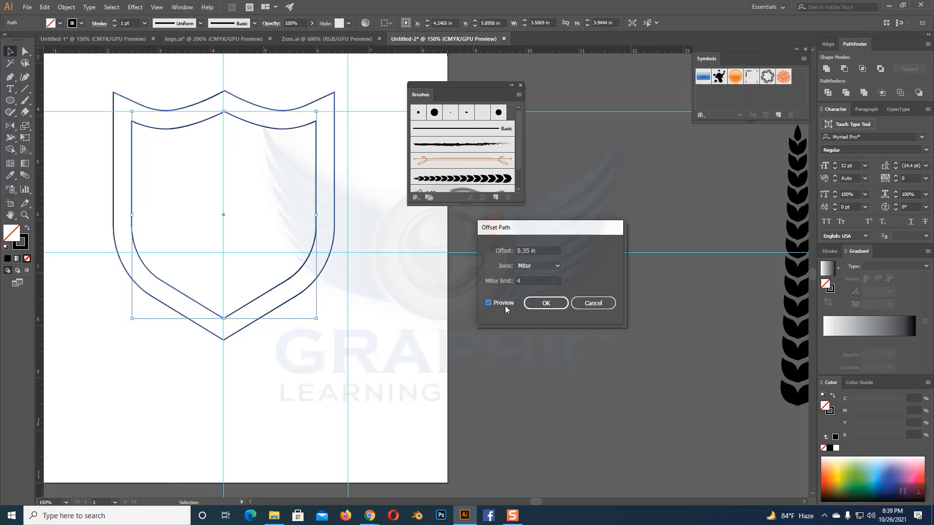
pyautogui.click(545, 305)
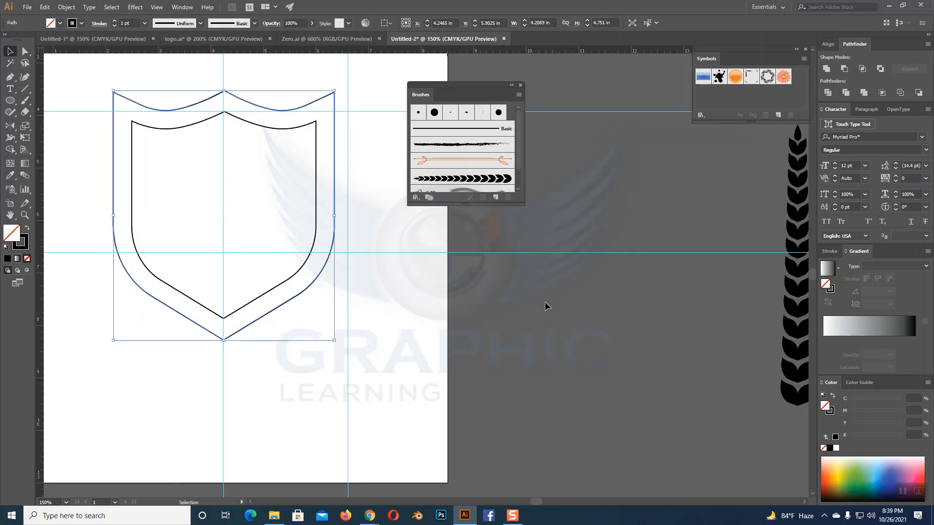
pyautogui.click(545, 302)
# - Remove the right half of the outer shield outline's curved top edge, from the centre peak to the upper-right corner
pyautogui.click(25, 51)
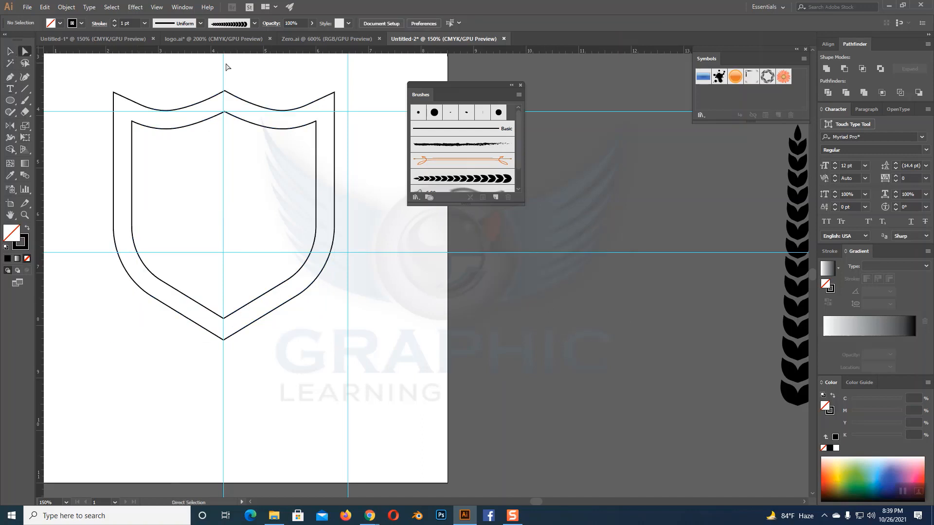
pyautogui.click(227, 93)
pyautogui.press('Delete')
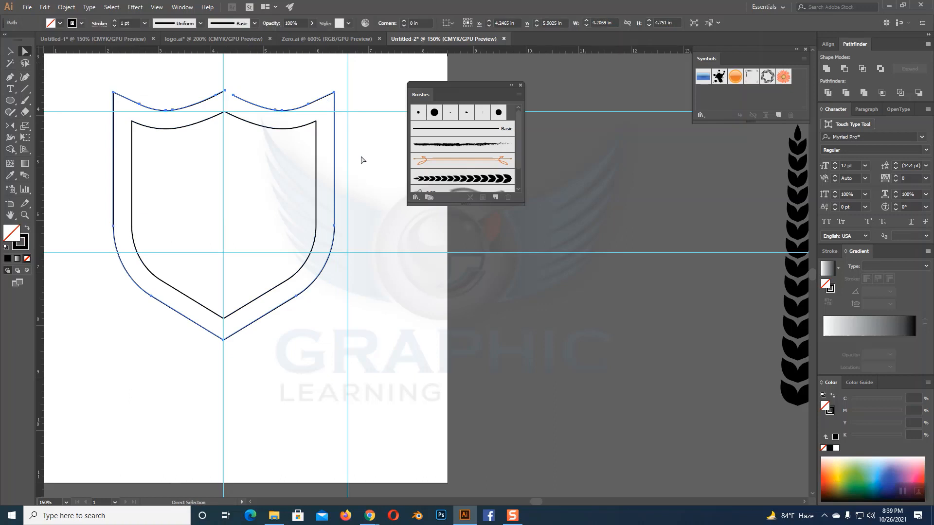
pyautogui.click(235, 95)
pyautogui.press('Delete')
pyautogui.click(278, 111)
pyautogui.press('Delete')
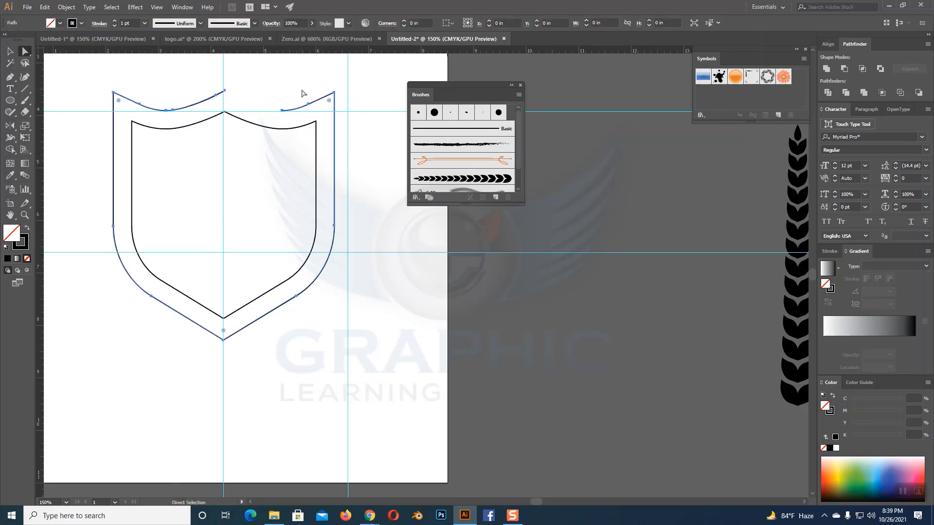
pyautogui.click(292, 108)
pyautogui.press('Delete')
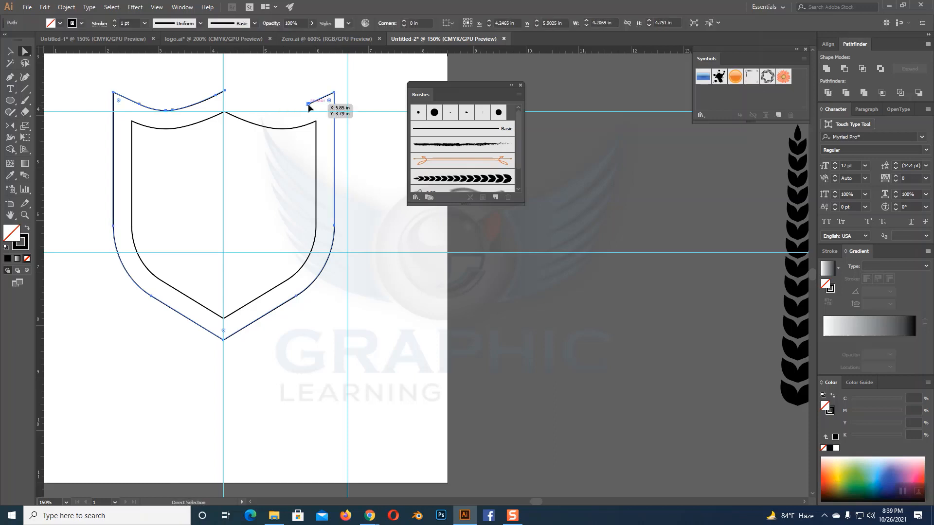
pyautogui.press('Delete')
pyautogui.click(302, 94)
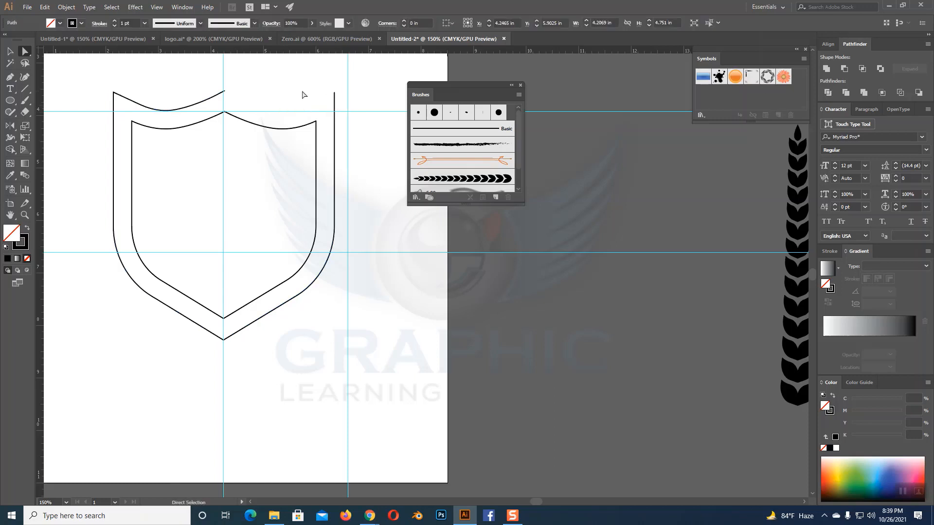
# - Remove the remaining left half of the outer outline's curved top edge, leaving the path open between its two upper side ends
pyautogui.click(224, 93)
pyautogui.press('Delete')
pyautogui.click(202, 102)
pyautogui.press('Delete')
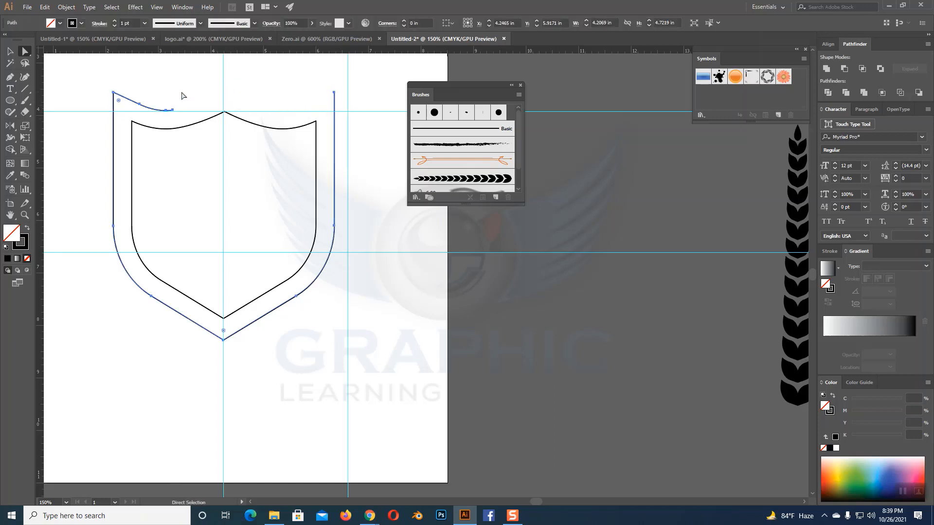
pyautogui.click(181, 96)
pyautogui.click(173, 111)
pyautogui.press('Delete')
pyautogui.click(190, 93)
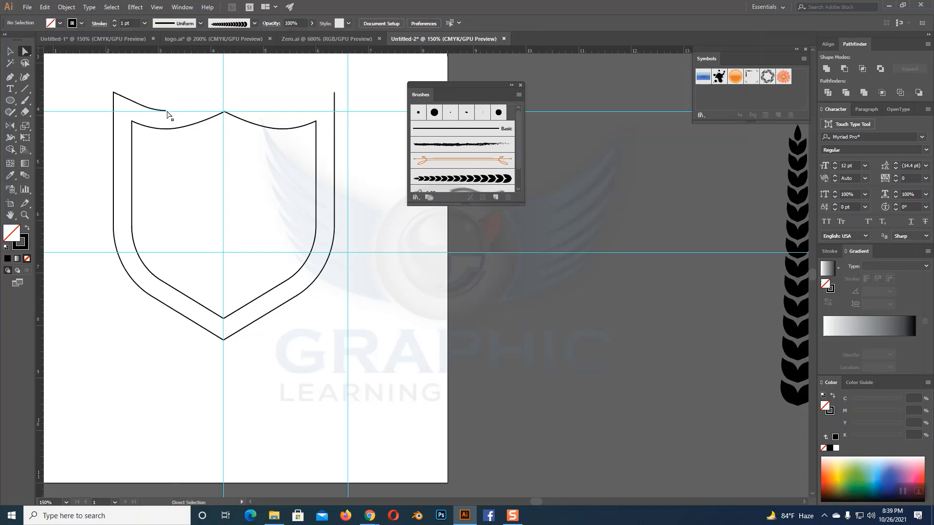
pyautogui.click(166, 111)
pyautogui.press('Delete')
pyautogui.click(180, 94)
pyautogui.click(140, 104)
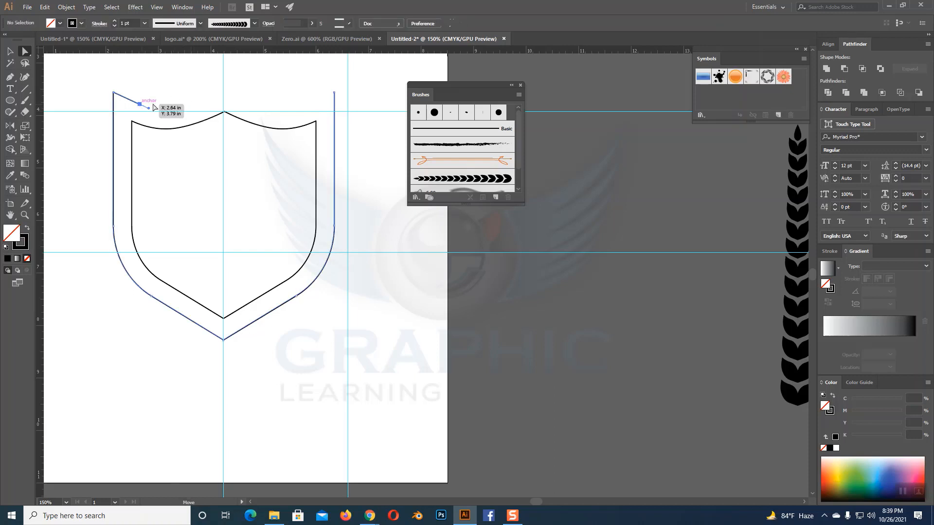
pyautogui.press('Delete')
pyautogui.click(190, 88)
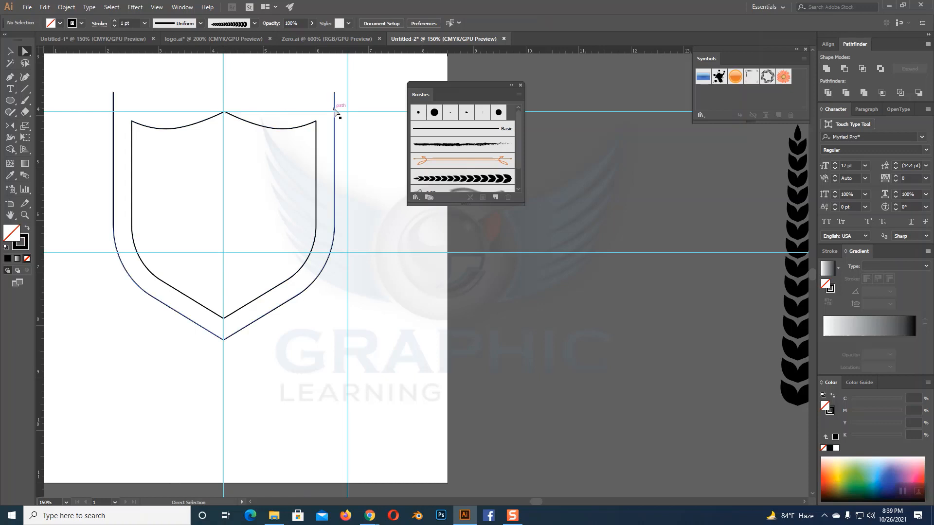
# - Draw a vertical line about 5.3 in long through the shield and place it about 0.5 in right of the central vertical guide
pyautogui.click(25, 89)
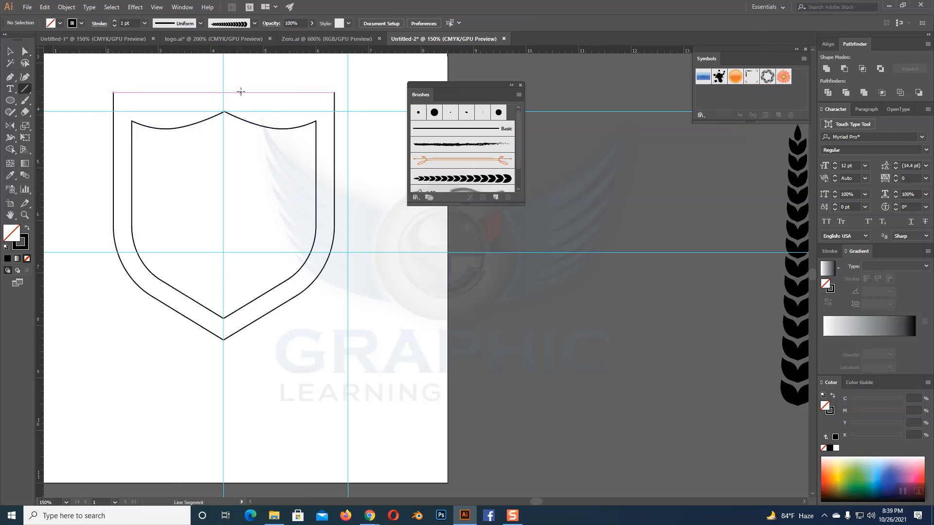
pyautogui.moveTo(241, 91); pyautogui.dragTo(241, 369)
pyautogui.press('v')
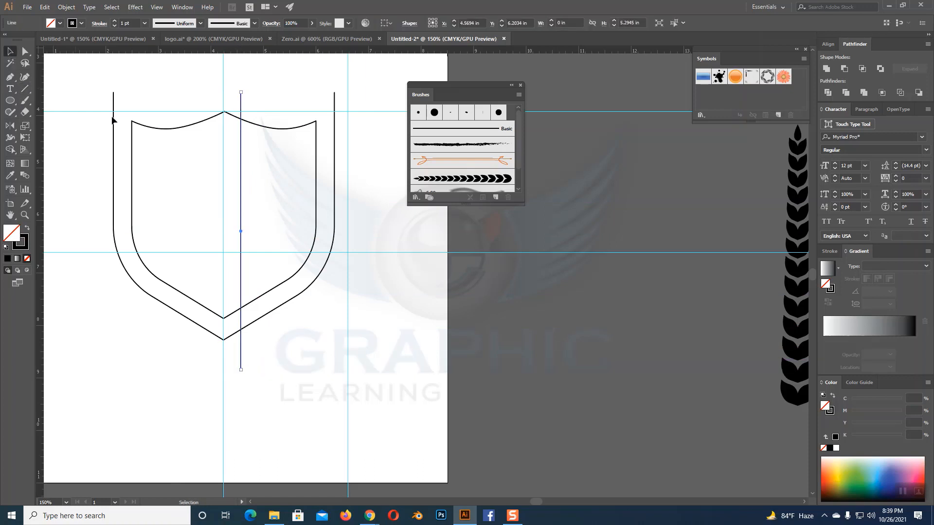
pyautogui.moveTo(245, 211); pyautogui.dragTo(252, 211)
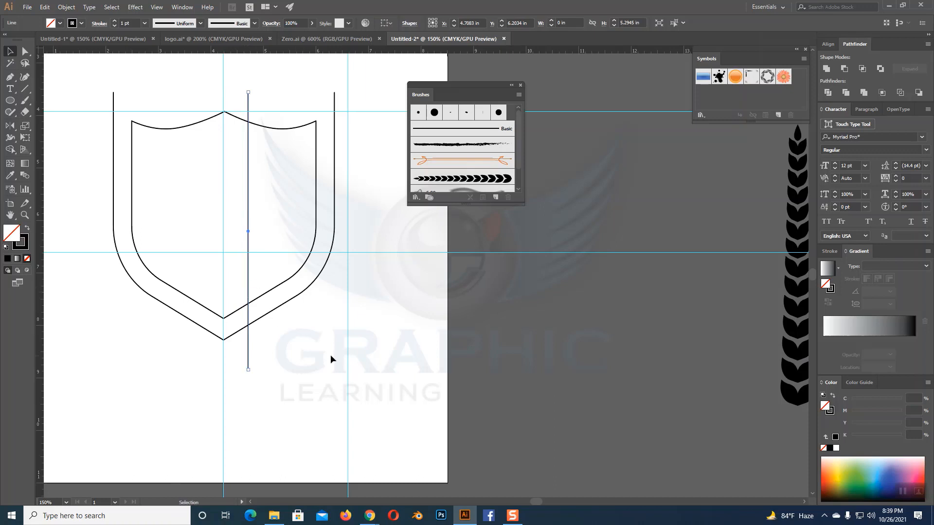
pyautogui.moveTo(249, 219); pyautogui.dragTo(252, 220)
pyautogui.click(312, 305)
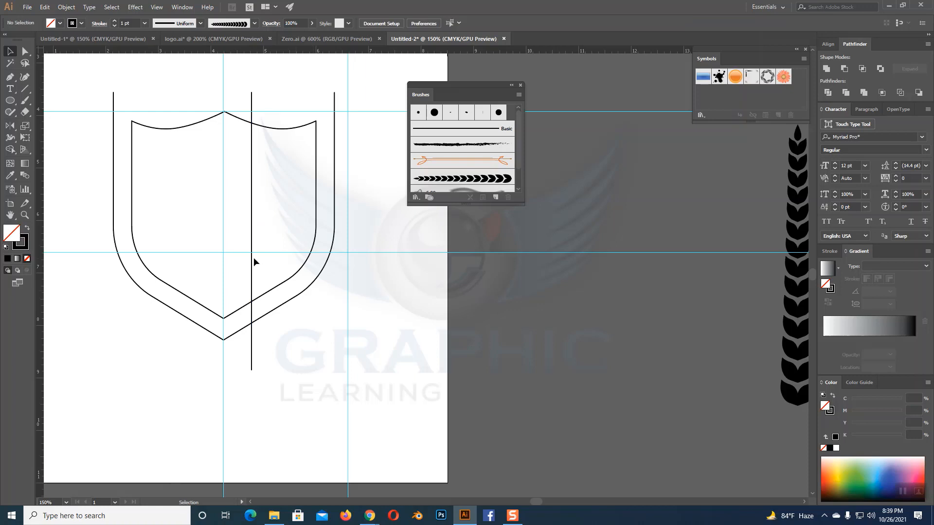
# - Reflect a copy of the vertical line across the central vertical guide to the shield's left half
pyautogui.click(252, 257)
pyautogui.press('a')
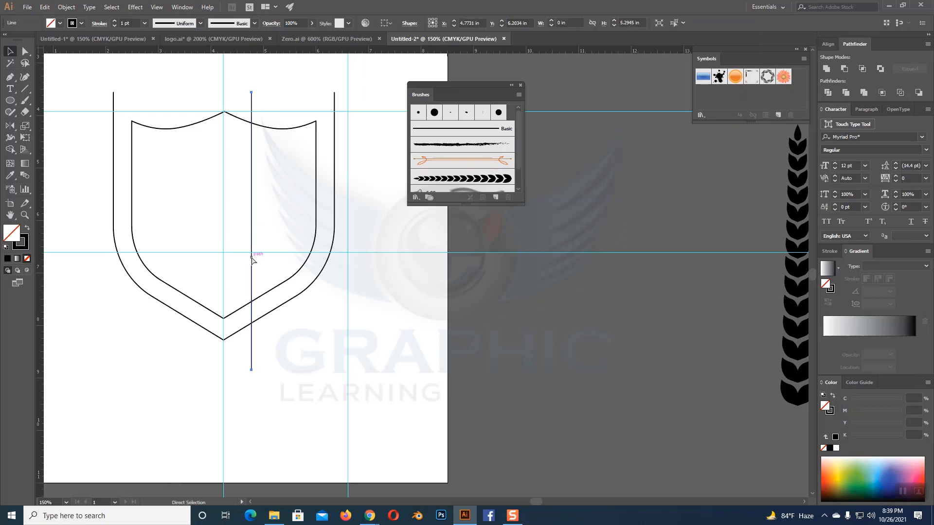
pyautogui.press('v')
pyautogui.moveTo(8, 128); pyautogui.dragTo(35, 128)
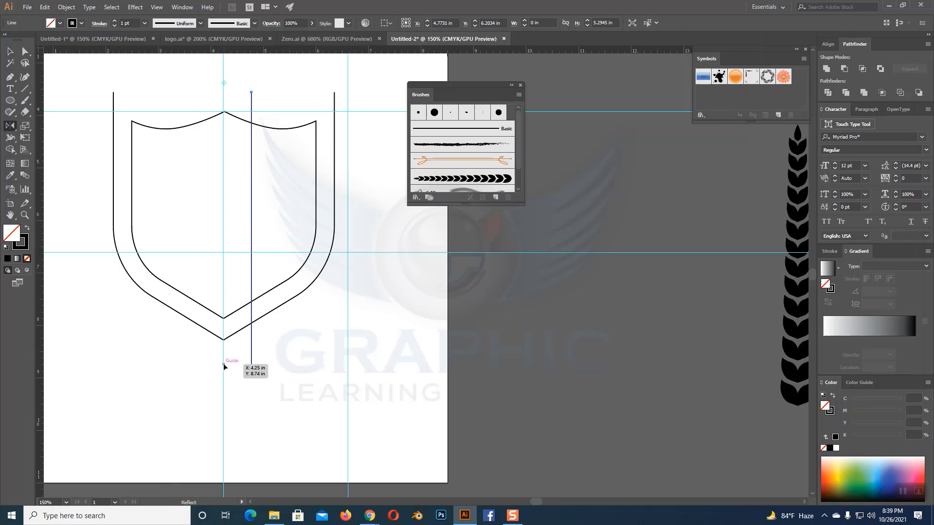
pyautogui.moveTo(223, 363); pyautogui.dragTo(225, 366)
pyautogui.click(10, 51)
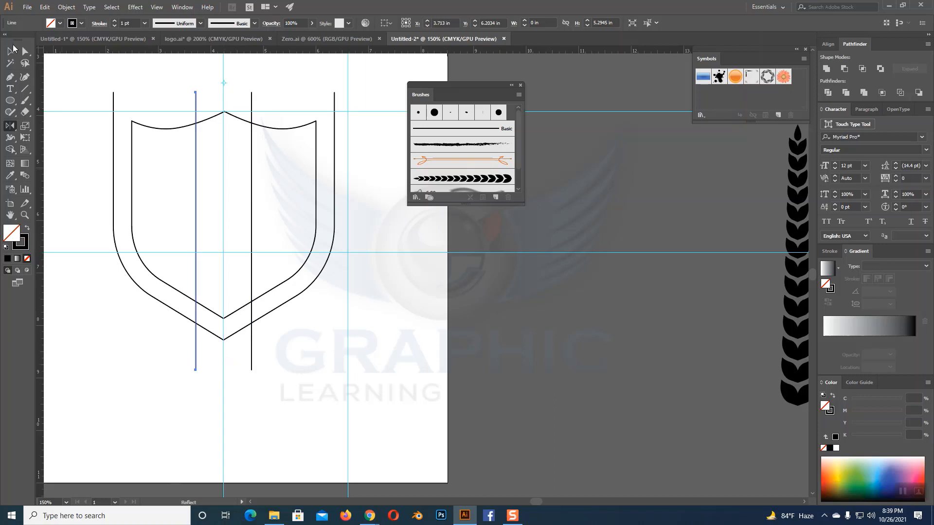
pyautogui.click(335, 190)
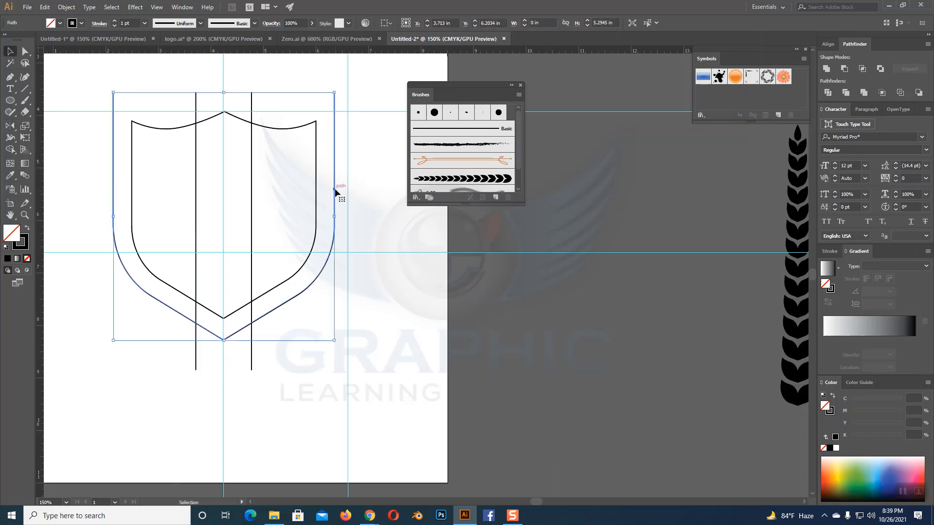
pyautogui.keyDown('shift'); pyautogui.click(251, 259); pyautogui.keyUp('shift')
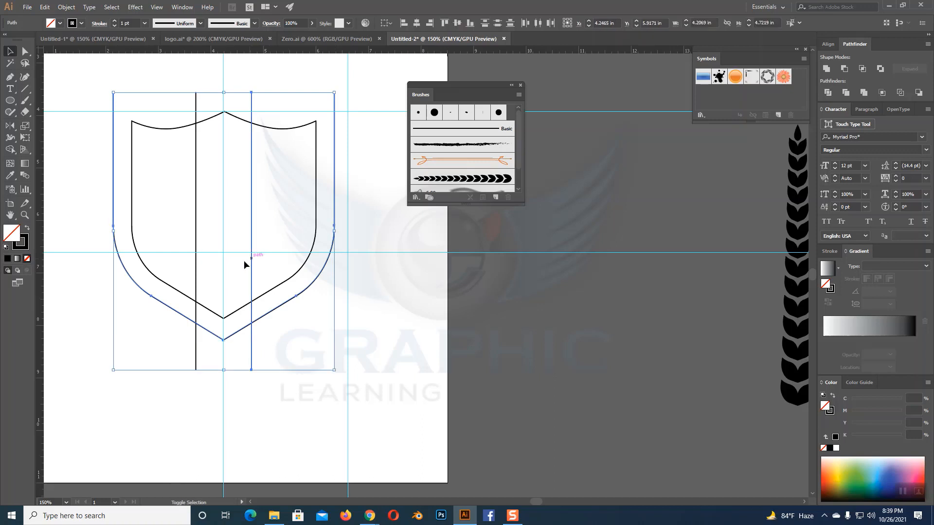
pyautogui.keyDown('shift'); pyautogui.click(196, 271); pyautogui.keyUp('shift')
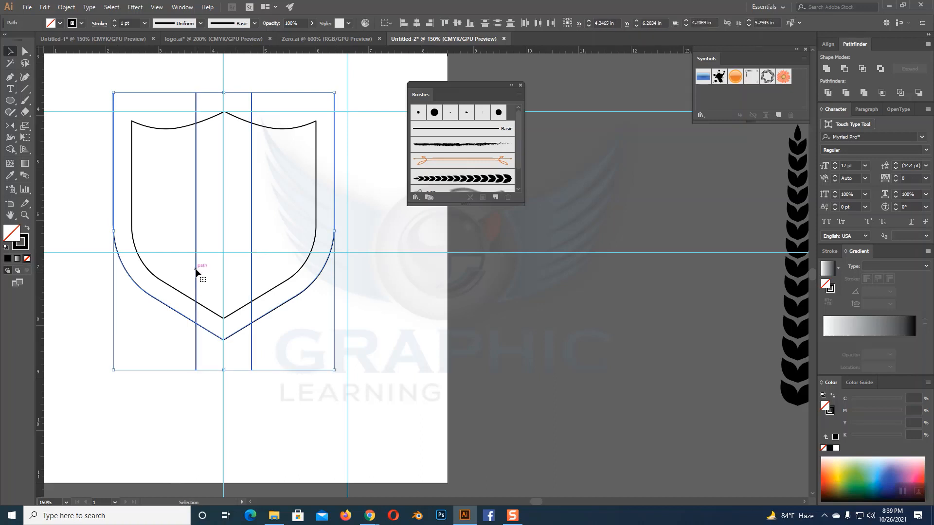
pyautogui.click(369, 341)
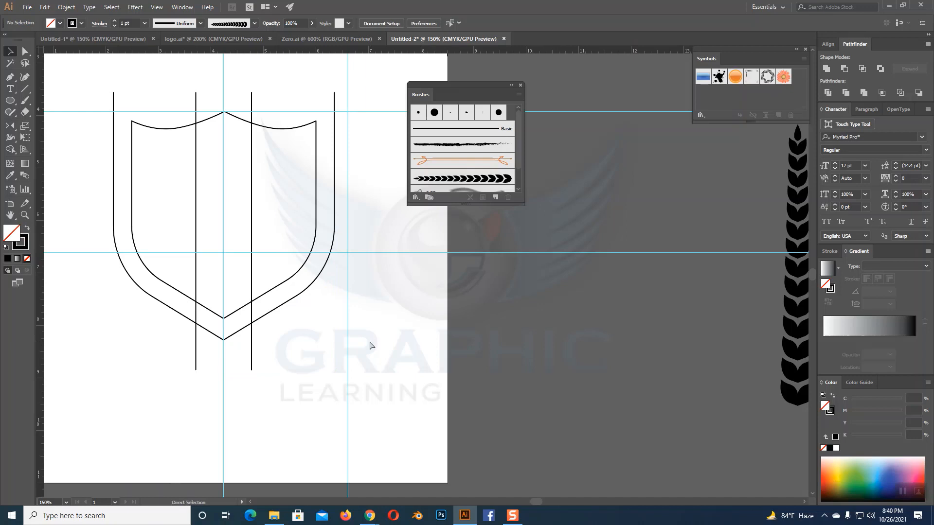
# - Move both vertical lines up about 1 in so their lower ends stop just above the outer outline
pyautogui.hotkey('ctrl', '+')
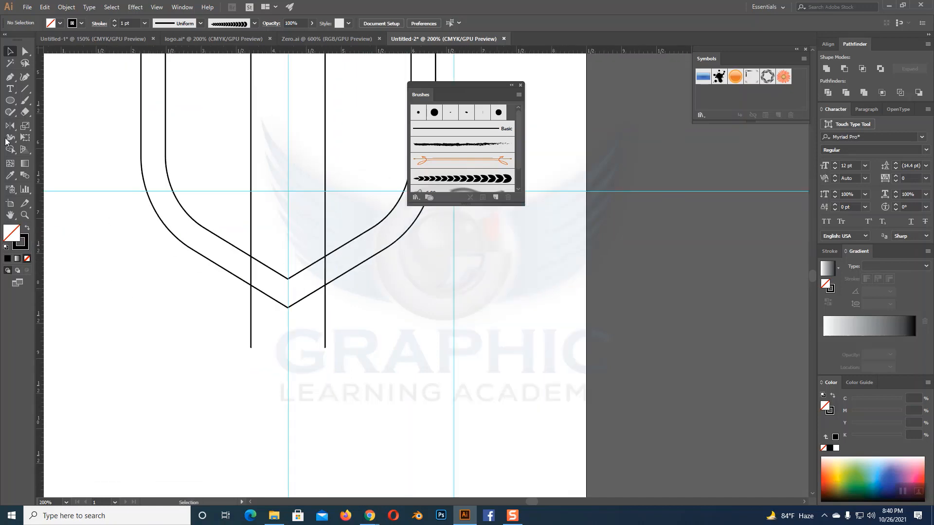
pyautogui.moveTo(10, 77); pyautogui.dragTo(39, 90)
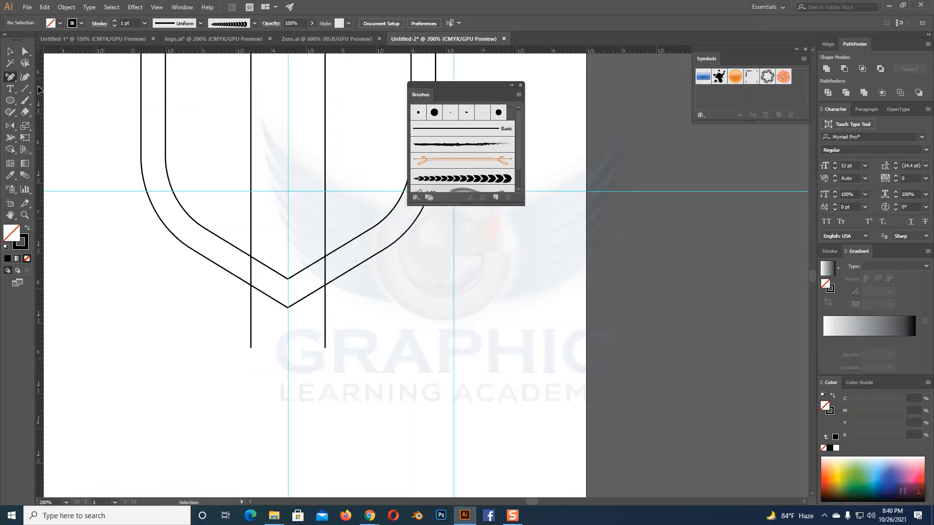
pyautogui.click(9, 51)
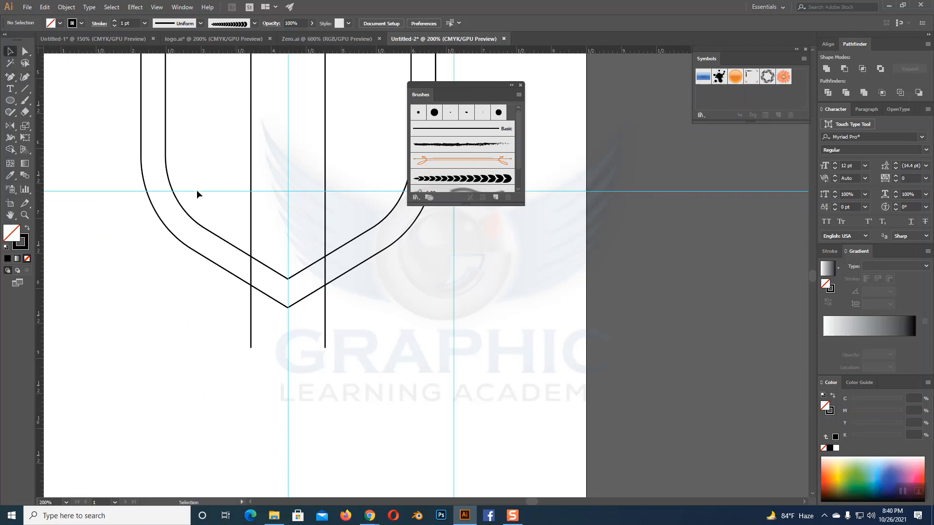
pyautogui.moveTo(217, 148); pyautogui.dragTo(356, 175)
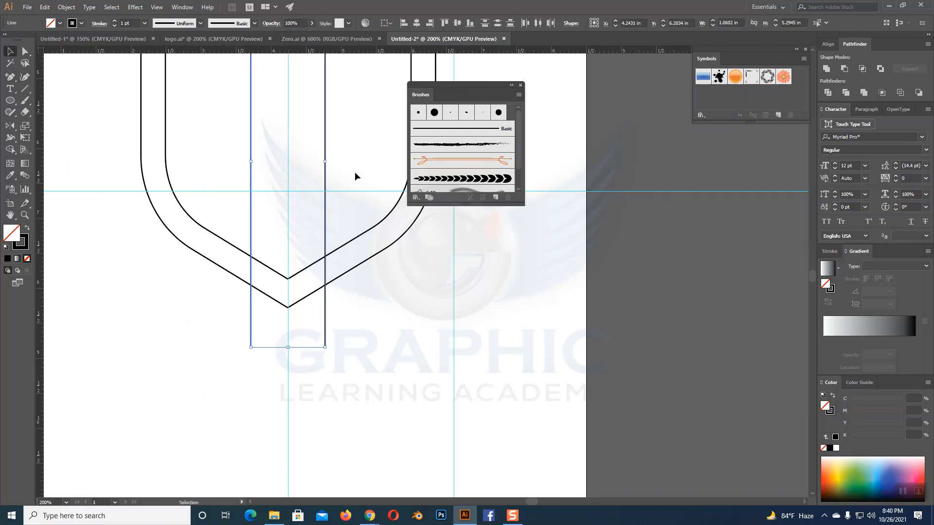
pyautogui.press('Up')
pyautogui.press('Up')
pyautogui.press('Up')
pyautogui.press('Up')
pyautogui.press('Up')
pyautogui.press('Up')
pyautogui.press('Up')
pyautogui.press('Up')
pyautogui.press('Up')
pyautogui.press('Up')
pyautogui.press('Up')
pyautogui.press('Up')
pyautogui.press('Up')
pyautogui.press('Up')
pyautogui.press('Up')
pyautogui.press('Up')
pyautogui.press('Up')
pyautogui.press('Up')
pyautogui.press('Up')
pyautogui.press('Up')
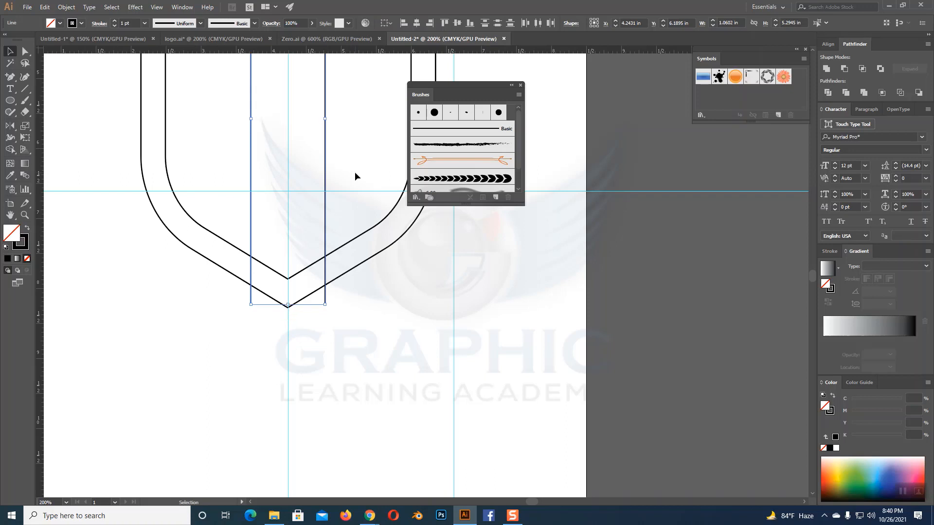
pyautogui.press('Up')
pyautogui.press('Up')
pyautogui.press('Up')
pyautogui.press('Up')
pyautogui.press('Up')
pyautogui.press('Up')
pyautogui.press('Up')
pyautogui.press('Up')
pyautogui.press('Up')
pyautogui.press('Up')
pyautogui.press('Up')
pyautogui.press('Up')
pyautogui.press('Up')
pyautogui.press('Up')
pyautogui.press('Up')
pyautogui.press('Up')
pyautogui.press('Up')
pyautogui.press('Up')
pyautogui.press('Up')
pyautogui.press('Up')
# - Add anchor points on the outer outline directly below the lower ends of the two vertical lines
pyautogui.press('p')
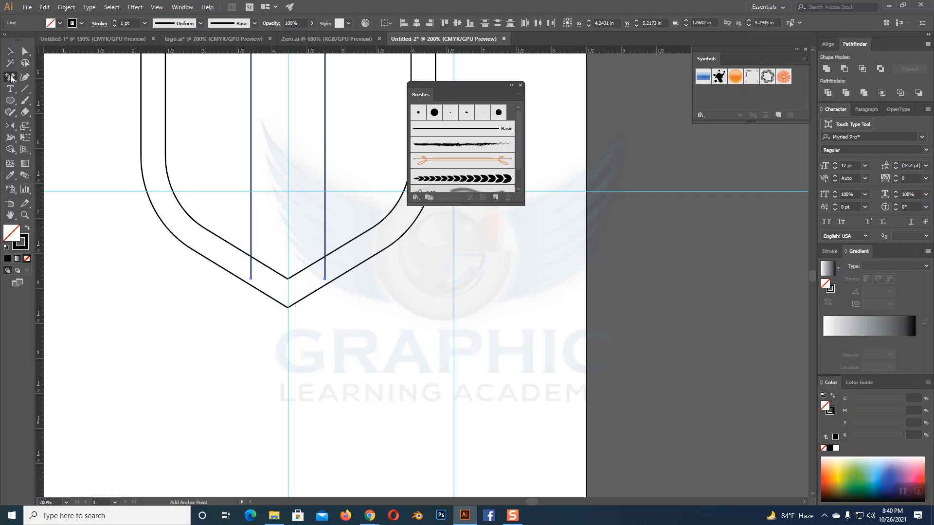
pyautogui.click(326, 283)
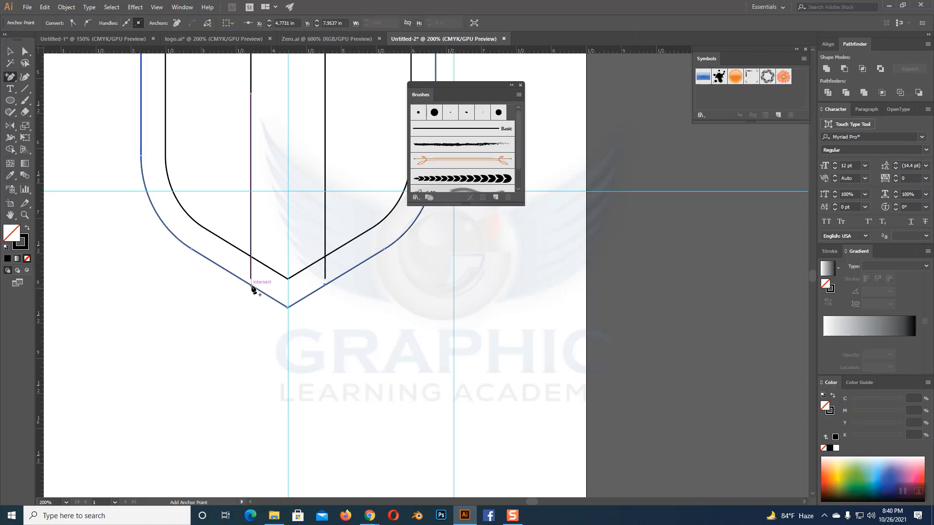
pyautogui.click(251, 285)
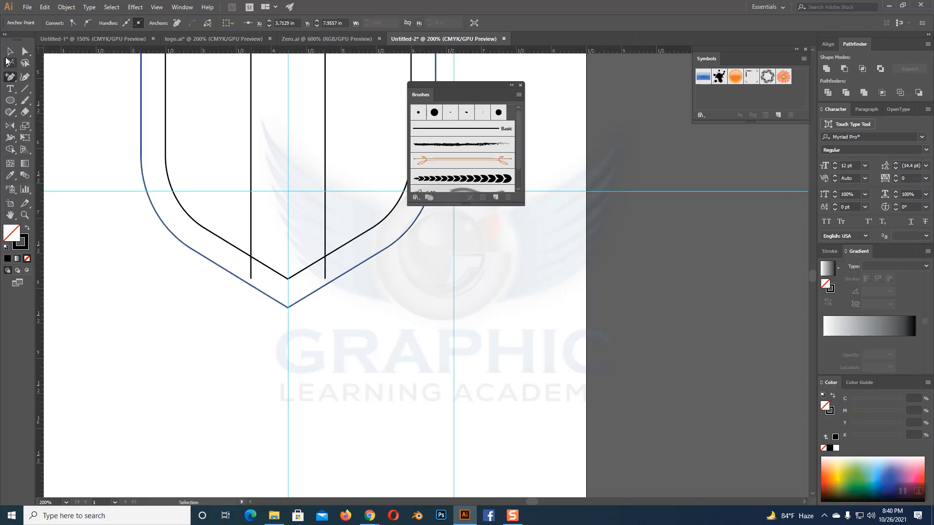
pyautogui.click(10, 50)
pyautogui.click(322, 339)
# - Delete the outer outline's bottom tip point to leave a gap between the two added anchor points
pyautogui.press('a')
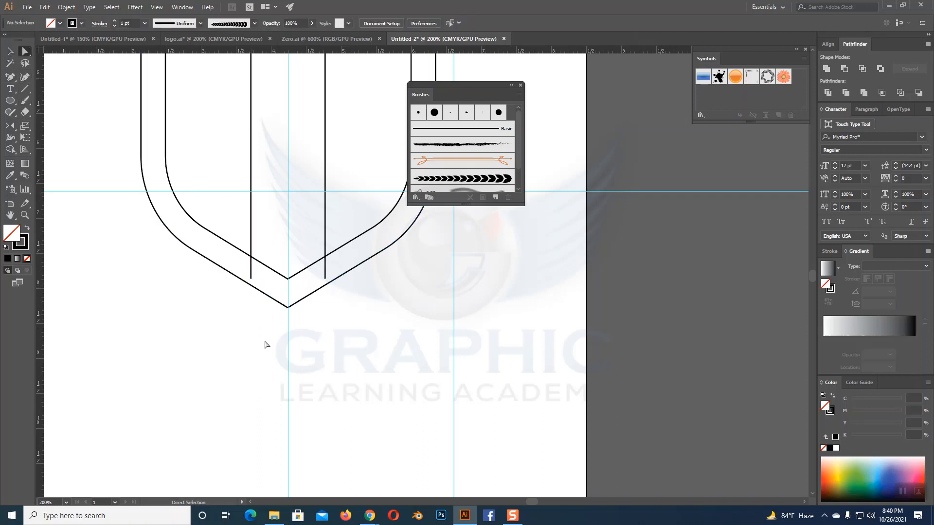
pyautogui.click(288, 308)
pyautogui.press('Delete')
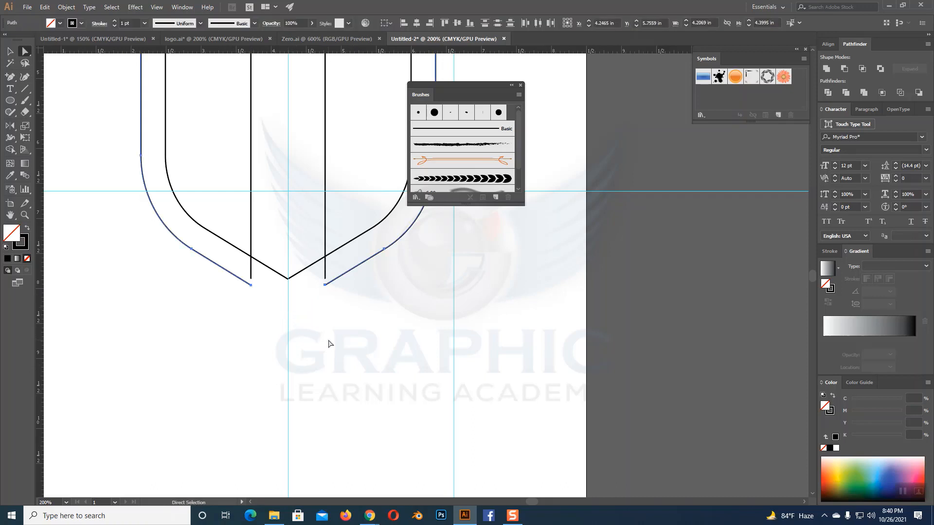
# - Delete the two vertical helper lines and the inner shield outline, keeping only the two outer side paths
pyautogui.scroll(3, 328, 344)
pyautogui.press('v')
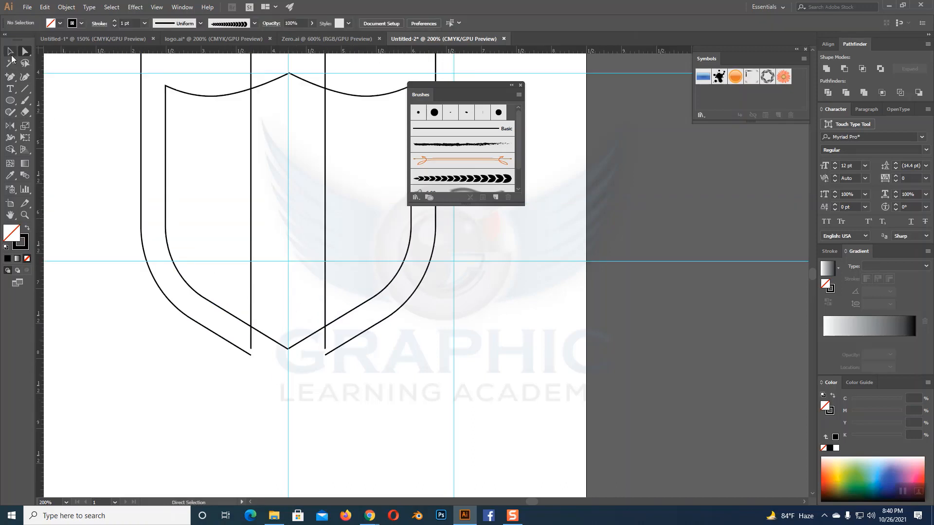
pyautogui.moveTo(226, 162); pyautogui.dragTo(357, 211)
pyautogui.press('Delete')
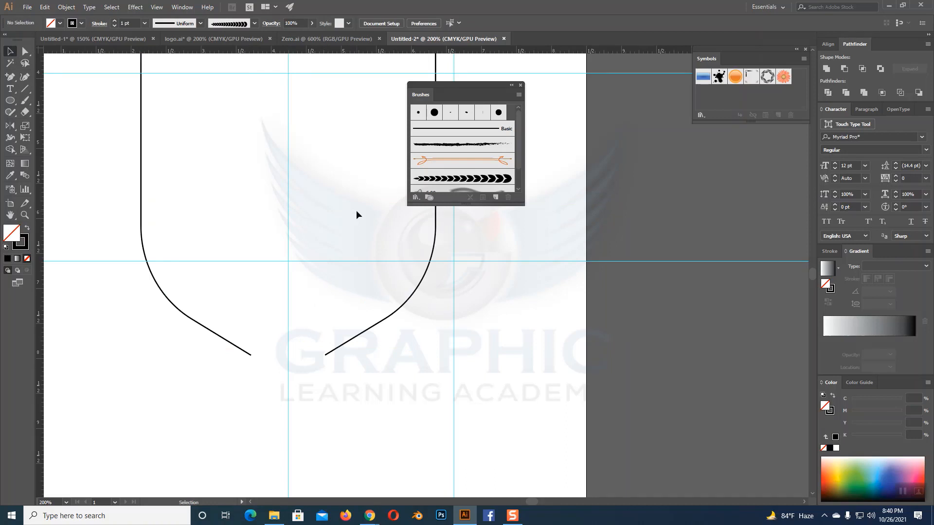
# - Undo the deletion of the inner shield outline and delete only the two vertical helper lines
pyautogui.press('a')
pyautogui.hotkey('ctrl', 'z')
pyautogui.press('v')
pyautogui.scroll(7, 418, 384)
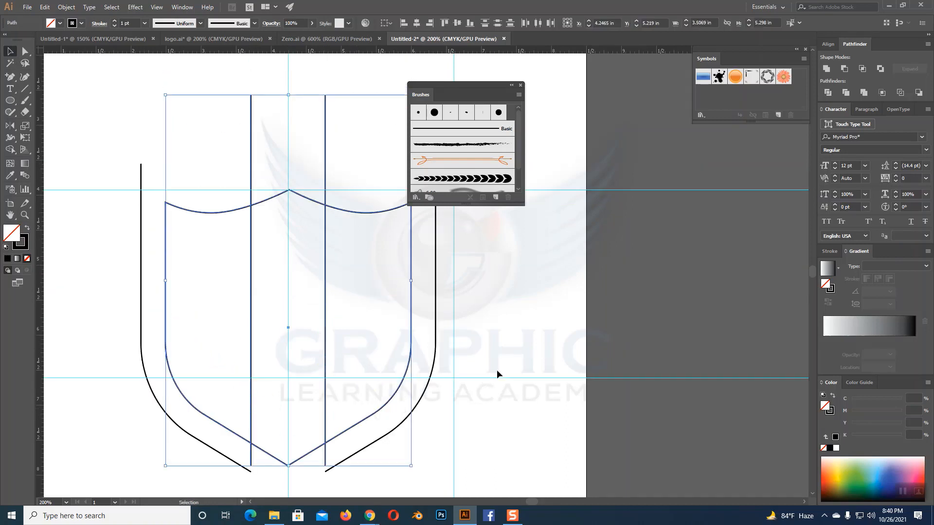
pyautogui.moveTo(223, 131); pyautogui.dragTo(367, 188)
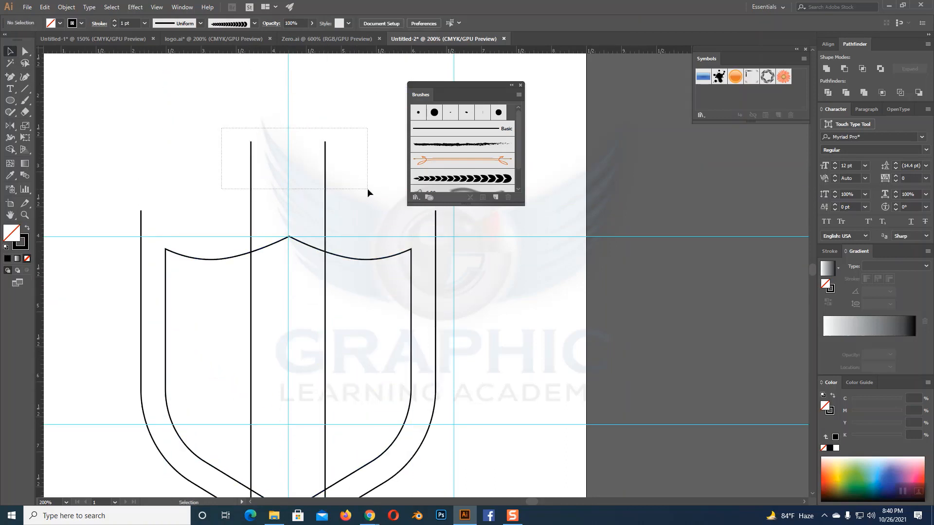
pyautogui.press('Delete')
pyautogui.hotkey('ctrl', '-')
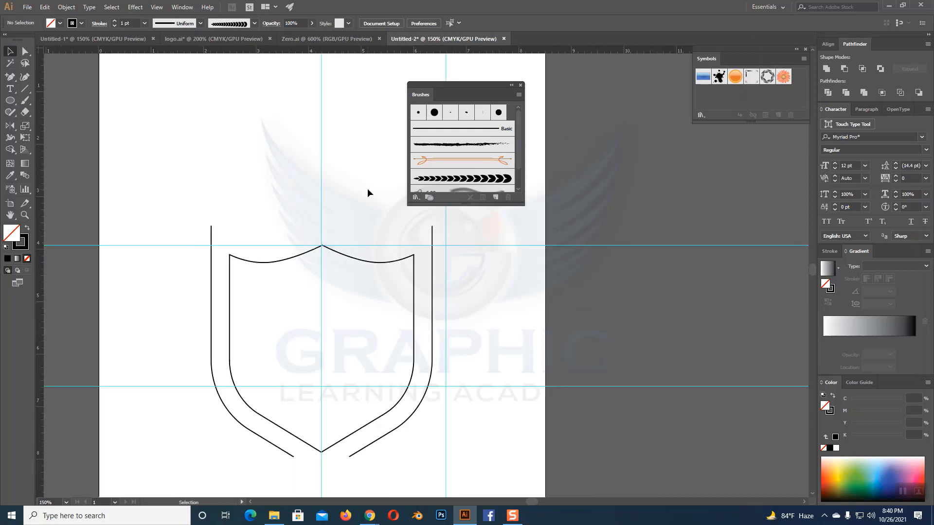
# - Place a horizontal guide at about 4.64 in and add anchor points where it crosses both outer side paths
pyautogui.scroll(-3, 367, 188)
pyautogui.scroll(3, 366, 189)
pyautogui.moveTo(333, 50); pyautogui.dragTo(282, 283)
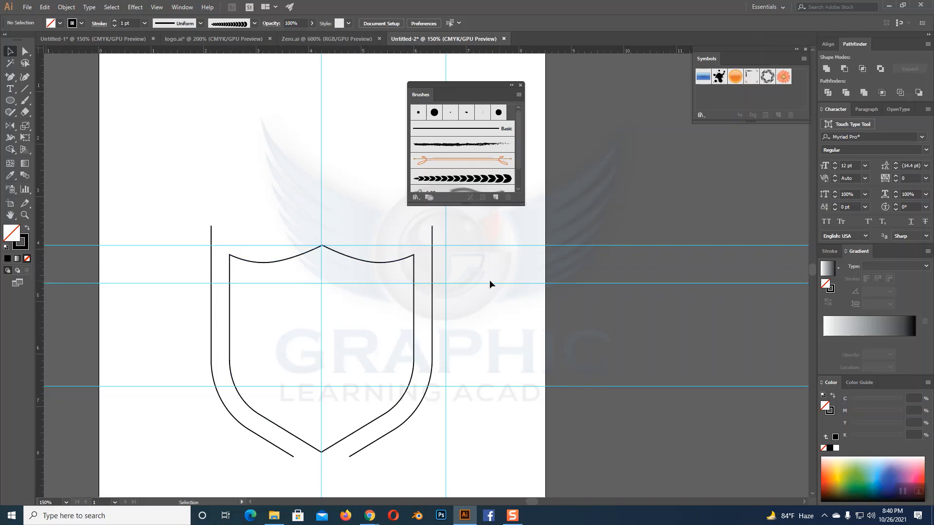
pyautogui.click(10, 77)
pyautogui.keyDown('ctrl'); pyautogui.click(211, 285); pyautogui.keyUp('ctrl')
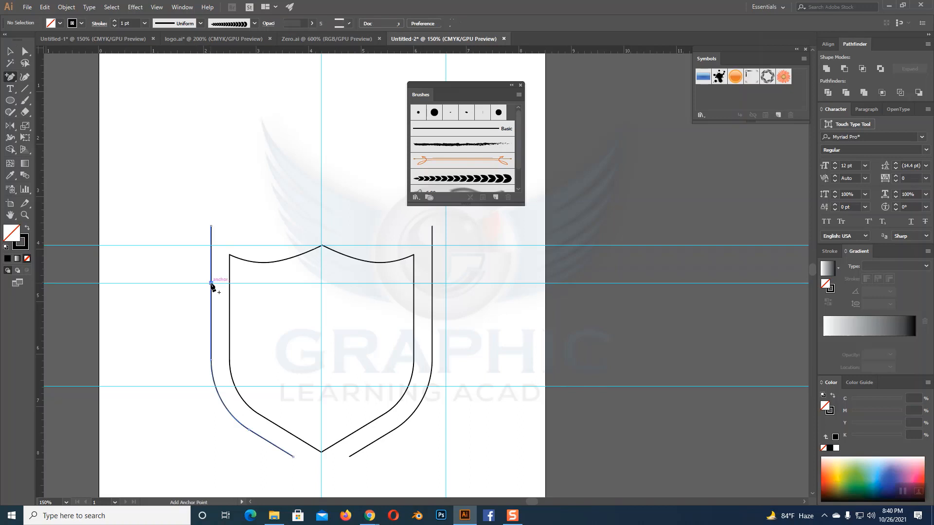
pyautogui.keyDown('ctrl'); pyautogui.click(432, 284); pyautogui.keyUp('ctrl')
pyautogui.click(432, 283)
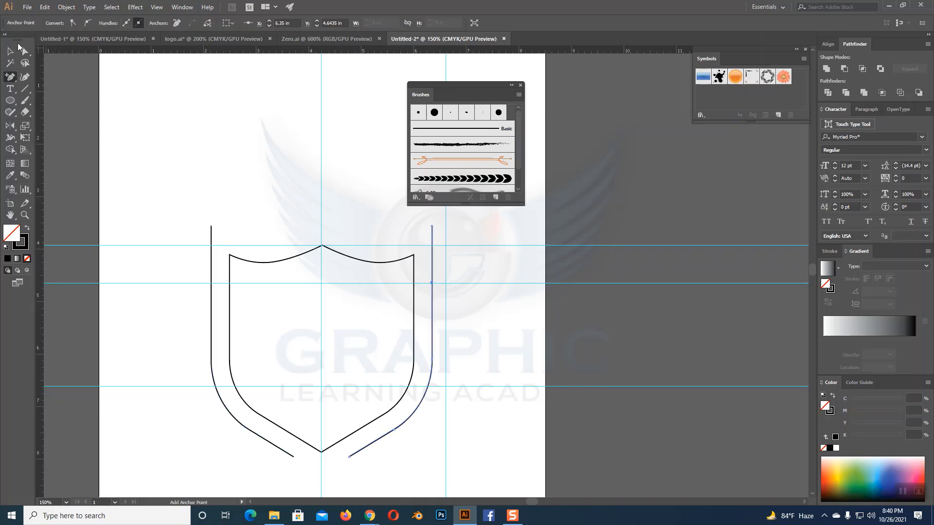
# - Delete the upper end points of both outer side paths so that they start at the new guide
pyautogui.click(25, 52)
pyautogui.click(224, 146)
pyautogui.click(212, 227)
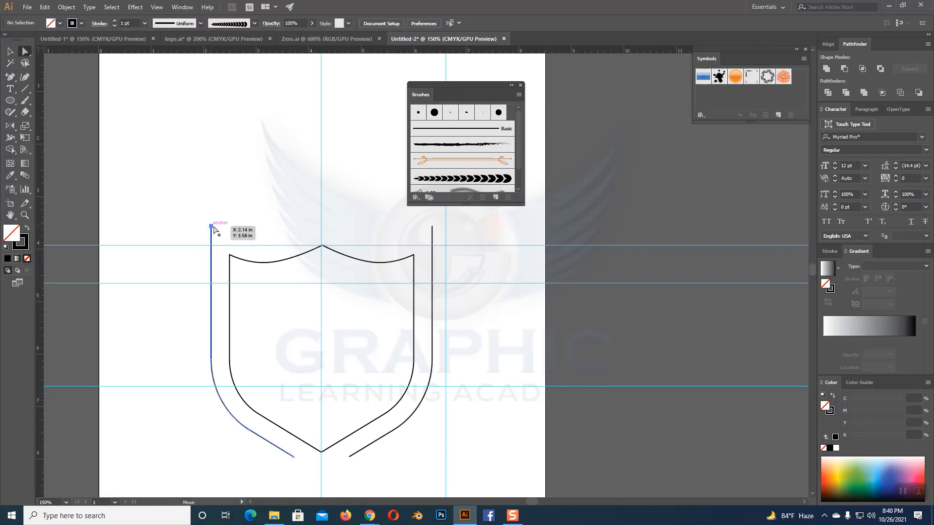
pyautogui.press('Delete')
pyautogui.click(486, 282)
pyautogui.click(432, 226)
pyautogui.press('Delete')
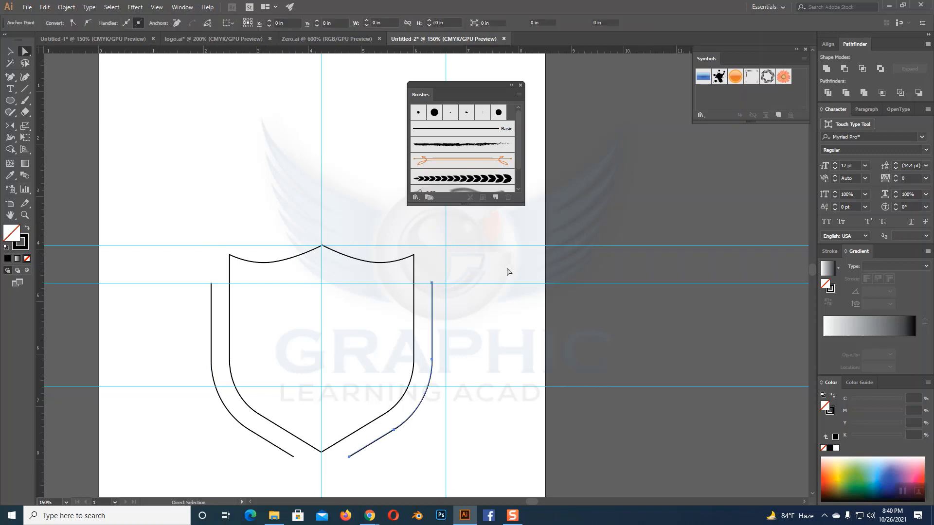
pyautogui.click(507, 272)
pyautogui.press('v')
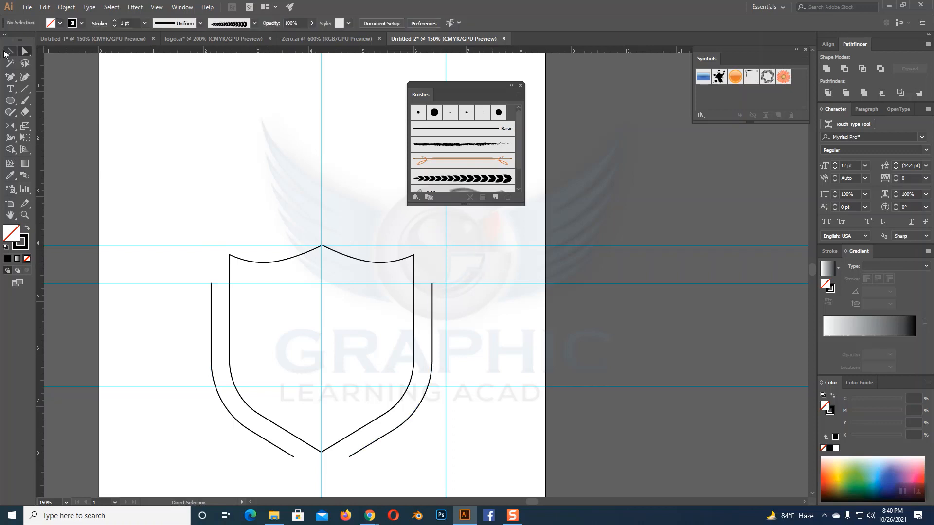
# - Apply the leaf-branch art brush to both the left and right outer side paths
pyautogui.scroll(-3, 470, 278)
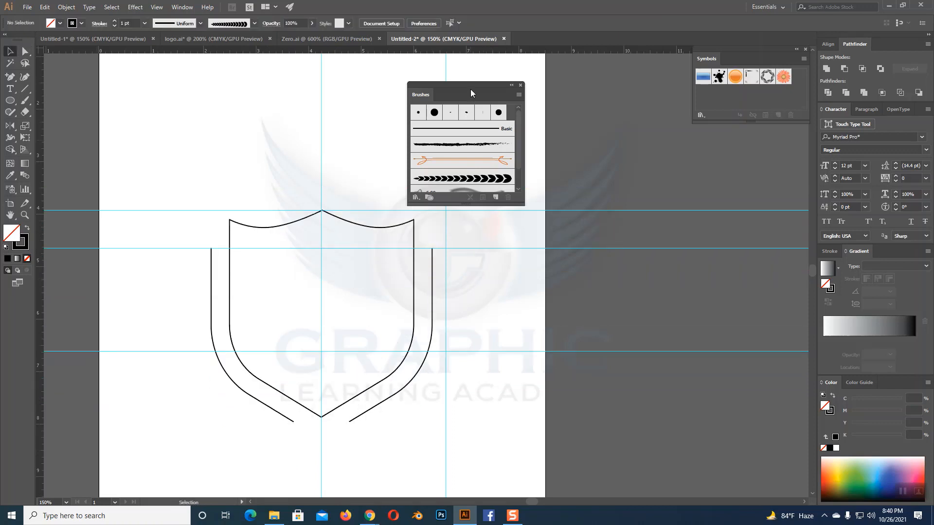
pyautogui.moveTo(471, 89); pyautogui.dragTo(589, 74)
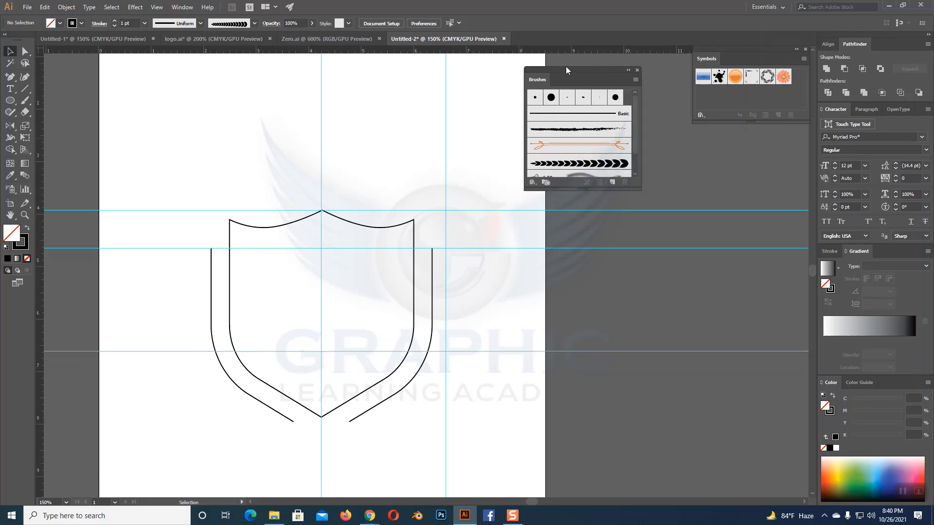
pyautogui.click(213, 343)
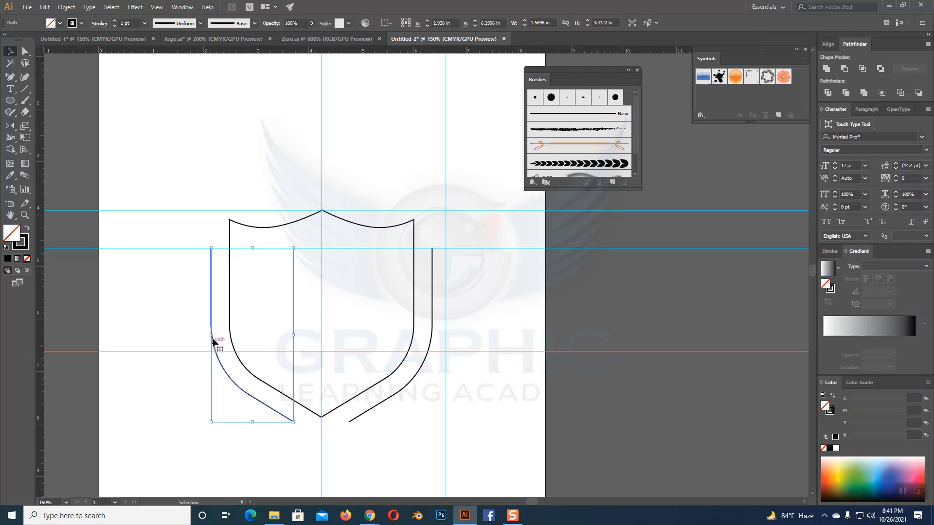
pyautogui.click(597, 166)
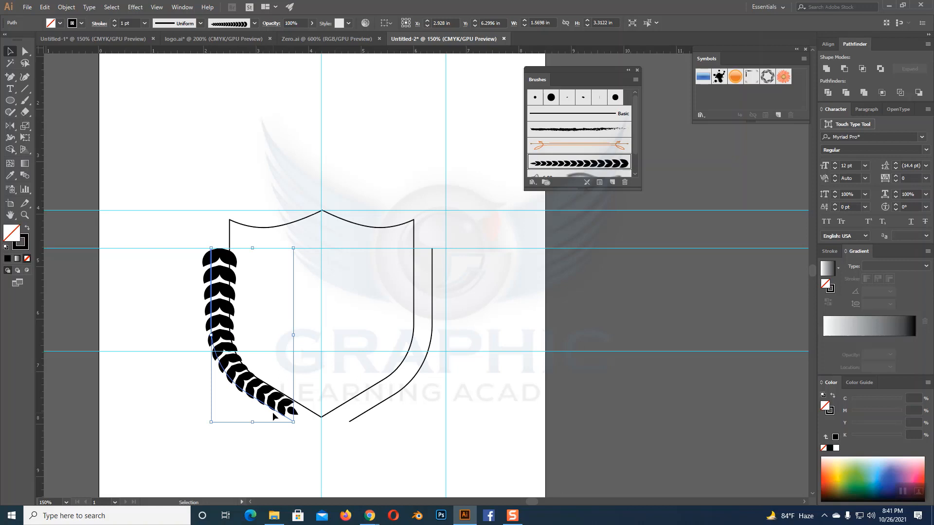
pyautogui.click(432, 330)
pyautogui.click(595, 164)
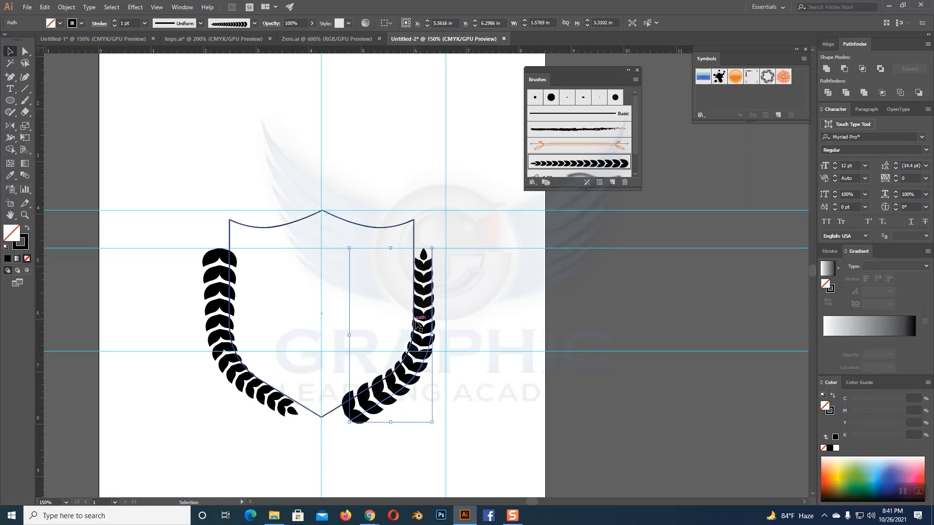
# - Set the right leaf branch's stroke weight to 0.75 pt
pyautogui.click(98, 24)
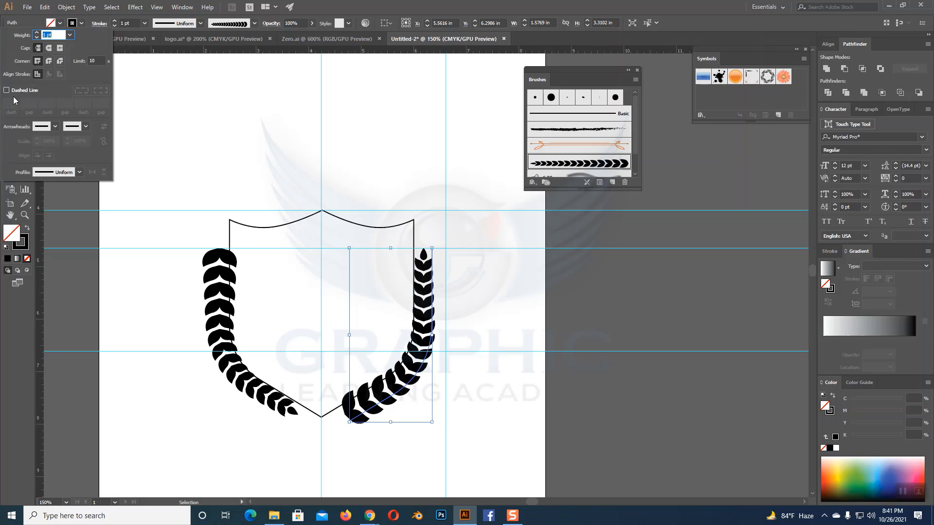
pyautogui.click(79, 23)
pyautogui.click(115, 26)
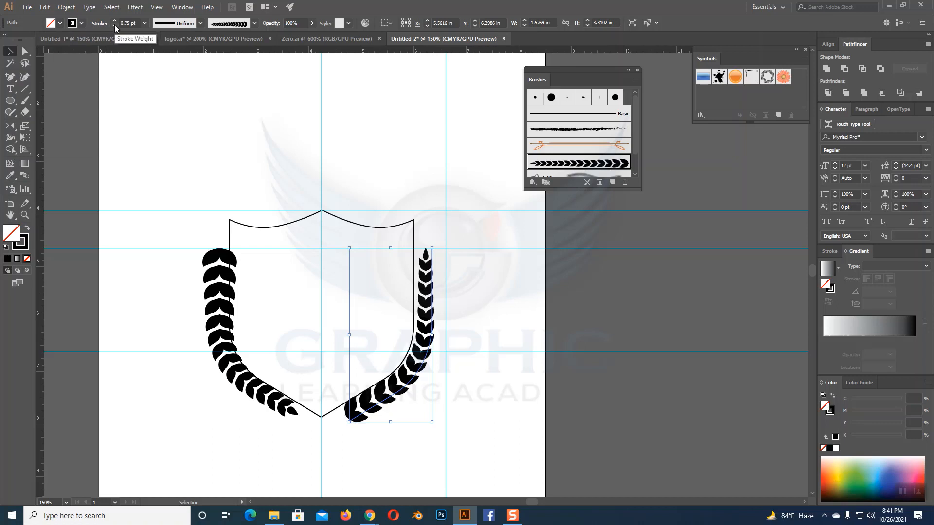
pyautogui.click(115, 26)
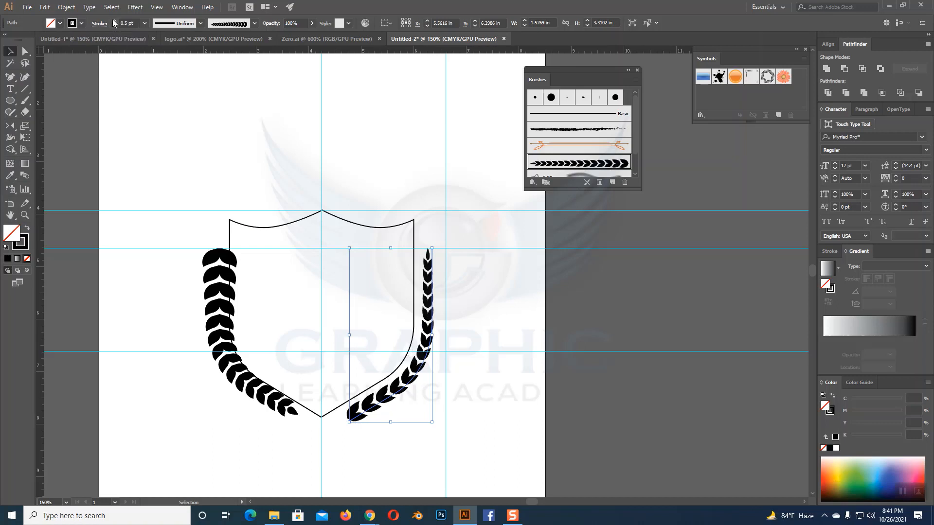
pyautogui.click(114, 21)
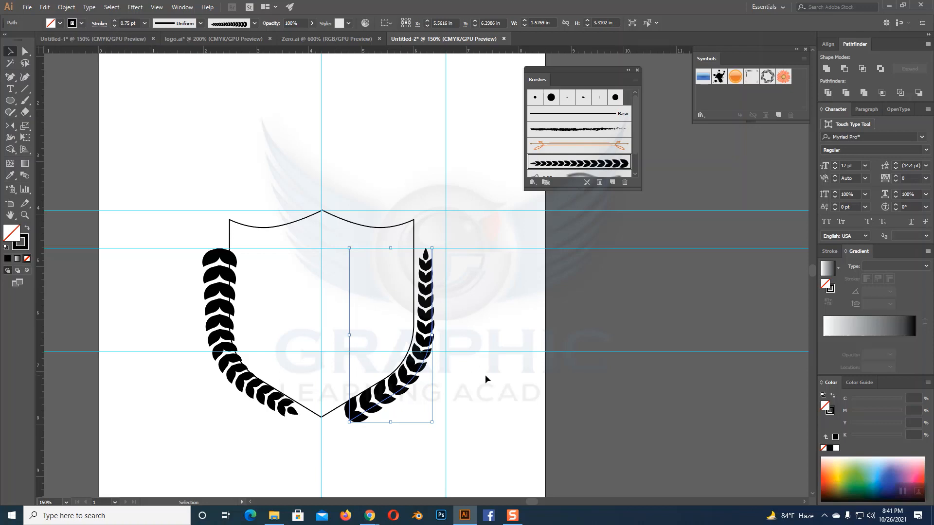
# - Nudge the right leaf branch slightly right and down, to about X 5.58 in, Y 6.41 in
pyautogui.press('Right')
pyautogui.press('Right')
pyautogui.press('Right')
pyautogui.press('Right')
pyautogui.press('Right')
pyautogui.press('Right')
pyautogui.press('Right')
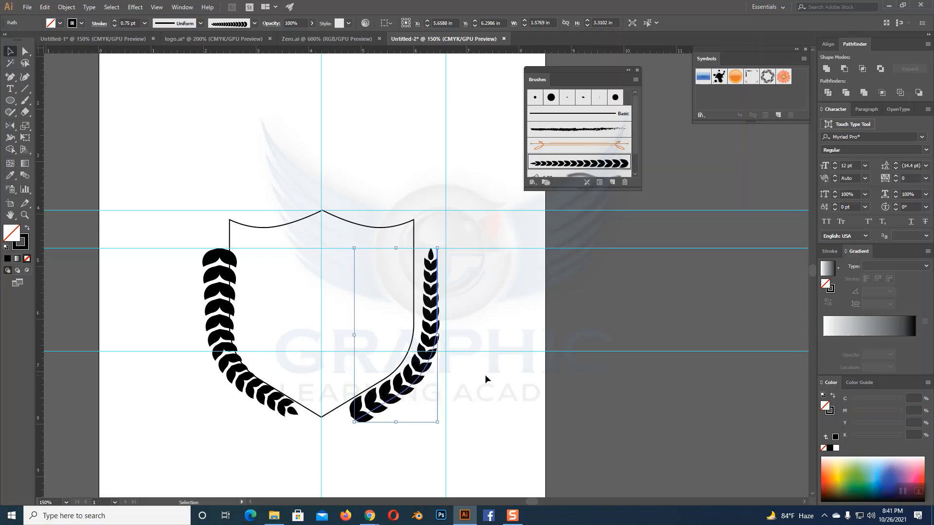
pyautogui.press('Left')
pyautogui.press('Left')
pyautogui.press('Down')
pyautogui.press('Down')
pyautogui.press('Down')
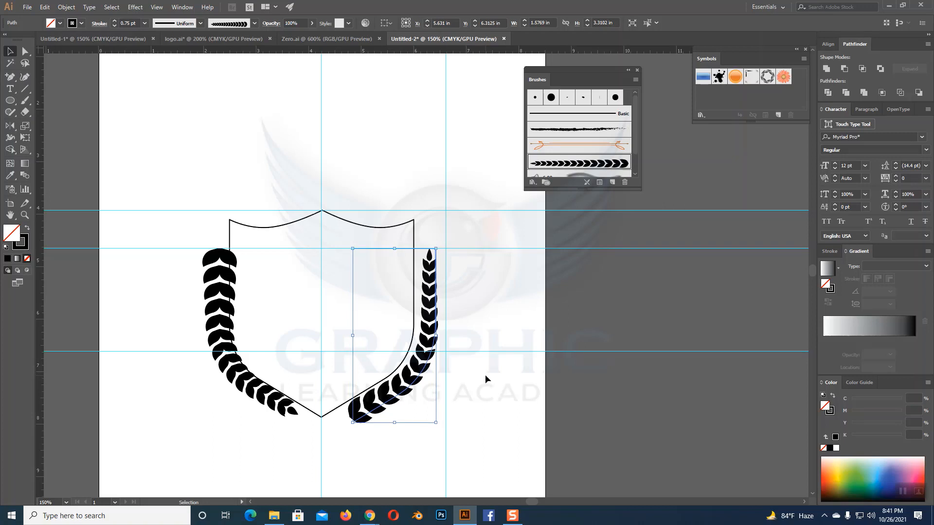
pyautogui.press('Down')
pyautogui.press('Down')
pyautogui.press('Down')
pyautogui.press('Down')
pyautogui.press('Down')
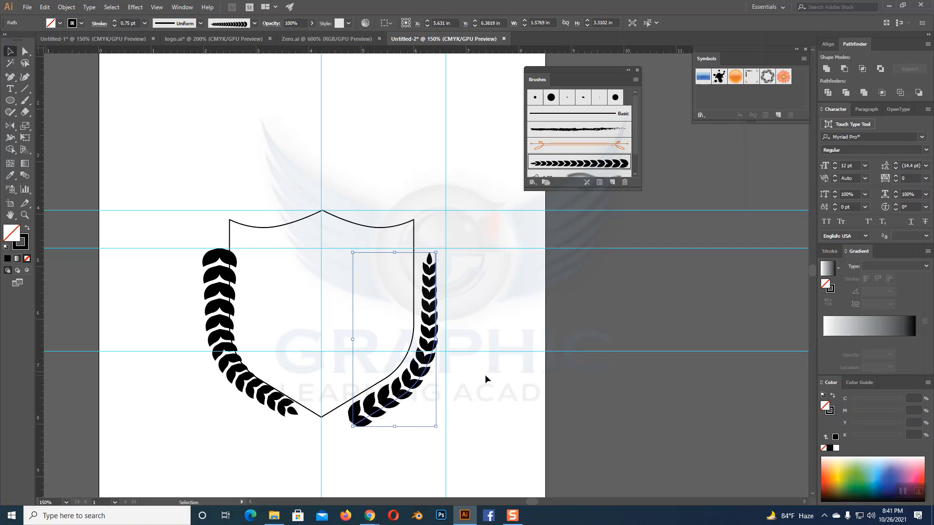
pyautogui.press('Left')
pyautogui.press('Left')
pyautogui.press('Left')
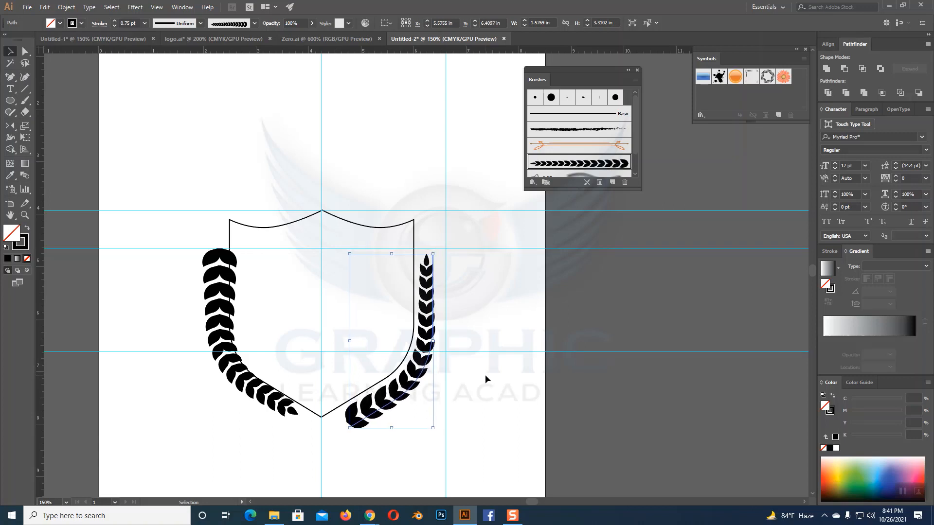
pyautogui.click(490, 304)
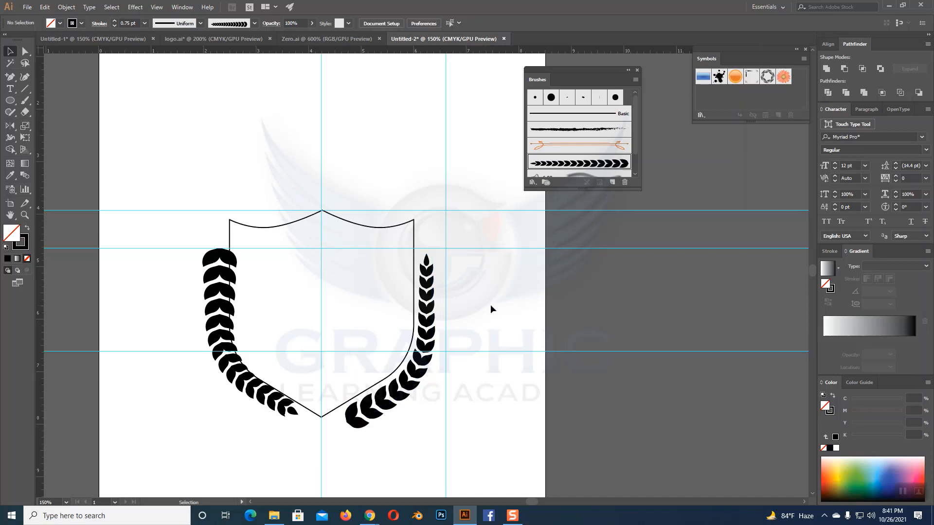
# - Try heavier stroke weights of up to 3 pt on the right leaf branch and return it to 0.75 pt
pyautogui.click(431, 324)
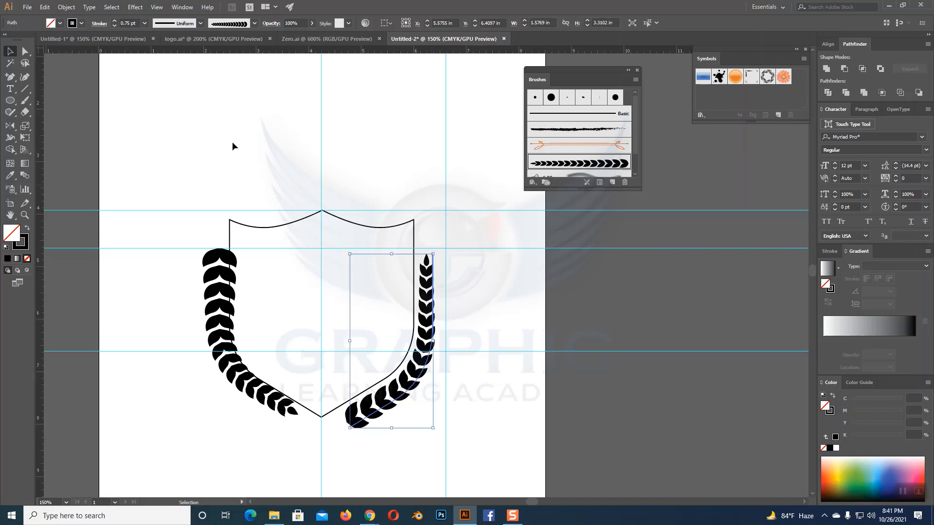
pyautogui.click(116, 22)
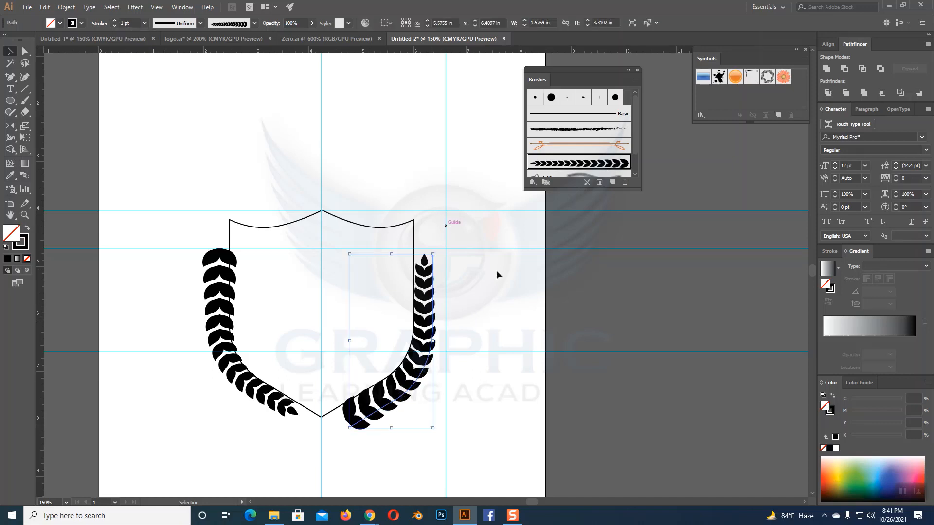
pyautogui.click(115, 22)
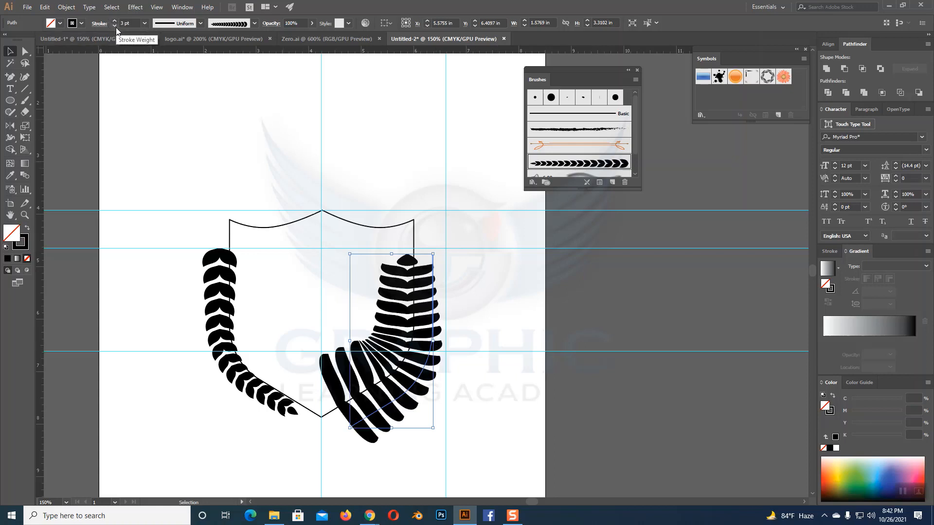
pyautogui.click(116, 26)
pyautogui.click(116, 26)
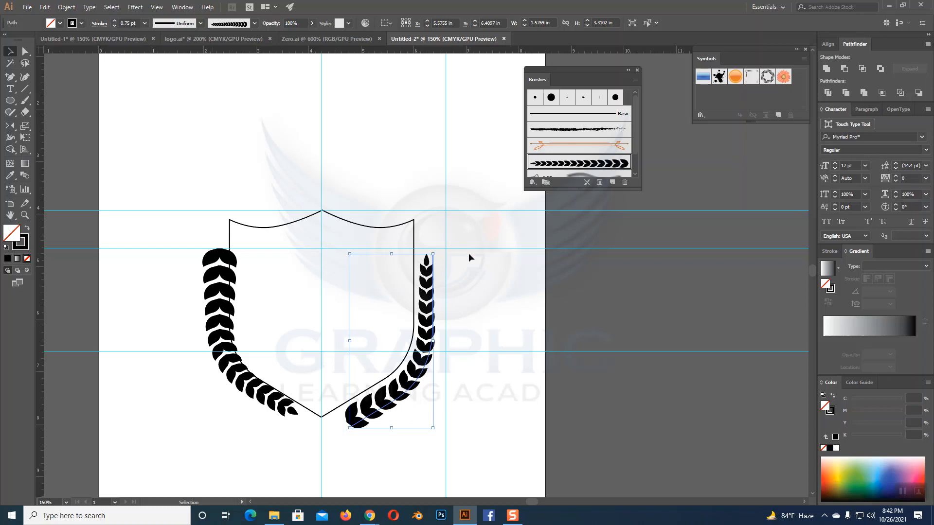
pyautogui.click(494, 316)
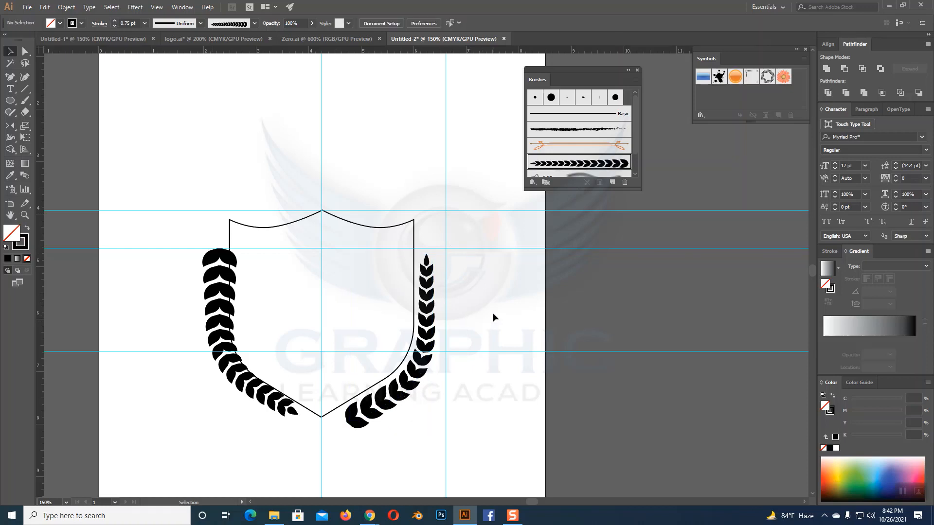
# - Reverse the left leaf branch's path direction from its lower end point and set its stroke weight to 0.75 pt
pyautogui.click(220, 345)
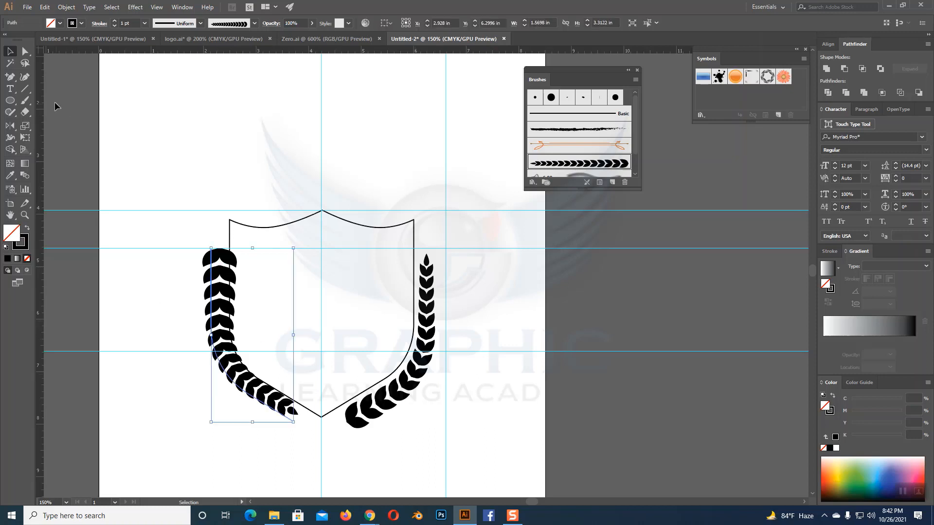
pyautogui.moveTo(10, 77); pyautogui.dragTo(51, 80)
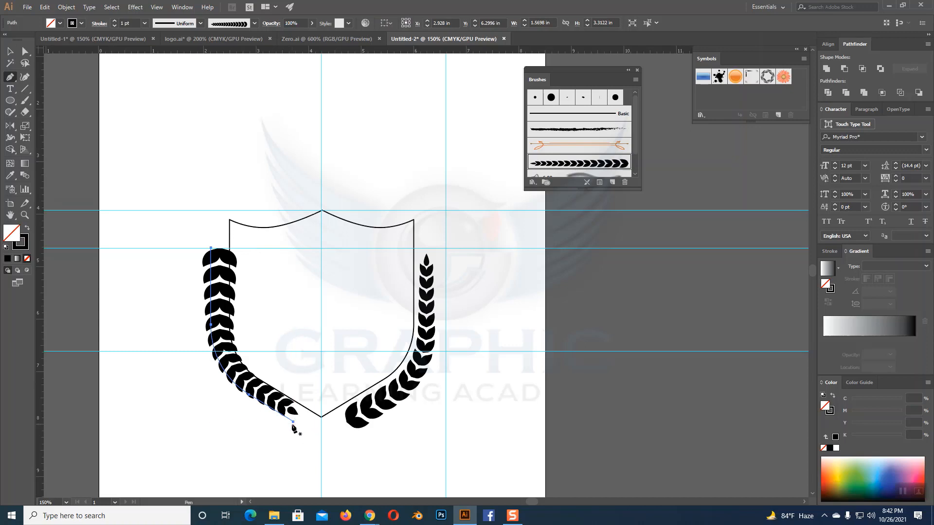
pyautogui.moveTo(294, 422); pyautogui.dragTo(297, 429)
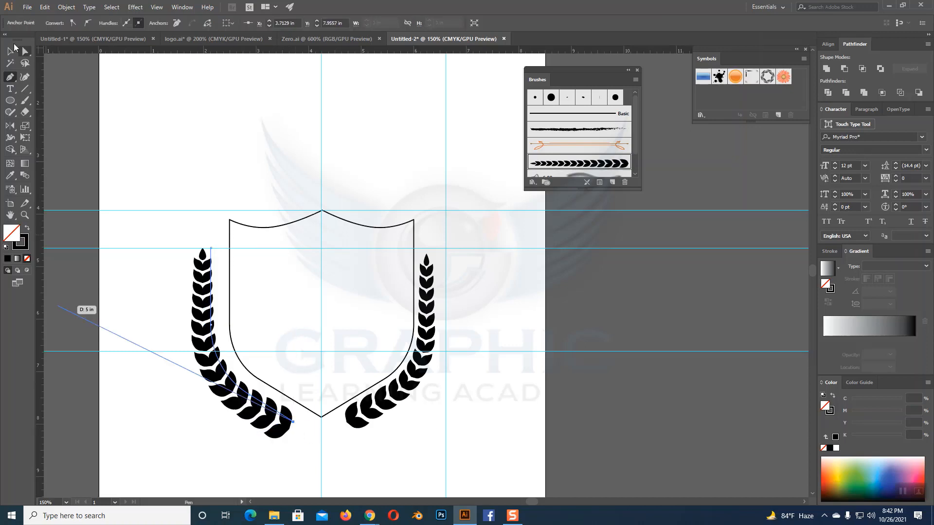
pyautogui.click(11, 51)
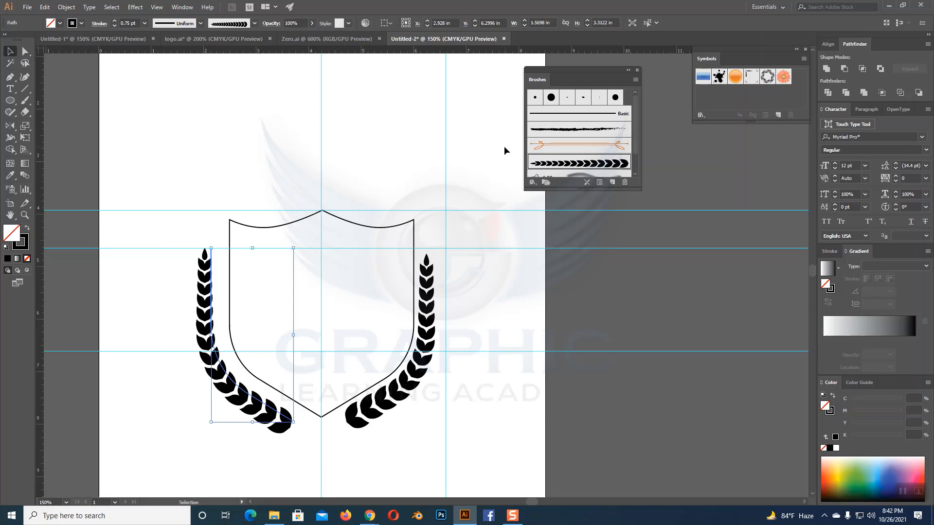
# - Nudge the left leaf branch right towards the shield outline, to about X 3.14 in
pyautogui.press('Right')
pyautogui.press('Right')
pyautogui.press('Right')
pyautogui.press('Right')
pyautogui.press('Right')
pyautogui.press('Right')
pyautogui.press('Right')
pyautogui.press('Right')
pyautogui.press('Right')
pyautogui.press('Right')
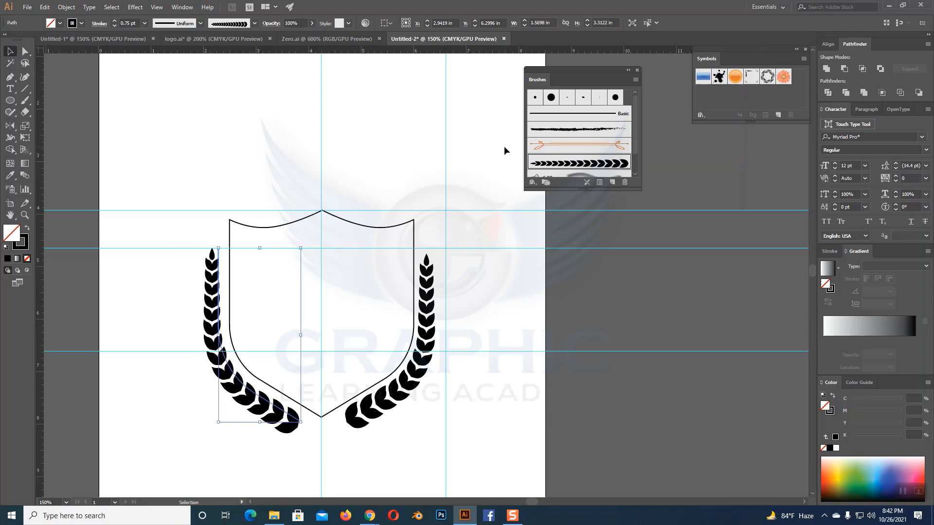
pyautogui.press('Right')
pyautogui.press('Right')
pyautogui.press('Right')
pyautogui.press('Right')
pyautogui.press('Right')
pyautogui.press('Right')
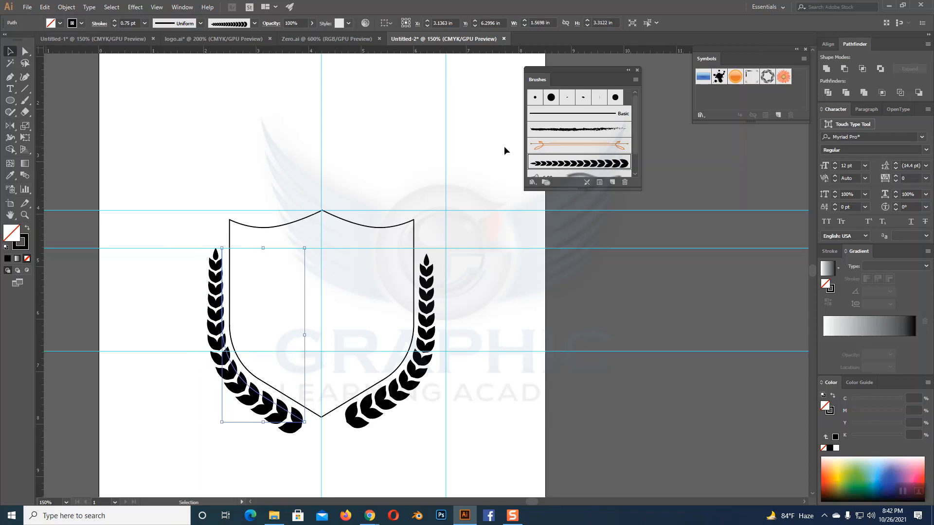
pyautogui.click(502, 284)
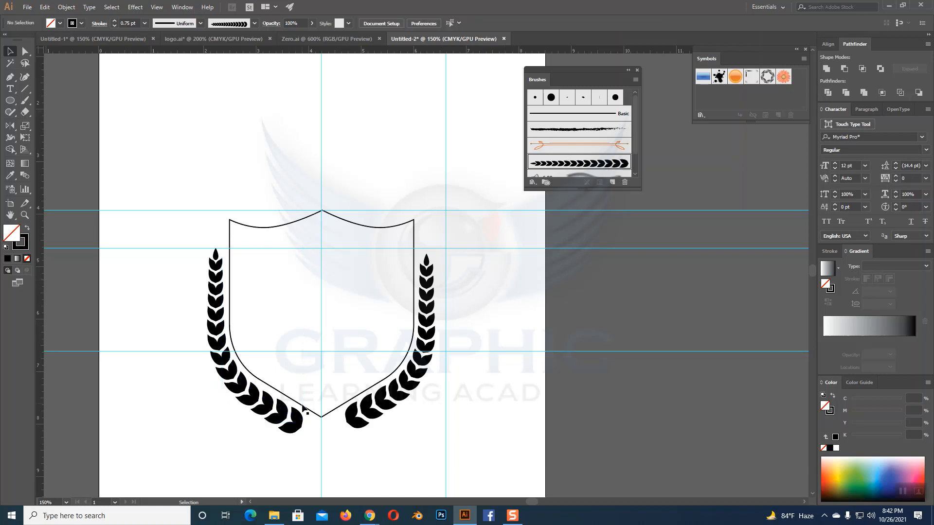
# - Replace the left leaf branch with a mirrored copy of the right branch, reflected across the shield's vertical centre guide
pyautogui.click(292, 419)
pyautogui.press('Delete')
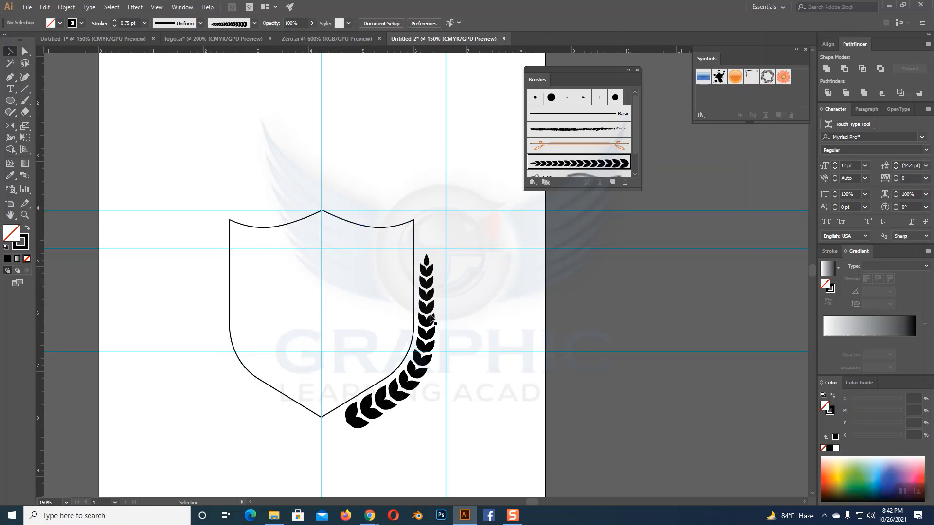
pyautogui.click(430, 317)
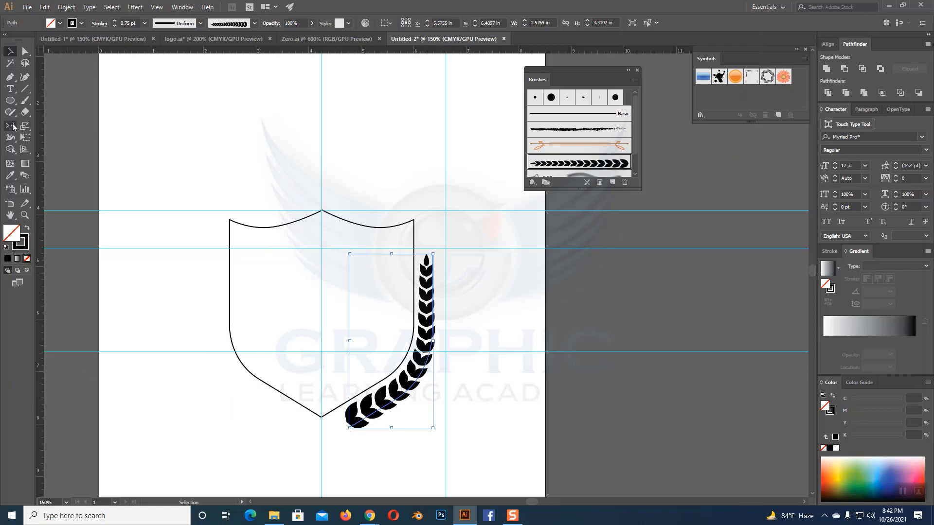
pyautogui.press('a')
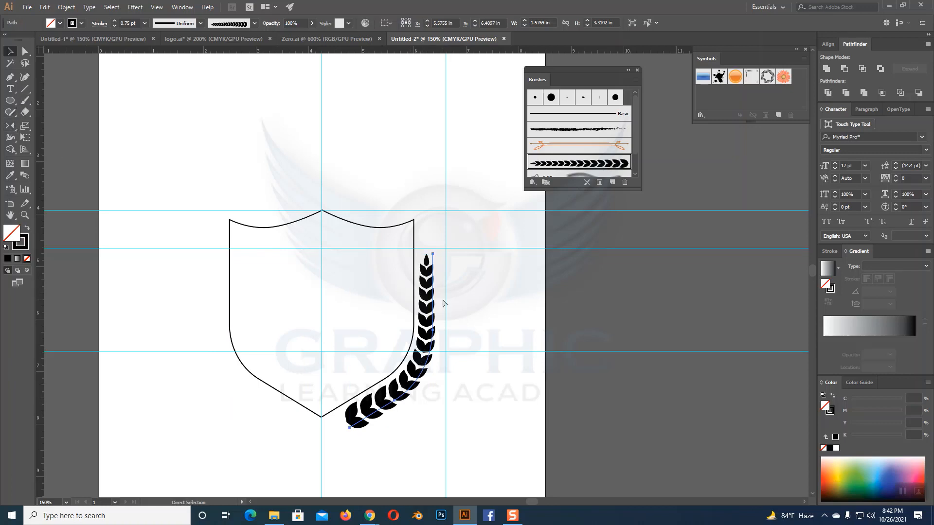
pyautogui.press('v')
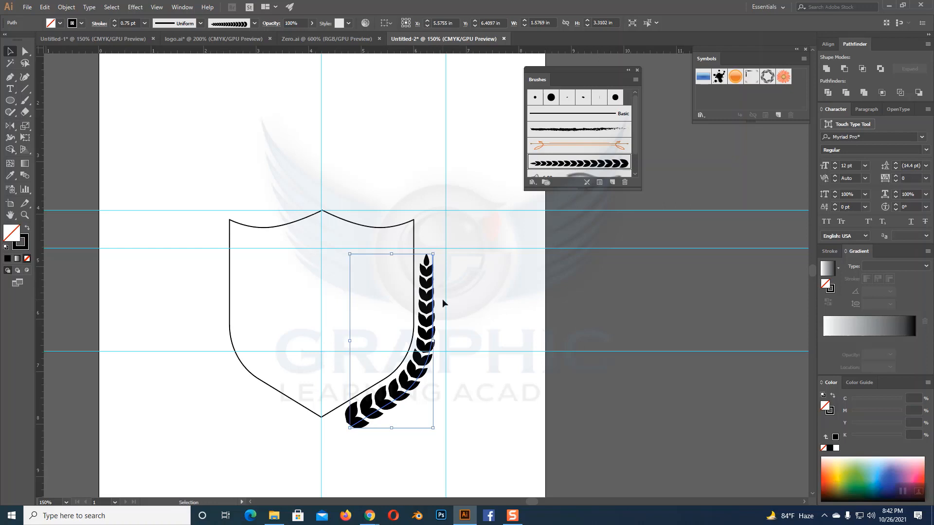
pyautogui.click(10, 127)
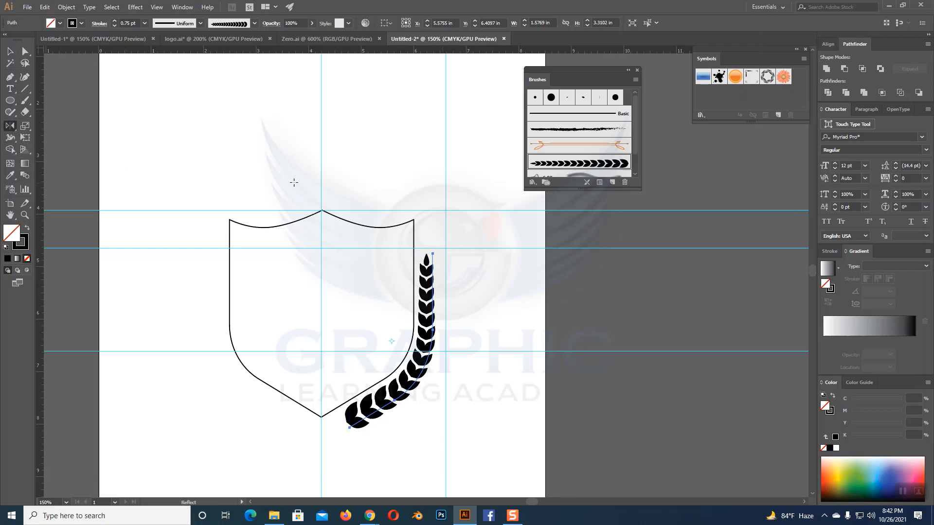
pyautogui.click(322, 178)
pyautogui.moveTo(322, 462); pyautogui.dragTo(321, 461)
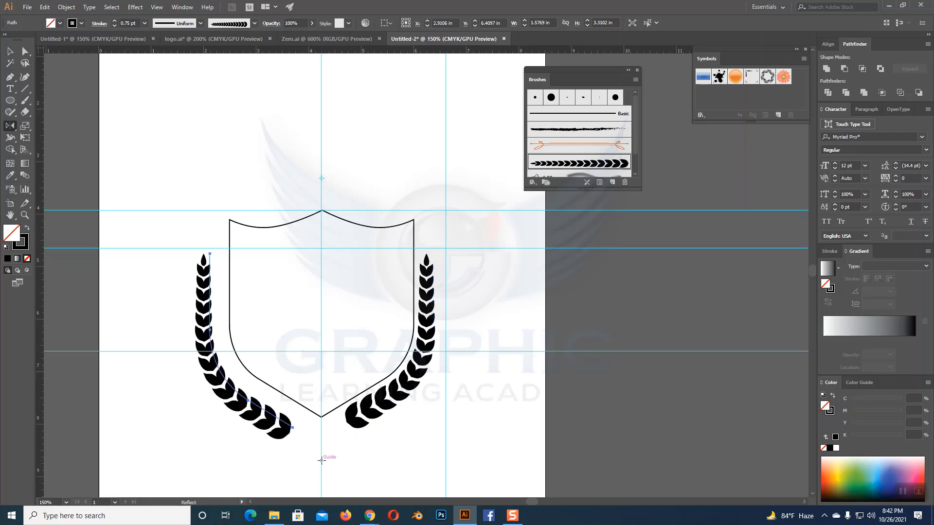
# - Nudge the mirrored left leaf branch right and up towards the shield outline, to about X 3.13 in, Y 6.30 in
pyautogui.click(10, 52)
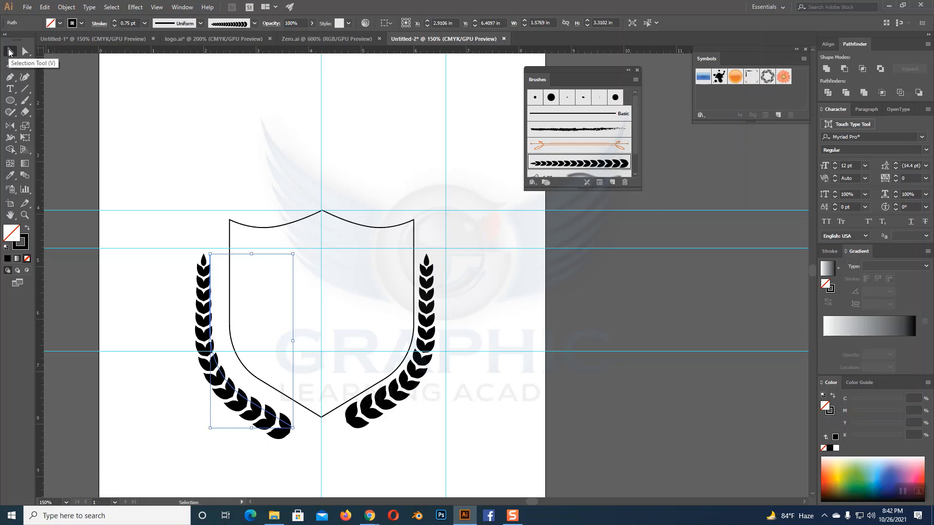
pyautogui.press('Right')
pyautogui.press('Right')
pyautogui.press('Right')
pyautogui.press('Right')
pyautogui.press('Right')
pyautogui.press('Right')
pyautogui.press('Right')
pyautogui.press('Right')
pyautogui.press('Up')
pyautogui.press('Up')
pyautogui.press('Up')
pyautogui.press('Up')
pyautogui.press('Up')
pyautogui.press('Up')
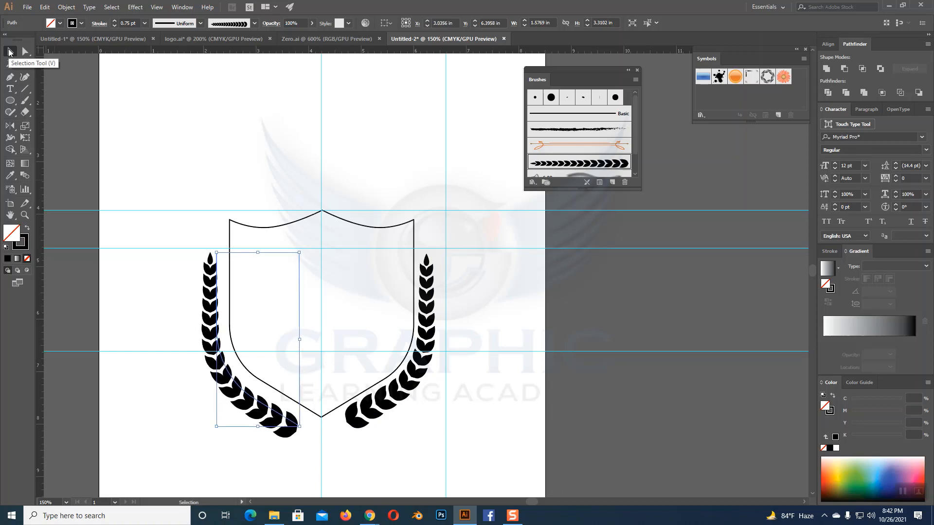
pyautogui.press('Right')
pyautogui.press('Right')
pyautogui.press('Right')
pyautogui.press('Up')
pyautogui.press('Up')
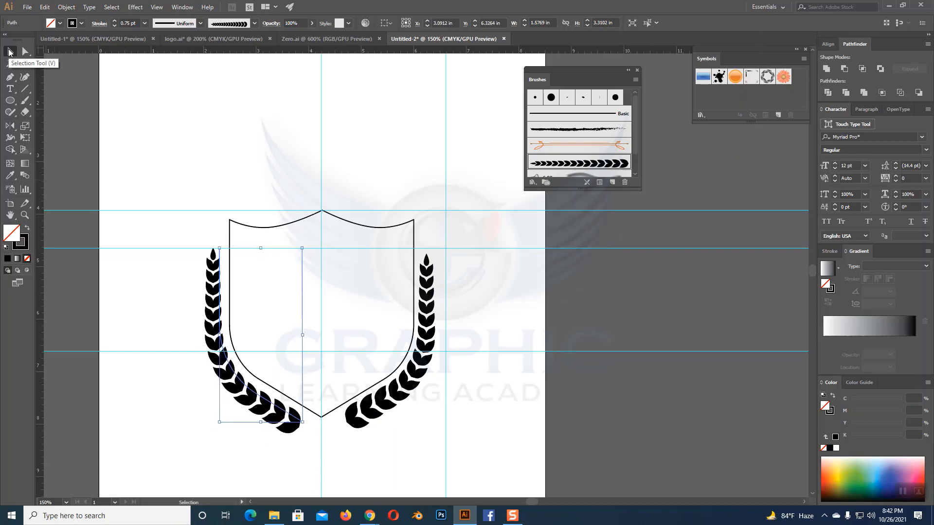
pyautogui.press('Right')
pyautogui.press('Right')
pyautogui.press('Right')
pyautogui.press('Right')
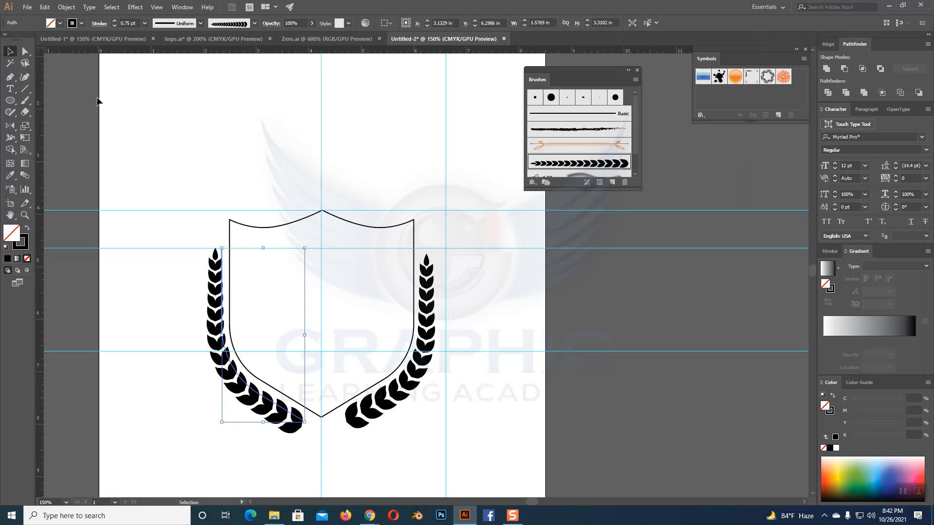
# - Nudge the left leaf branch down to about Y 6.35 in
pyautogui.press('Down')
pyautogui.press('Down')
pyautogui.press('Down')
pyautogui.press('Down')
pyautogui.press('Down')
pyautogui.press('Down')
pyautogui.press('Down')
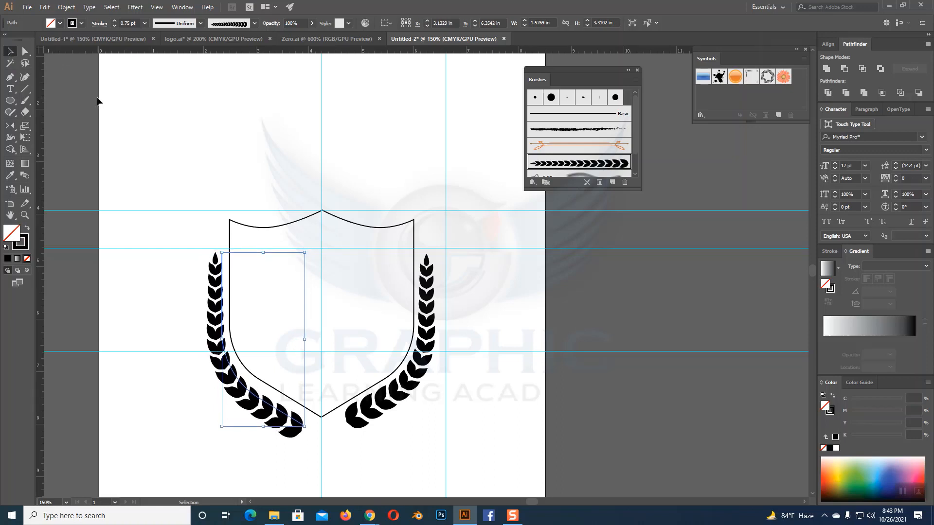
# - Nudge the left laurel branch slightly toward the shield
pyautogui.press('Right')
pyautogui.press('Right')
pyautogui.press('Right')
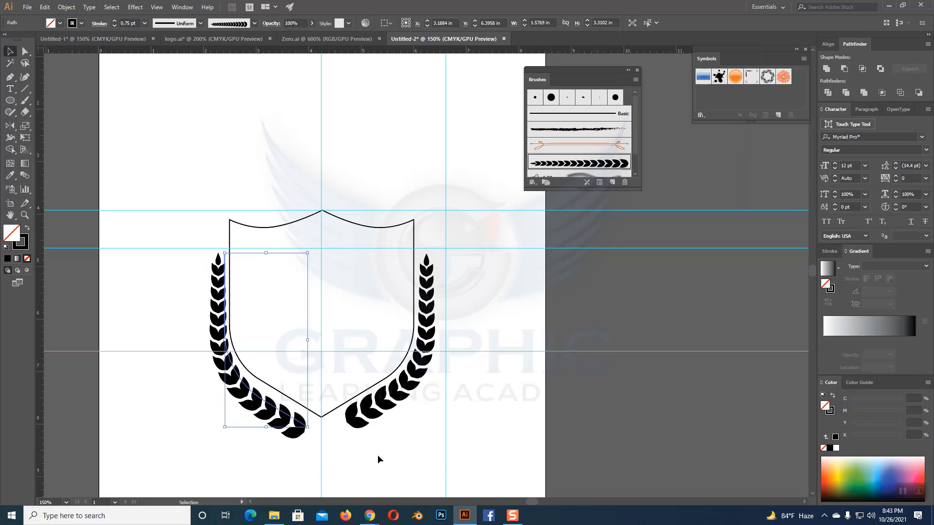
# - Delete the left laurel branch, keeping the shield and the right branch
pyautogui.click(335, 435)
pyautogui.click(294, 421)
pyautogui.press('a')
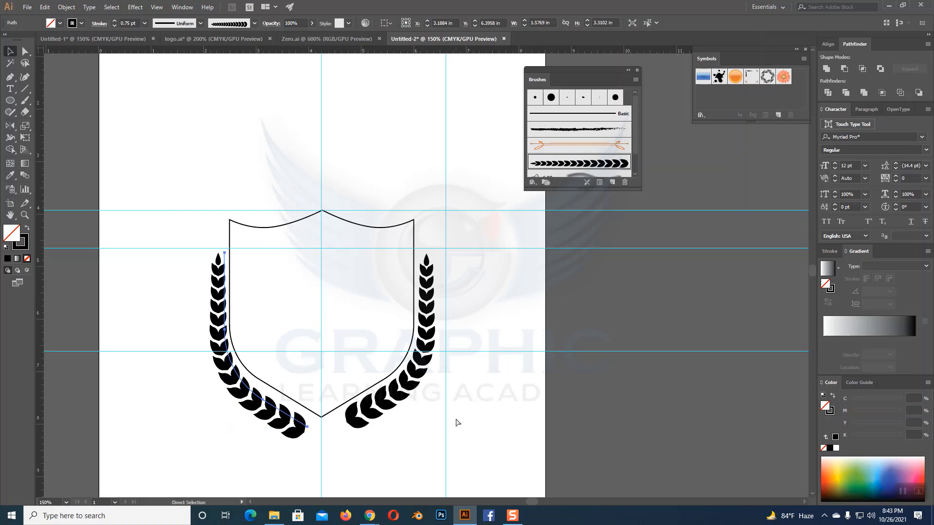
pyautogui.press('v')
pyautogui.press('Delete')
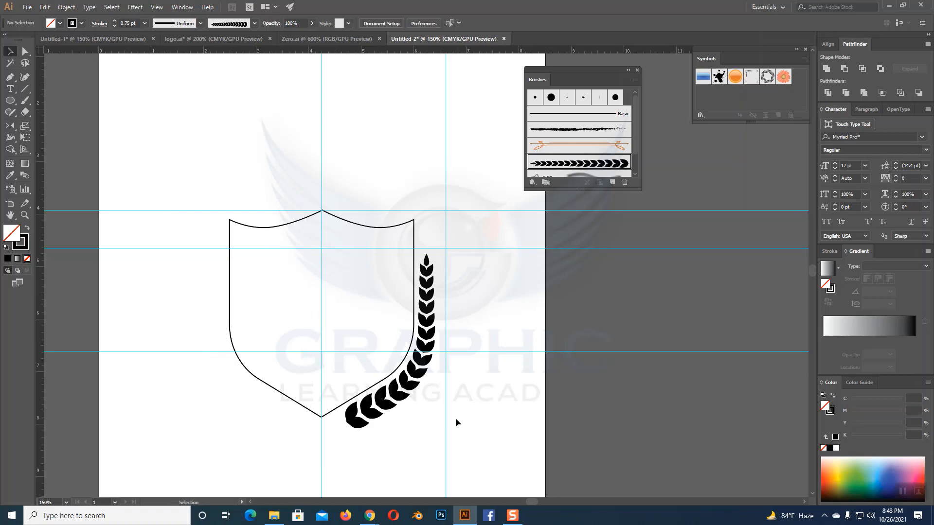
# - Convert the remaining right laurel branch's brush stroke into shapes with Outline Stroke
pyautogui.click(414, 379)
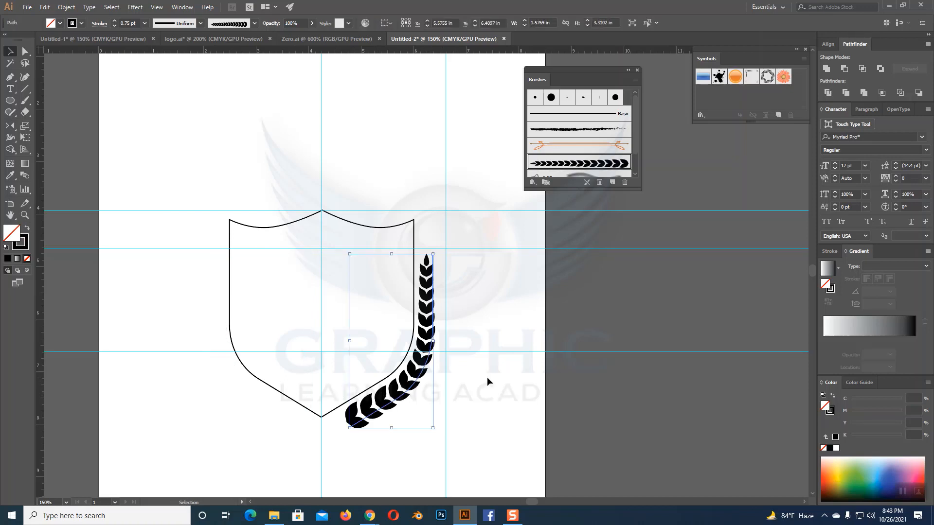
pyautogui.hotkey('ctrl', '+')
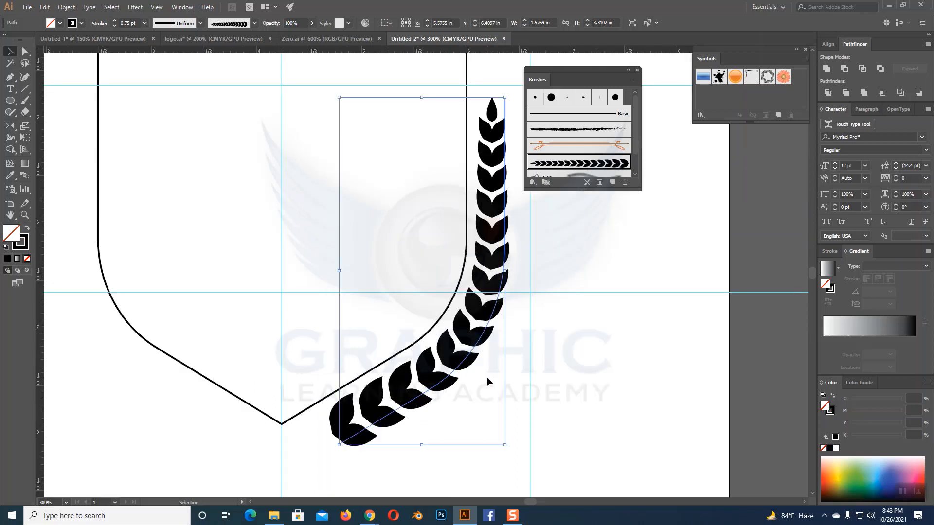
pyautogui.scroll(4, 487, 382)
pyautogui.scroll(-7, 487, 382)
pyautogui.moveTo(606, 368); pyautogui.dragTo(509, 292)
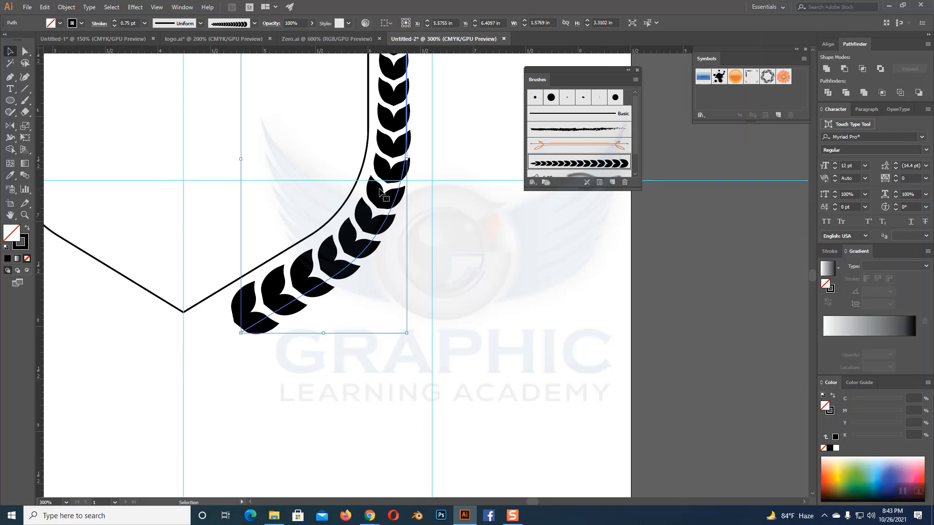
pyautogui.scroll(4, 386, 207)
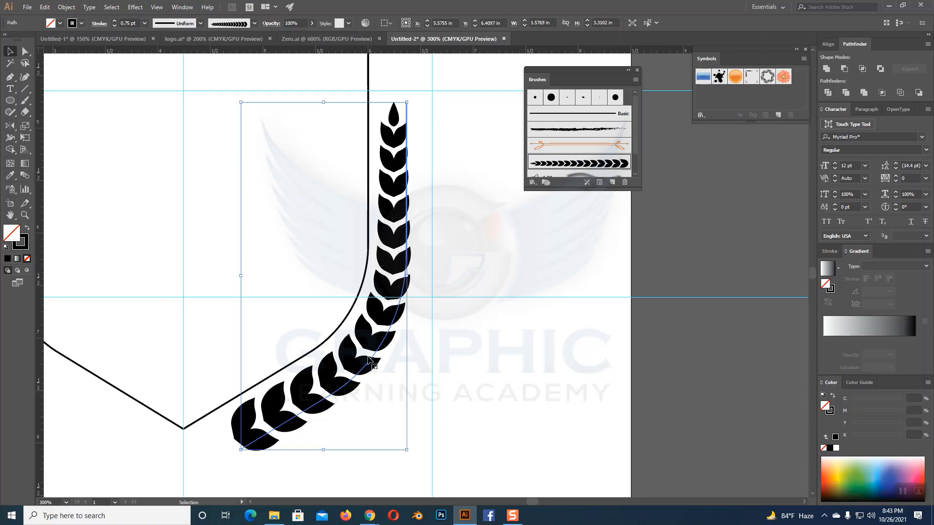
pyautogui.click(65, 7)
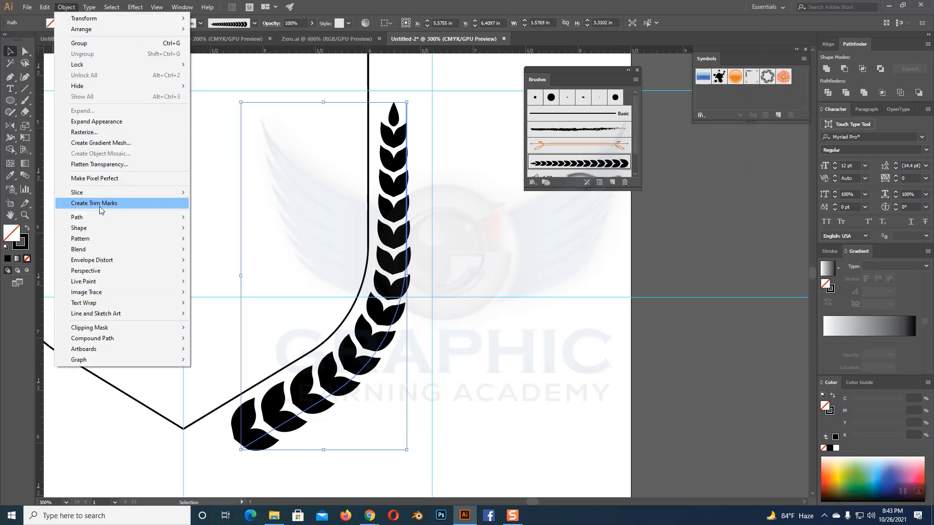
pyautogui.moveTo(87, 219)
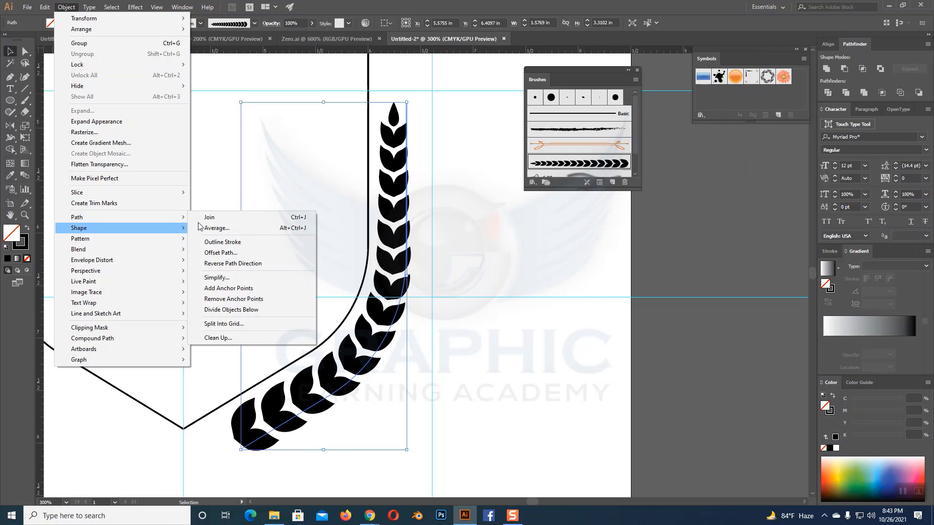
pyautogui.click(218, 243)
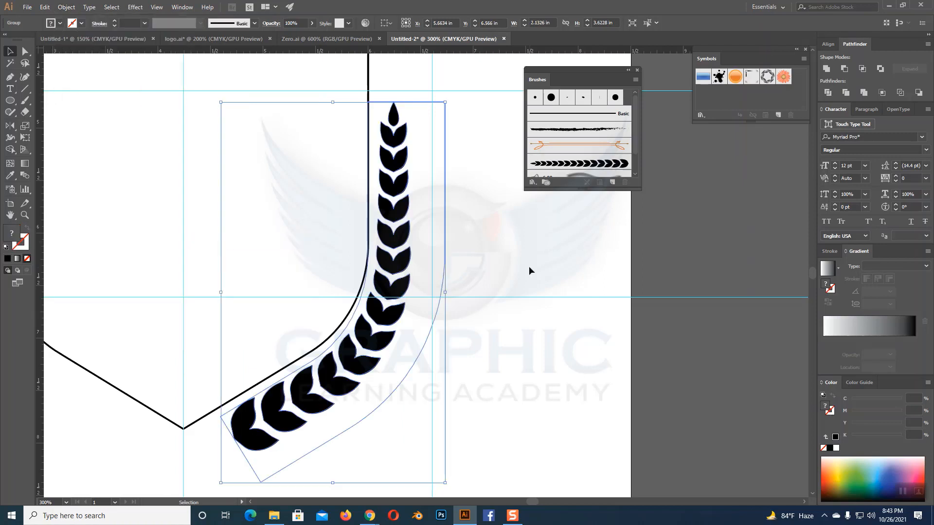
# - Ungroup the outlined laurel branch in its original place beside the shield
pyautogui.moveTo(431, 263); pyautogui.dragTo(528, 265)
pyautogui.hotkey('ctrl', 'z')
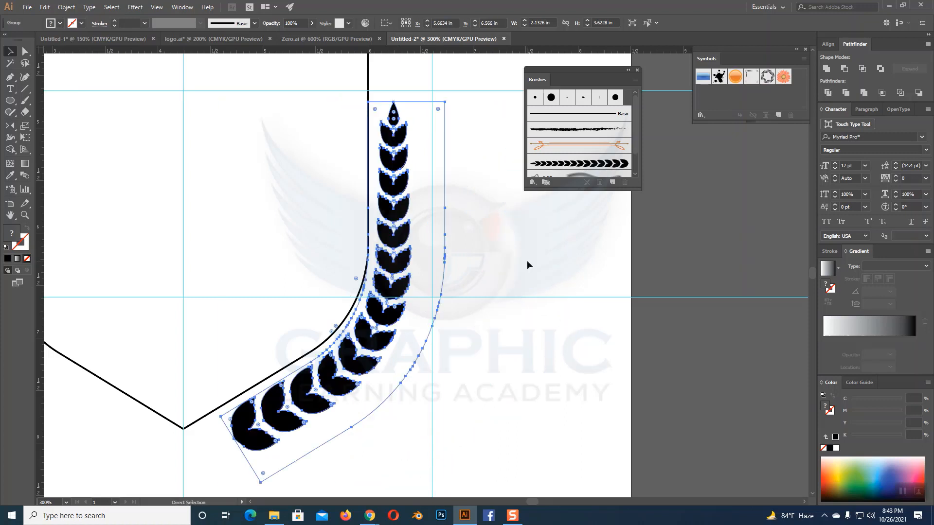
pyautogui.rightClick(392, 260)
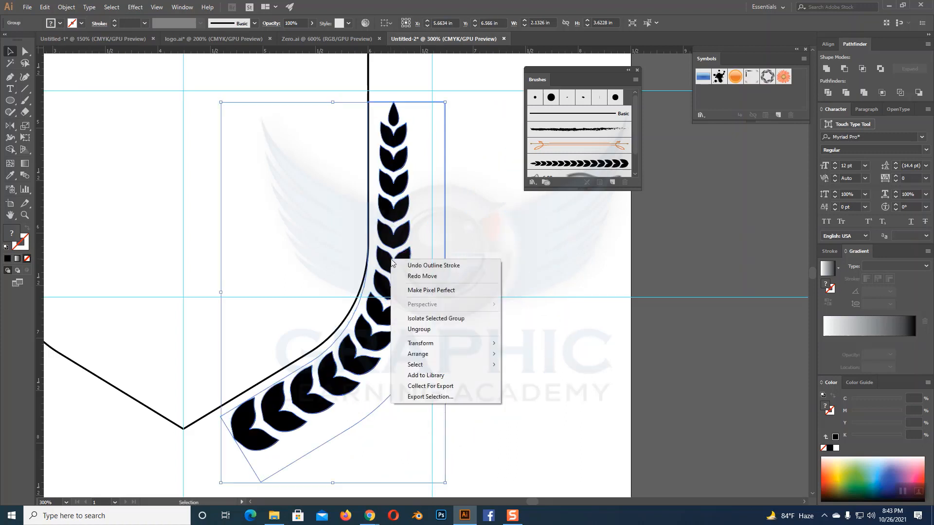
pyautogui.click(418, 330)
pyautogui.click(439, 273)
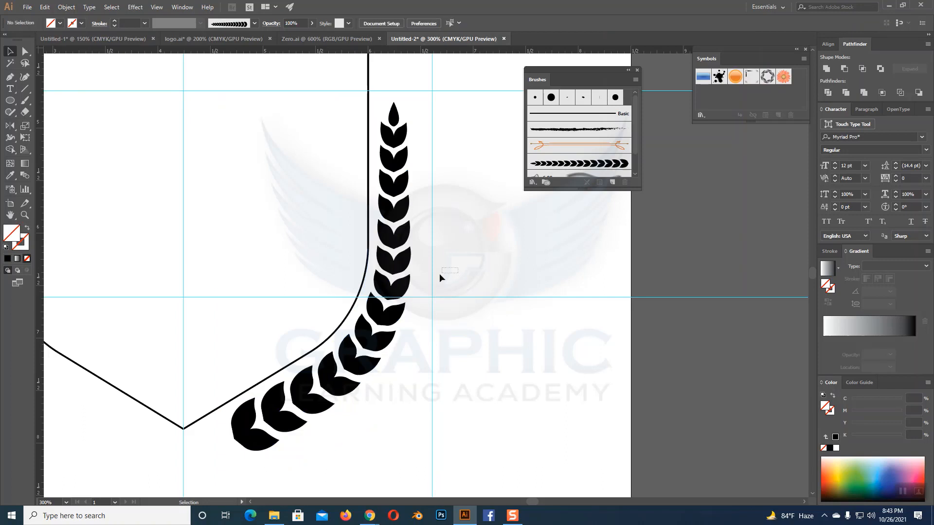
# - Delete the unfilled boundary path that surrounds the outlined laurel leaves
pyautogui.moveTo(458, 268); pyautogui.dragTo(426, 280)
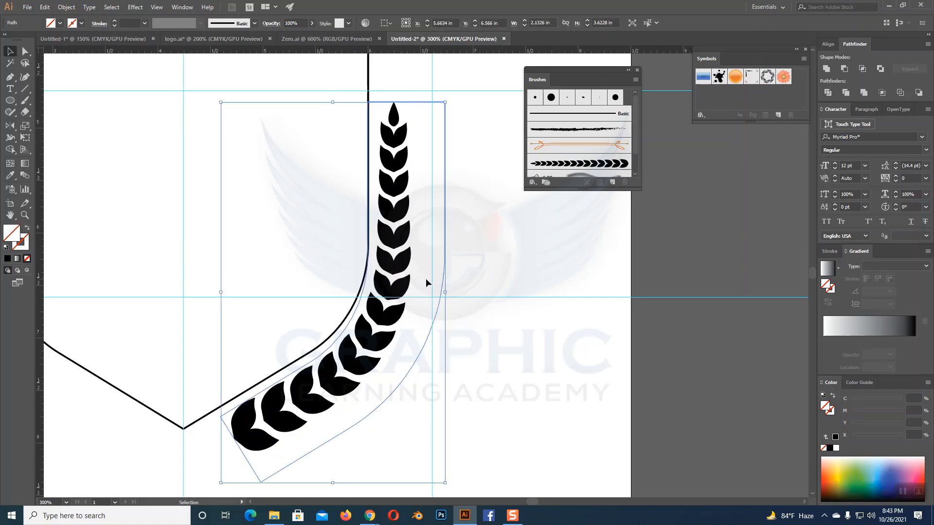
pyautogui.press('Delete')
pyautogui.click(388, 280)
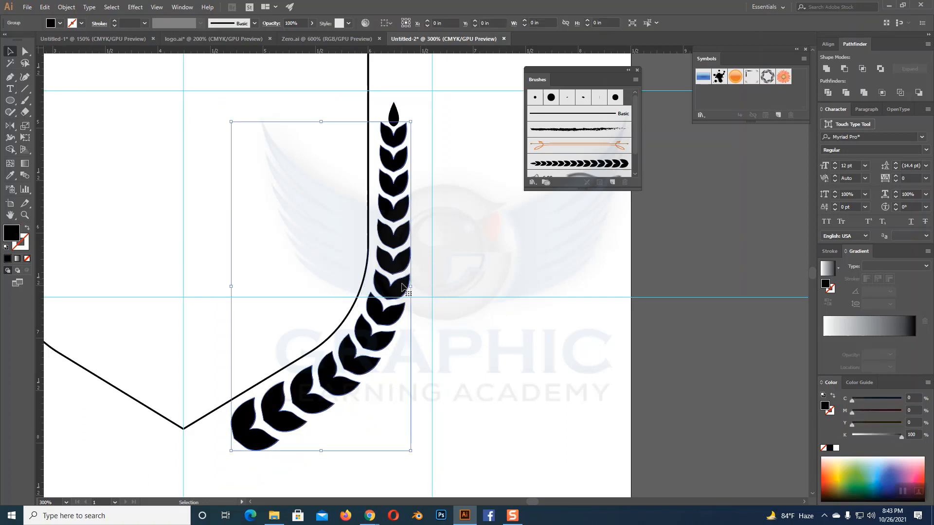
pyautogui.click(472, 265)
# - Fill all the laurel leaves with one linear white-to-black gradient running from the top leaf's tip to the lowest leaf, at about -115°
pyautogui.click(404, 141)
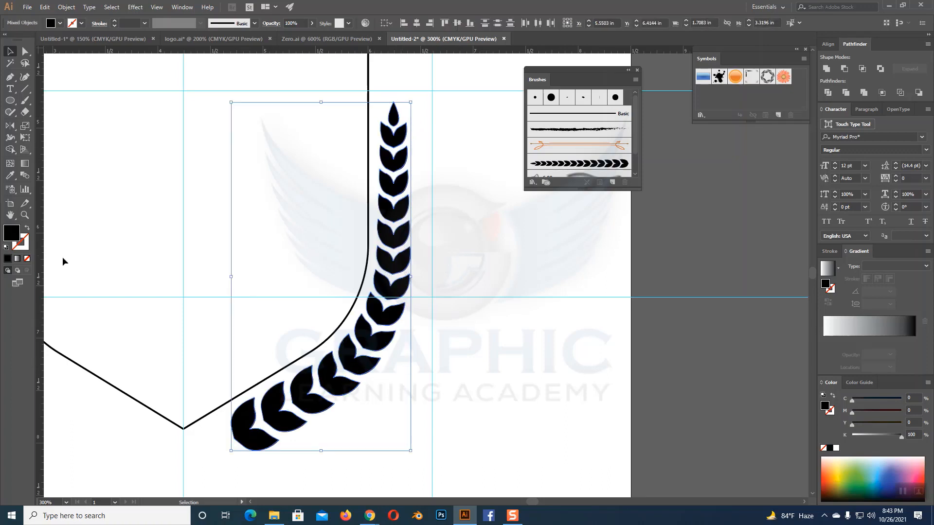
pyautogui.click(17, 259)
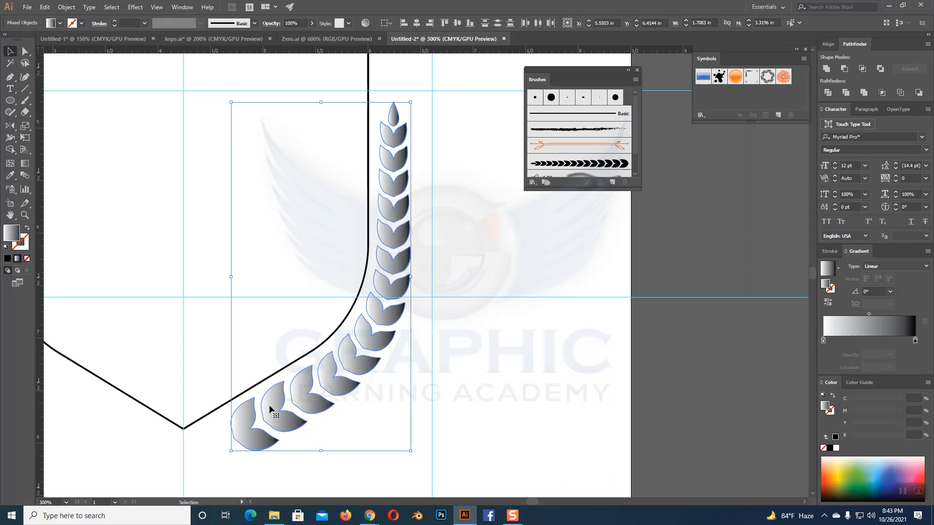
pyautogui.press('g')
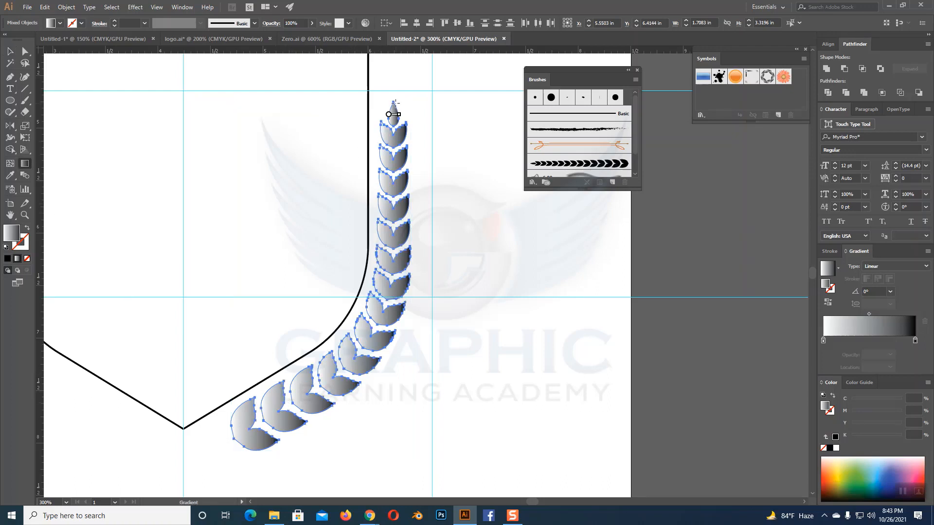
pyautogui.moveTo(394, 103); pyautogui.dragTo(233, 445)
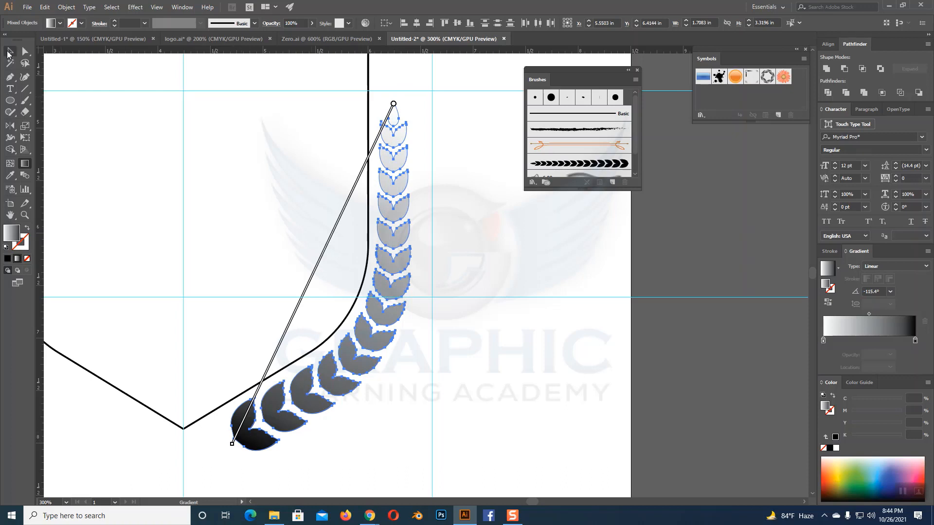
pyautogui.press('v')
pyautogui.click(519, 298)
pyautogui.click(414, 267)
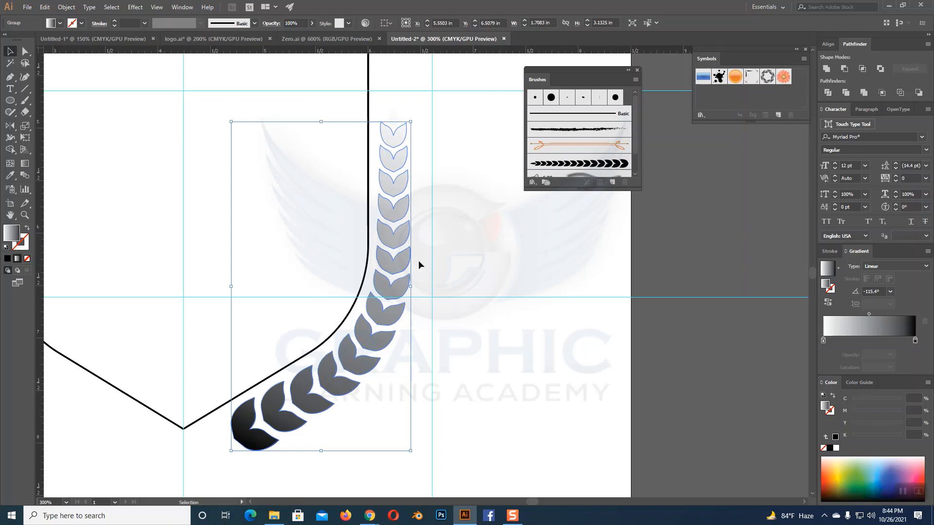
pyautogui.click(526, 248)
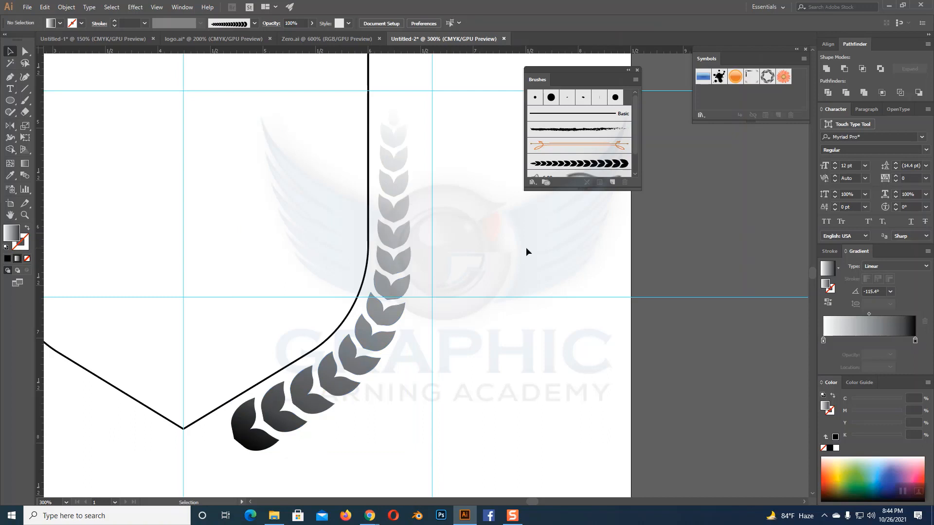
# - Draw a curved stem path with the Pen tool from the lowest leaf to below the shield's tip, about 0.57 in wide and 0.65 in high
pyautogui.press('space')
pyautogui.moveTo(511, 308); pyautogui.dragTo(576, 331)
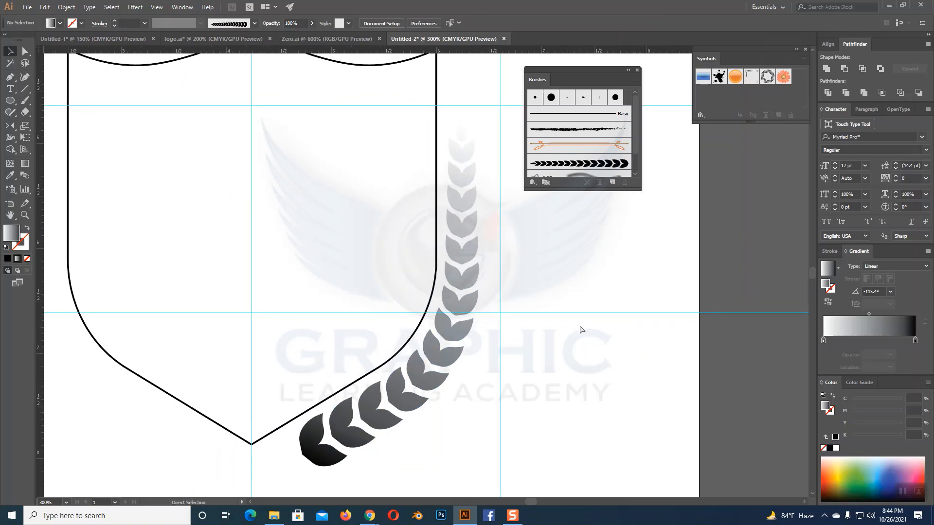
pyautogui.hotkey('ctrl', '-')
pyautogui.hotkey('ctrl', '+')
pyautogui.hotkey('ctrl', '+')
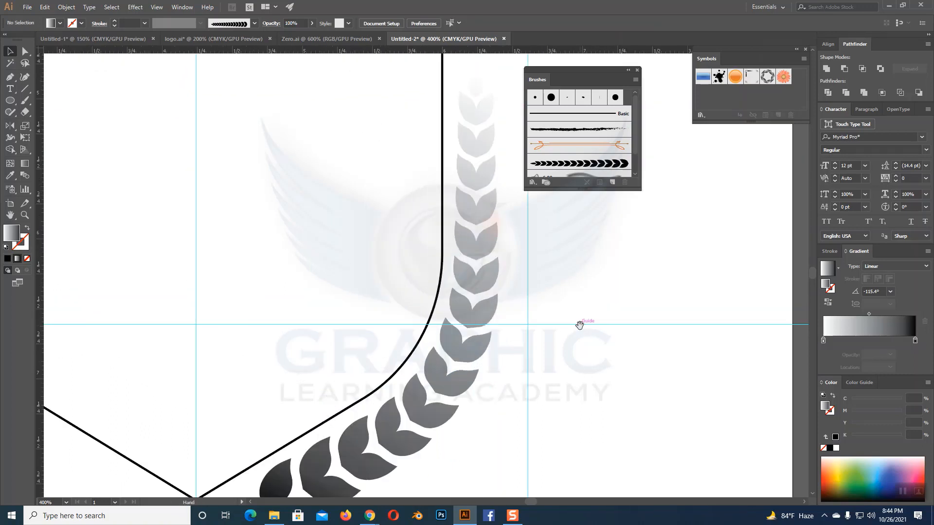
pyautogui.scroll(-5, 581, 325)
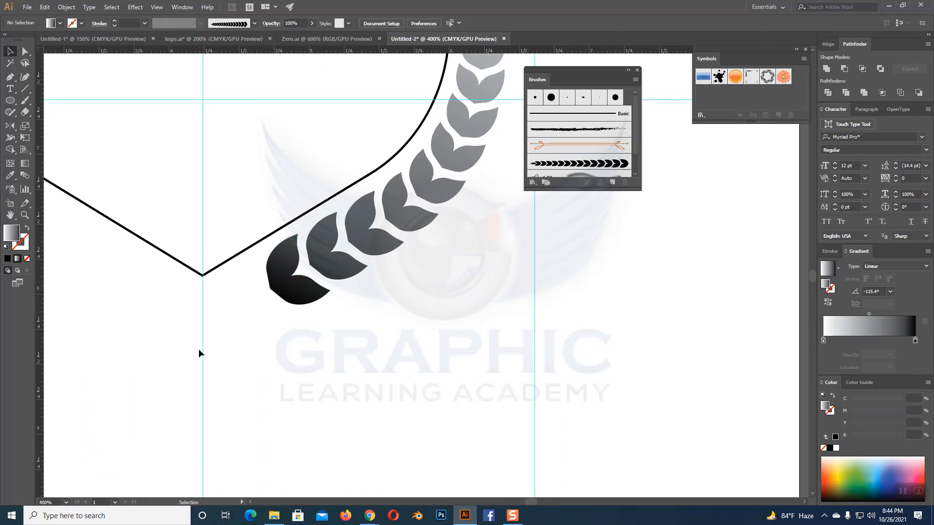
pyautogui.click(10, 77)
pyautogui.click(270, 289)
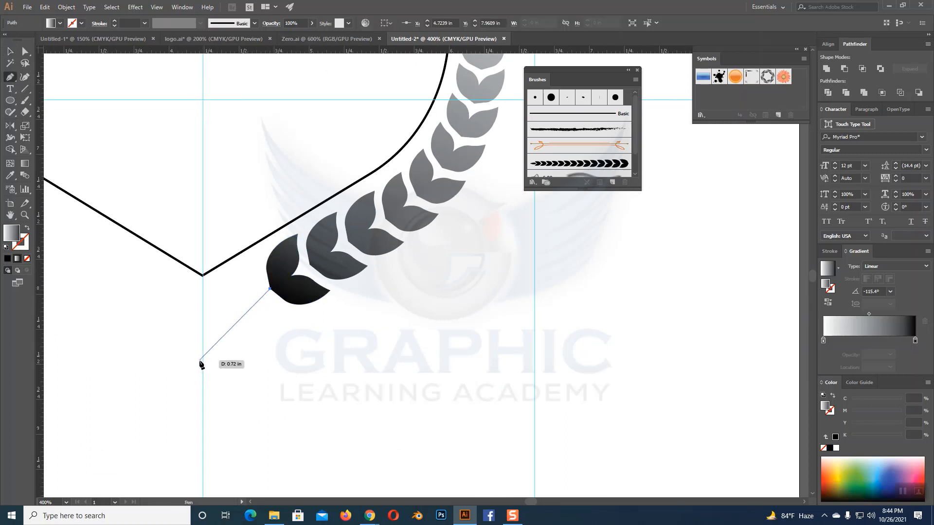
pyautogui.moveTo(190, 380); pyautogui.dragTo(178, 444)
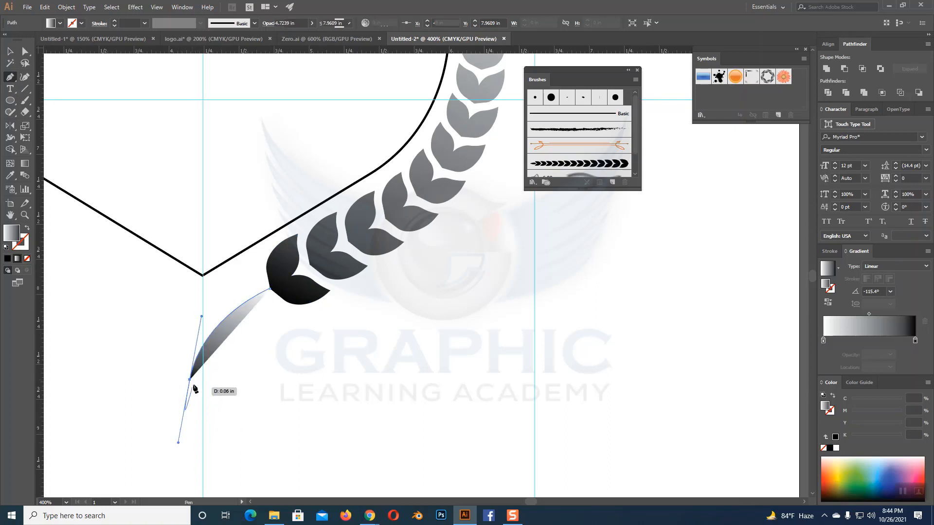
pyautogui.keyDown('alt'); pyautogui.click(189, 380); pyautogui.keyUp('alt')
pyautogui.keyDown('ctrl'); pyautogui.click(261, 397); pyautogui.keyUp('ctrl')
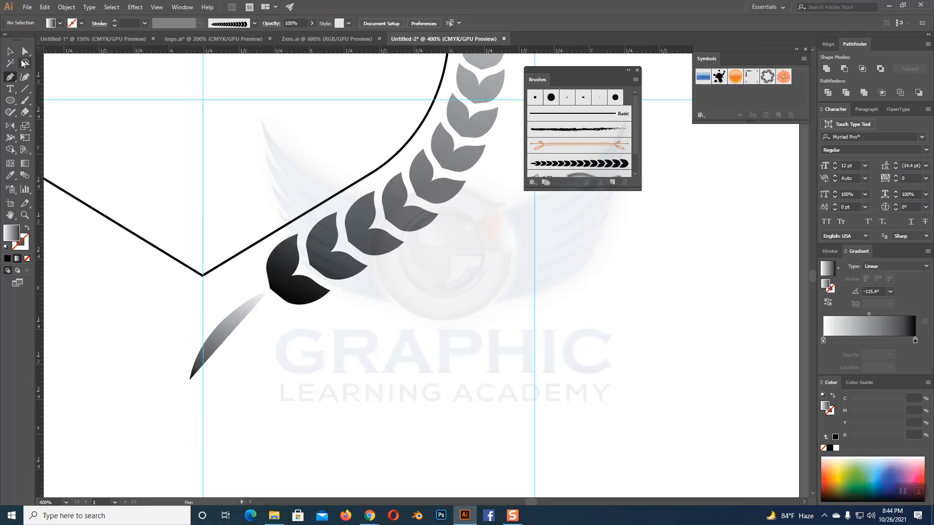
# - Swap the stem's gradient fill to its stroke and set the stroke weight to 2 pt
pyautogui.click(11, 52)
pyautogui.click(228, 318)
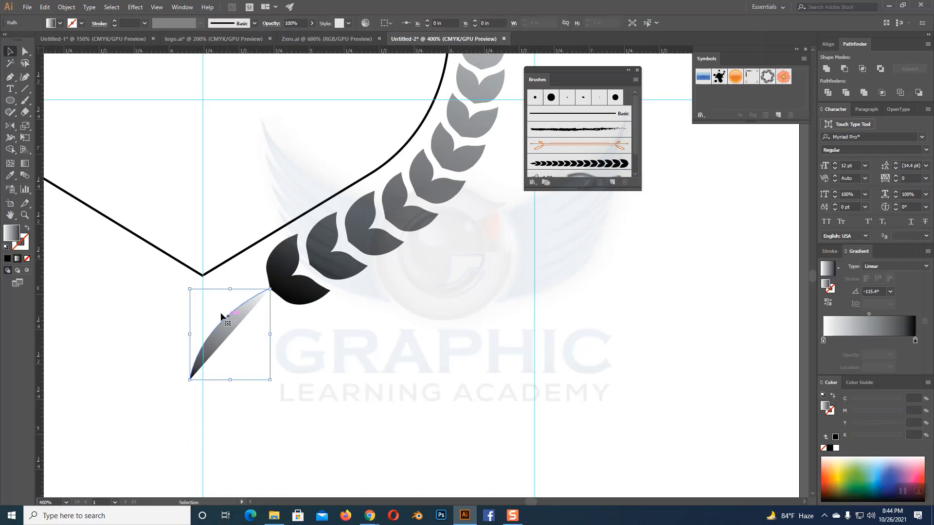
pyautogui.click(28, 228)
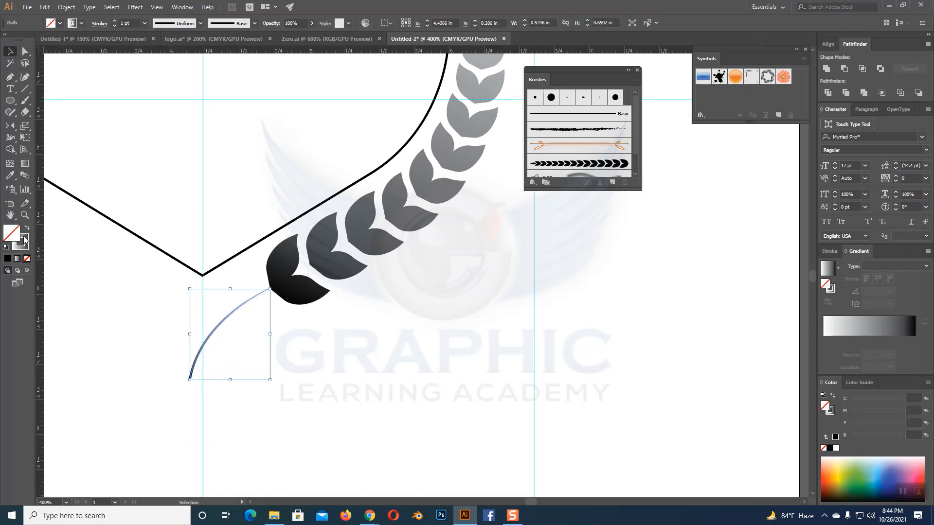
pyautogui.click(24, 240)
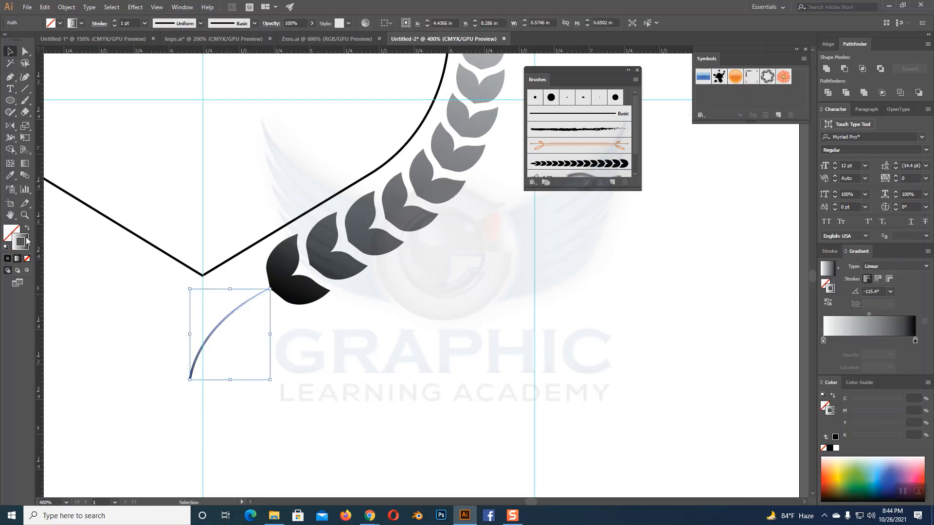
pyautogui.click(114, 21)
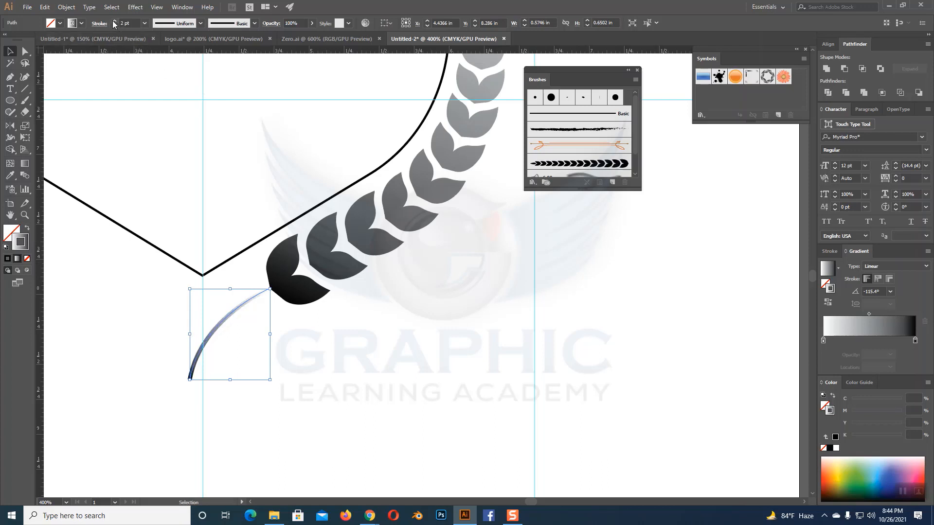
# - Apply a triangular tapering width profile to the stem's stroke and flip it so the lower end is thick
pyautogui.click(201, 23)
pyautogui.click(172, 100)
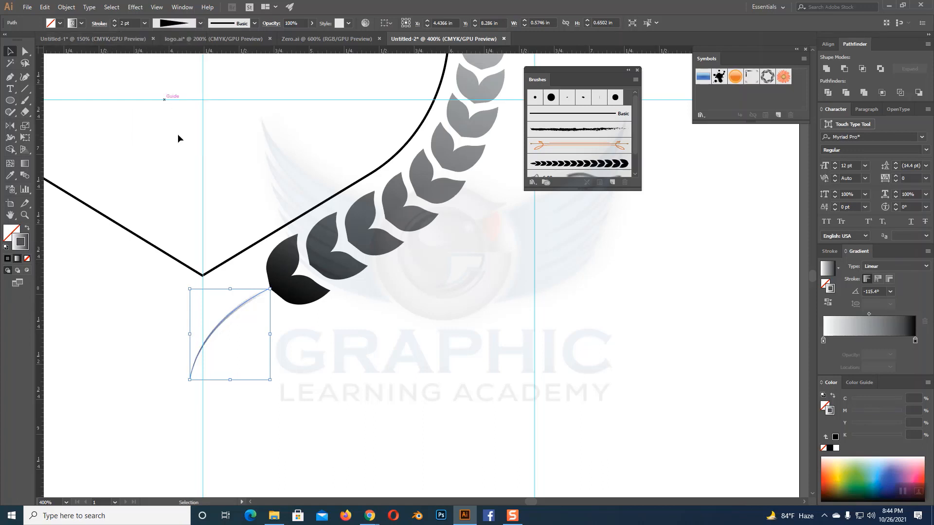
pyautogui.click(99, 24)
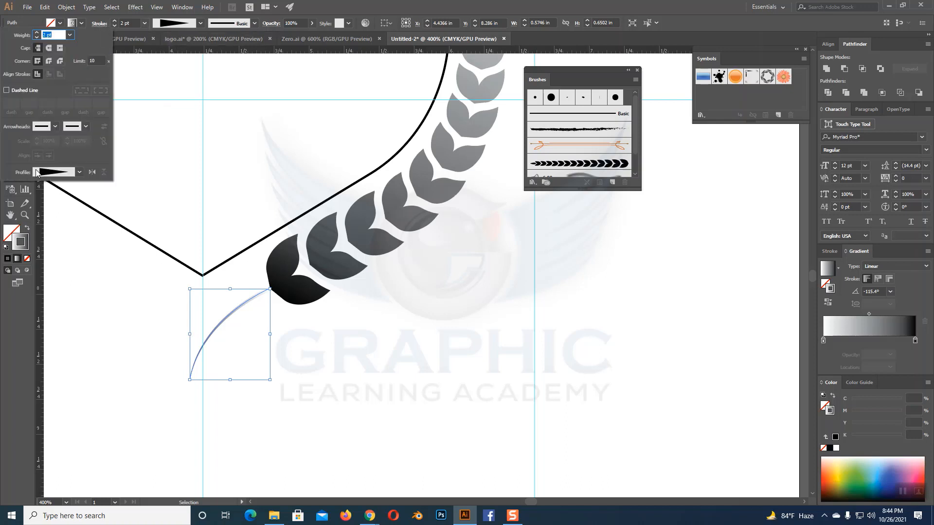
pyautogui.click(91, 173)
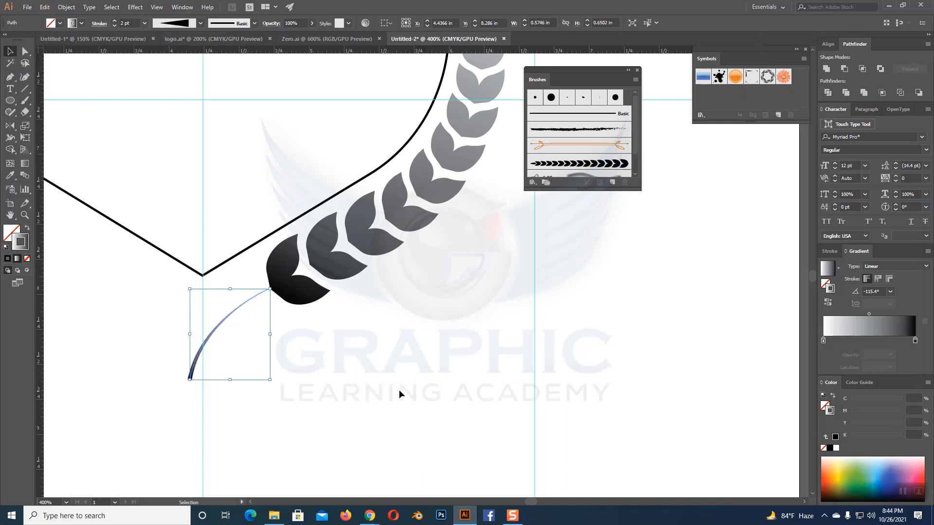
# - Set the stem stroke's ends to a round cap
pyautogui.click(399, 391)
pyautogui.click(212, 333)
pyautogui.click(99, 23)
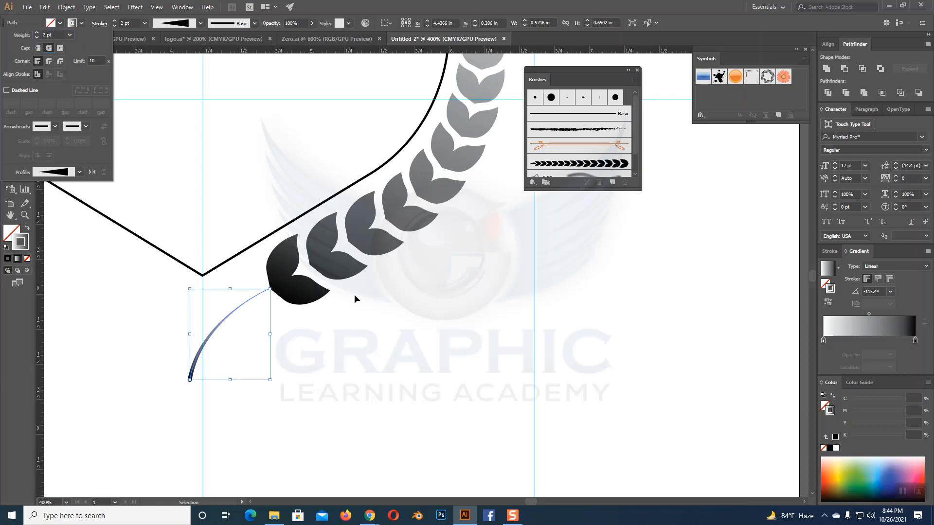
# - Change the curved stem's stroke from a gradient to solid black
pyautogui.click(369, 330)
pyautogui.click(370, 329)
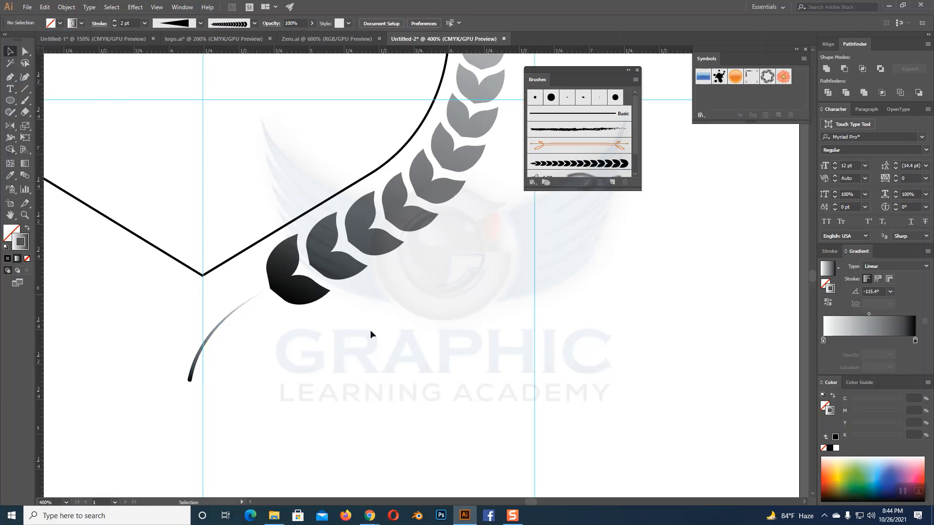
pyautogui.scroll(1, 228, 308)
pyautogui.click(237, 323)
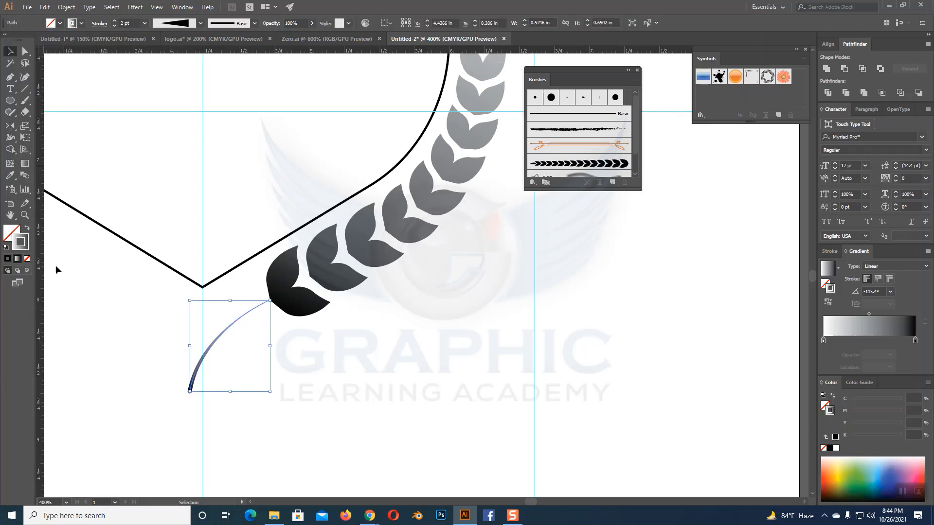
pyautogui.click(7, 259)
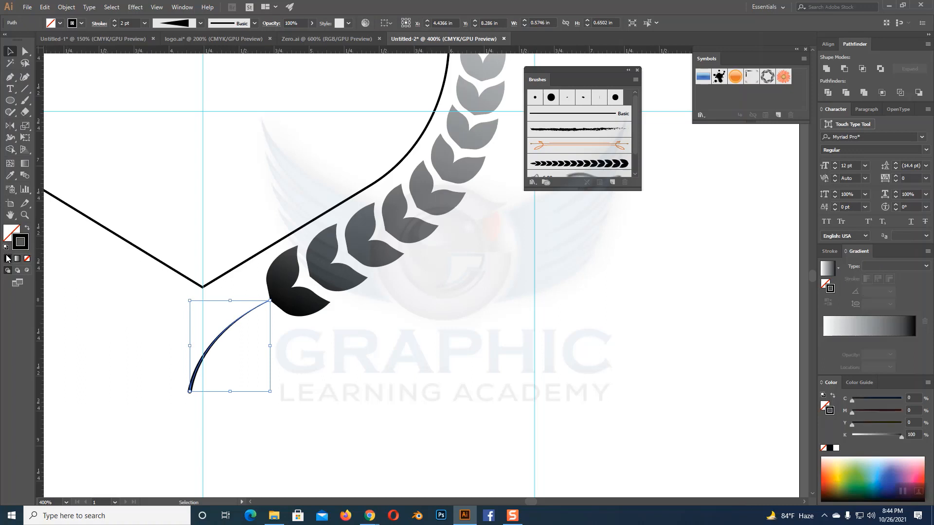
pyautogui.click(369, 368)
pyautogui.click(253, 311)
pyautogui.click(328, 354)
pyautogui.hotkey('ctrl', '-')
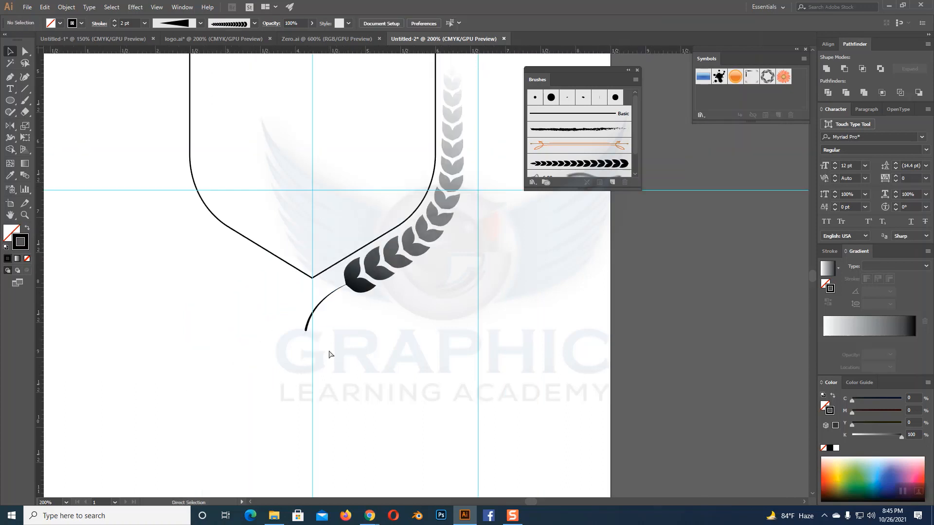
# - Set the stem's stroke weight to 3 pt
pyautogui.hotkey('ctrl', '+')
pyautogui.hotkey('ctrl', '+')
pyautogui.hotkey('ctrl', '+')
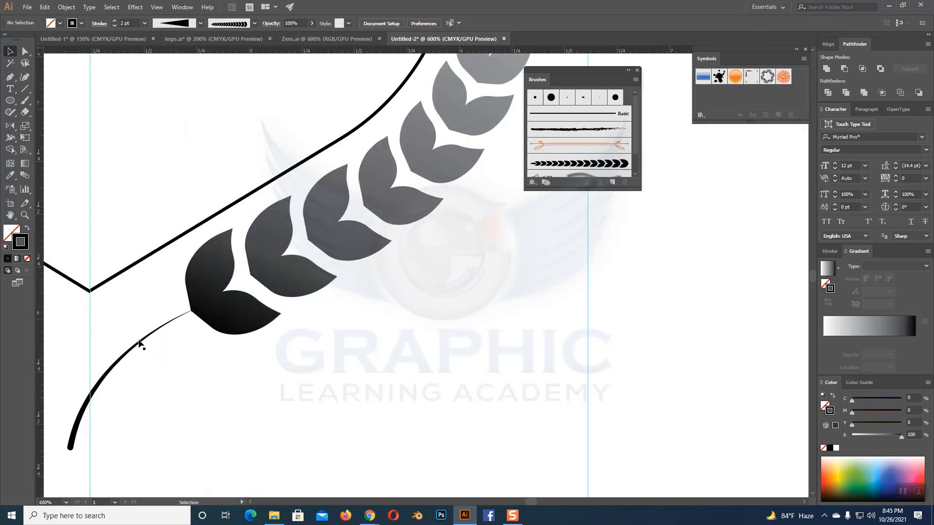
pyautogui.click(140, 344)
pyautogui.click(115, 21)
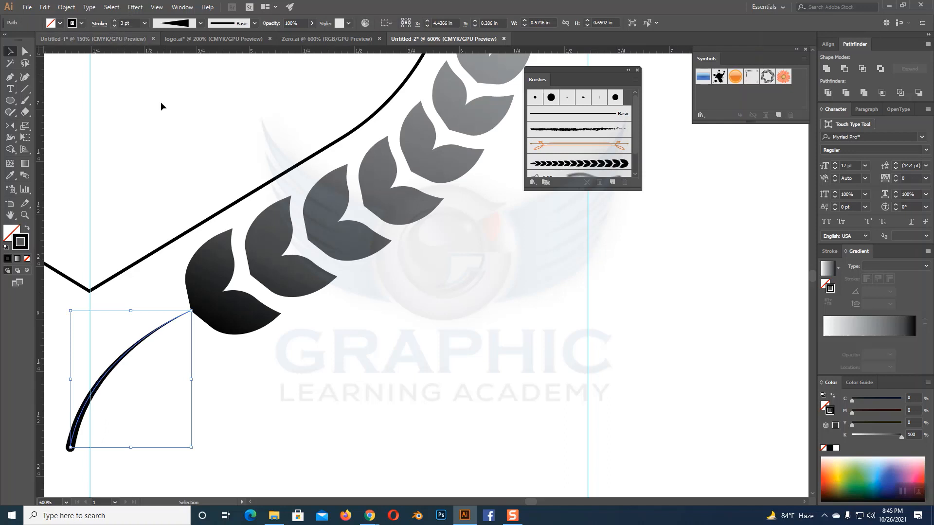
pyautogui.click(343, 434)
# - Extend the stem's upper anchor point into the notch of the lowest leaf, at about X 4.87 in, Y 7.87 in
pyautogui.click(159, 331)
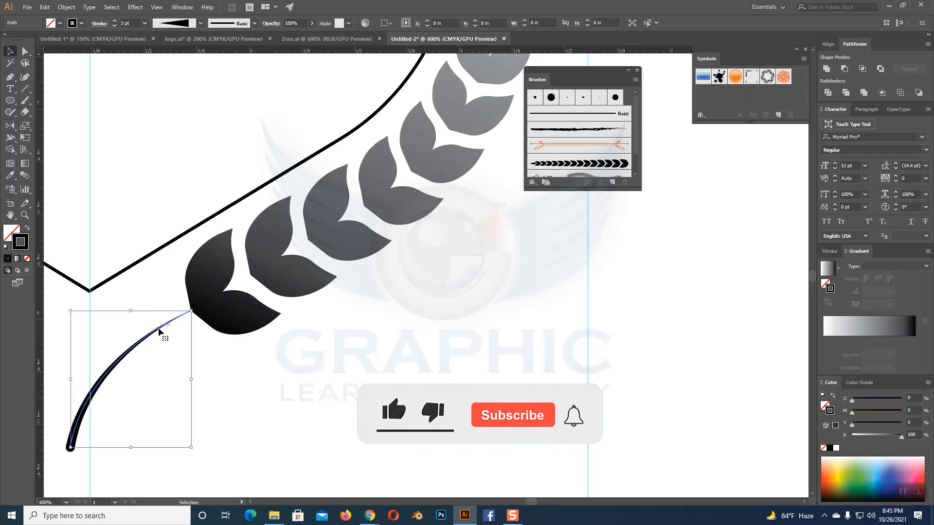
pyautogui.click(25, 51)
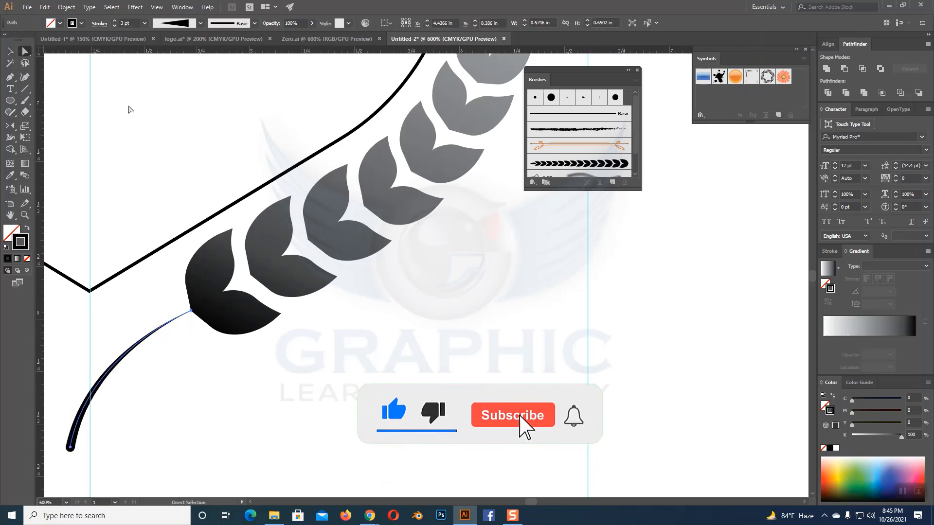
pyautogui.click(192, 310)
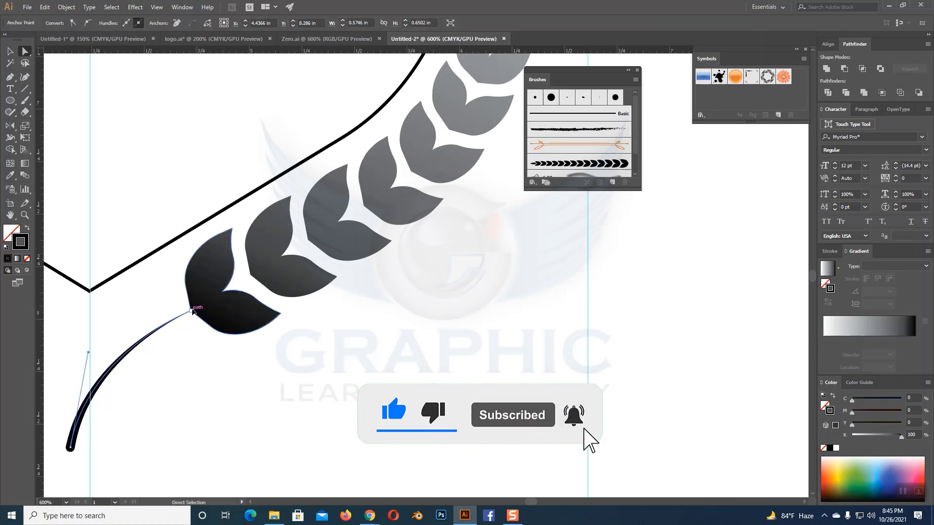
pyautogui.moveTo(191, 310); pyautogui.dragTo(222, 292)
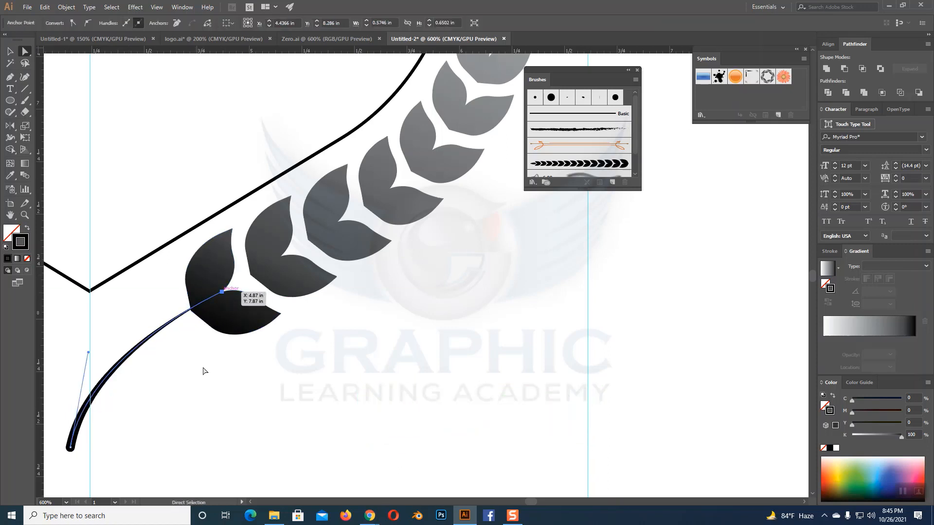
pyautogui.moveTo(88, 353)
pyautogui.mouseDown()
pyautogui.moveTo(88, 341)
pyautogui.moveTo(74, 356)
pyautogui.mouseUp()
pyautogui.click(272, 437)
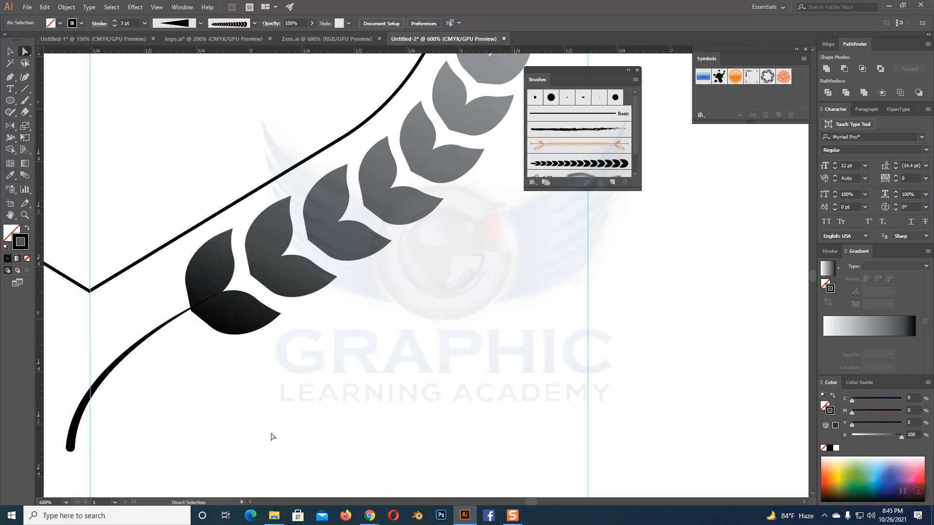
# - Shift the stem's lower end anchor about 0.02 in rightward and 0.02 in downward
pyautogui.moveTo(272, 436); pyautogui.dragTo(73, 292)
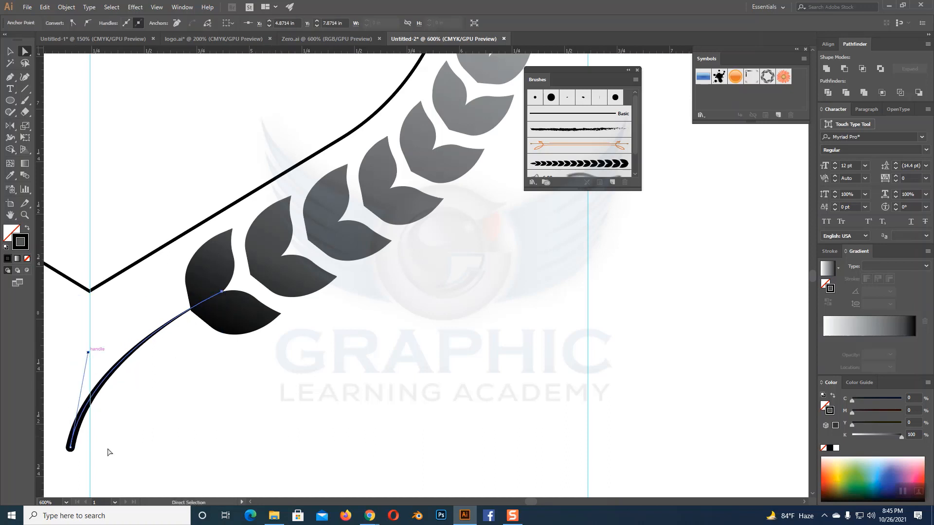
pyautogui.moveTo(72, 449); pyautogui.dragTo(75, 452)
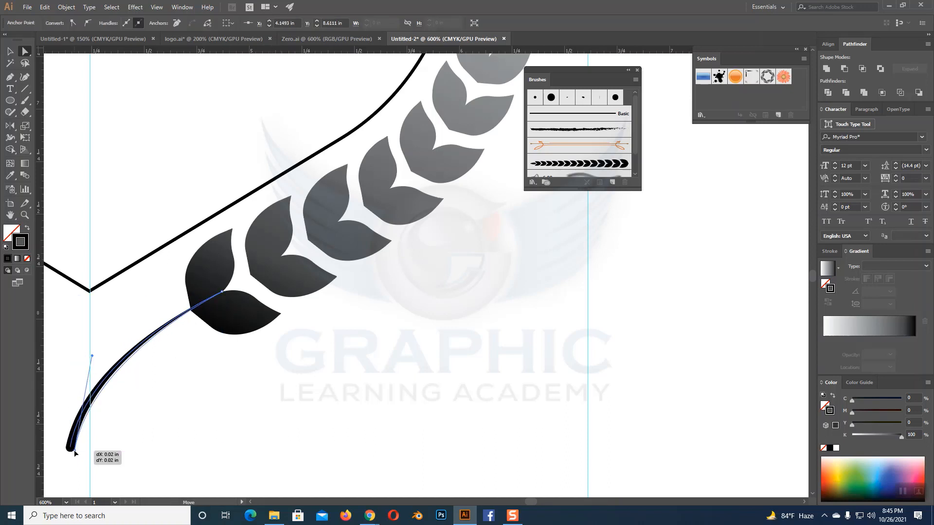
pyautogui.click(336, 456)
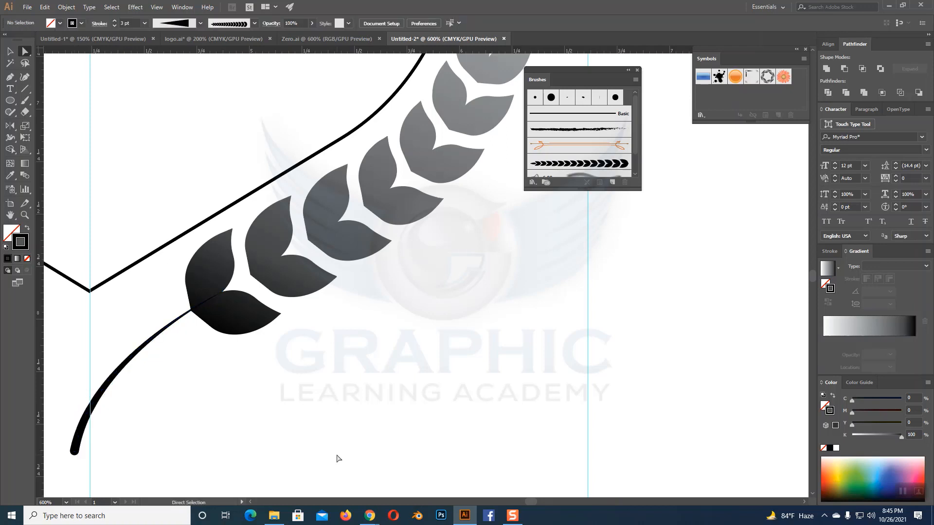
pyautogui.hotkey('ctrl', '-')
pyautogui.hotkey('ctrl', '-')
pyautogui.hotkey('ctrl', '-')
pyautogui.scroll(3, 338, 458)
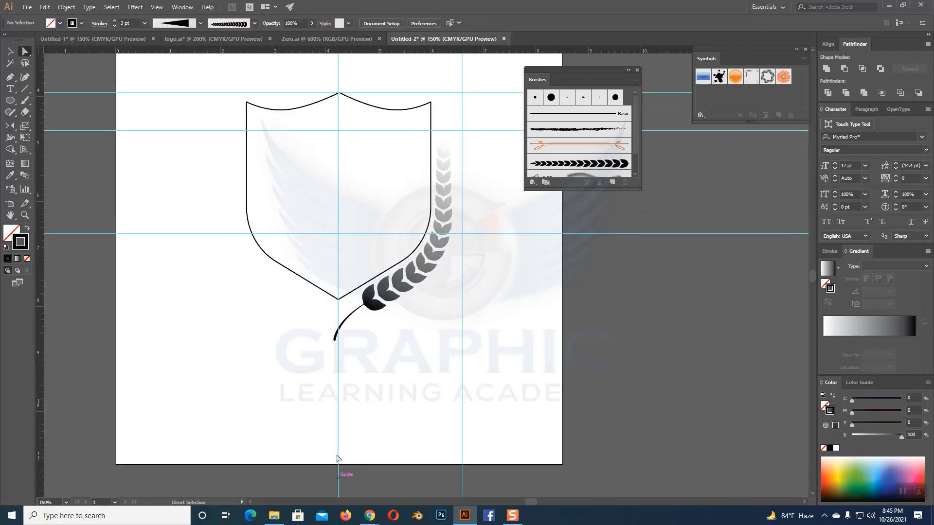
# - Reflect a copy of the leaf branch, its tip leaf and the stem across the shield's vertical center guide
pyautogui.click(10, 51)
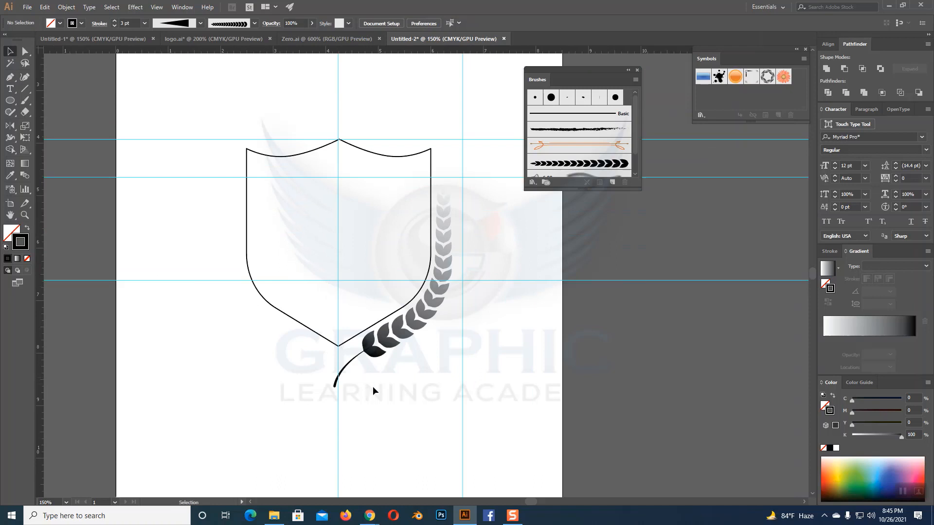
pyautogui.click(386, 348)
pyautogui.keyDown('shift'); pyautogui.click(393, 347); pyautogui.keyUp('shift')
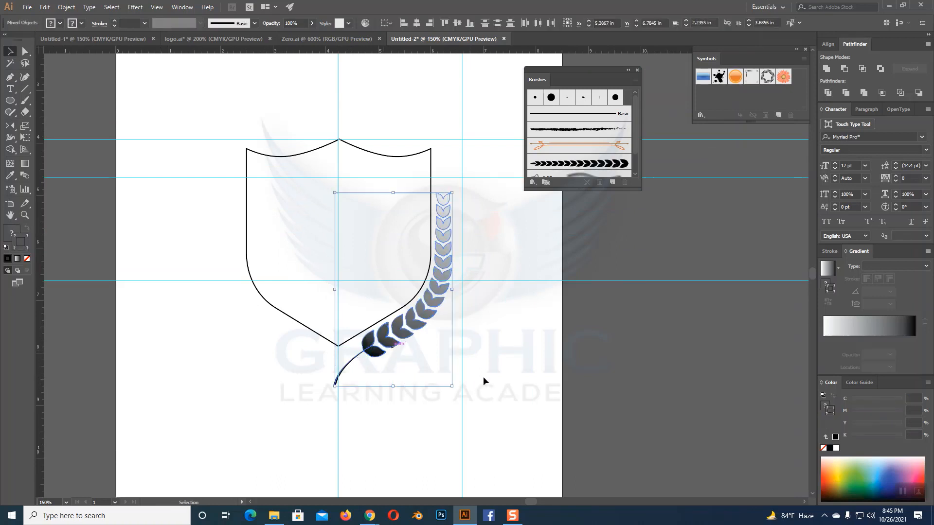
pyautogui.click(505, 344)
pyautogui.click(444, 189)
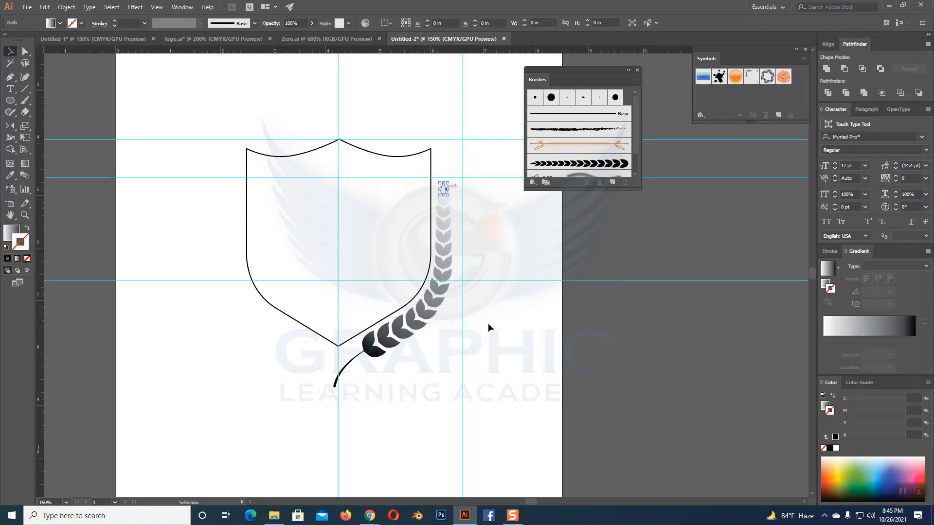
pyautogui.keyDown('shift'); pyautogui.click(394, 342); pyautogui.keyUp('shift')
pyautogui.keyDown('shift'); pyautogui.click(350, 361); pyautogui.keyUp('shift')
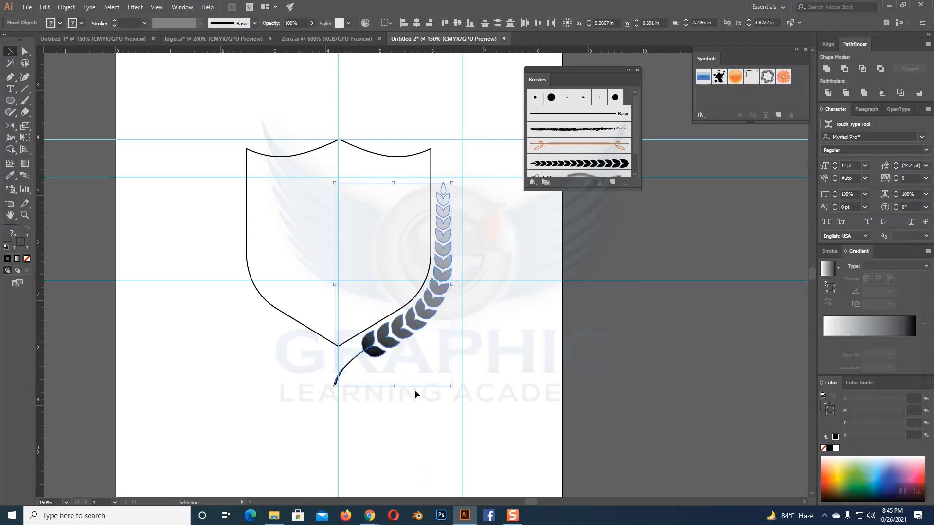
pyautogui.press('a')
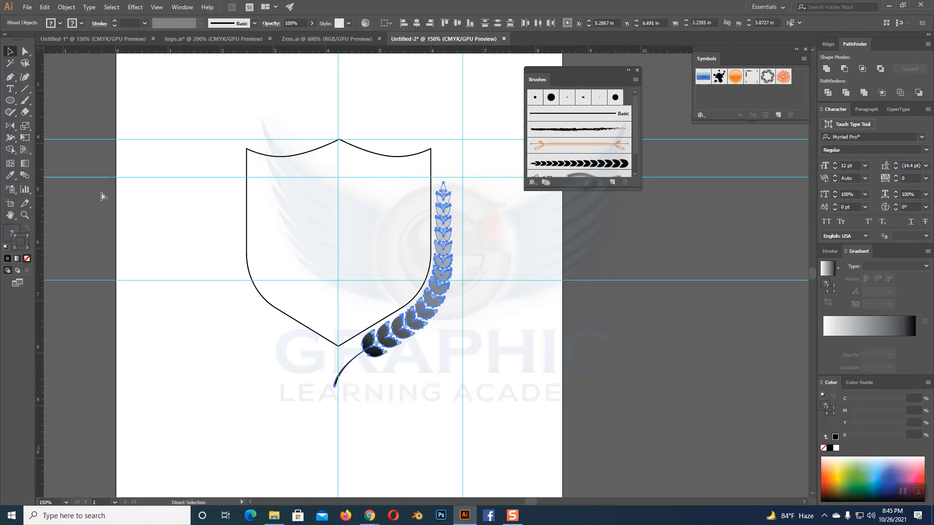
pyautogui.press('v')
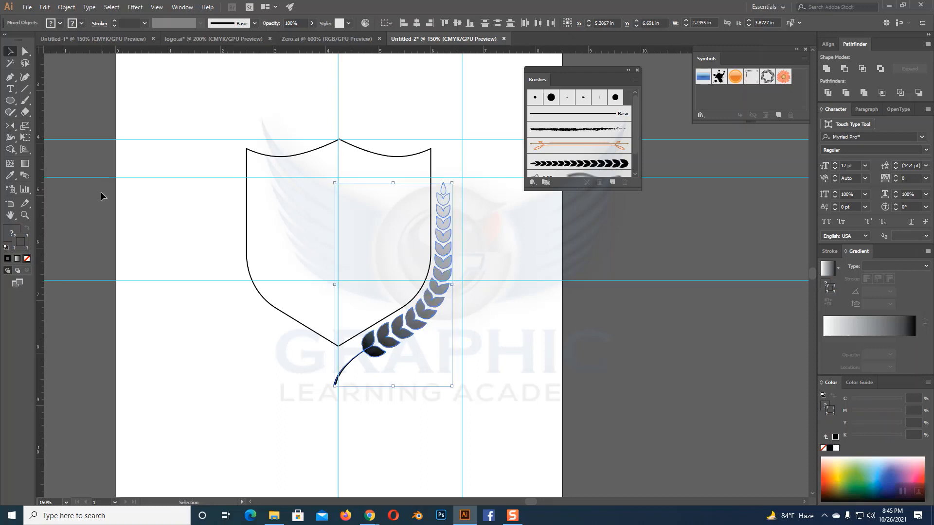
pyautogui.click(10, 126)
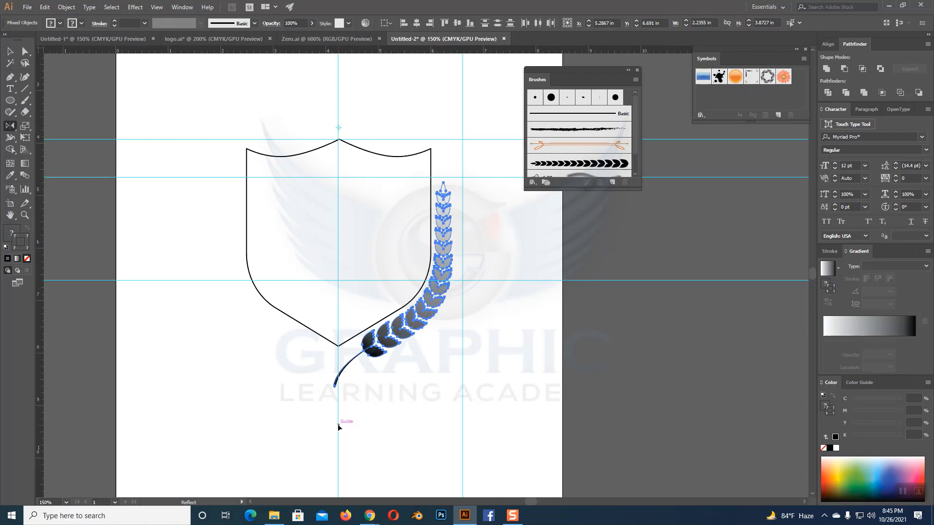
pyautogui.moveTo(339, 428); pyautogui.dragTo(338, 425)
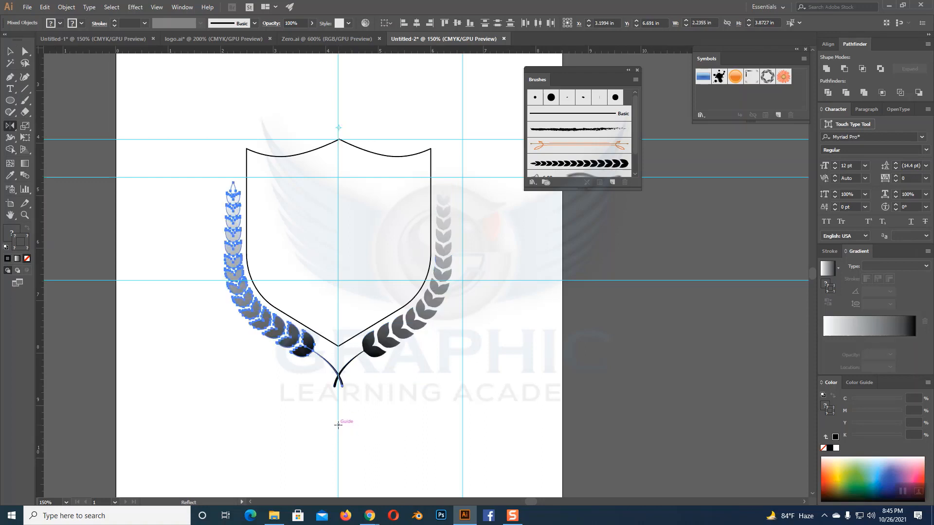
pyautogui.press('v')
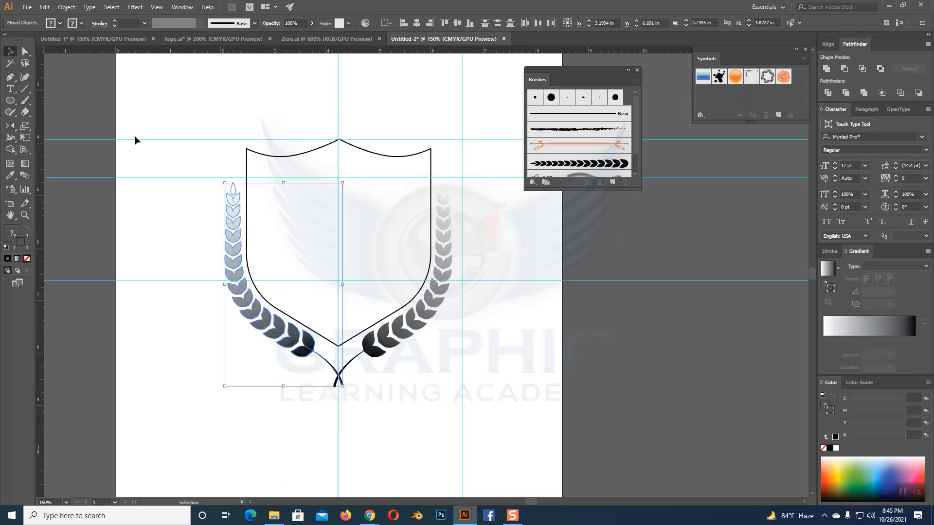
pyautogui.click(135, 140)
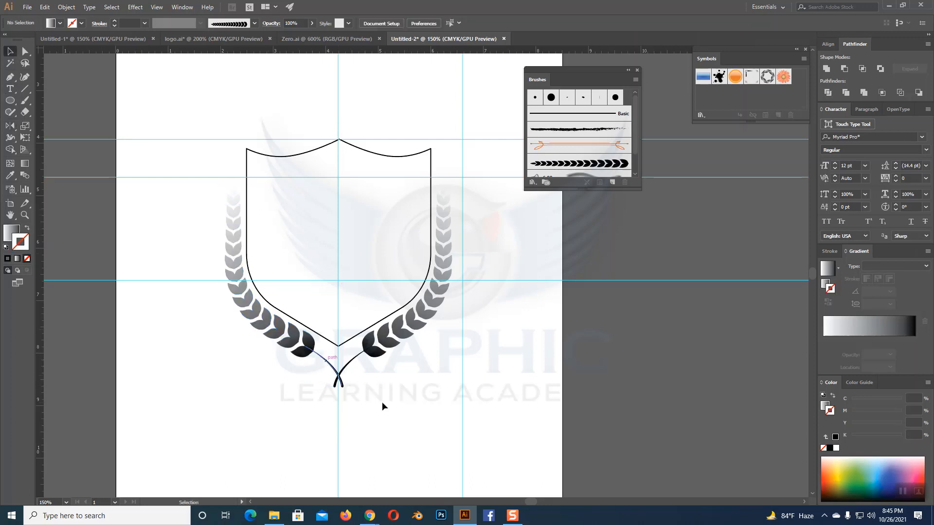
# - Examine the crossing of the two stems beneath the shield's tip and the overall symmetry of the emblem
pyautogui.press('a')
pyautogui.hotkey('ctrl', '+')
pyautogui.hotkey('ctrl', '+')
pyautogui.scroll(-7, 387, 400)
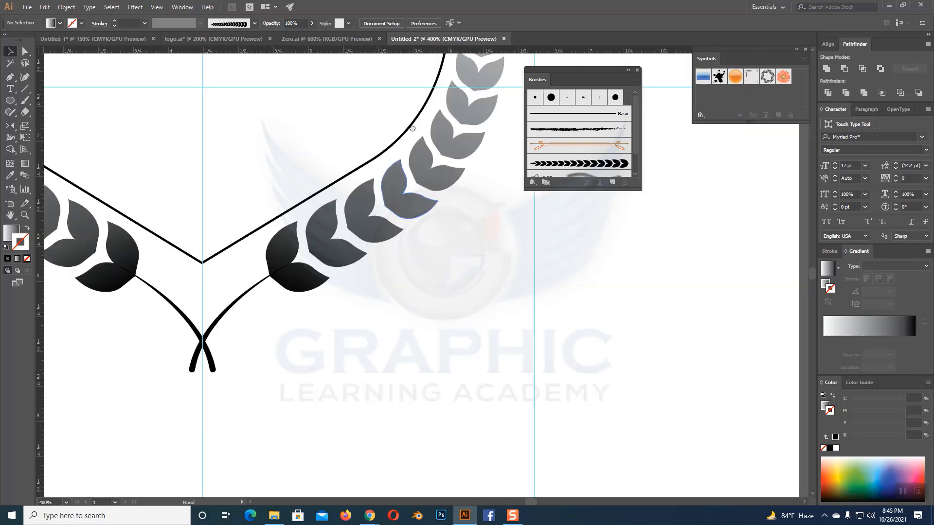
pyautogui.hotkey('ctrl', '-')
pyautogui.hotkey('ctrl', '-')
pyautogui.hotkey('ctrl', '-')
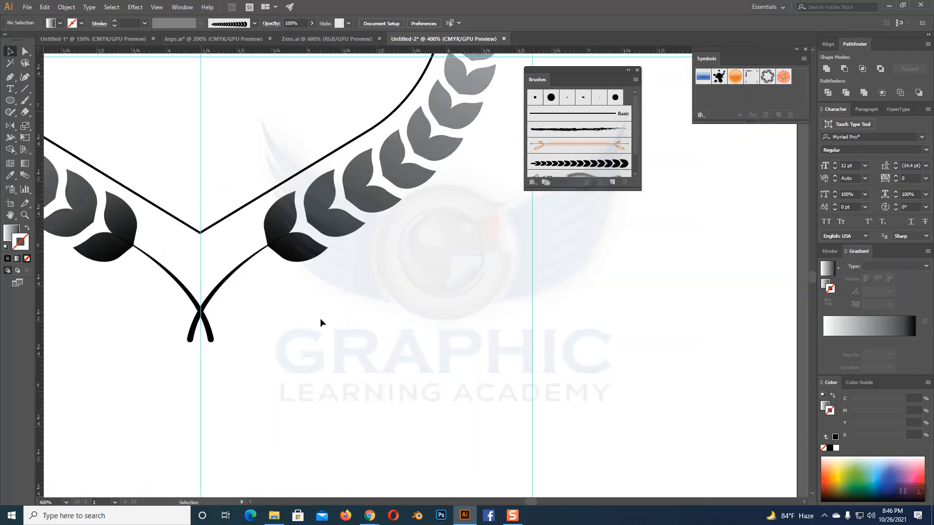
pyautogui.scroll(3, 321, 323)
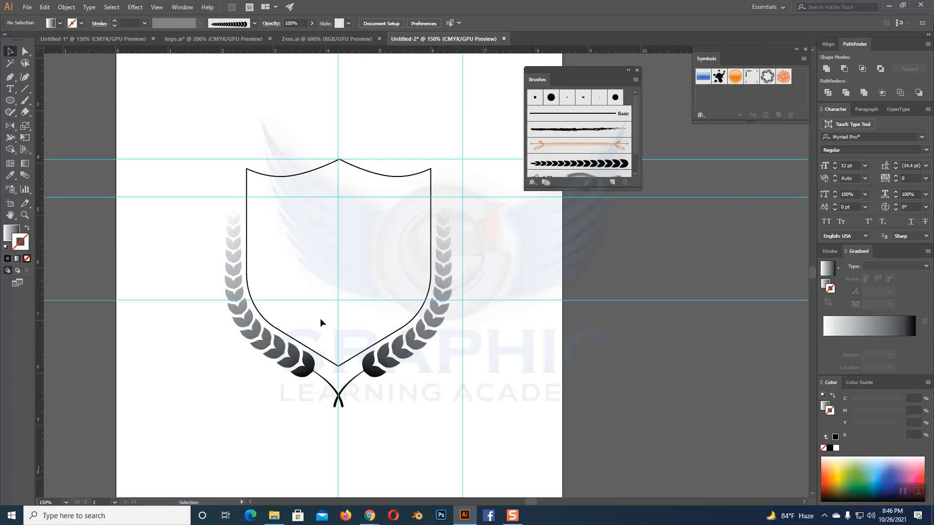
pyautogui.click(323, 164)
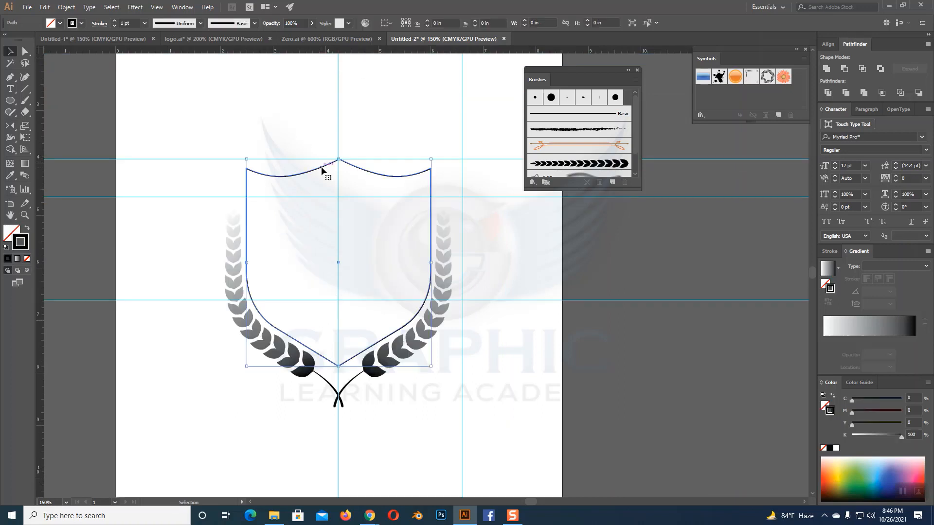
pyautogui.click(427, 116)
pyautogui.click(279, 178)
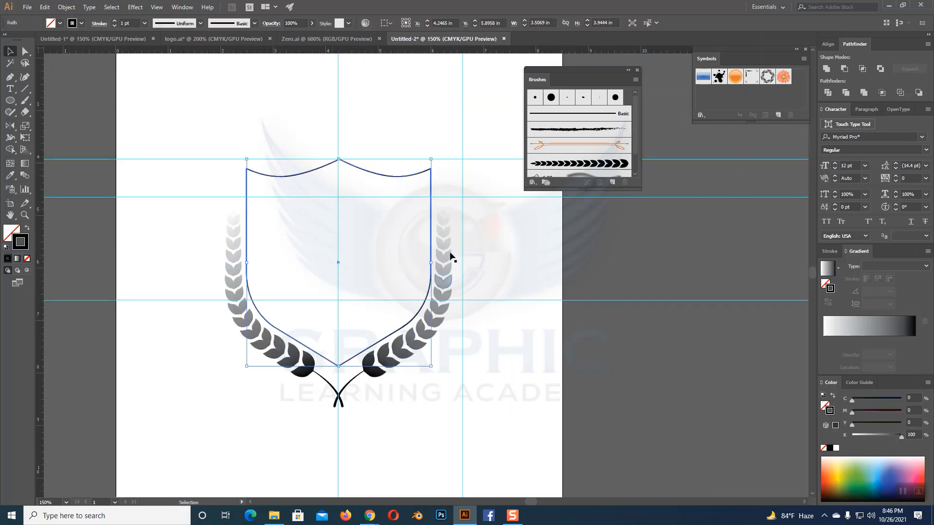
pyautogui.click(447, 220)
pyautogui.click(477, 226)
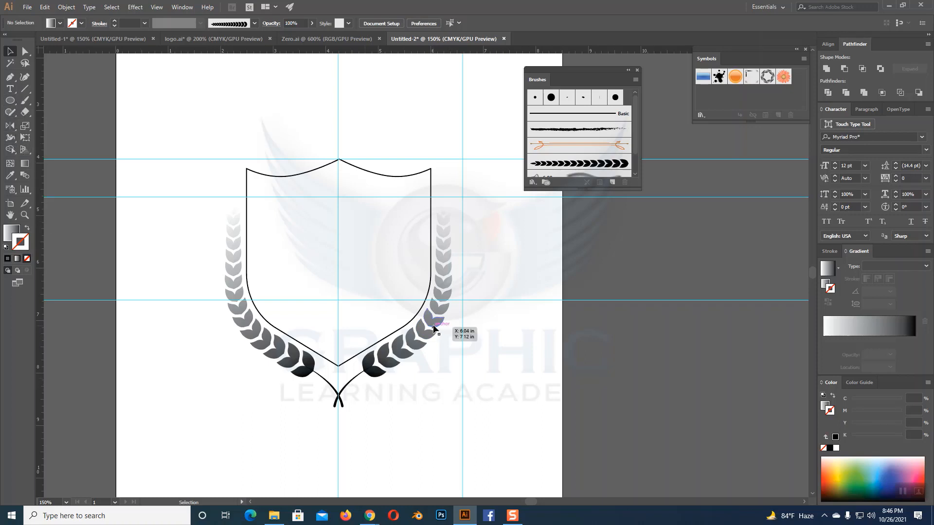
# - Select the leaf branch and tip leaf on the shield's right side and switch their gradient's black stop to CMYK colour
pyautogui.click(447, 321)
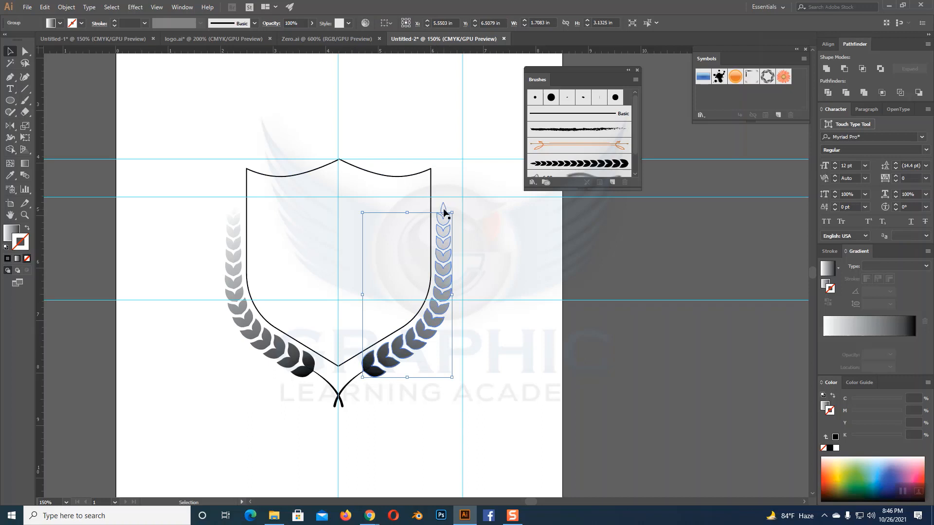
pyautogui.keyDown('shift'); pyautogui.click(444, 212); pyautogui.keyUp('shift')
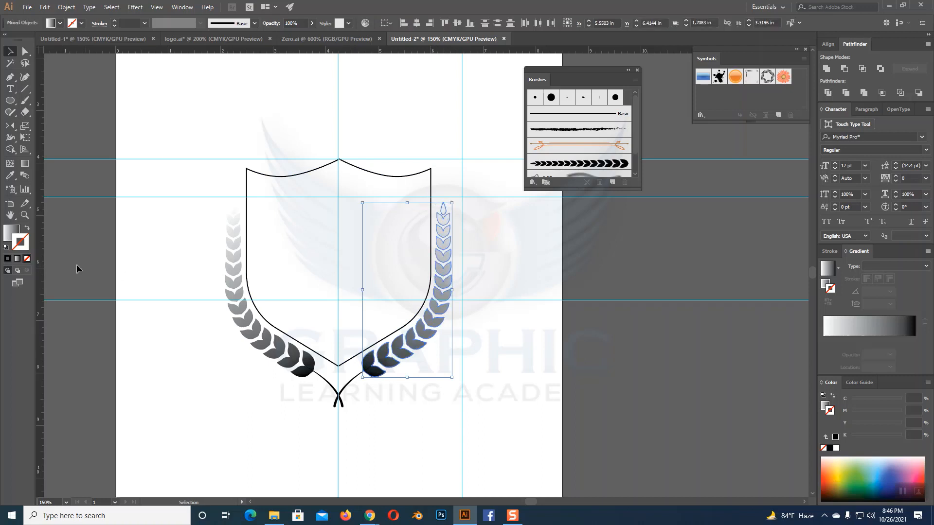
pyautogui.click(10, 238)
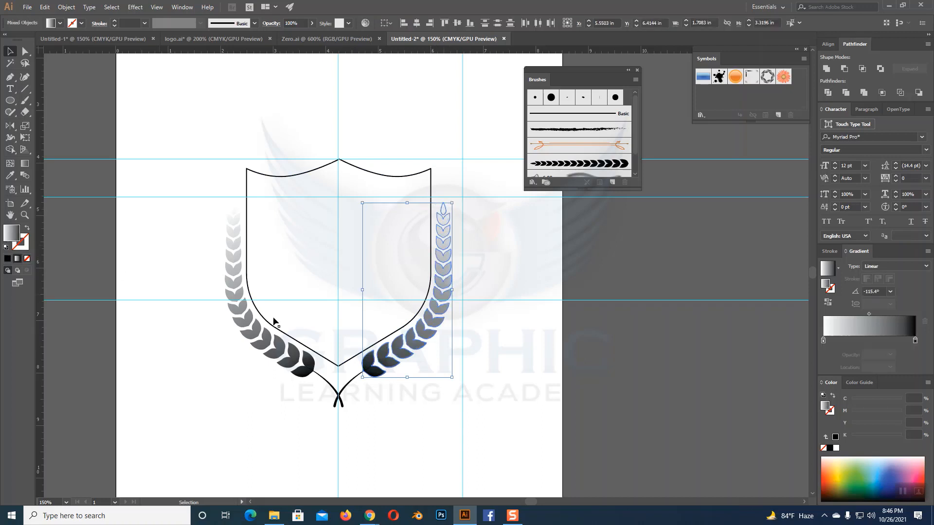
pyautogui.doubleClick(915, 340)
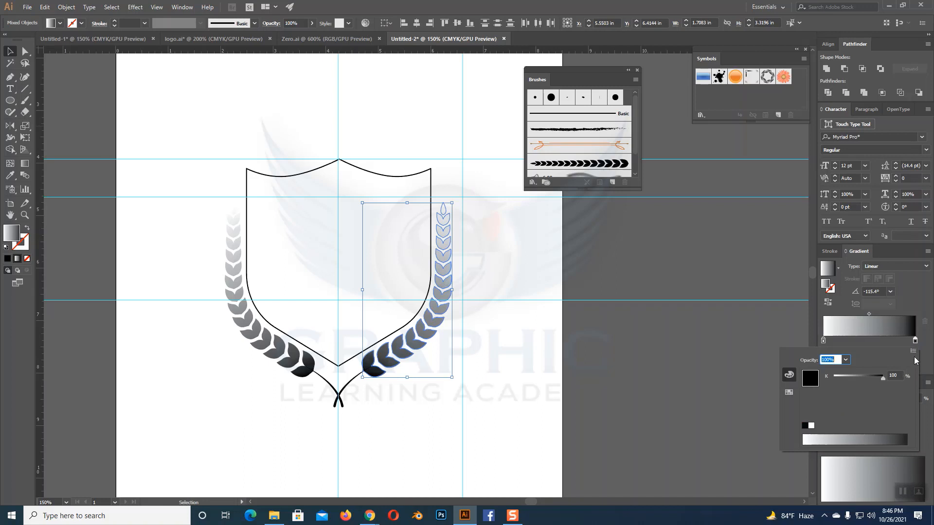
pyautogui.click(913, 351)
pyautogui.click(863, 385)
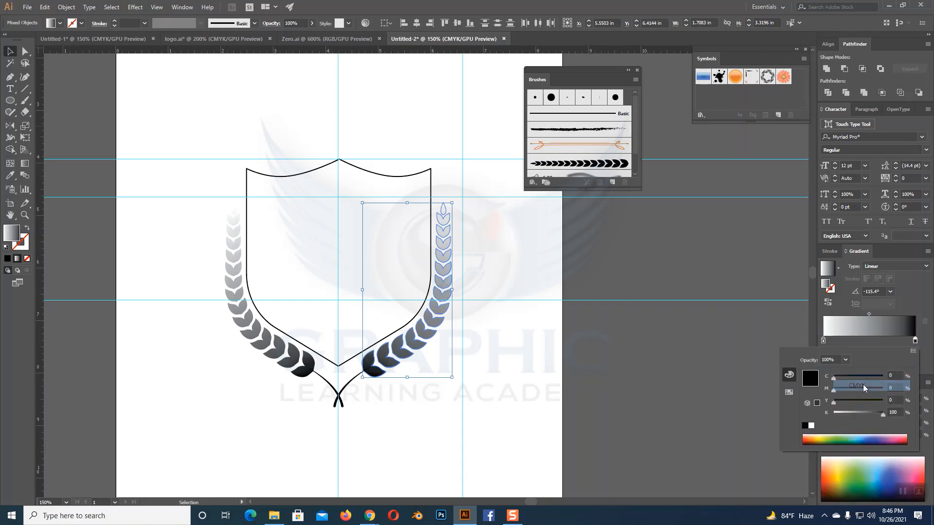
# - Recolor the gradient's black stop to dark blue, C 87.45, M 45.88, Y 14.9, K 48
pyautogui.click(860, 439)
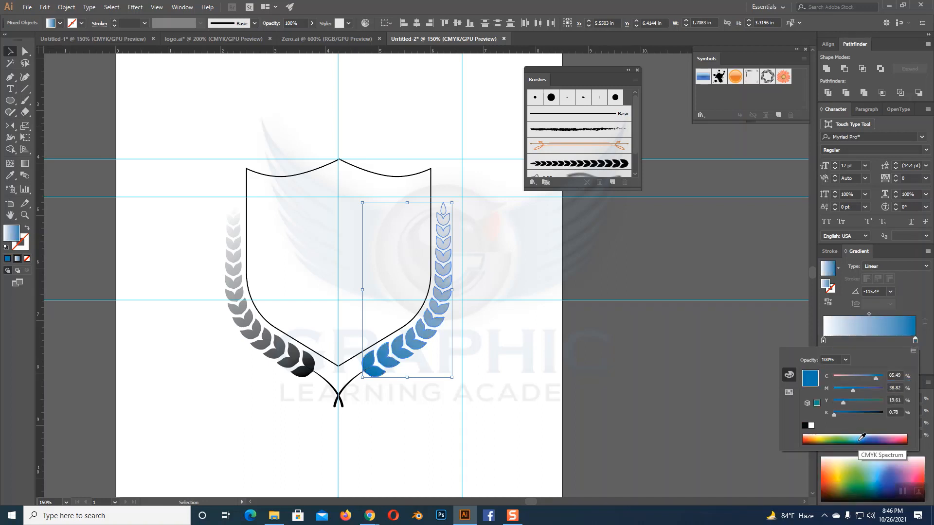
pyautogui.click(865, 436)
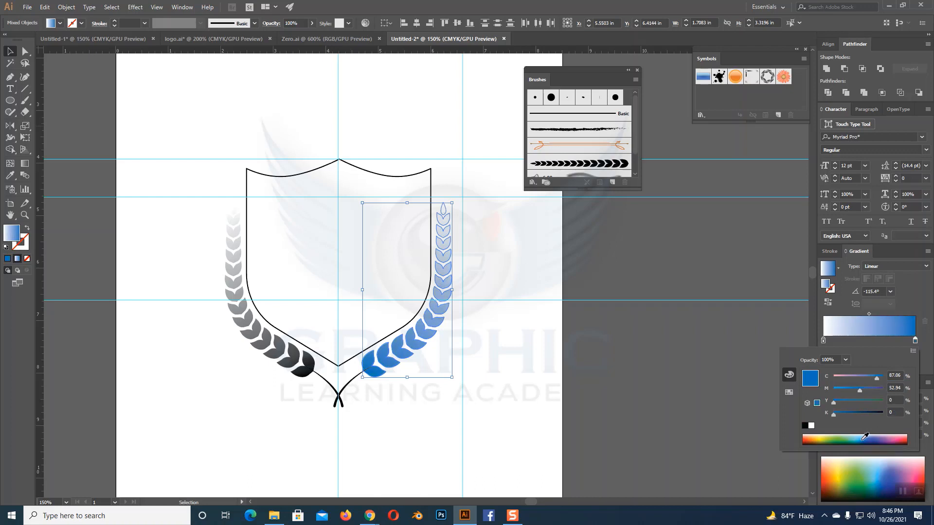
pyautogui.click(865, 438)
pyautogui.click(863, 437)
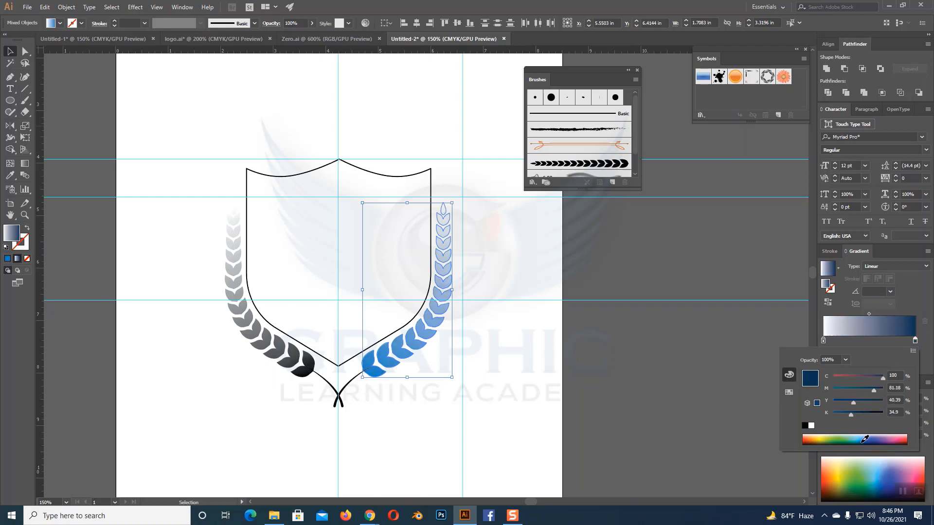
pyautogui.click(864, 437)
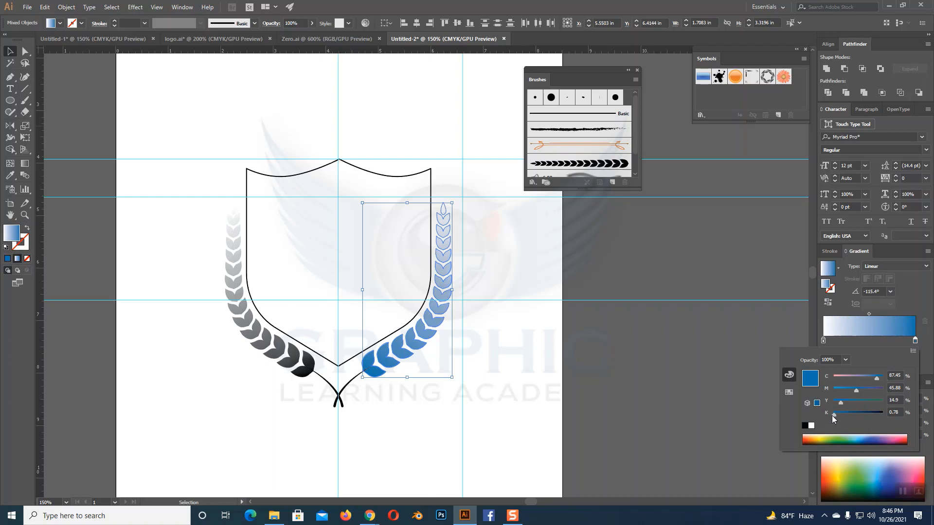
pyautogui.moveTo(832, 416); pyautogui.dragTo(856, 417)
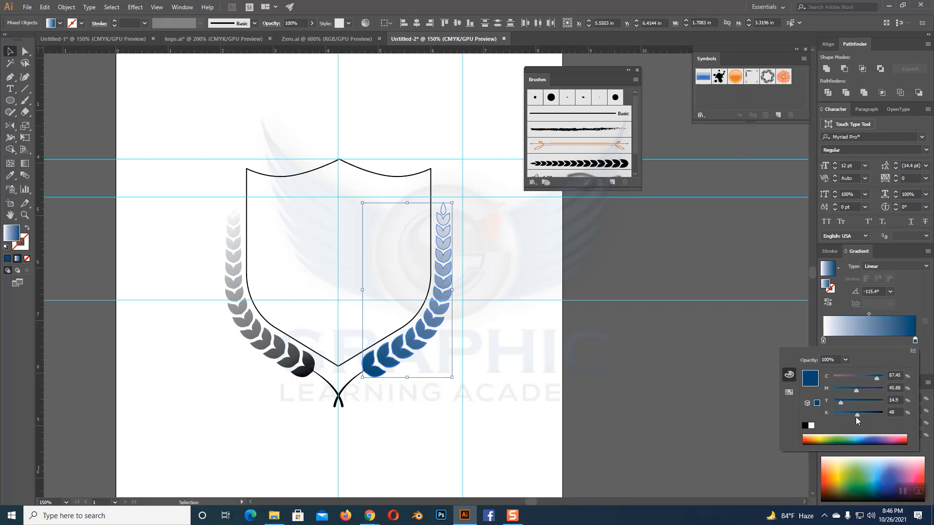
pyautogui.click(857, 347)
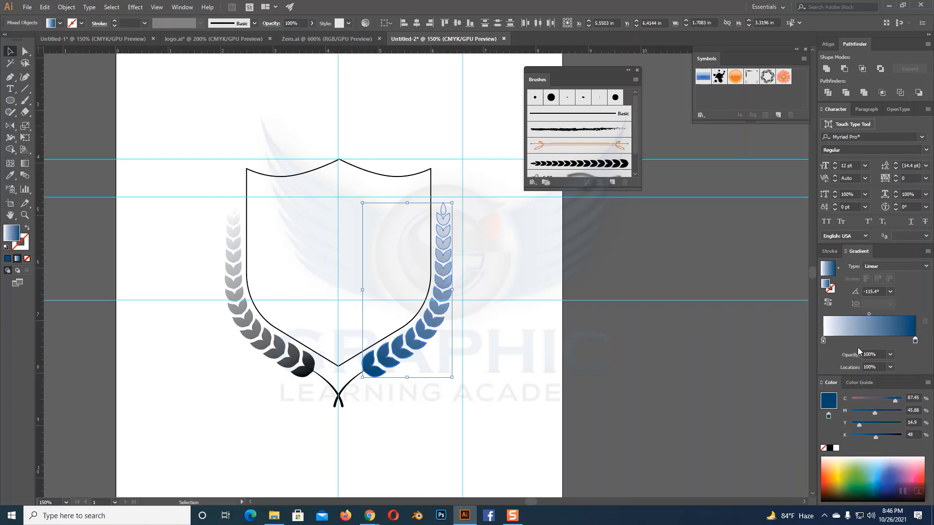
# - Recolor the gradient's white stop to light blue in CMYK, C 68.63, M 30.59, Y 0, K 0
pyautogui.doubleClick(824, 340)
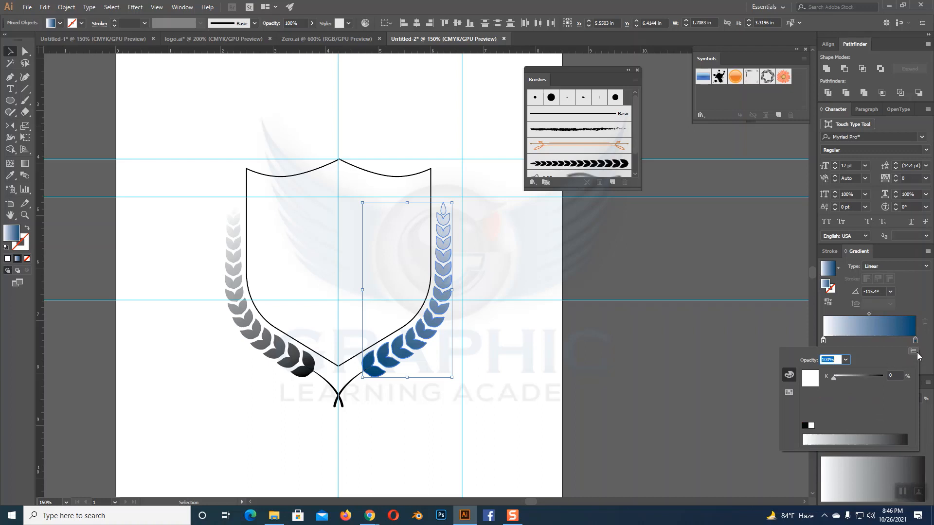
pyautogui.click(874, 384)
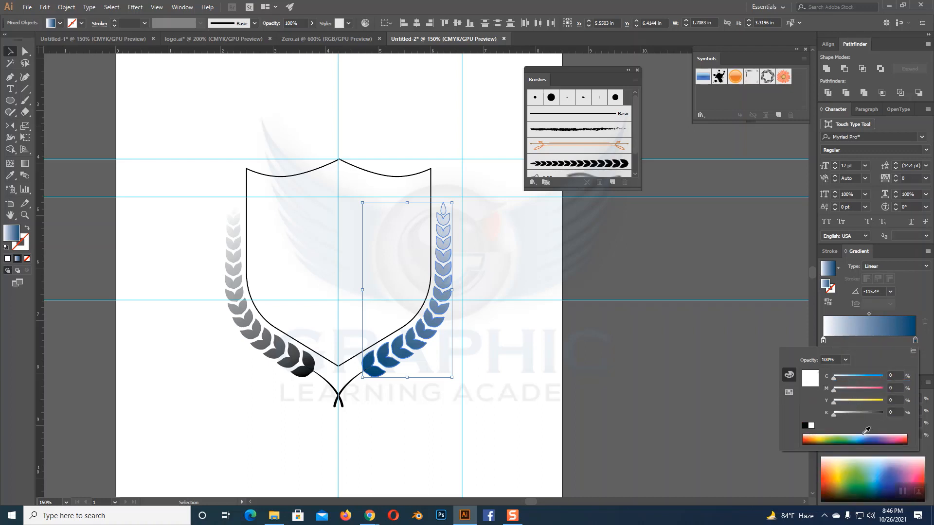
pyautogui.click(864, 436)
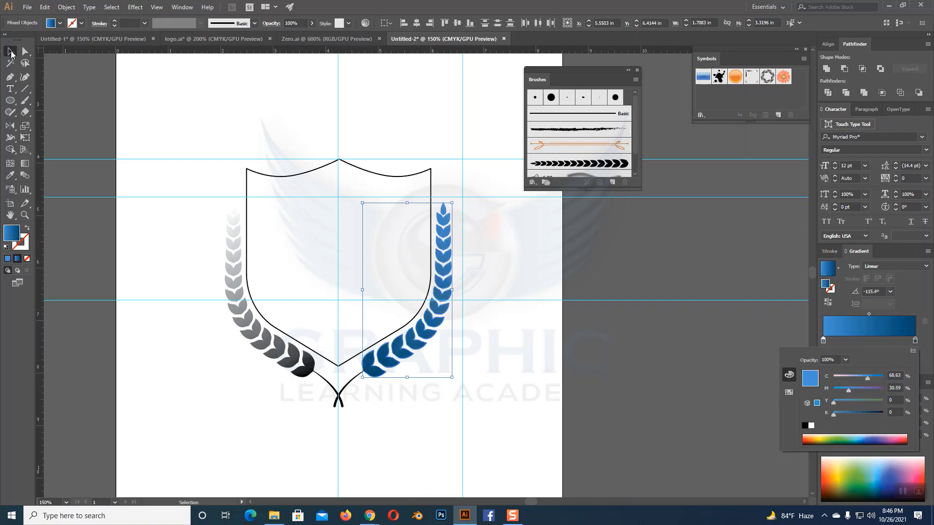
pyautogui.click(327, 205)
pyautogui.click(532, 264)
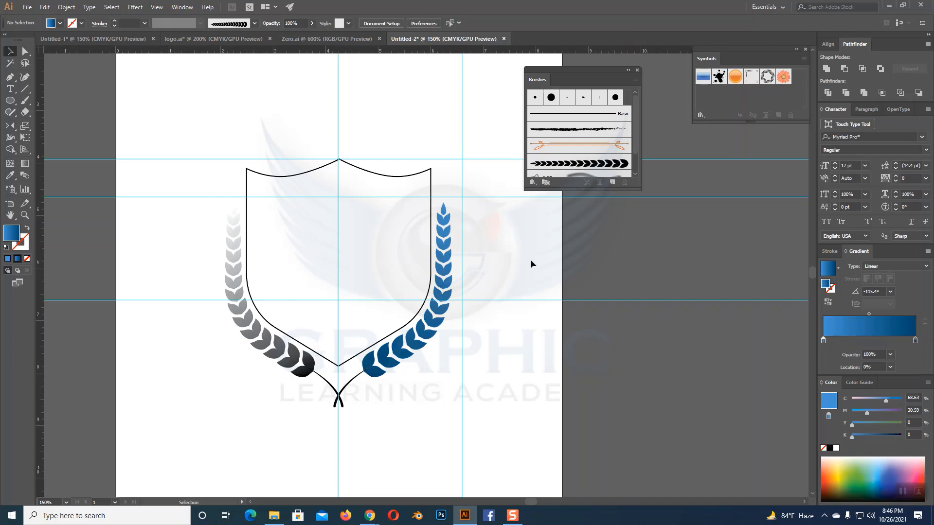
# - Fill the blue leaf branch and its tip leaf with the gold gradient sampled from the gold rectangle
pyautogui.click(443, 214)
pyautogui.click(532, 249)
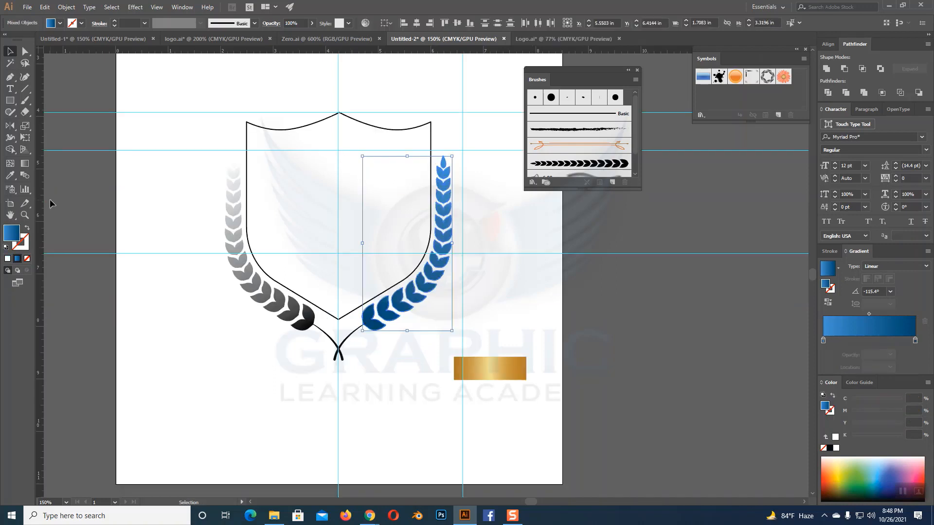
pyautogui.press('i')
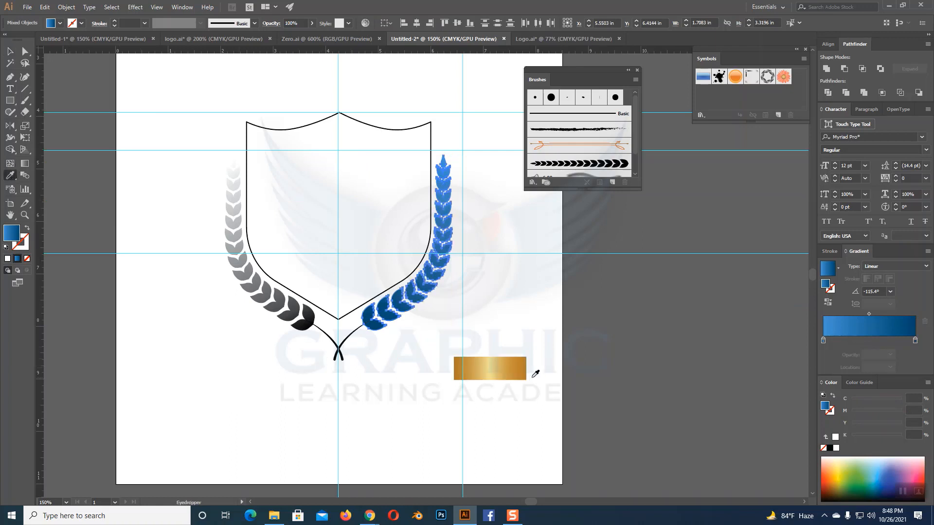
pyautogui.click(506, 360)
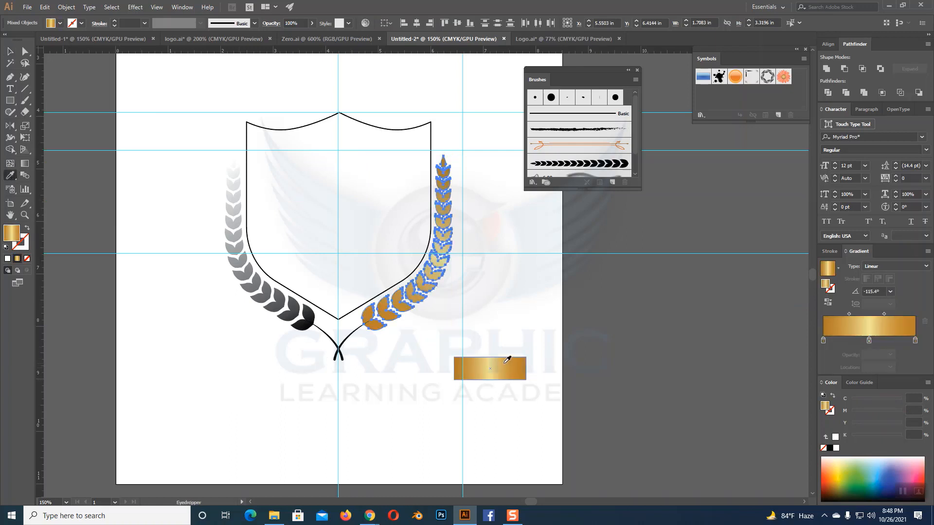
# - Redirect the branch's gold gradient to about -120.6° and reduce it to two stops, with pale gold at 0% and dark gold at the other end
pyautogui.click(27, 163)
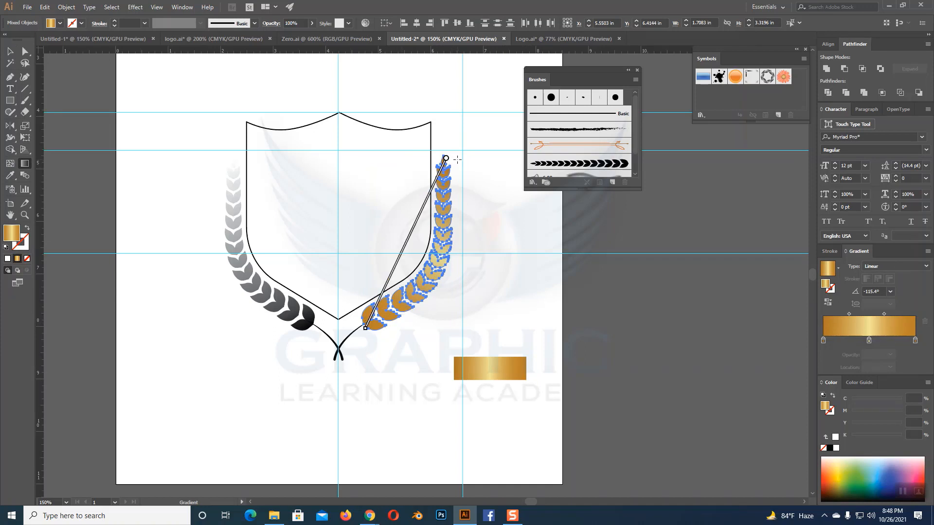
pyautogui.moveTo(457, 159); pyautogui.dragTo(338, 365)
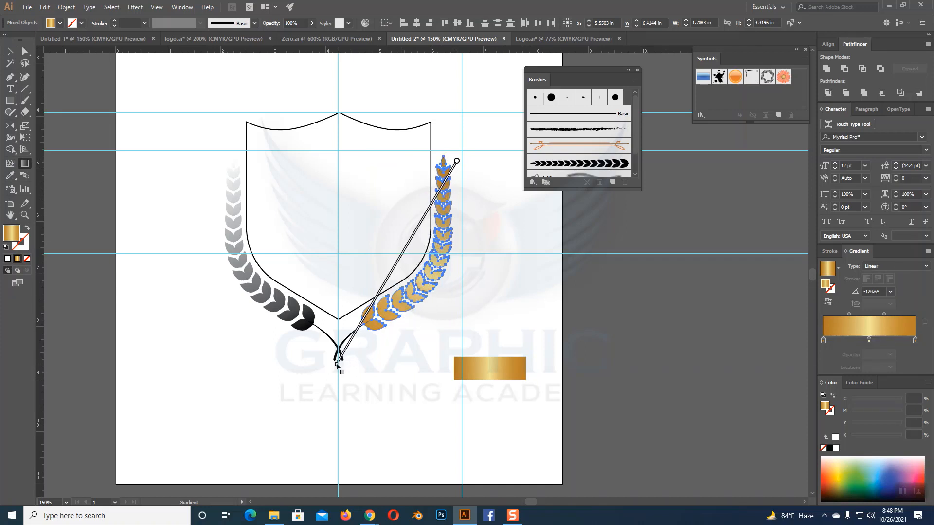
pyautogui.click(10, 51)
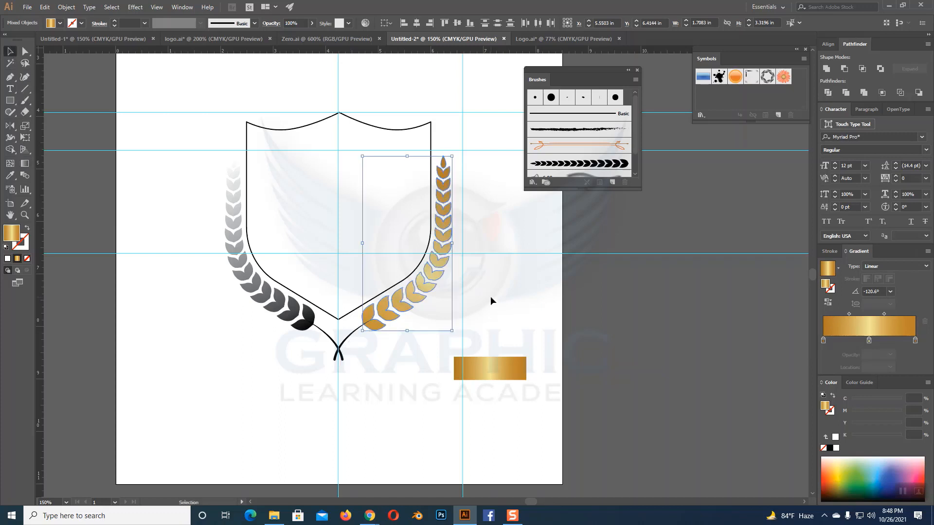
pyautogui.moveTo(824, 342); pyautogui.dragTo(798, 345)
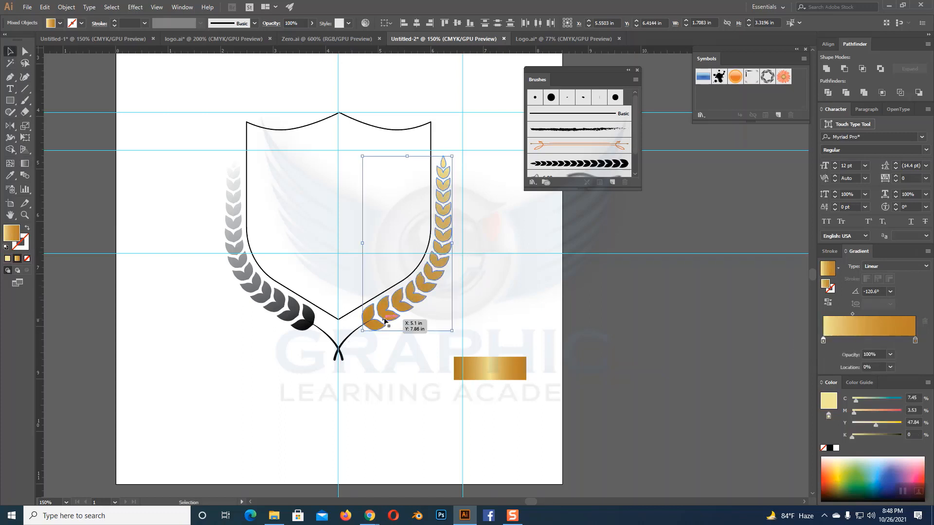
pyautogui.click(509, 220)
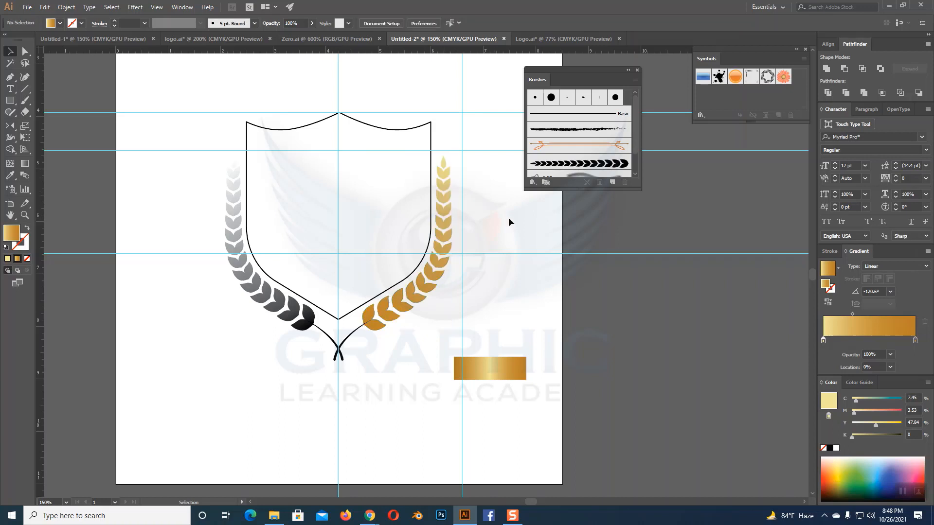
pyautogui.click(448, 250)
pyautogui.click(406, 360)
# - Give the gold branch's stem a stroke with the gold rectangle's gradient and no fill
pyautogui.click(347, 343)
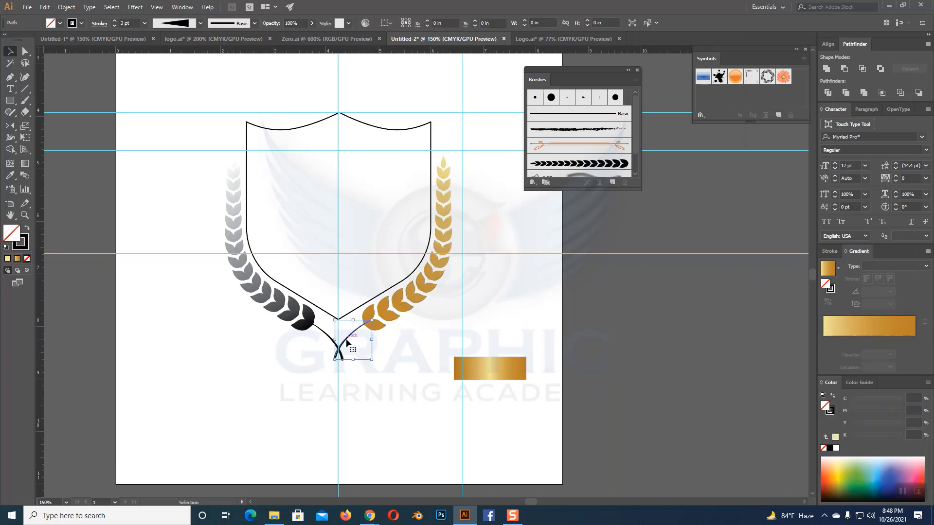
pyautogui.click(10, 175)
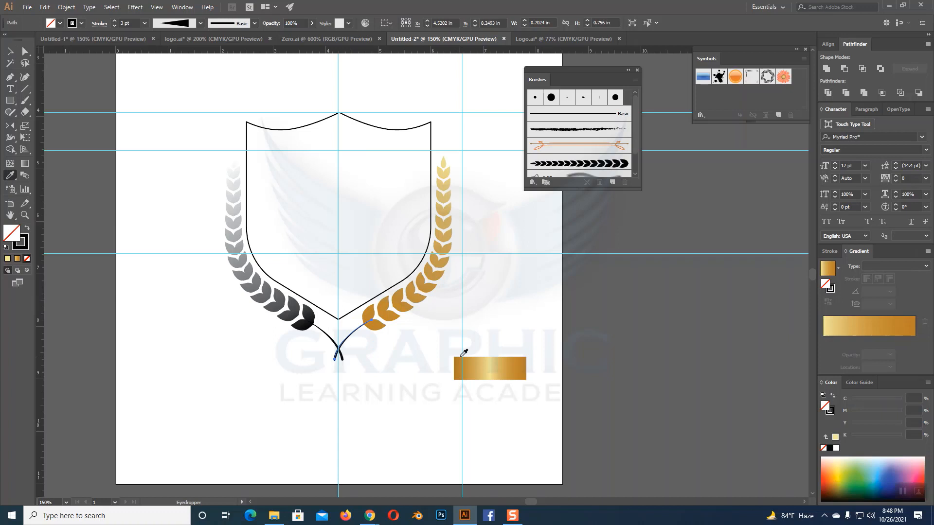
pyautogui.click(526, 361)
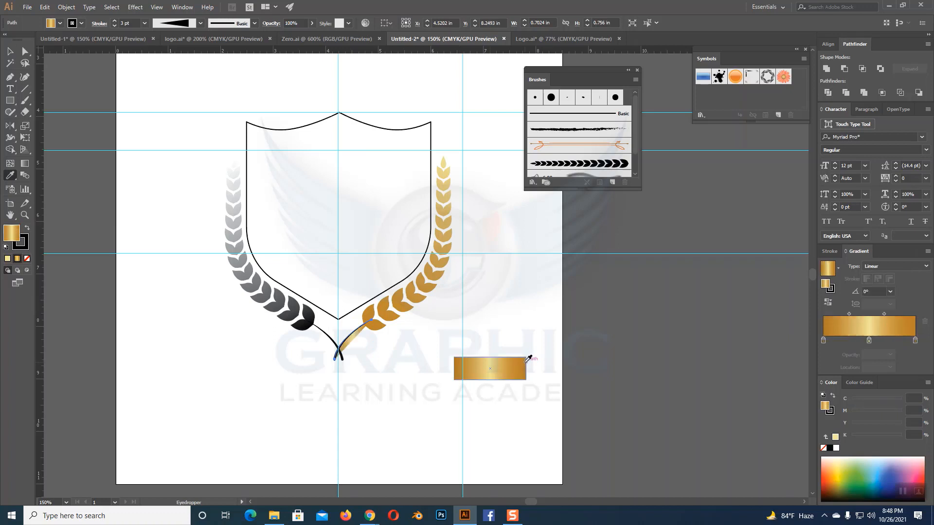
pyautogui.click(27, 228)
pyautogui.click(27, 259)
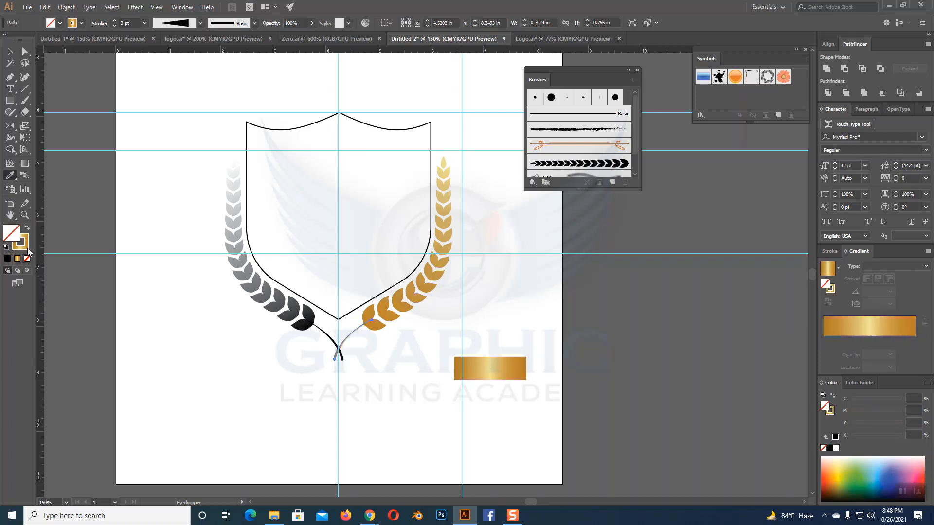
pyautogui.click(27, 249)
pyautogui.click(11, 53)
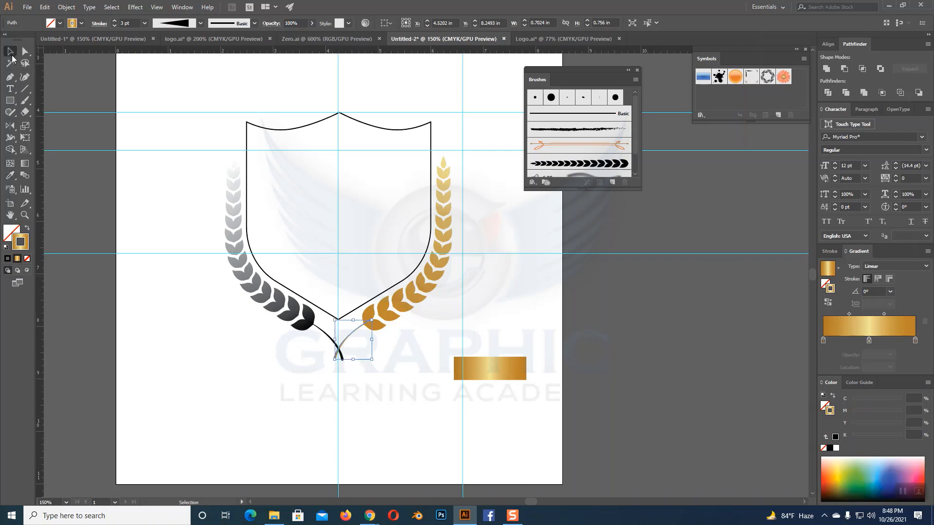
pyautogui.click(256, 410)
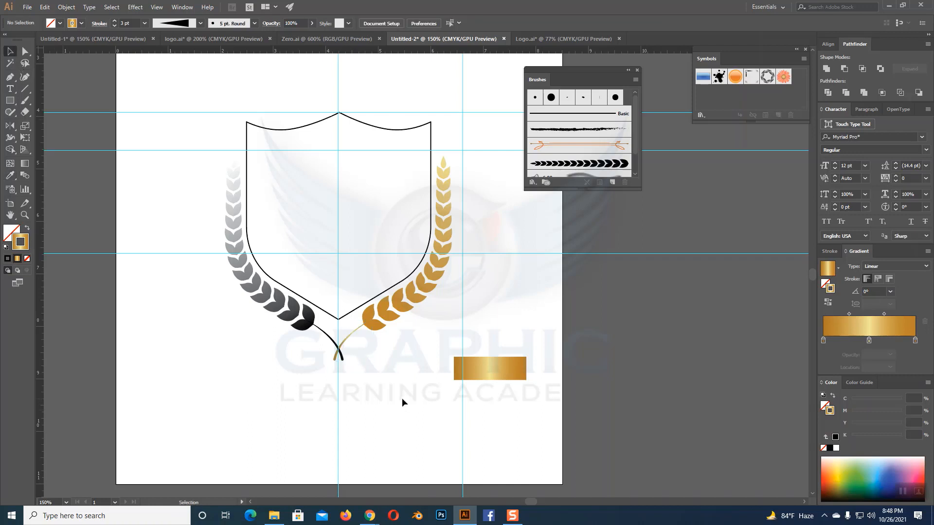
# - Delete the black-and-white leaf branch on the shield's left side together with its black stem
pyautogui.moveTo(226, 164); pyautogui.dragTo(315, 333)
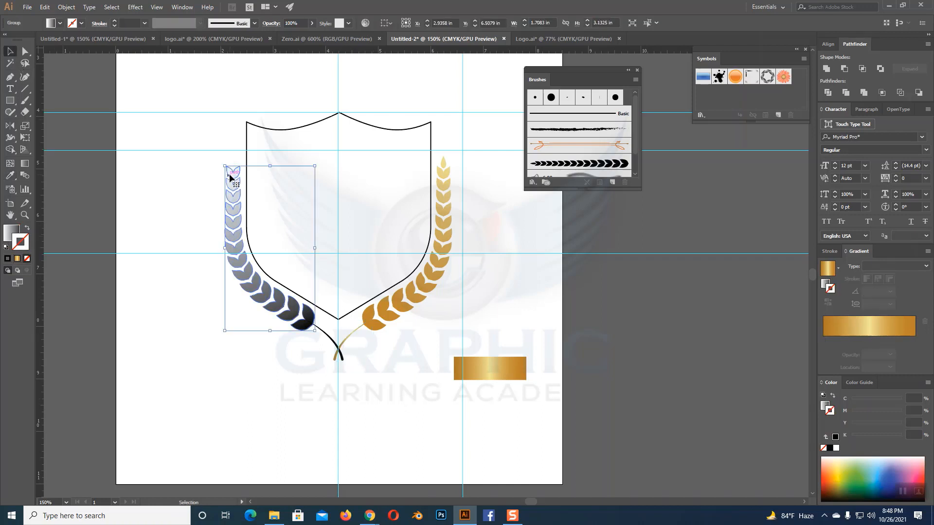
pyautogui.press('Delete')
pyautogui.click(327, 337)
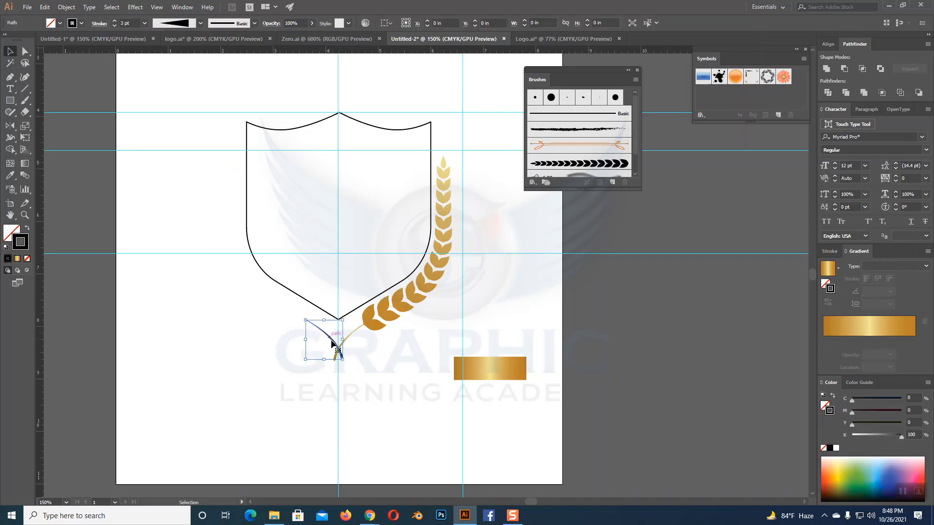
pyautogui.click(383, 371)
pyautogui.click(344, 363)
pyautogui.press('Delete')
# - Group the gold stem, leaf branch and tip leaf
pyautogui.click(342, 347)
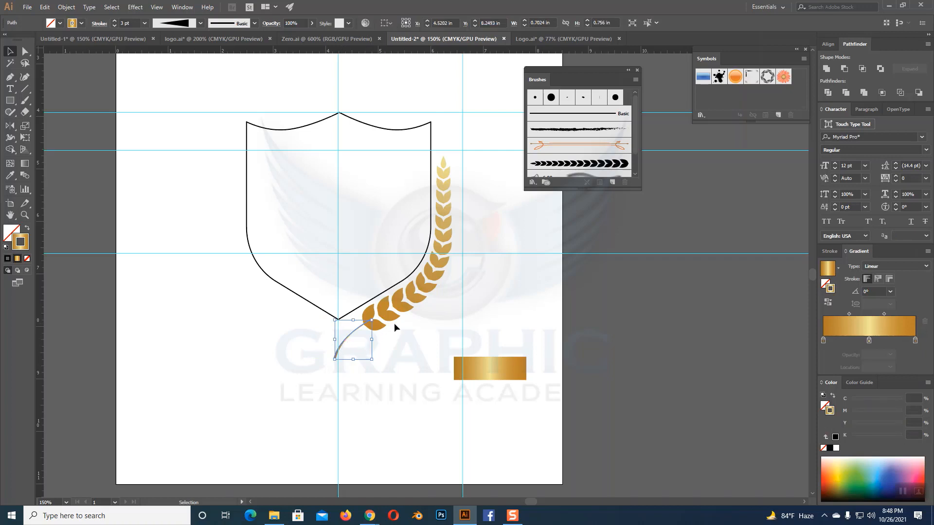
pyautogui.keyDown('shift'); pyautogui.click(444, 164); pyautogui.keyUp('shift')
pyautogui.hotkey('ctrl', 'g')
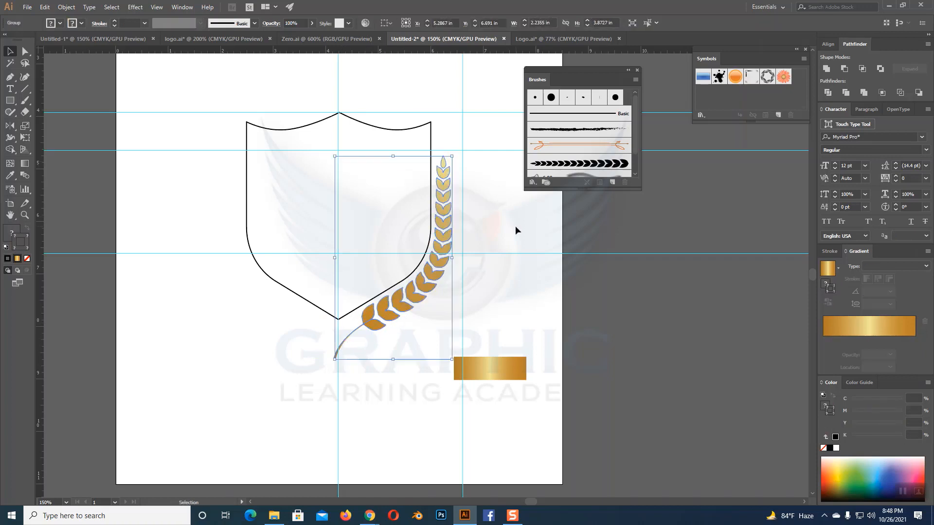
# - Reflect a copy of the gold branch group across the shield's vertical center guide
pyautogui.press('ctrl')
pyautogui.click(10, 126)
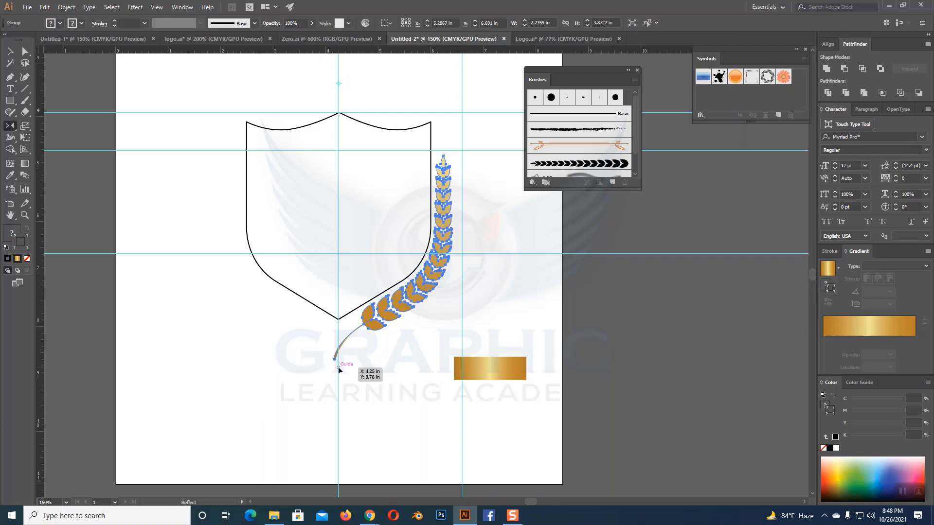
pyautogui.keyDown('alt'); pyautogui.click(338, 368); pyautogui.keyUp('alt')
pyautogui.click(10, 52)
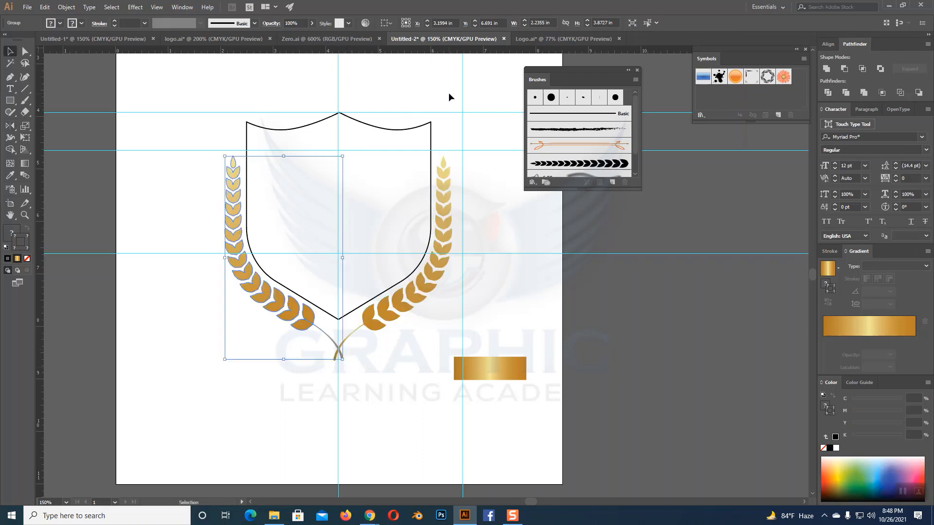
# - Swap the shield outline's fill and stroke so it has a solid black fill and no stroke
pyautogui.click(448, 93)
pyautogui.click(387, 131)
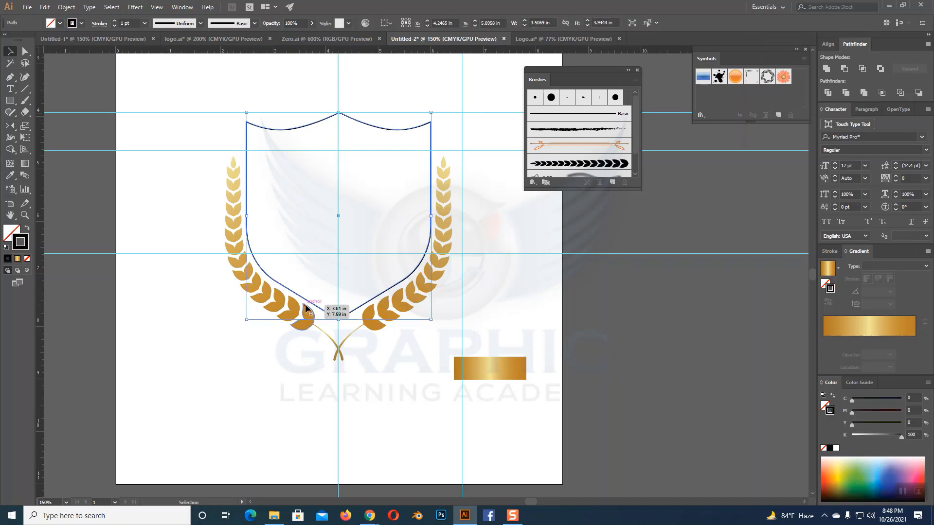
pyautogui.click(27, 229)
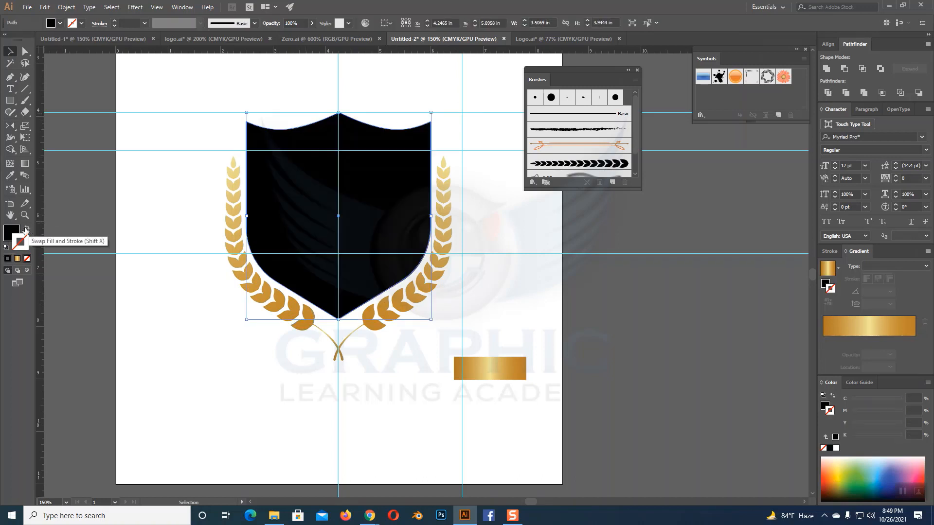
pyautogui.click(489, 288)
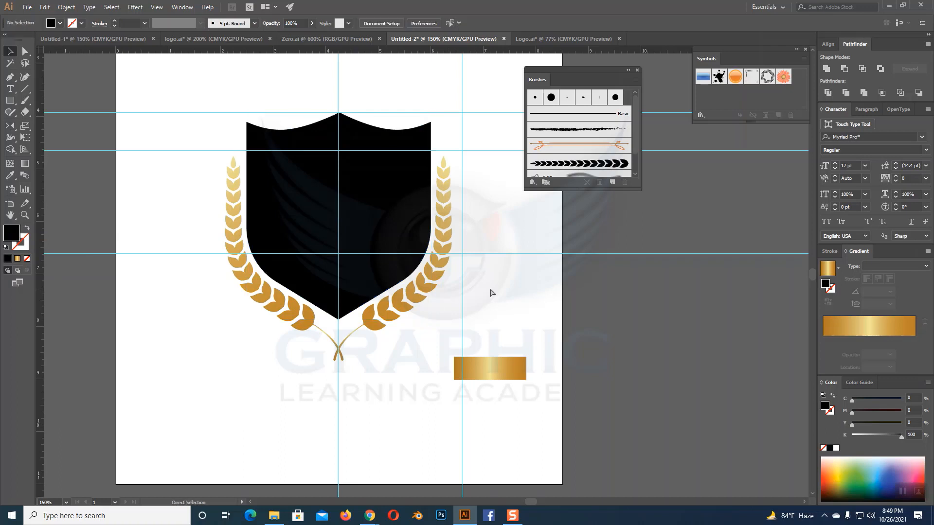
# - Start an Offset Path on the black shield and preview an offset of -0.1 in with miter joins
pyautogui.hotkey('ctrl', '=')
pyautogui.click(375, 199)
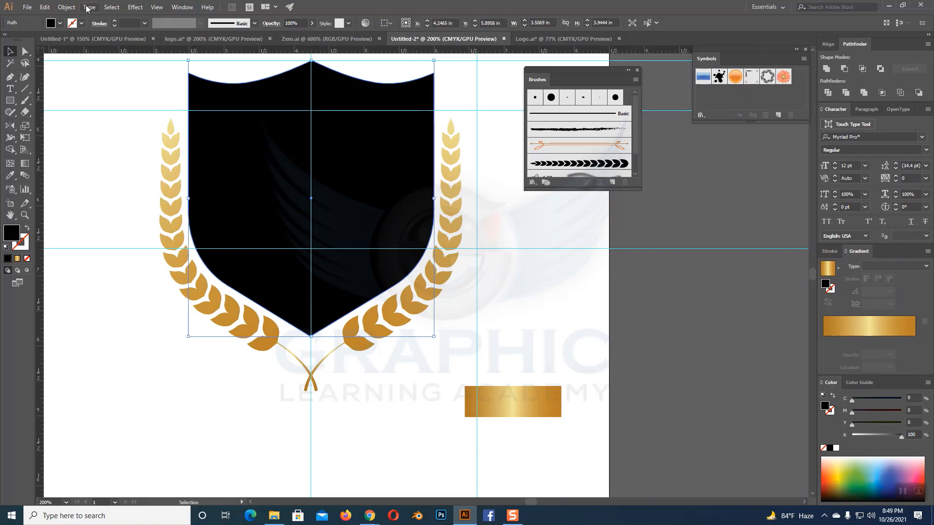
pyautogui.click(67, 7)
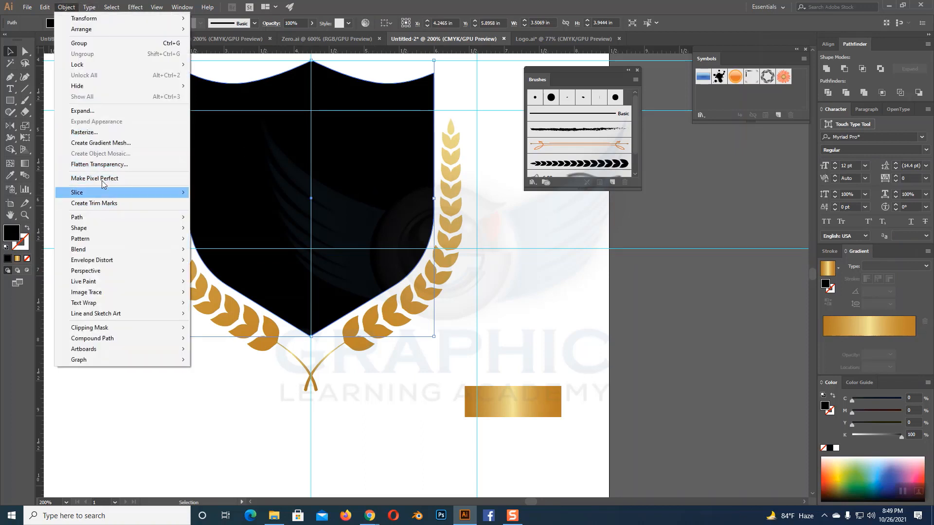
pyautogui.moveTo(108, 224)
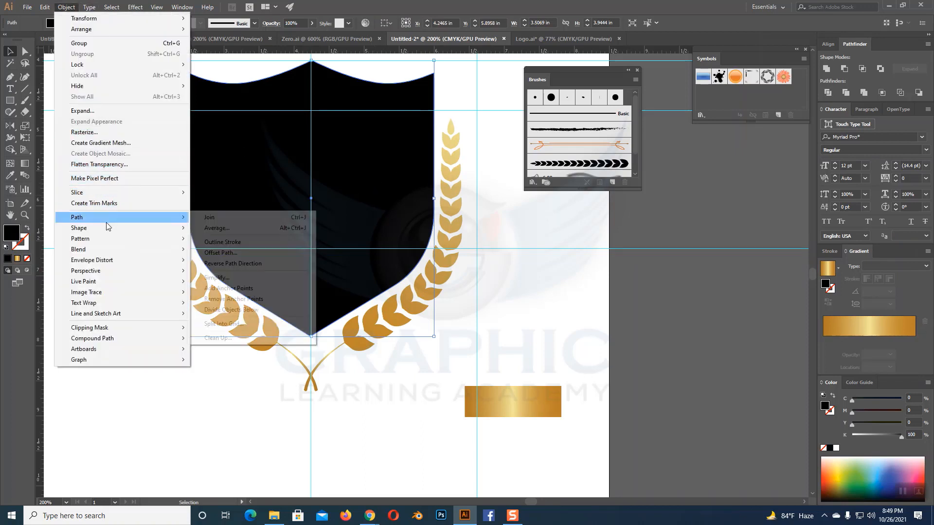
pyautogui.click(231, 253)
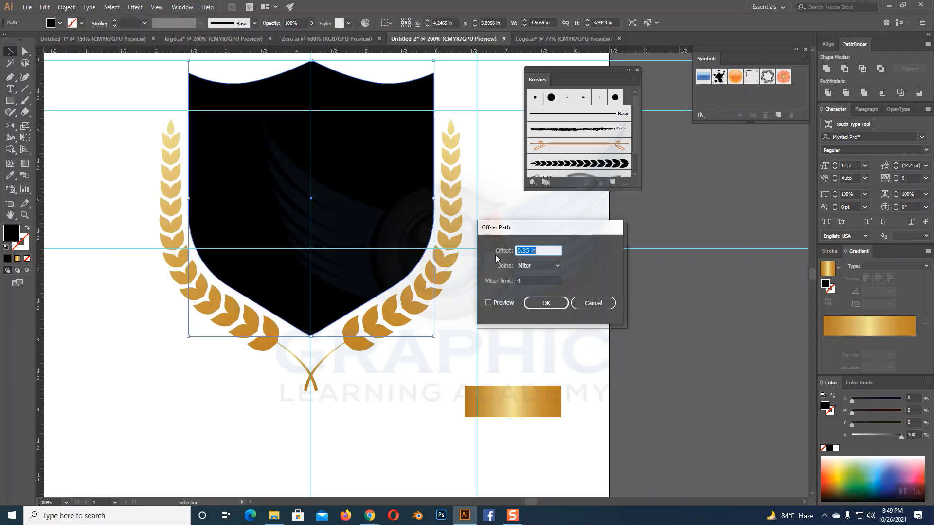
pyautogui.click(530, 251)
pyautogui.write('10')
pyautogui.press('Home')
pyautogui.write('-')
pyautogui.click(489, 303)
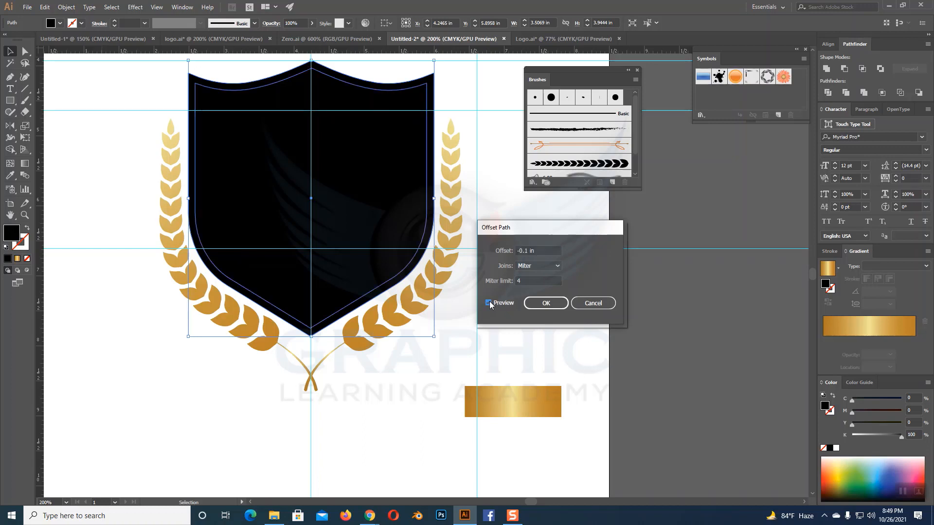
# - Set the shield's path offset to -0.06 in, preview it and apply it
pyautogui.doubleClick(526, 250)
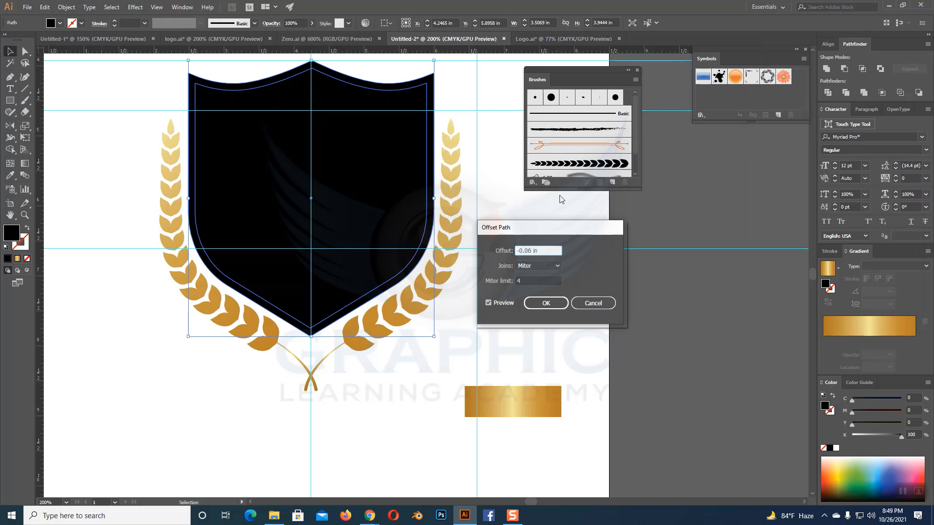
pyautogui.click(489, 303)
pyautogui.click(489, 303)
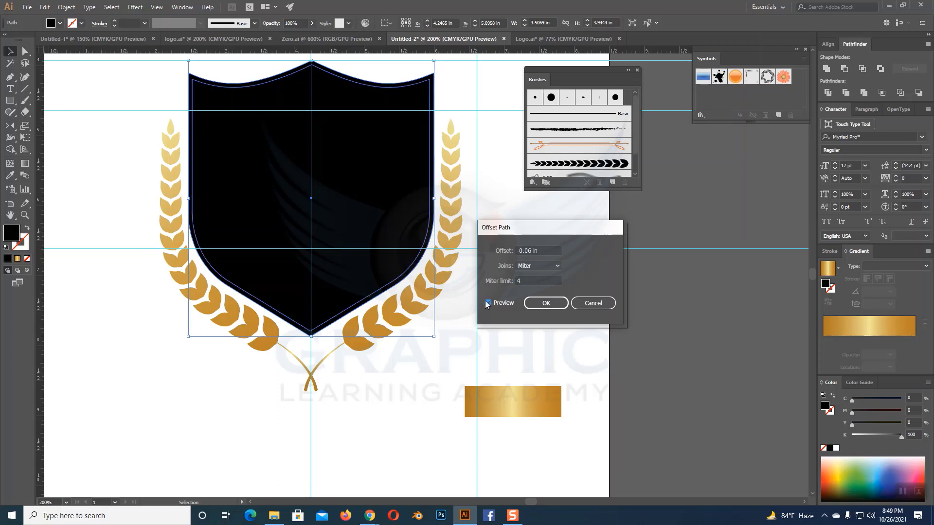
pyautogui.click(545, 303)
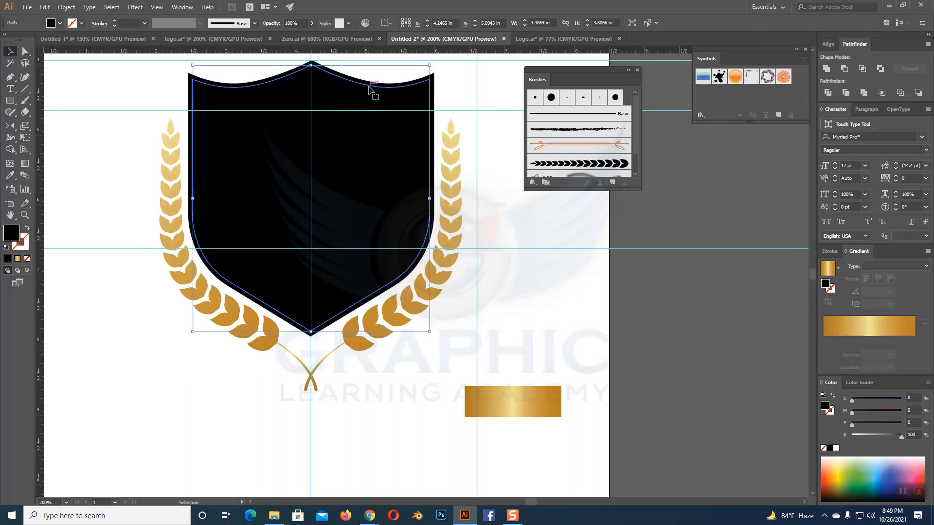
# - Offset the new inner shield path by another -0.06 in with miter joins
pyautogui.click(66, 7)
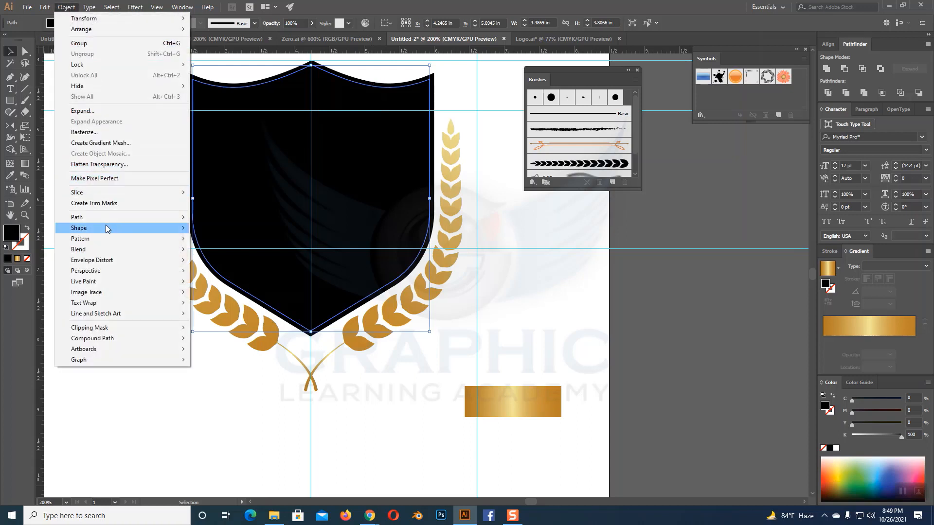
pyautogui.moveTo(102, 218)
pyautogui.click(234, 253)
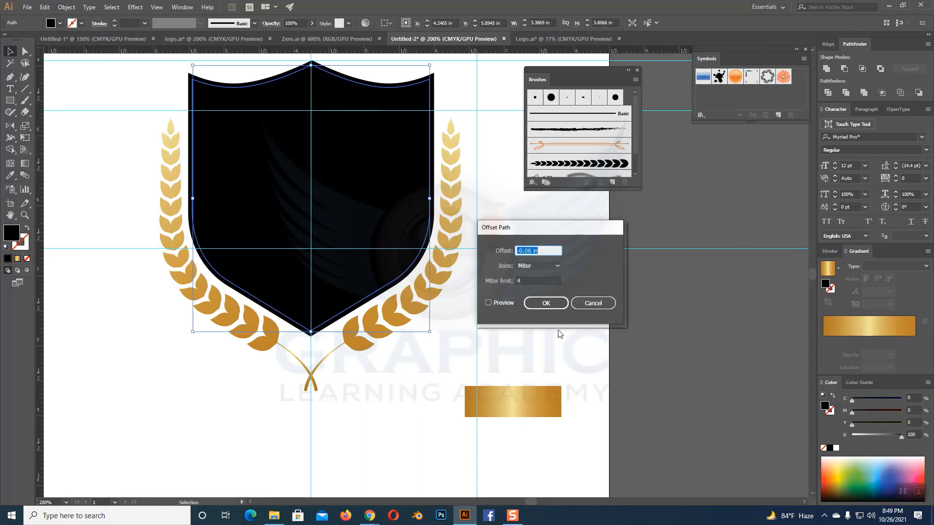
pyautogui.click(497, 303)
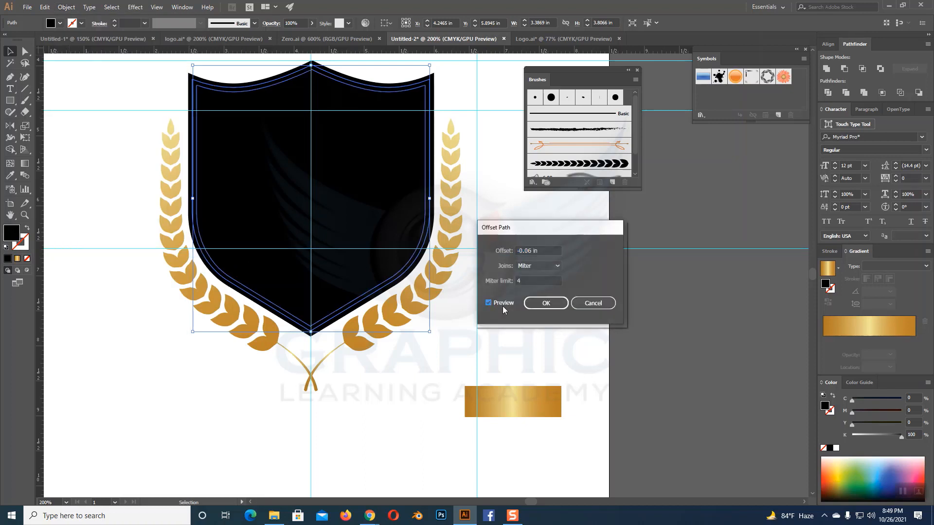
pyautogui.click(546, 303)
pyautogui.click(446, 203)
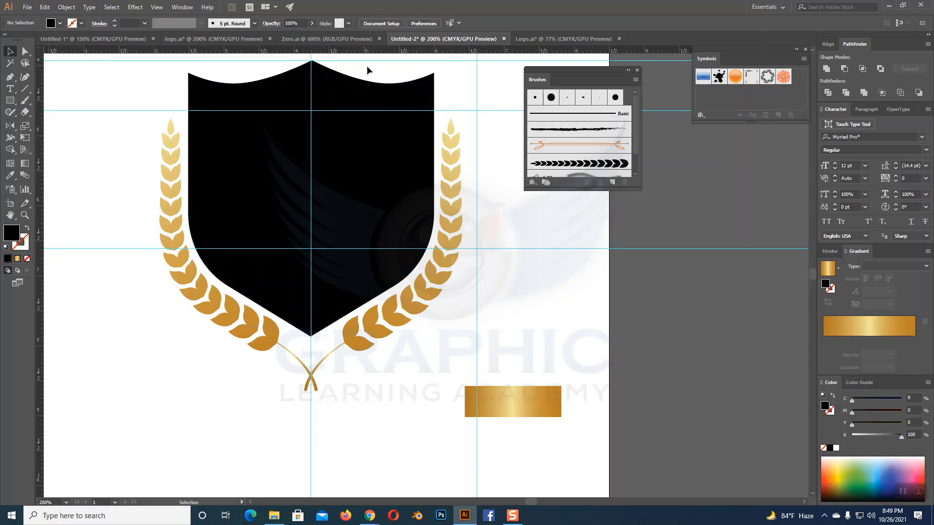
# - Divide the three nested black shield shapes into separate pieces with Pathfinder and ungroup them
pyautogui.click(390, 106)
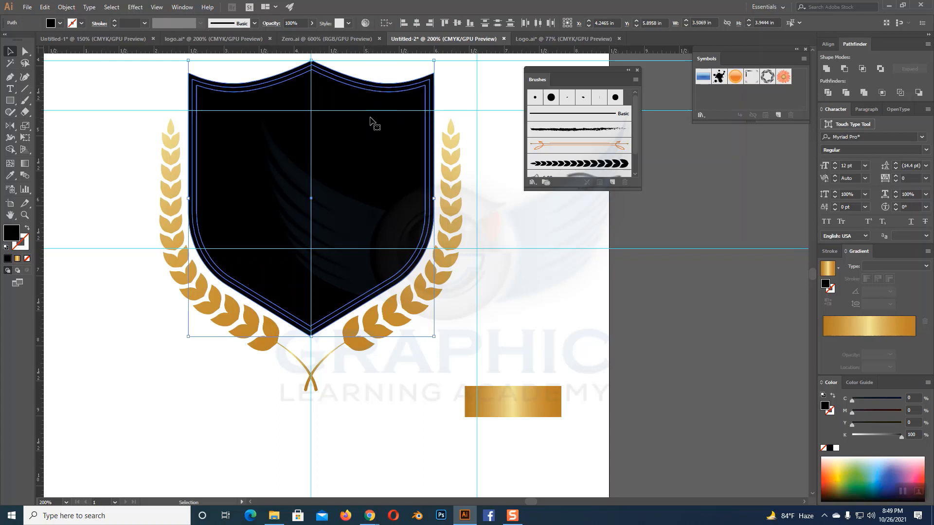
pyautogui.click(826, 93)
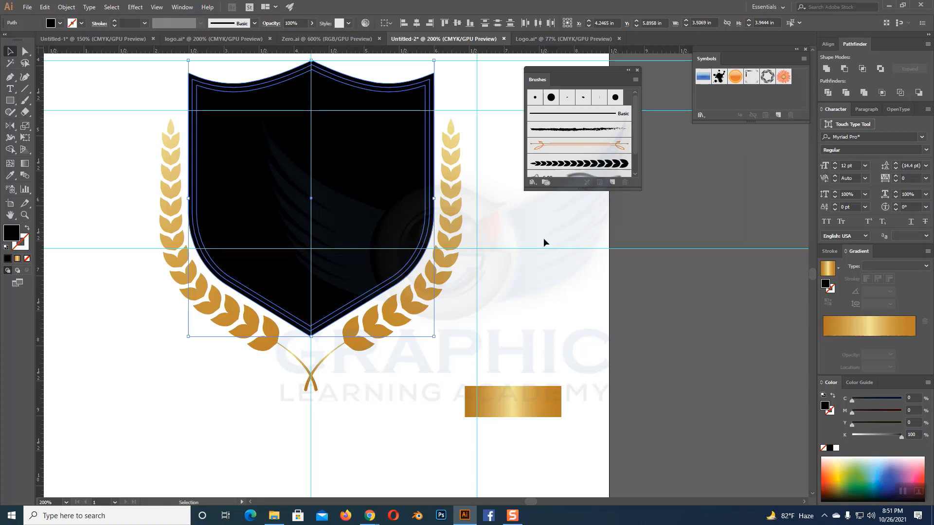
pyautogui.click(544, 238)
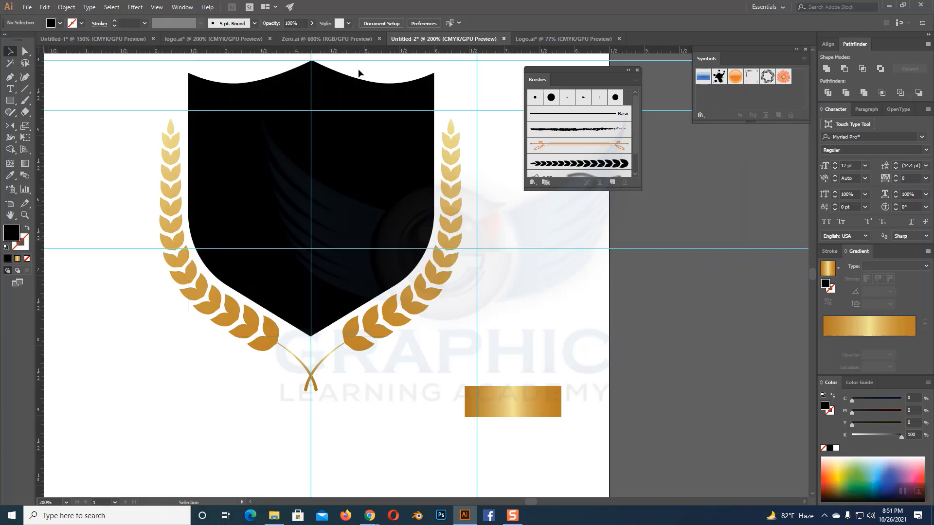
pyautogui.moveTo(370, 89); pyautogui.dragTo(381, 105)
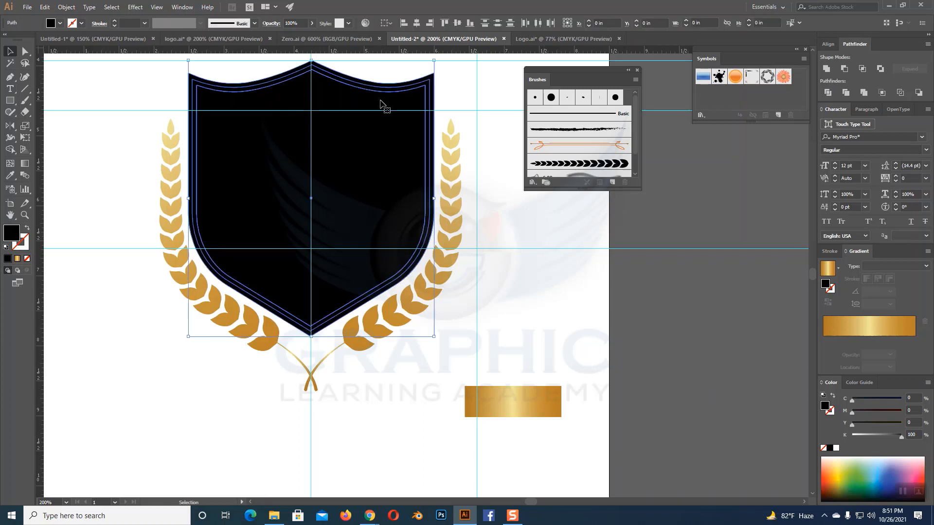
pyautogui.click(828, 92)
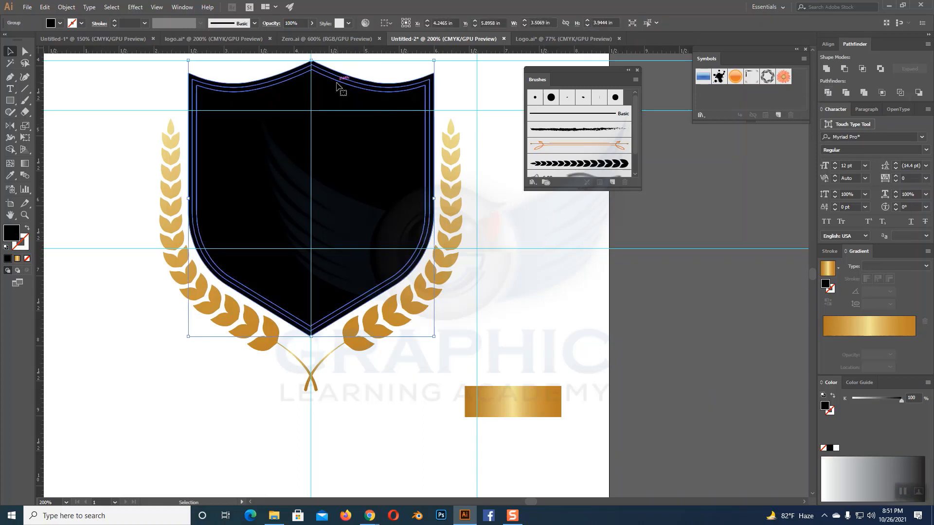
pyautogui.rightClick(343, 177)
pyautogui.click(369, 246)
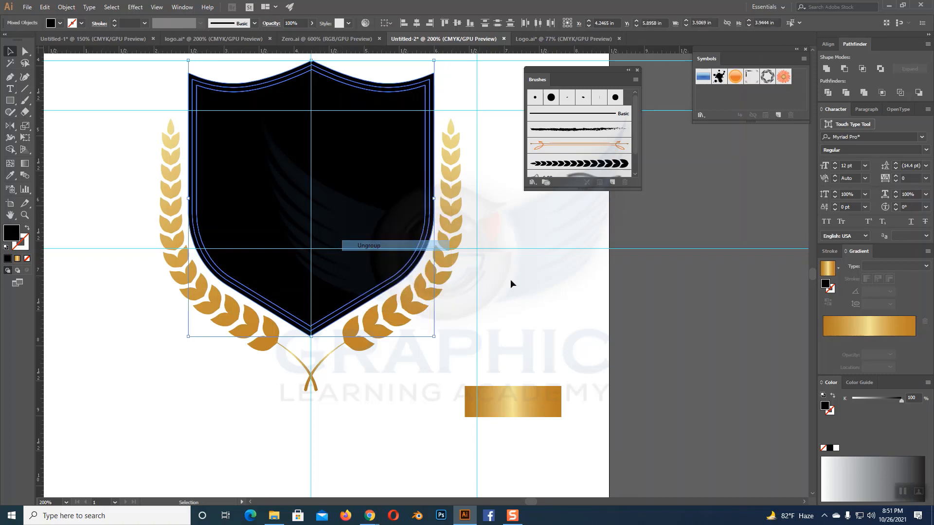
pyautogui.click(536, 249)
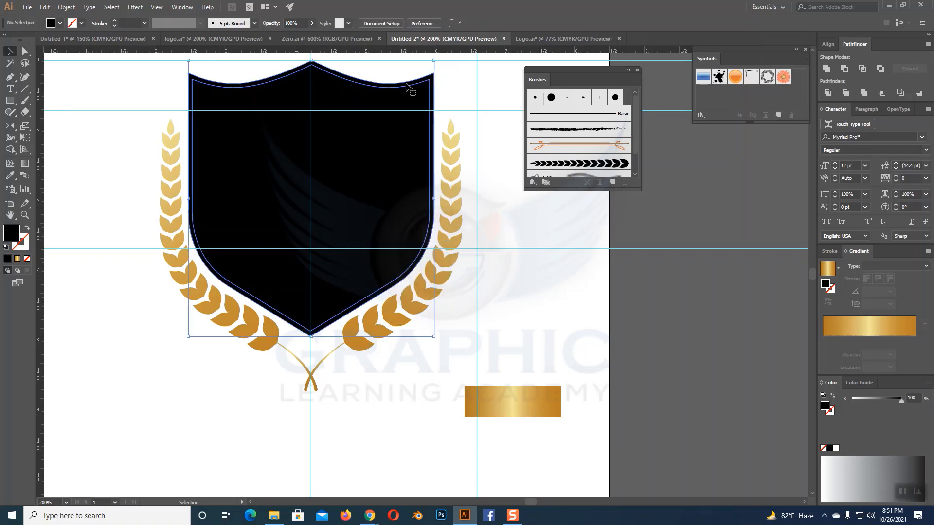
# - Fill the shield's outer border band and the inner band beside it with the gold gradient
pyautogui.click(407, 86)
pyautogui.click(17, 258)
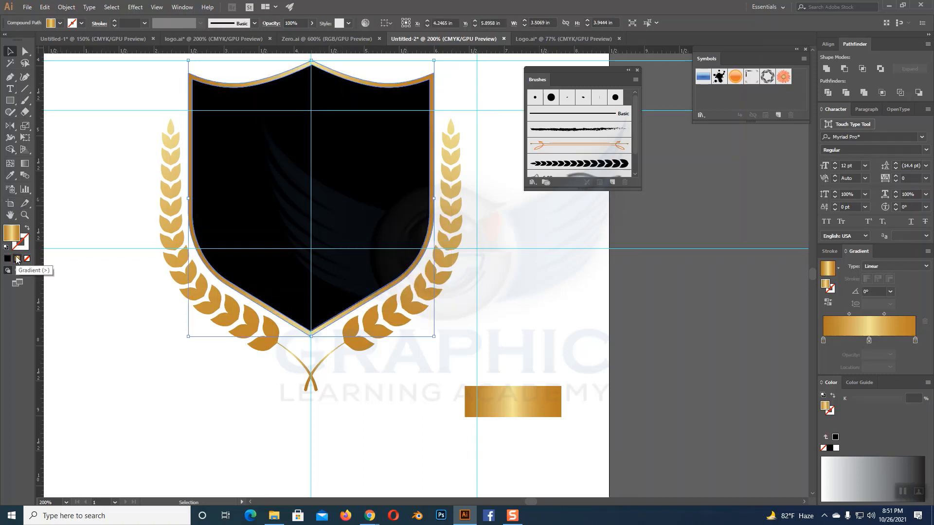
pyautogui.click(497, 276)
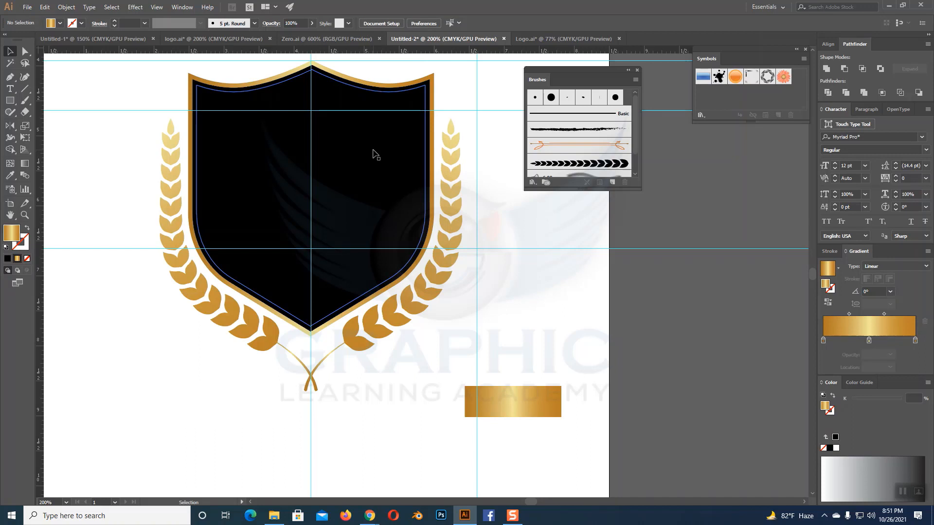
pyautogui.click(370, 91)
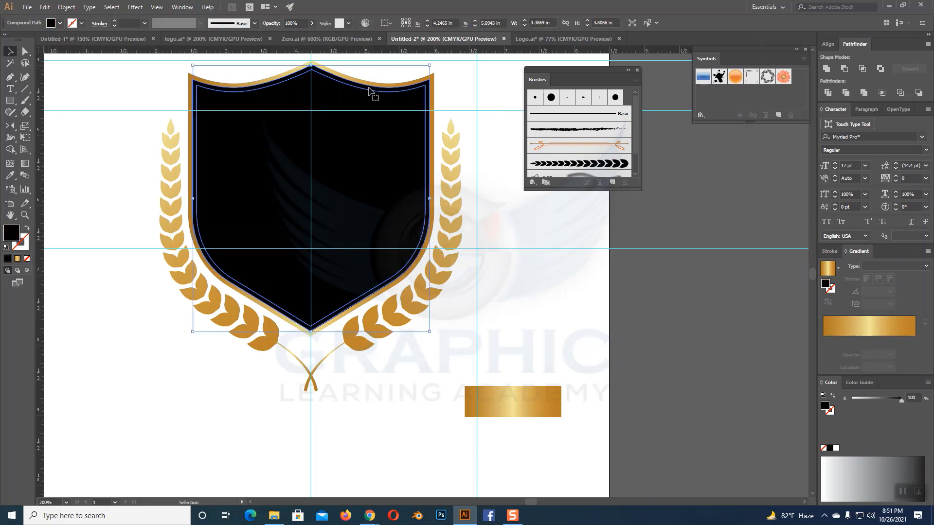
pyautogui.click(17, 258)
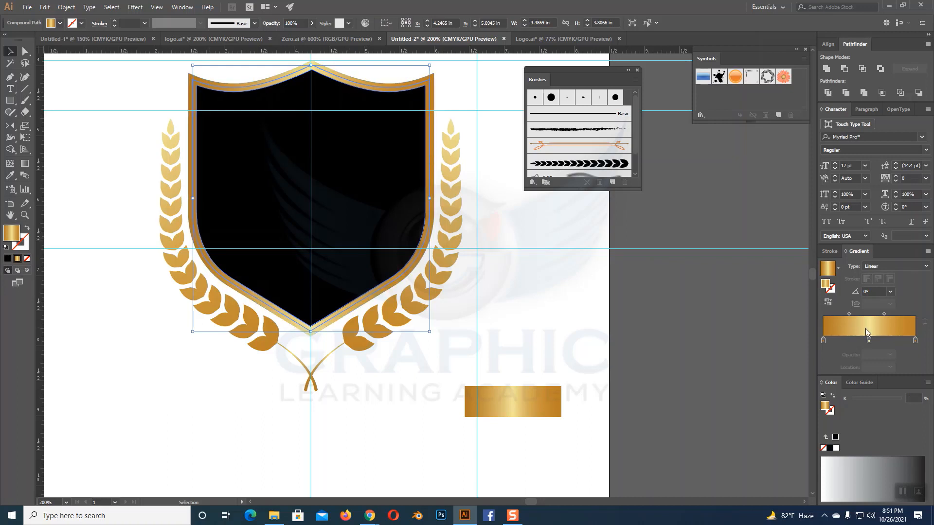
# - Rearrange the inner band's gradient to pale gold at 0% with dark gold stops at 50% and 100%
pyautogui.moveTo(823, 340)
pyautogui.mouseDown()
pyautogui.moveTo(837, 360)
pyautogui.moveTo(845, 341)
pyautogui.moveTo(816, 339)
pyautogui.mouseUp()
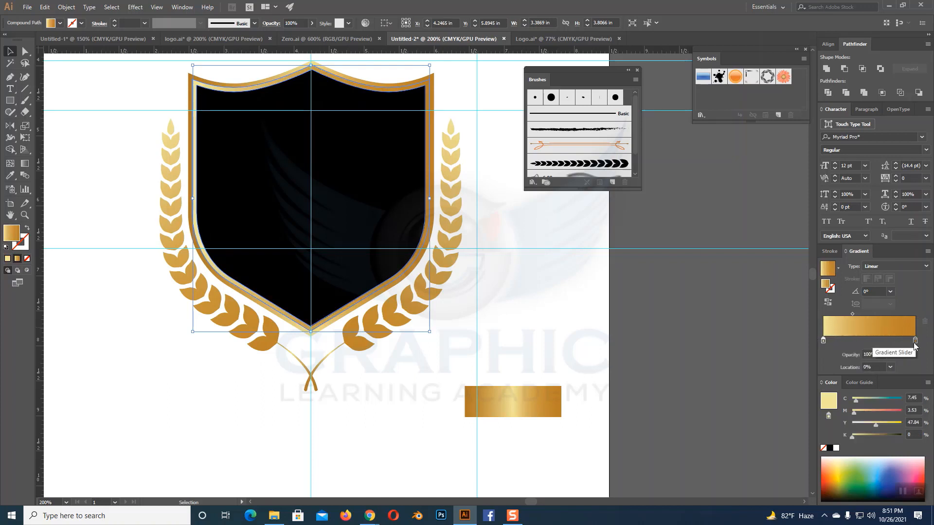
pyautogui.moveTo(915, 341); pyautogui.dragTo(861, 343)
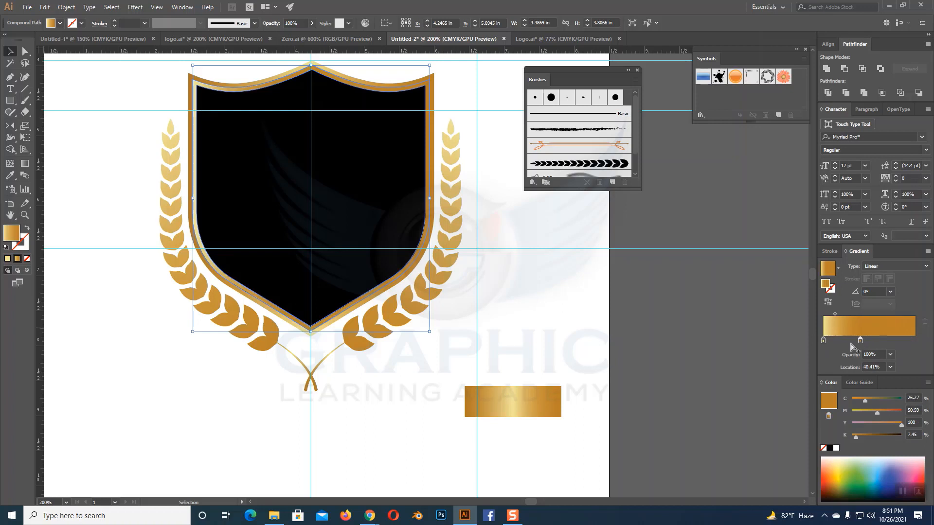
pyautogui.click(916, 343)
pyautogui.moveTo(861, 341); pyautogui.dragTo(867, 343)
pyautogui.click(890, 367)
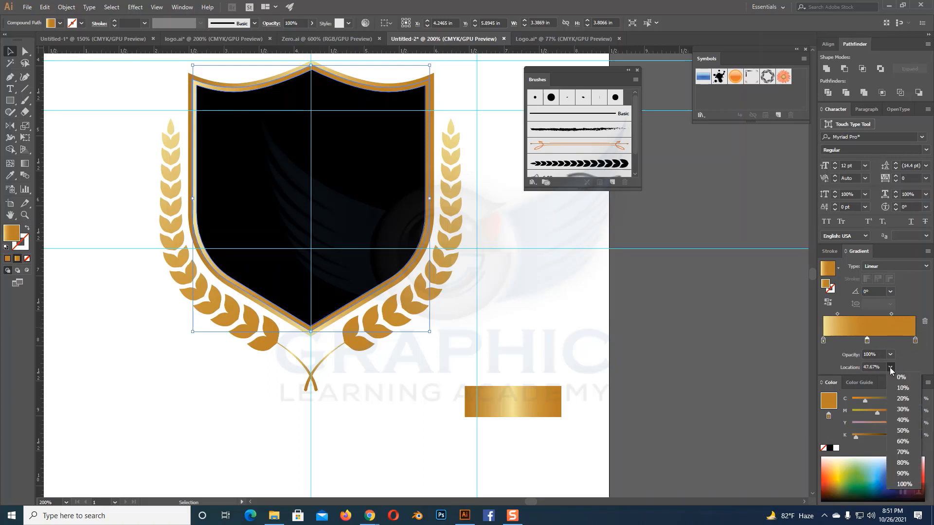
pyautogui.click(903, 430)
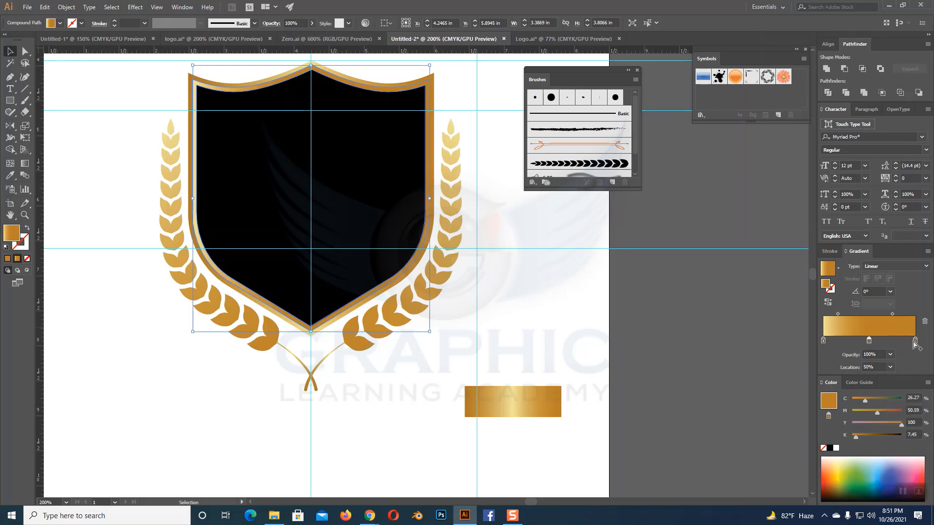
# - Color the inner band's 100% gradient stop with pale gold sampled from the gold rectangle, then deselect the band
pyautogui.click(10, 175)
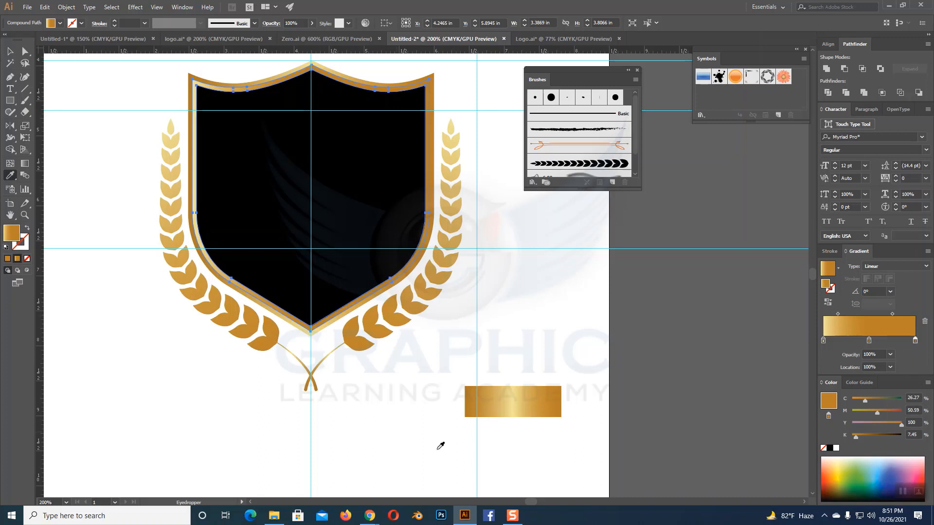
pyautogui.click(515, 389)
pyautogui.press('v')
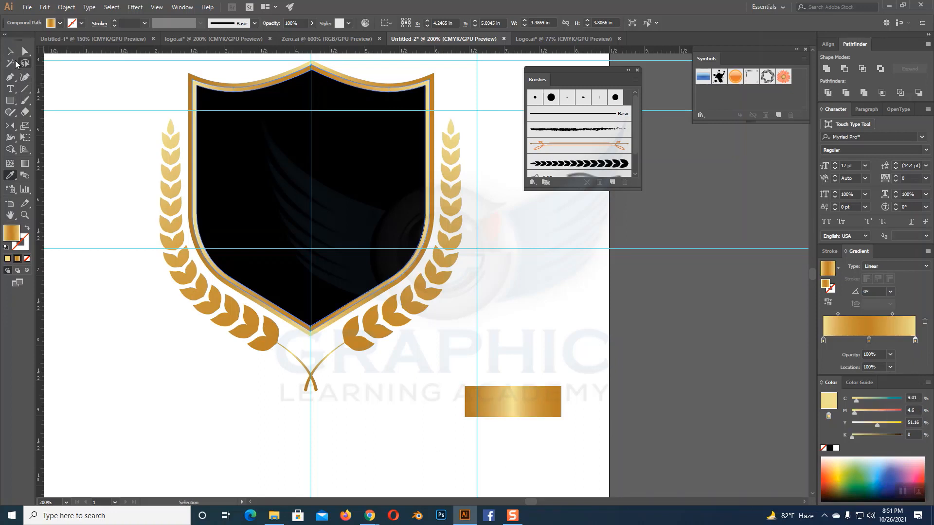
pyautogui.click(10, 51)
pyautogui.click(526, 289)
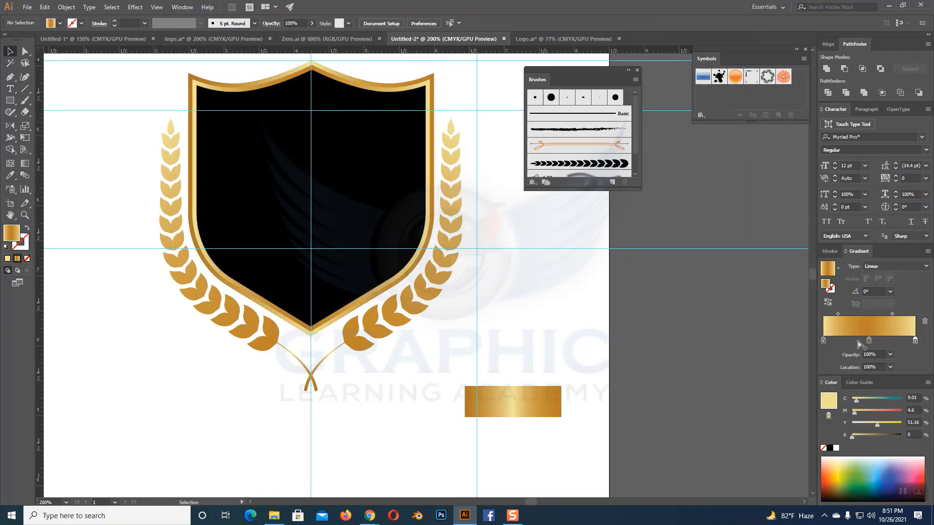
# - Move the gradient's dark gold middle stop to about 32% and its pale gold end stop to about 62%
pyautogui.moveTo(869, 341); pyautogui.dragTo(854, 343)
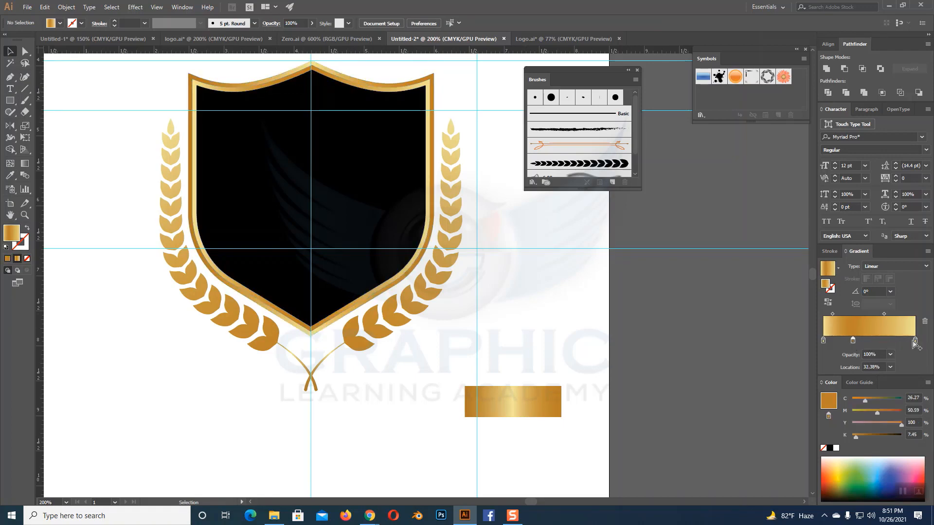
pyautogui.moveTo(915, 341); pyautogui.dragTo(883, 343)
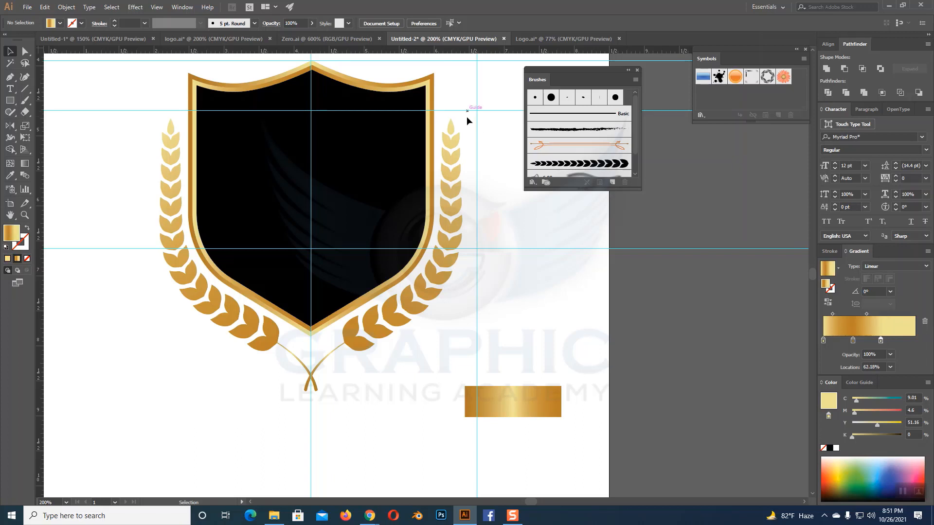
# - Add a pale gold end stop at 100% to the gradient of the shield's inner border band
pyautogui.click(398, 94)
pyautogui.click(412, 91)
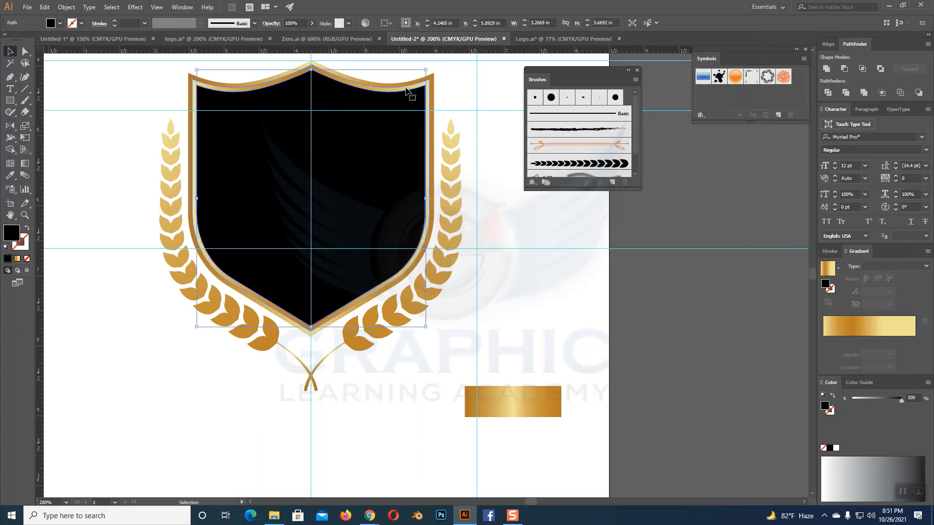
pyautogui.moveTo(869, 340); pyautogui.dragTo(850, 341)
pyautogui.moveTo(916, 342); pyautogui.dragTo(879, 340)
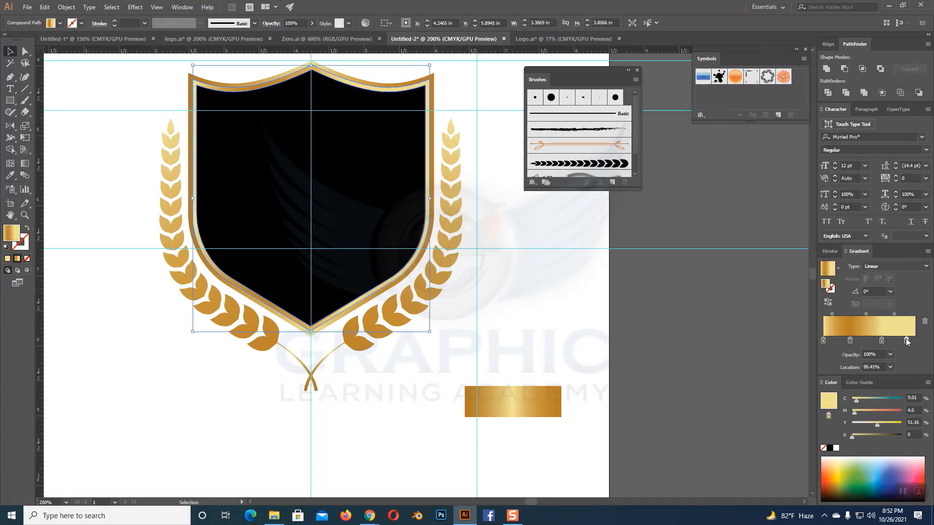
pyautogui.click(915, 342)
# - Color the inner band's 100% stop dark gold sampled from the gold rectangle, move its dark gold middle stop to about 33%, and deselect the band
pyautogui.click(10, 175)
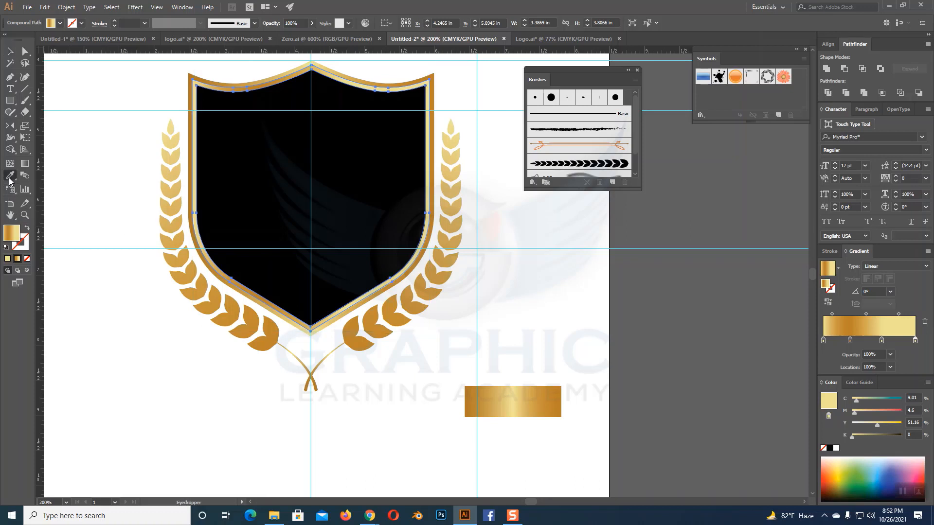
pyautogui.click(558, 398)
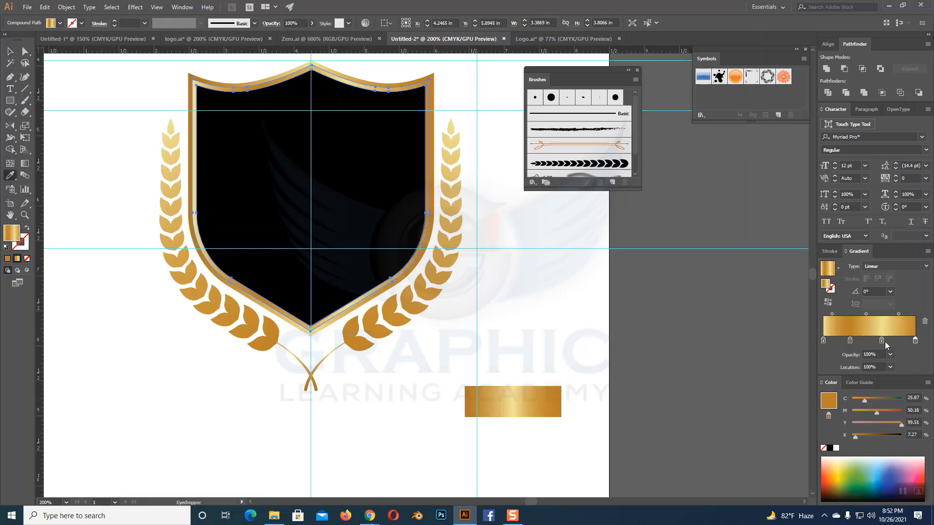
pyautogui.moveTo(883, 342); pyautogui.dragTo(856, 342)
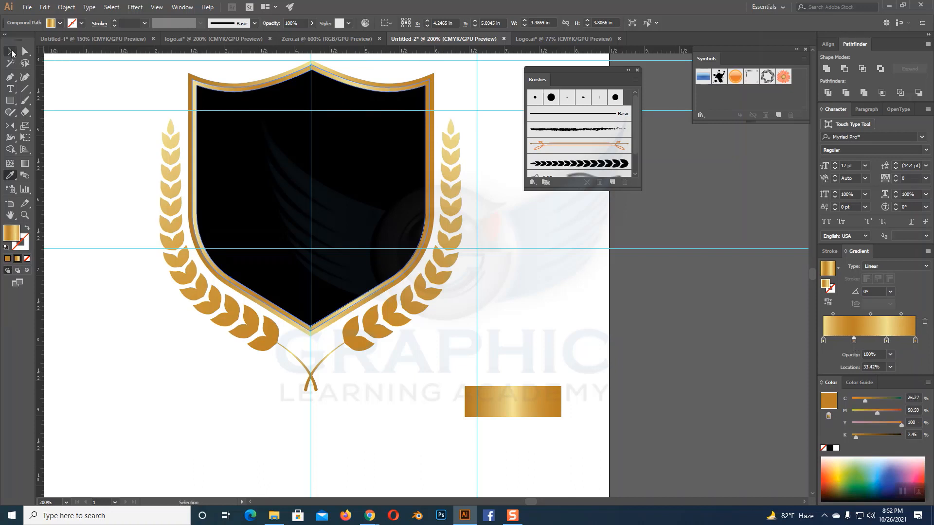
pyautogui.click(10, 52)
pyautogui.click(549, 234)
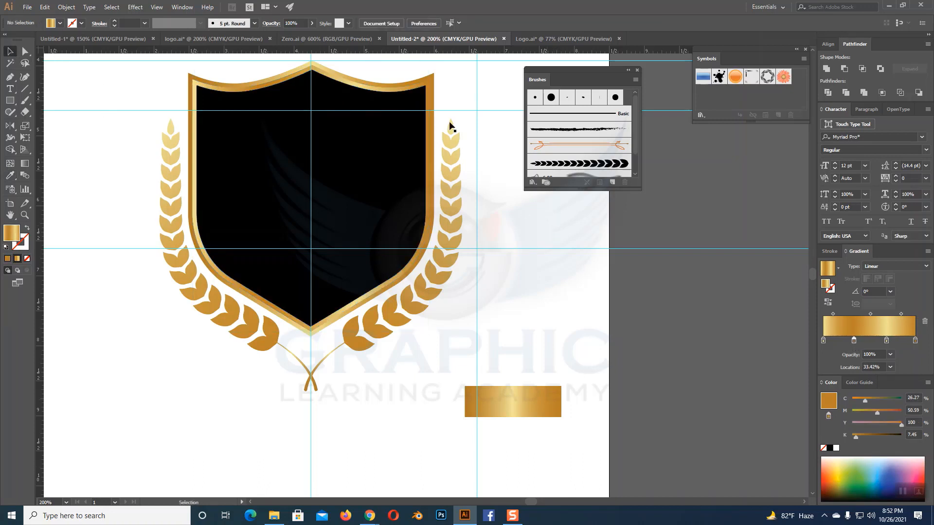
# - Try to copy the inner band's gradient onto the shield's outer border band with the Eyedropper
pyautogui.click(435, 116)
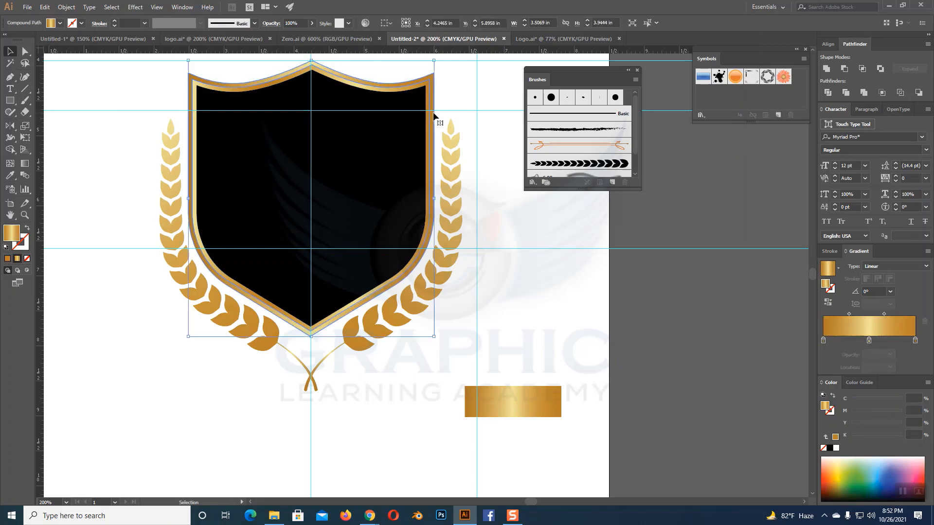
pyautogui.click(10, 177)
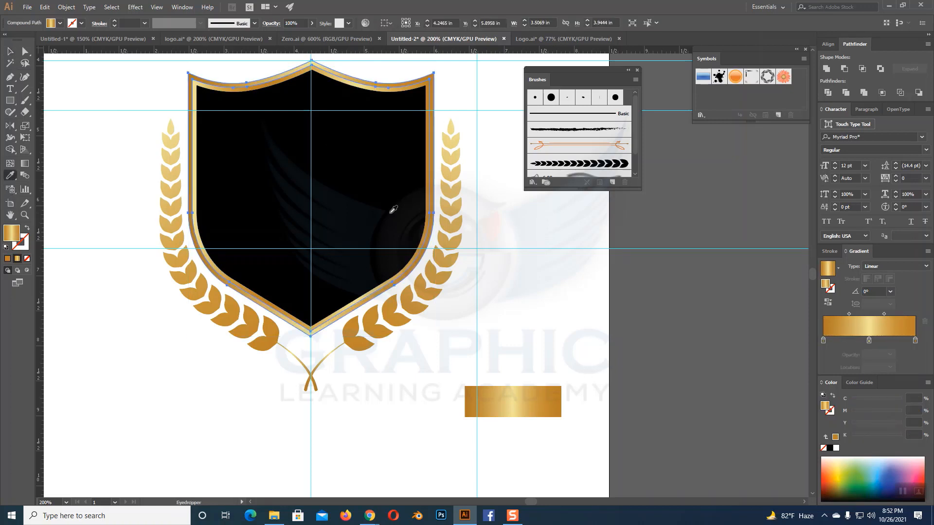
pyautogui.click(430, 189)
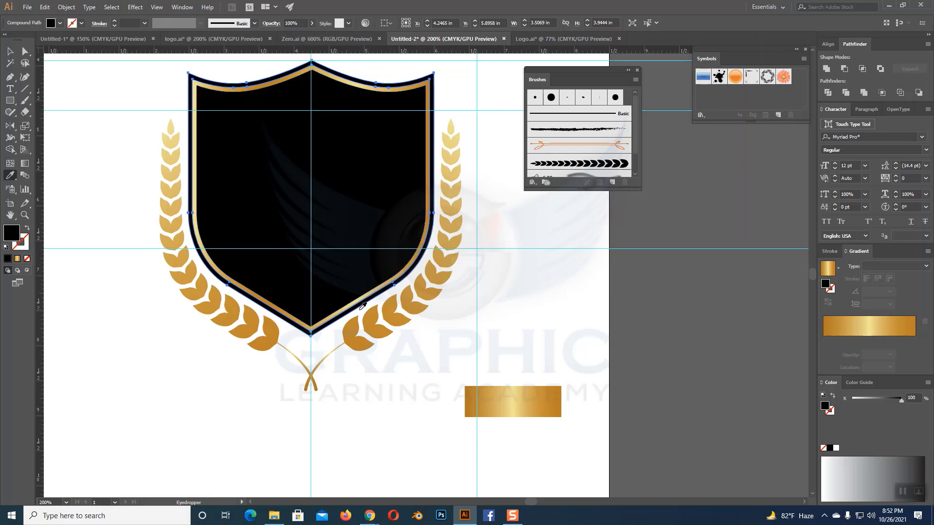
pyautogui.press('v')
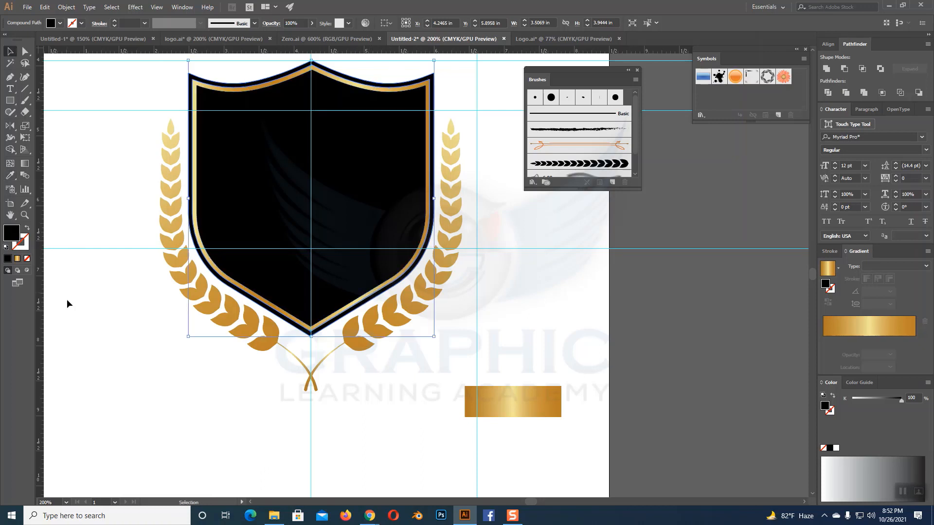
# - Fill the shield's outer border band with the gold gradient used on the inner band
pyautogui.click(68, 301)
pyautogui.click(225, 291)
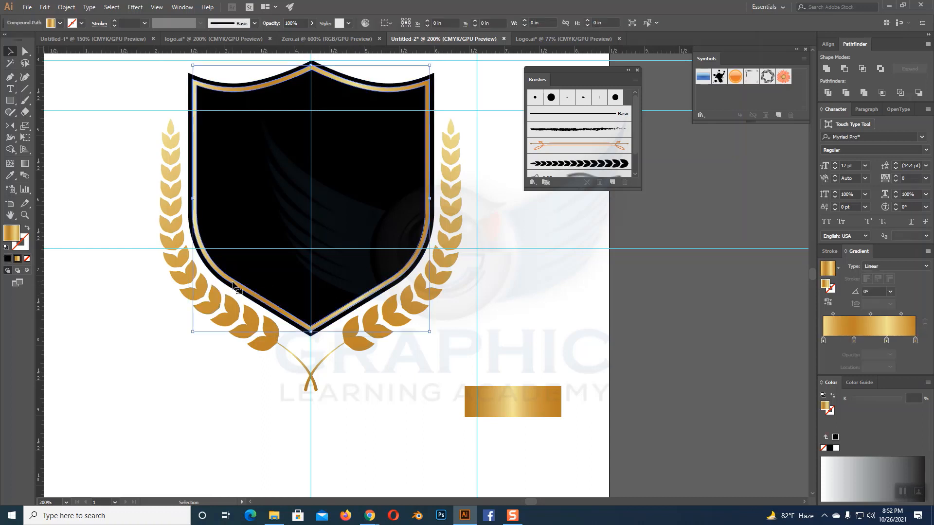
pyautogui.click(390, 352)
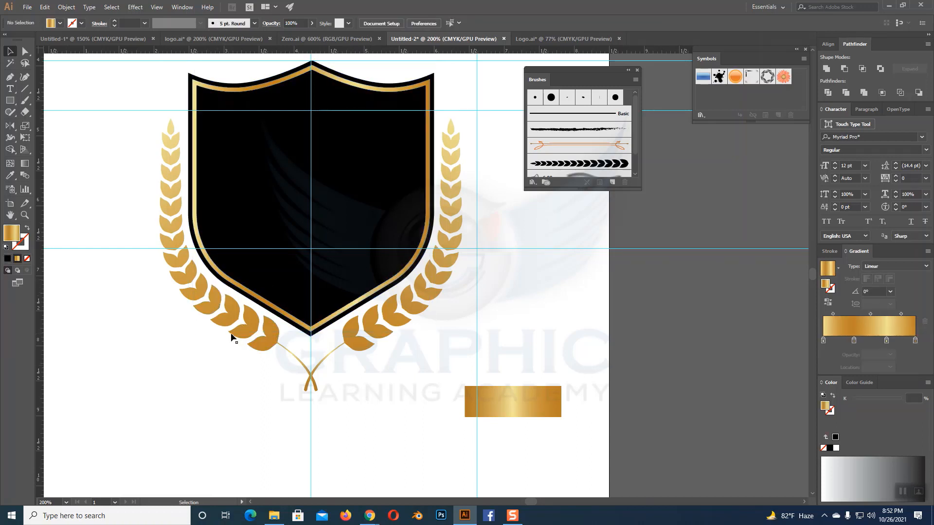
pyautogui.click(271, 314)
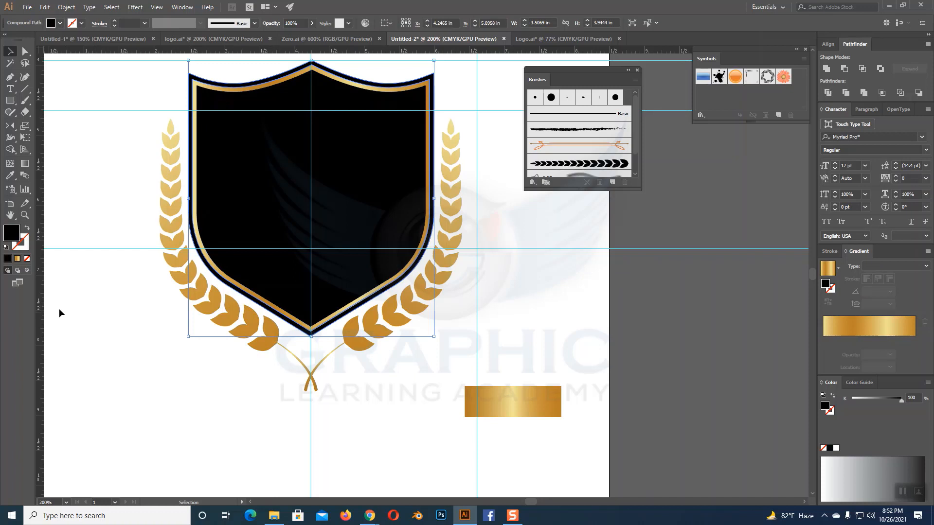
pyautogui.click(18, 260)
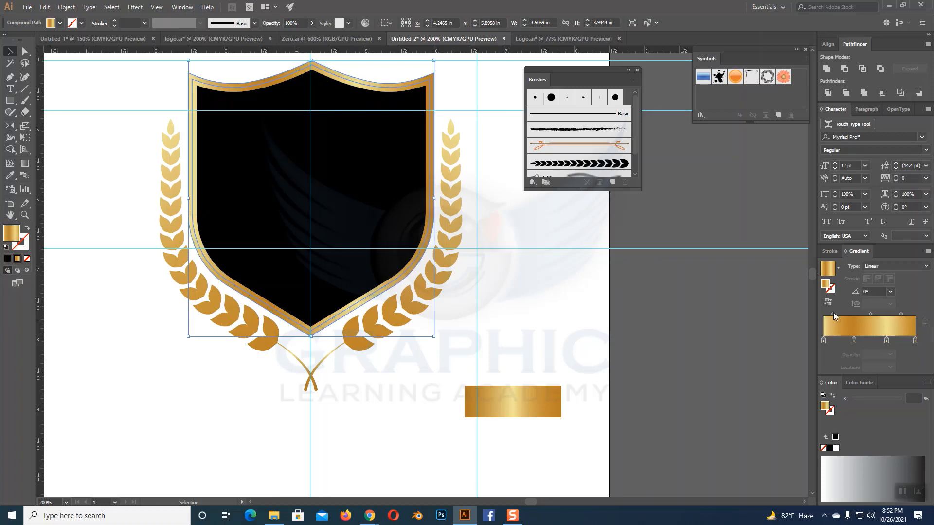
# - Rearrange the outer band's gradient to dark gold at 0%, pale gold at about 32%, dark gold at 70% and pale gold at 100%, and deselect it
pyautogui.click(854, 341)
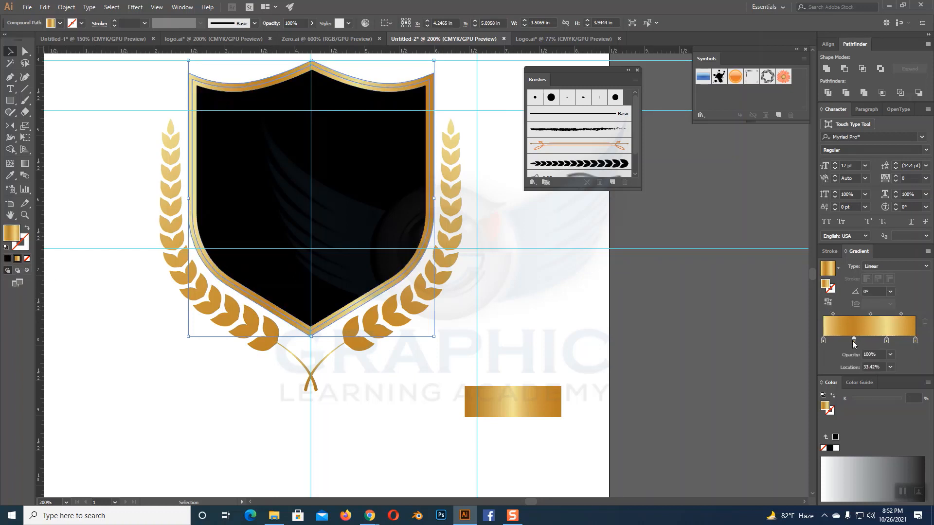
pyautogui.moveTo(853, 341); pyautogui.dragTo(822, 341)
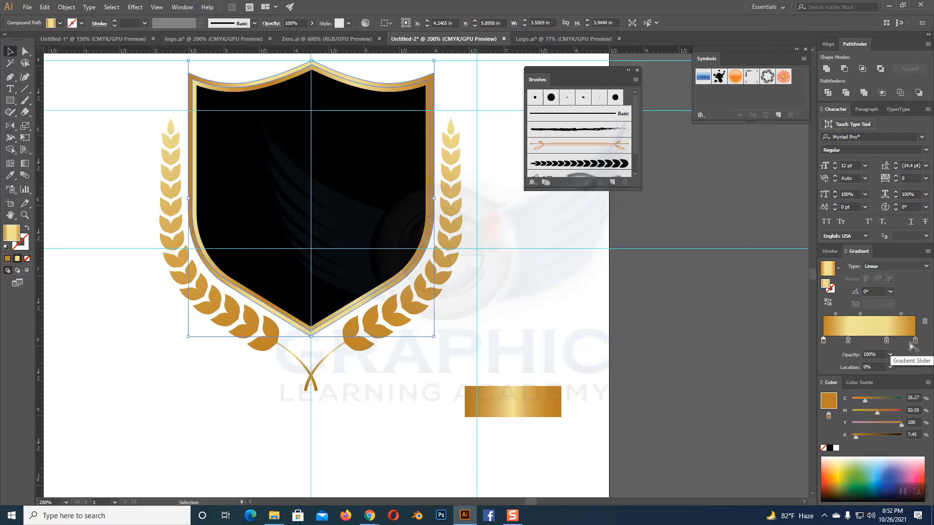
pyautogui.moveTo(915, 340); pyautogui.dragTo(885, 341)
pyautogui.click(891, 368)
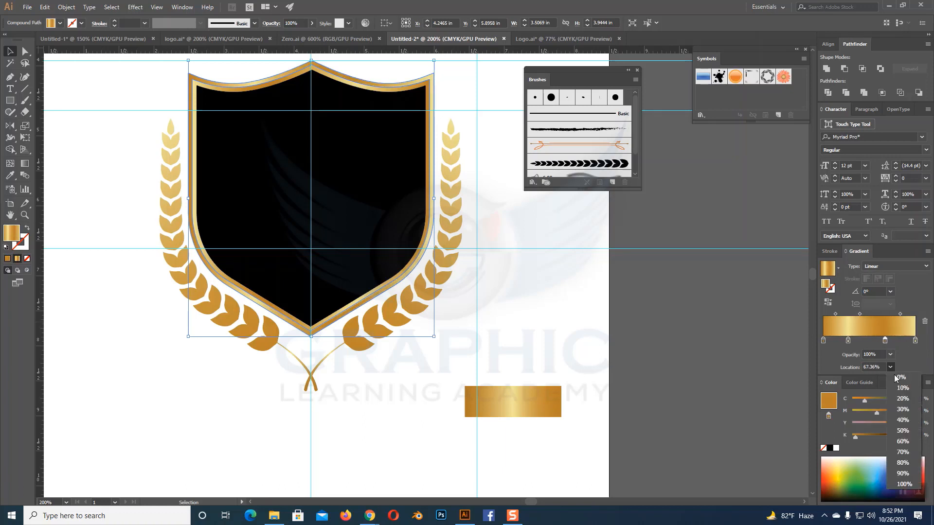
pyautogui.click(896, 455)
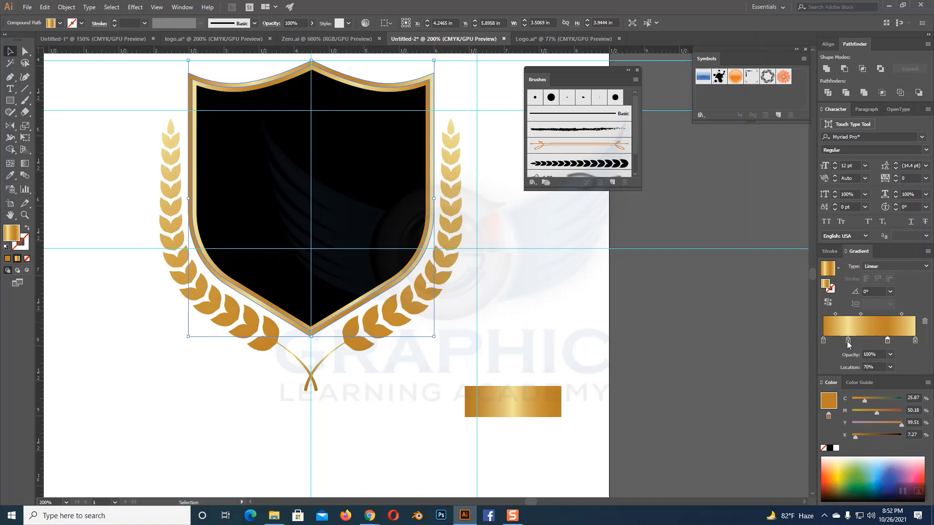
pyautogui.moveTo(848, 341); pyautogui.dragTo(853, 342)
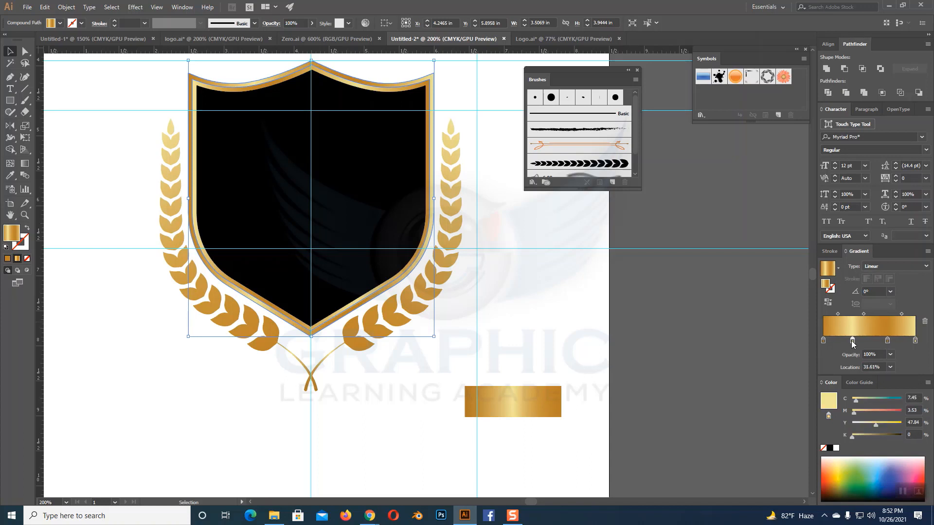
pyautogui.click(574, 312)
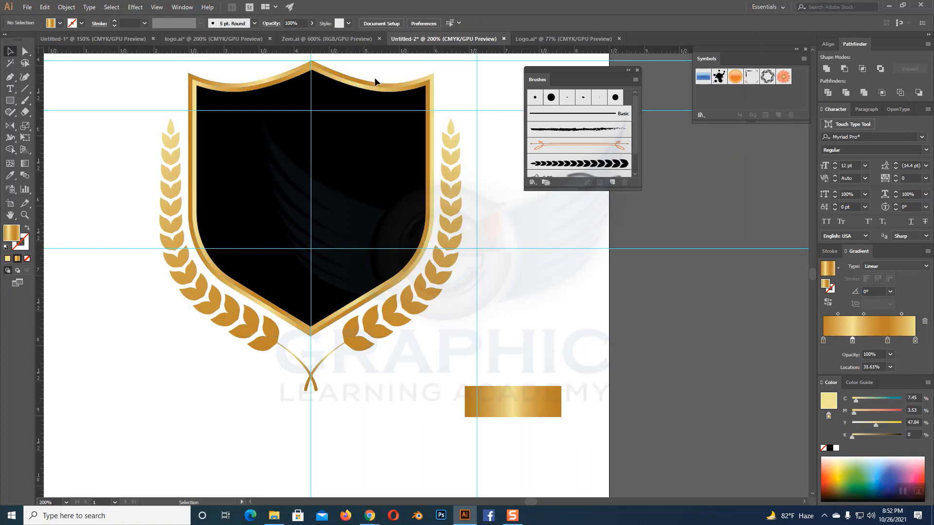
# - Draw a vertical line about 4.79 in long along the center guide, from above the shield's peak to below its tip
pyautogui.click(380, 228)
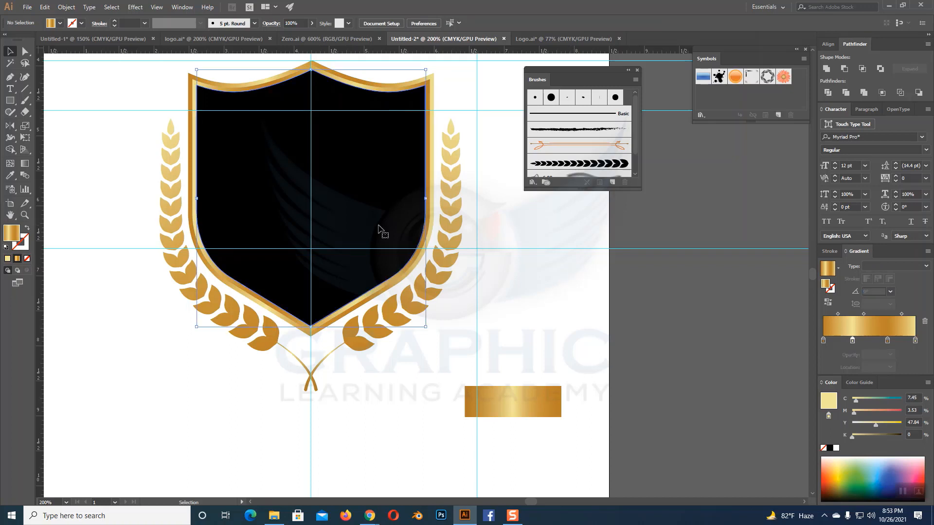
pyautogui.click(25, 89)
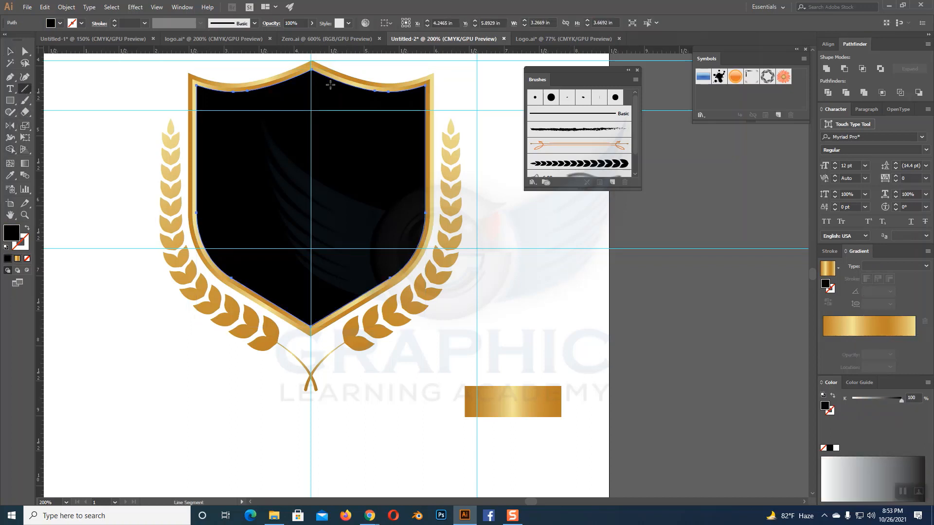
pyautogui.scroll(3, 313, 89)
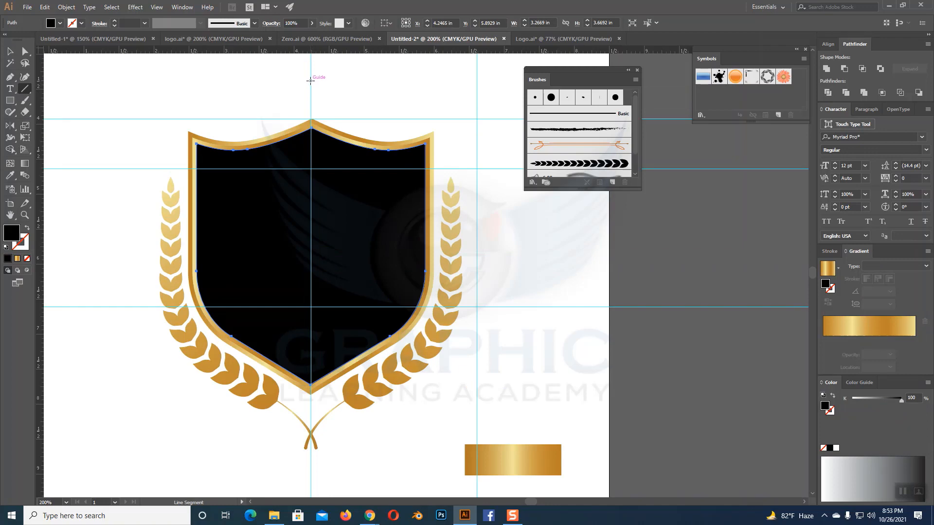
pyautogui.moveTo(311, 82); pyautogui.dragTo(311, 416)
# - Divide the black shield along the vertical line with Pathfinder Divide, then ungroup and deselect the two halves
pyautogui.press('v')
pyautogui.keyDown('shift'); pyautogui.click(385, 242); pyautogui.keyUp('shift')
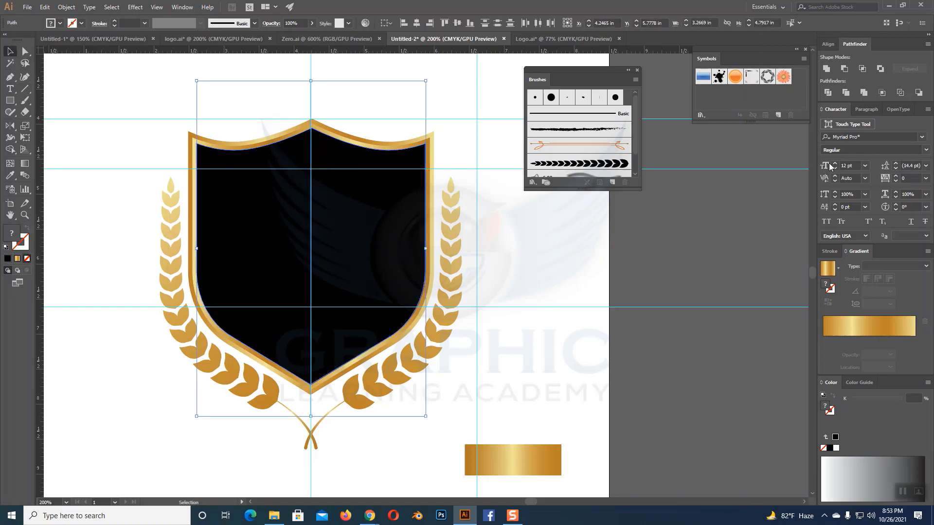
pyautogui.click(828, 93)
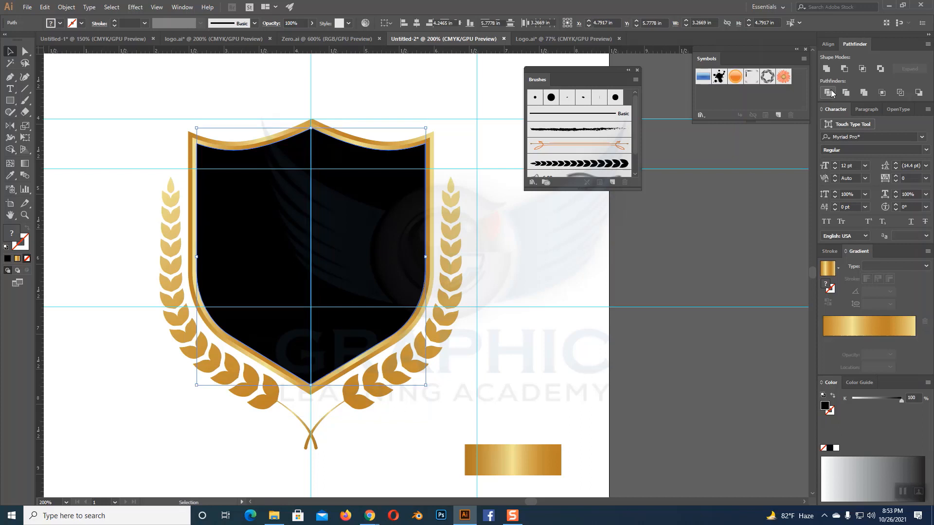
pyautogui.rightClick(409, 204)
pyautogui.click(443, 275)
pyautogui.click(568, 241)
# - Fill the shield's right half with the gold gradient, reduced to a dark gold stop at 0% and a pale gold stop at 100%
pyautogui.click(372, 231)
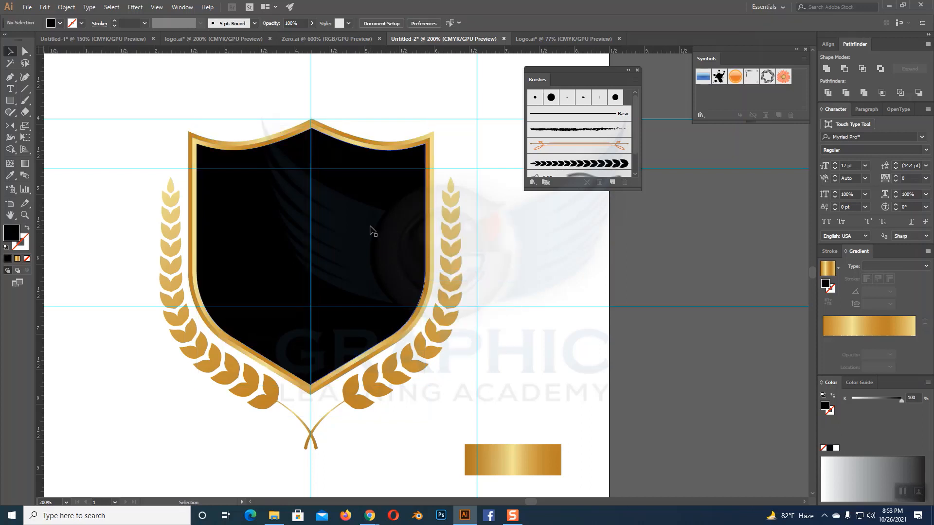
pyautogui.click(17, 259)
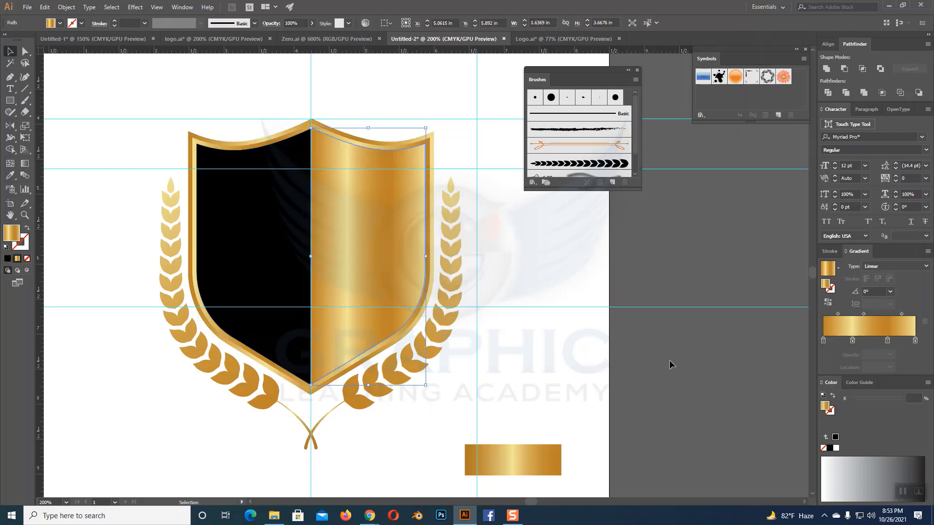
pyautogui.moveTo(825, 341); pyautogui.dragTo(845, 341)
pyautogui.click(886, 340)
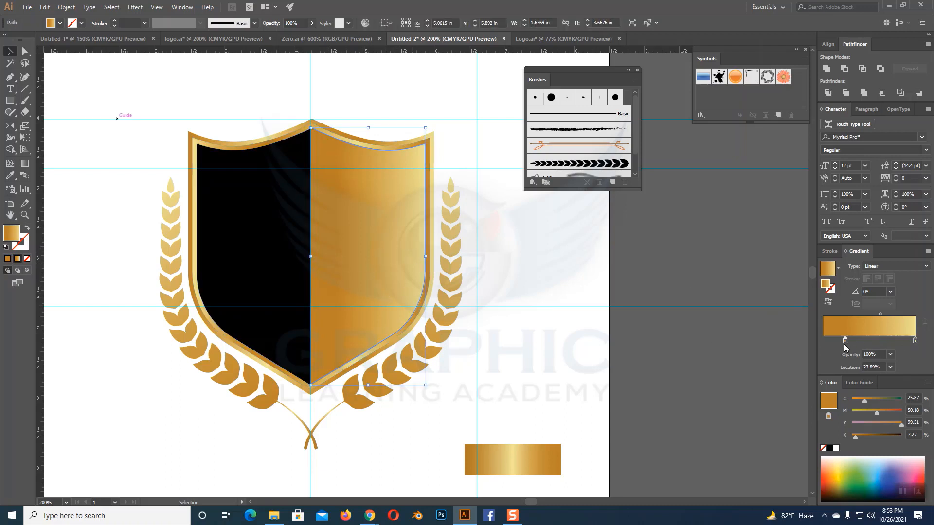
pyautogui.moveTo(845, 341); pyautogui.dragTo(780, 346)
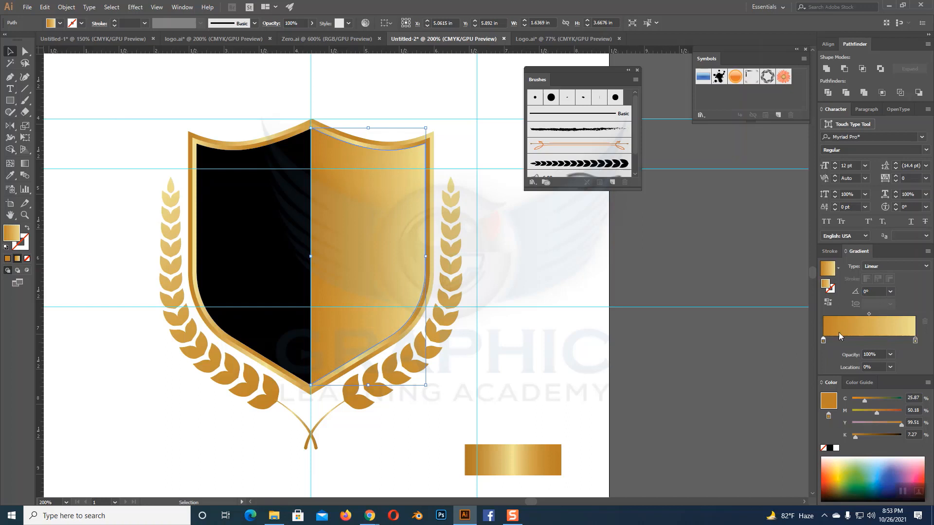
# - Recolor the 0% stop of the right half's gradient to dark navy blue, about C 100, M 75, Y 43, K 35
pyautogui.doubleClick(823, 340)
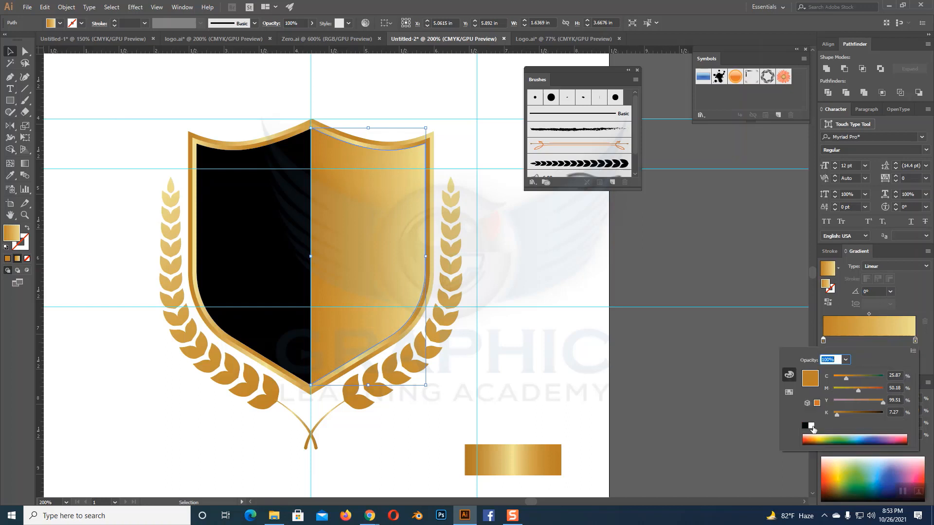
pyautogui.click(805, 426)
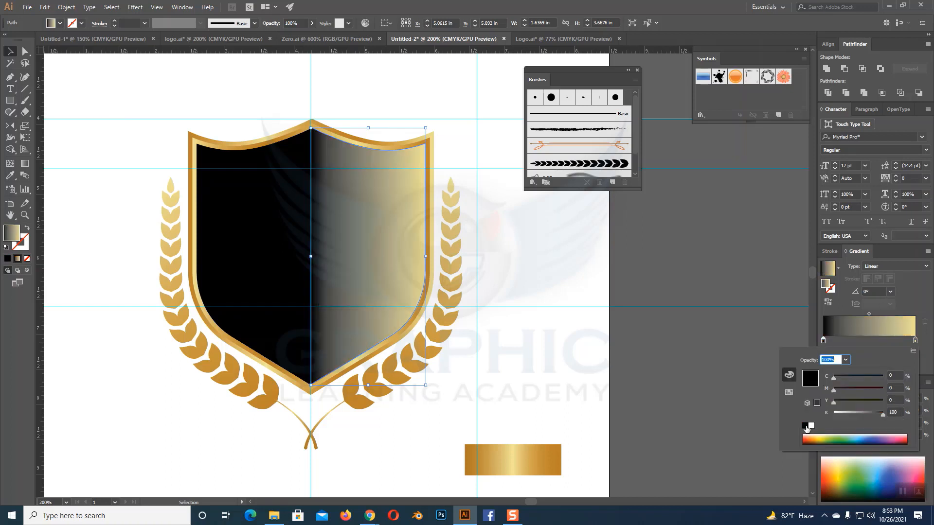
pyautogui.click(824, 341)
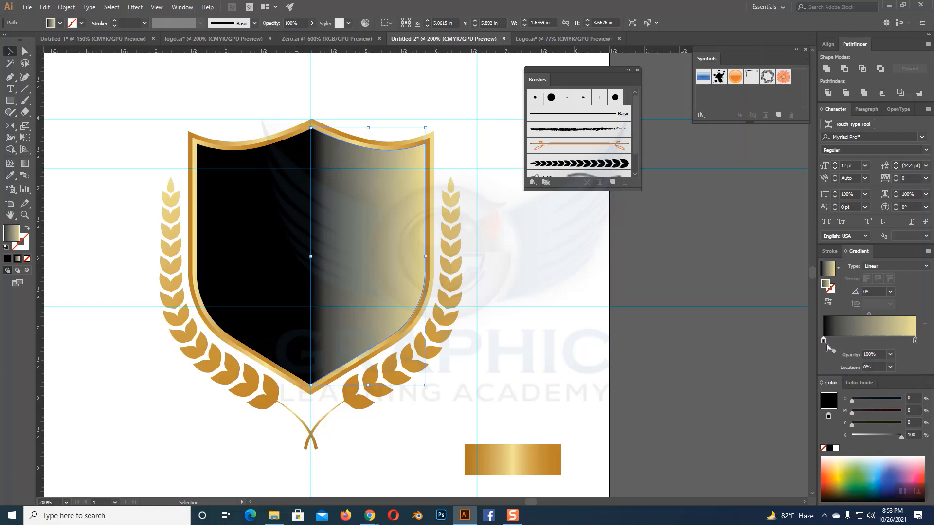
pyautogui.click(884, 487)
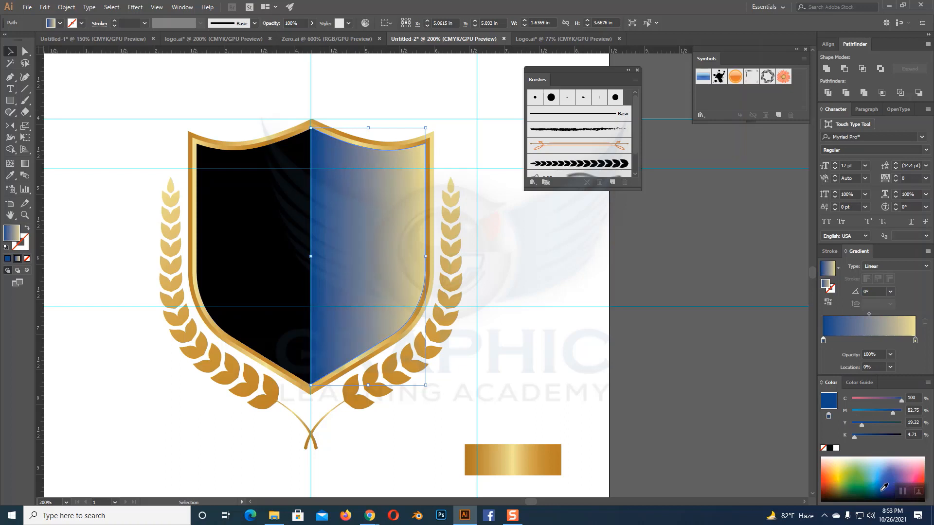
pyautogui.click(881, 494)
pyautogui.click(881, 491)
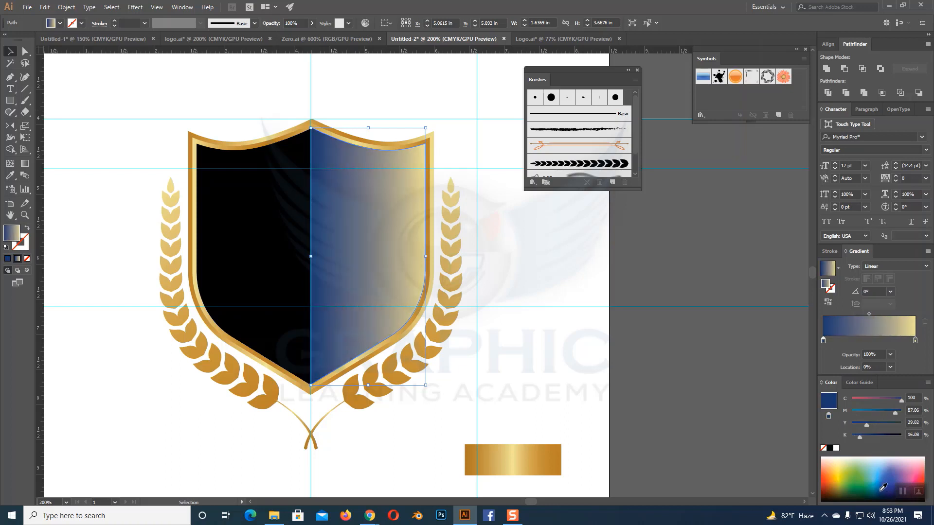
pyautogui.click(880, 492)
pyautogui.click(881, 489)
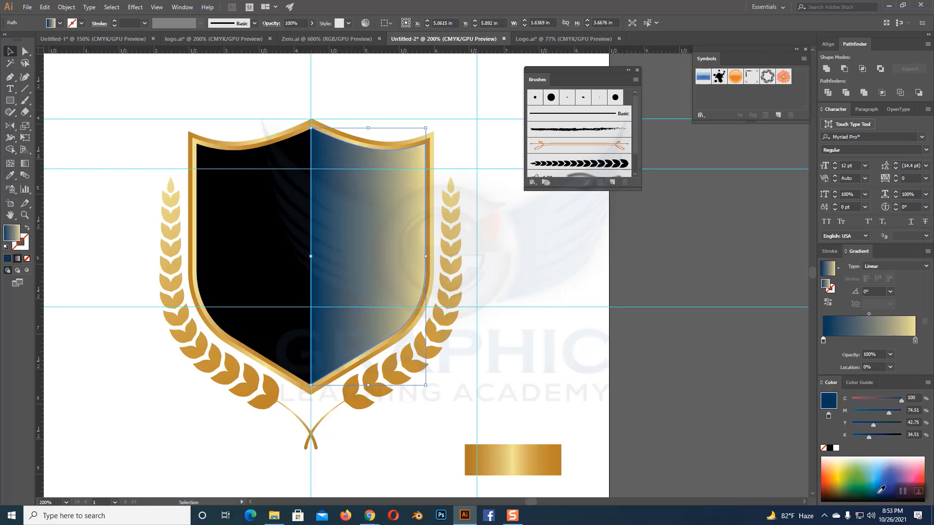
# - Set the 0% stop of the right half's gradient to a near-black blue, C 100, M 0, Y 0, K 91
pyautogui.click(879, 488)
pyautogui.click(875, 489)
pyautogui.click(875, 488)
pyautogui.click(877, 489)
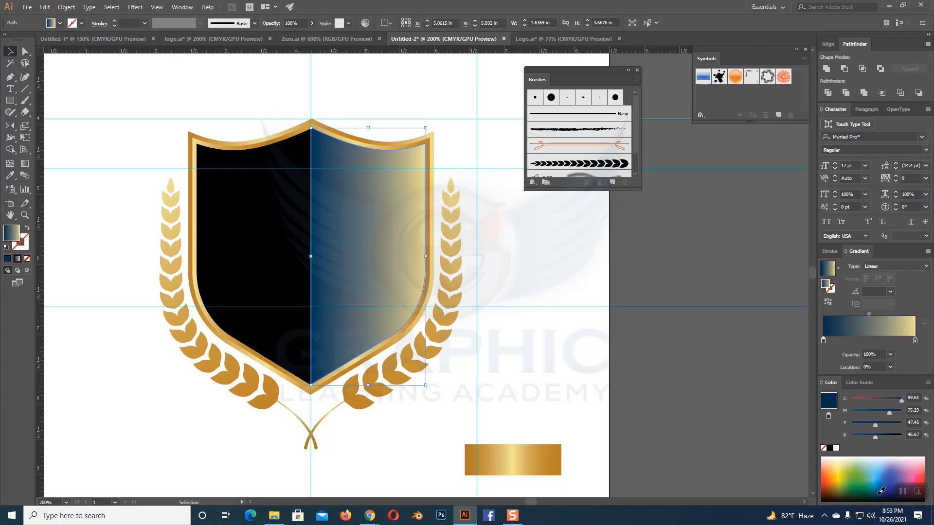
pyautogui.click(878, 490)
pyautogui.click(891, 475)
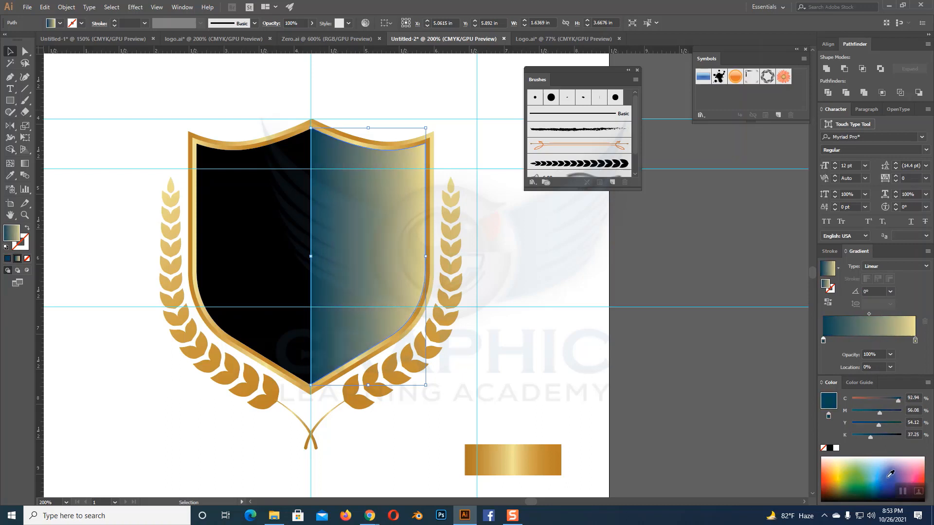
pyautogui.click(883, 489)
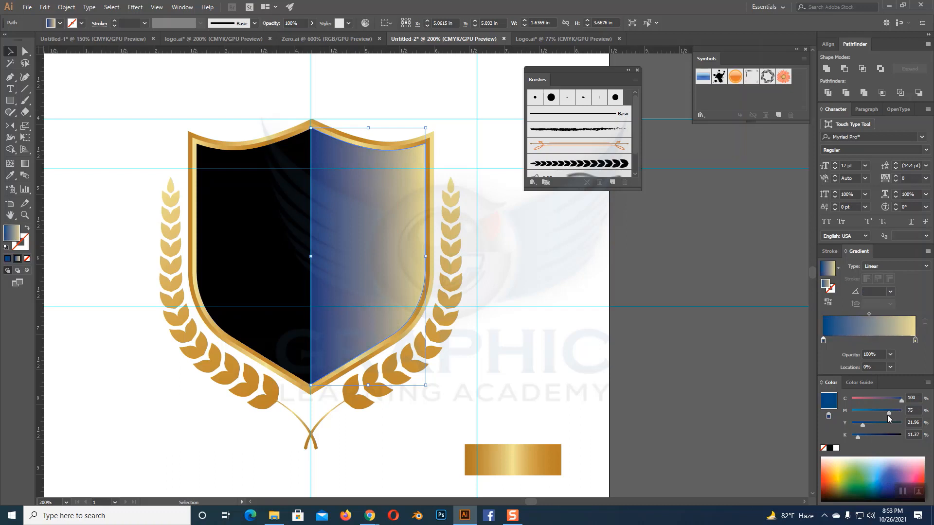
pyautogui.moveTo(862, 425); pyautogui.dragTo(897, 435)
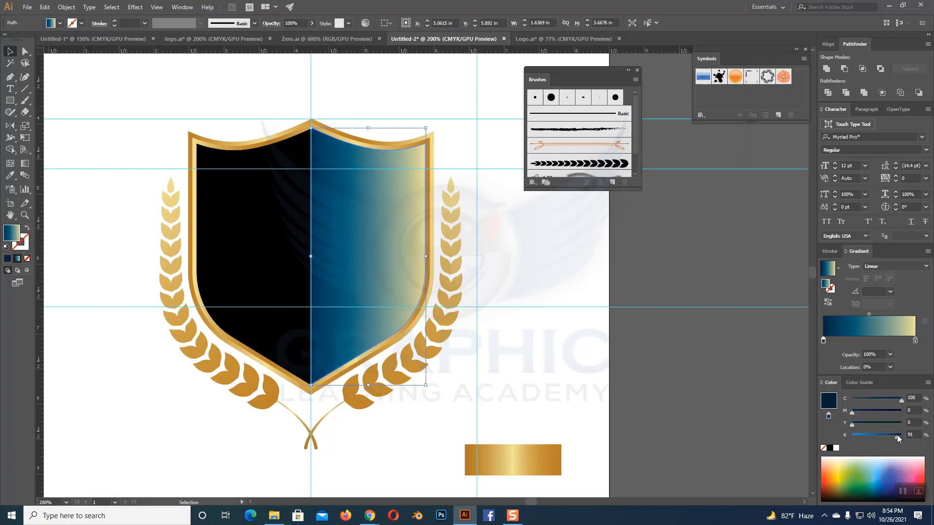
# - Recolor the 100% stop of the right half's gradient to deep blue, C 89.41, M 67.45, Y 0, K 36, and deselect
pyautogui.click(915, 341)
pyautogui.doubleClick(915, 340)
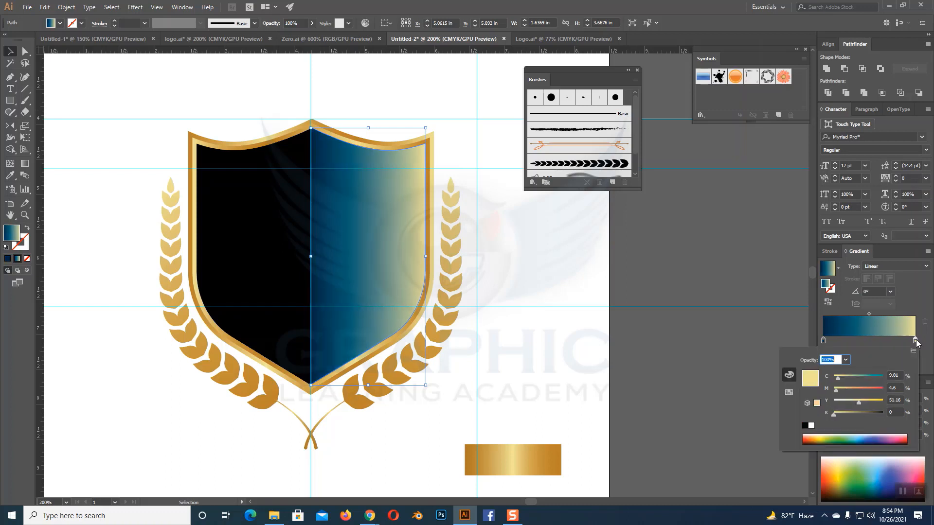
pyautogui.click(866, 438)
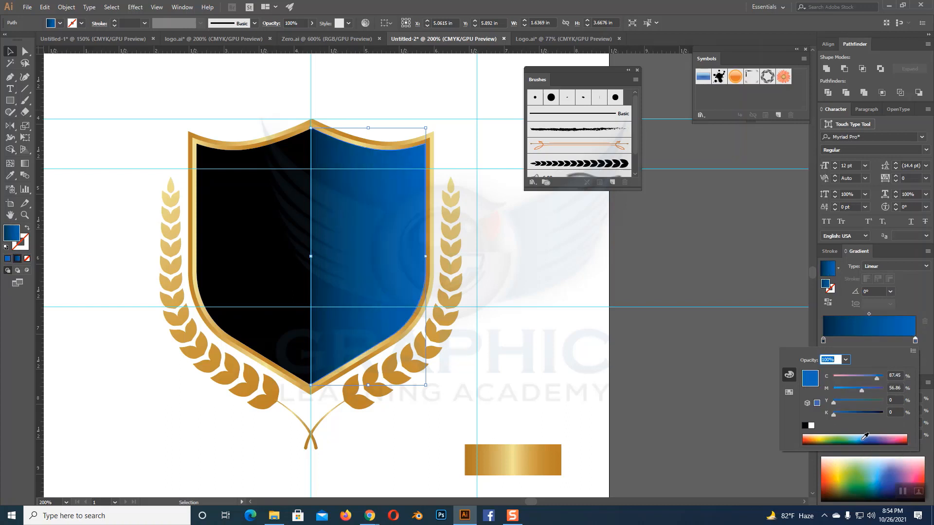
pyautogui.click(864, 437)
pyautogui.moveTo(866, 437); pyautogui.dragTo(848, 414)
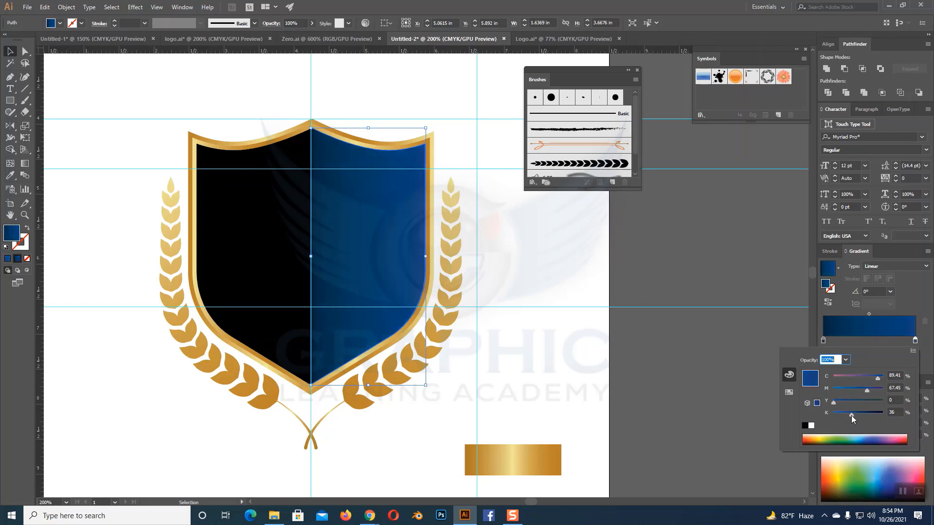
pyautogui.press('Escape')
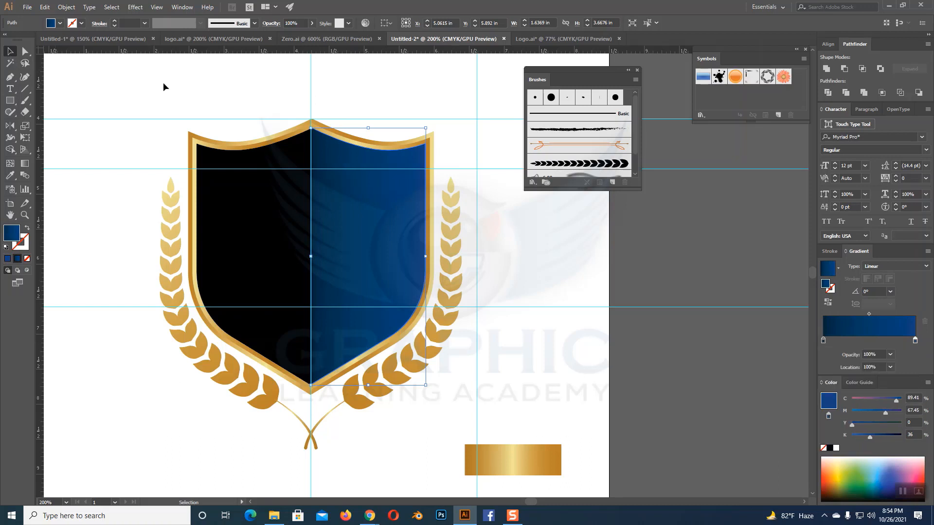
pyautogui.click(163, 83)
# - Copy the right half's blue gradient to the shield's left half with the Eyedropper and reverse its direction
pyautogui.click(277, 219)
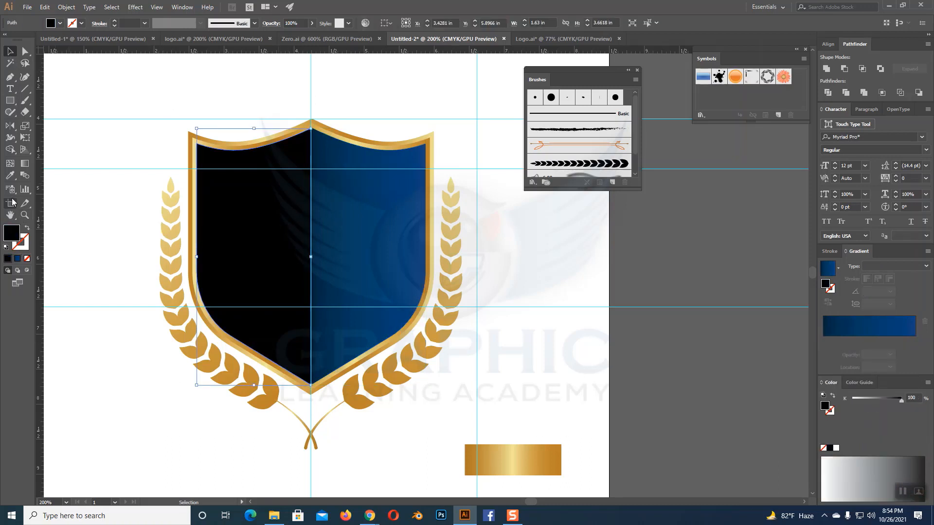
pyautogui.click(9, 176)
pyautogui.click(352, 192)
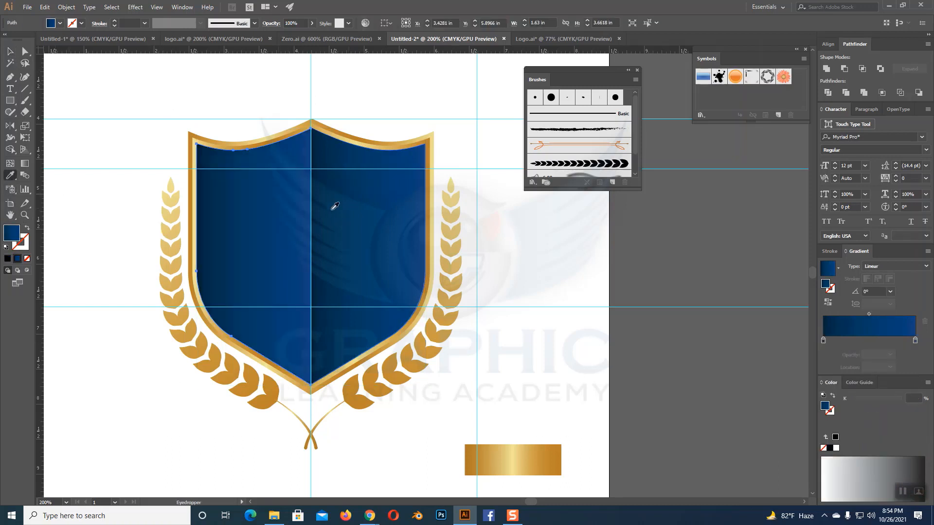
pyautogui.click(827, 302)
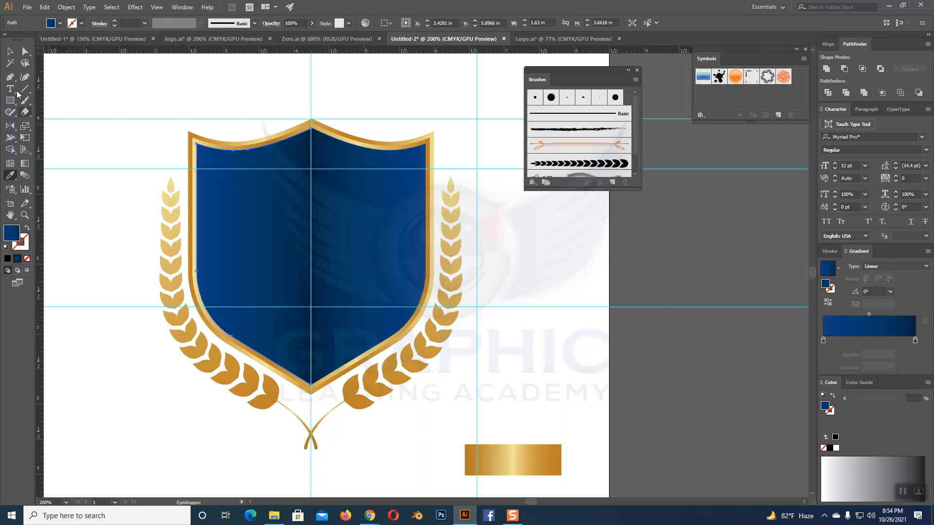
pyautogui.click(10, 51)
pyautogui.click(498, 240)
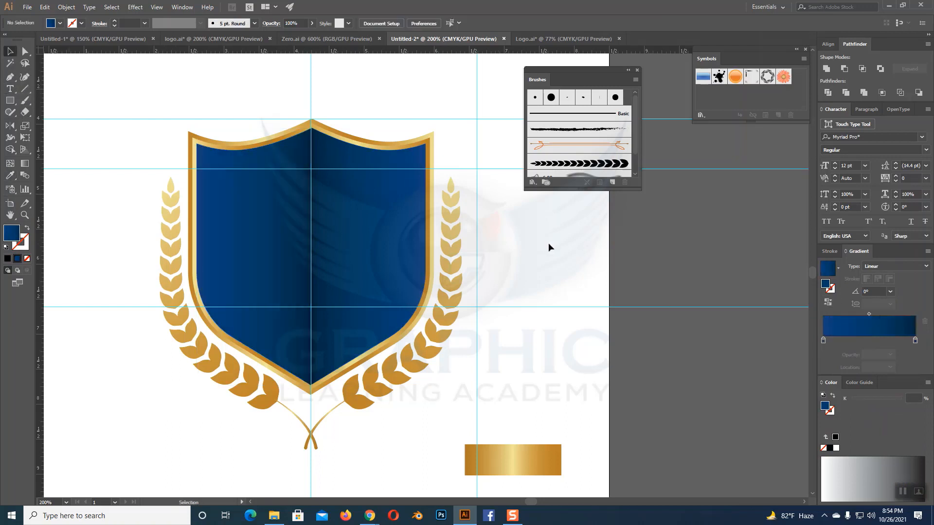
# - Hide the guides and reverse the left half's gradient again, placing its dark end at the shield's outer edge
pyautogui.rightClick(548, 243)
pyautogui.click(581, 322)
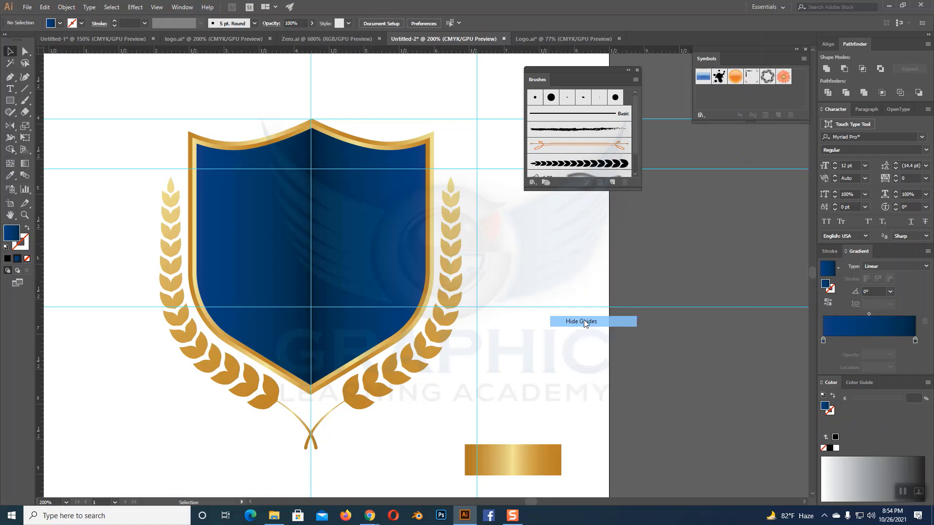
pyautogui.click(286, 254)
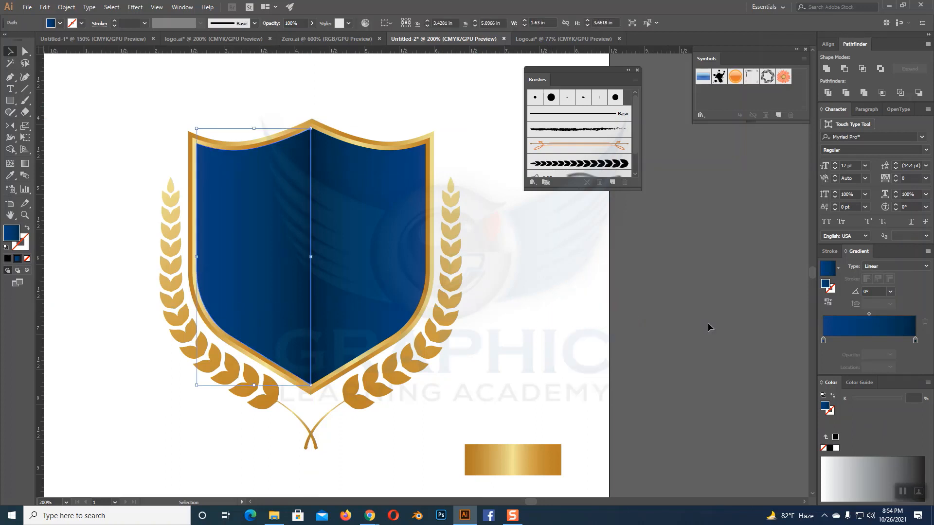
pyautogui.click(916, 341)
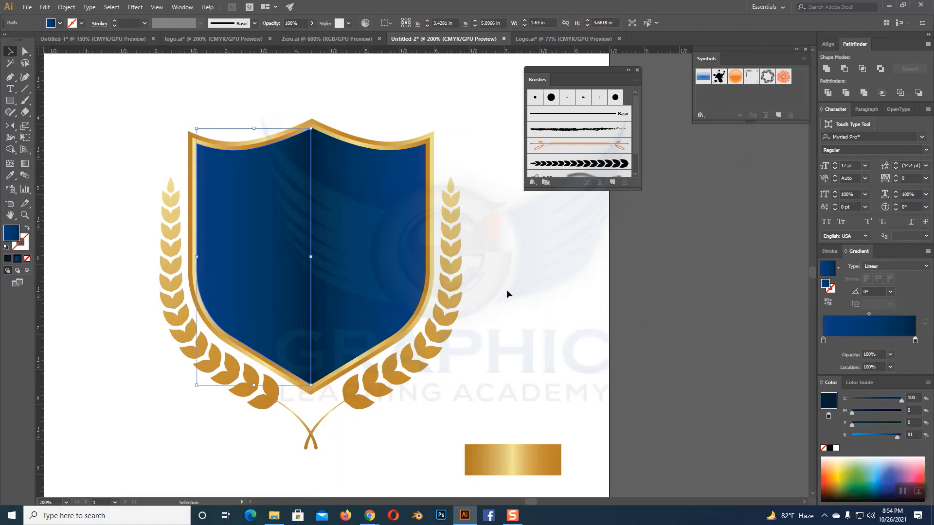
pyautogui.click(828, 303)
pyautogui.click(582, 277)
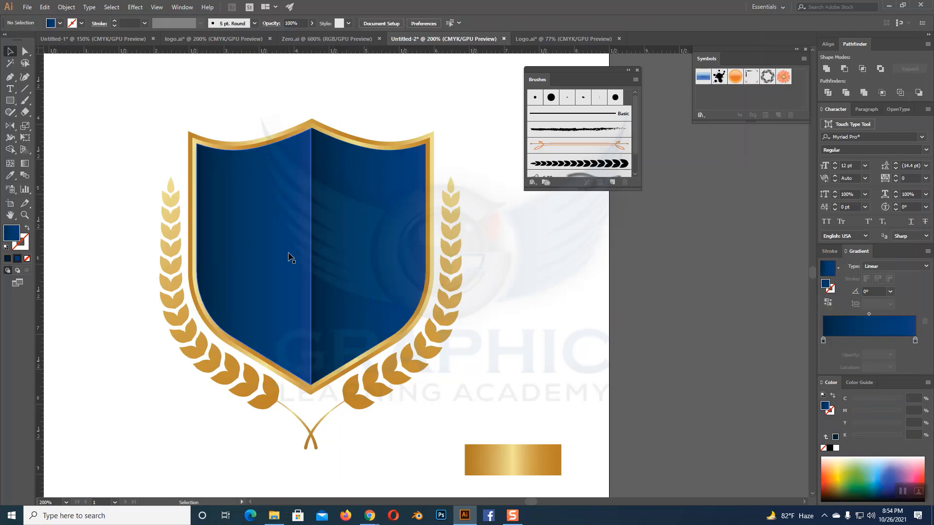
# - Lighten the dark 0% stop of the shield's right-half gradient to K 79, keeping C 100
pyautogui.click(355, 261)
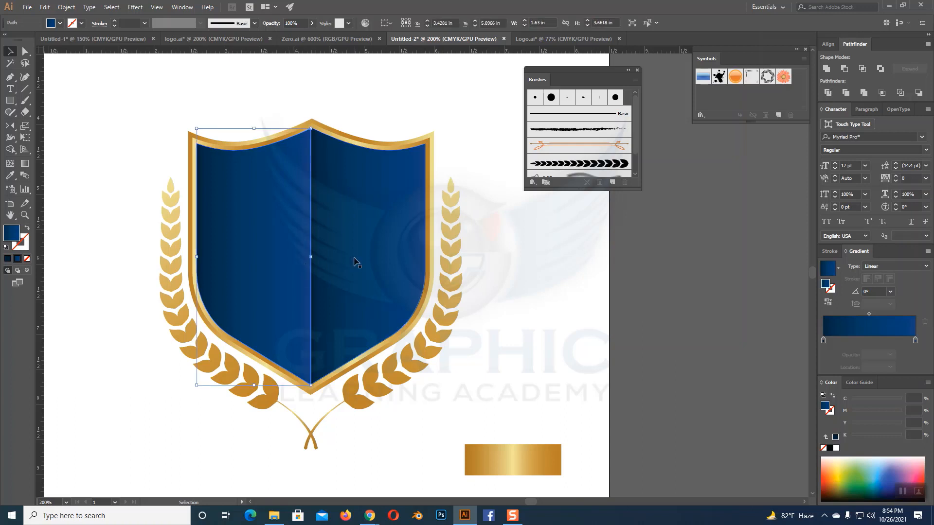
pyautogui.doubleClick(823, 340)
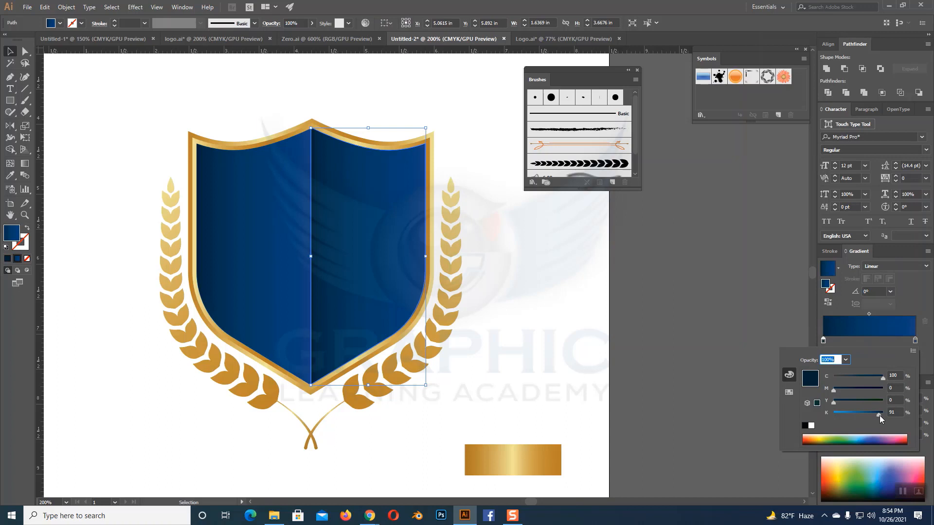
pyautogui.moveTo(879, 416); pyautogui.dragTo(876, 415)
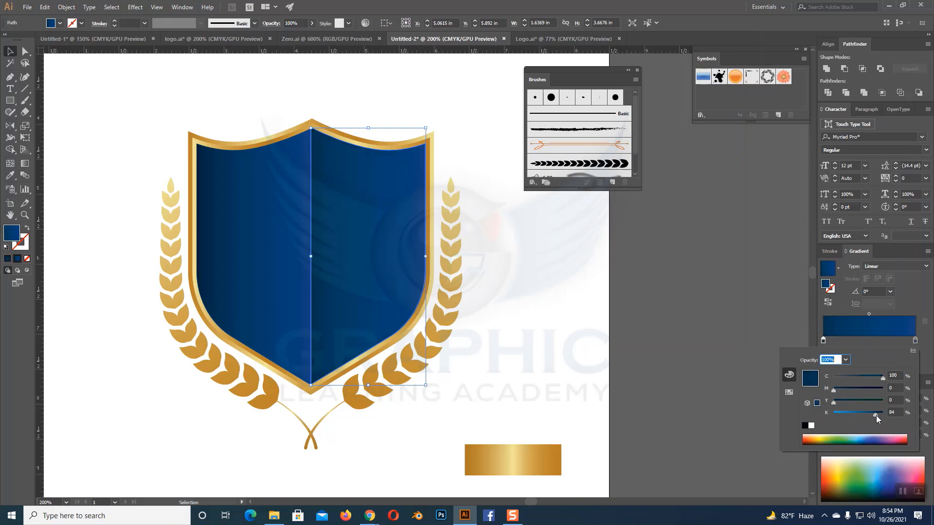
pyautogui.click(573, 314)
pyautogui.click(573, 314)
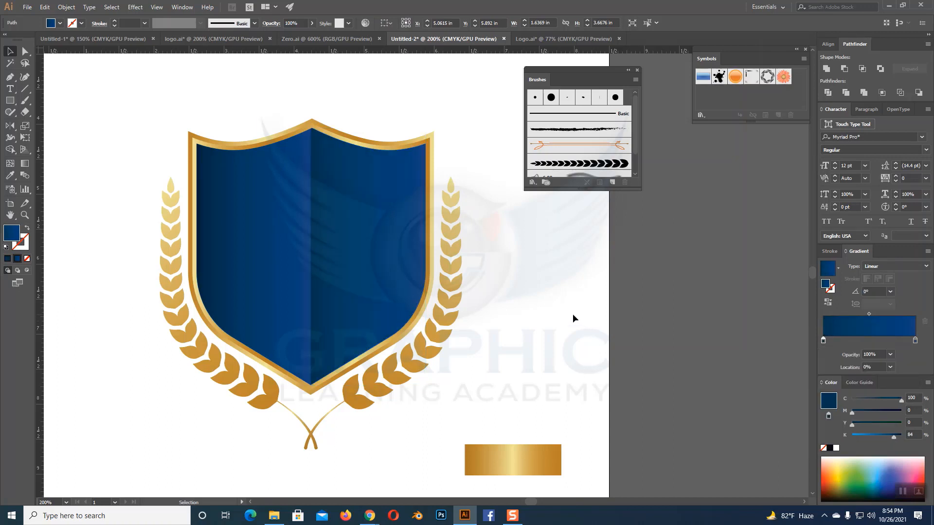
pyautogui.click(386, 244)
pyautogui.click(576, 314)
pyautogui.click(389, 278)
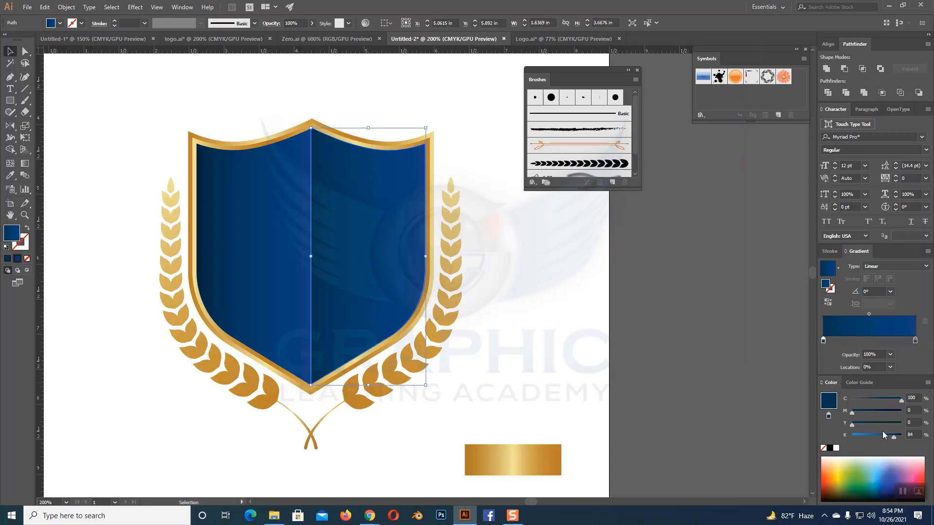
pyautogui.moveTo(894, 437); pyautogui.dragTo(889, 437)
pyautogui.click(562, 318)
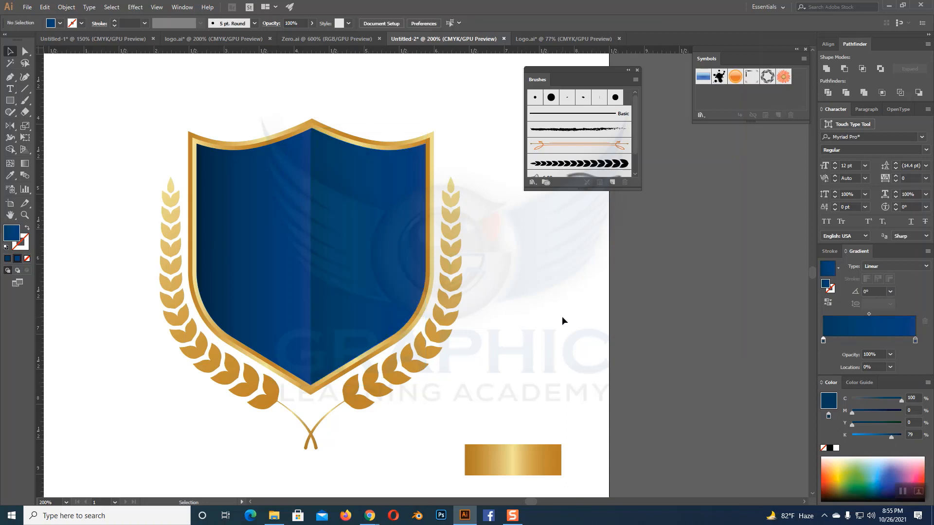
pyautogui.scroll(-2, 561, 320)
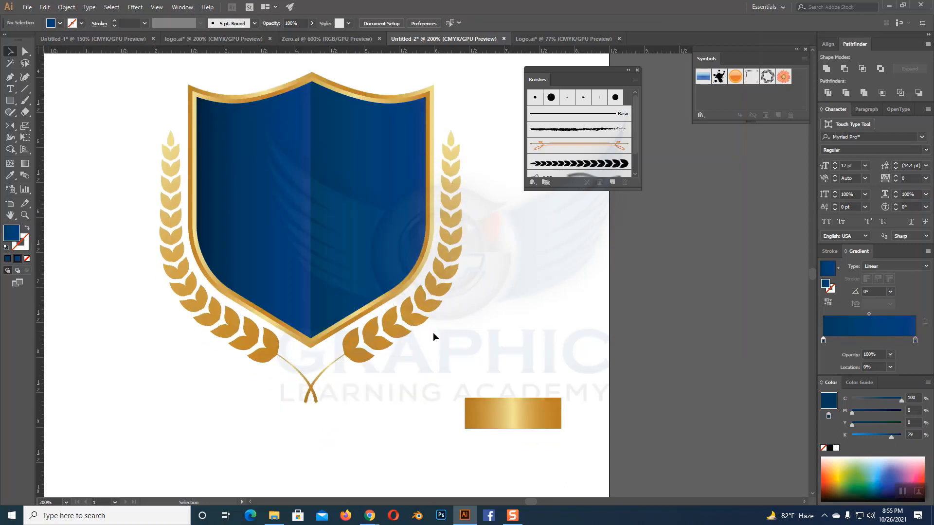
pyautogui.scroll(1, 510, 271)
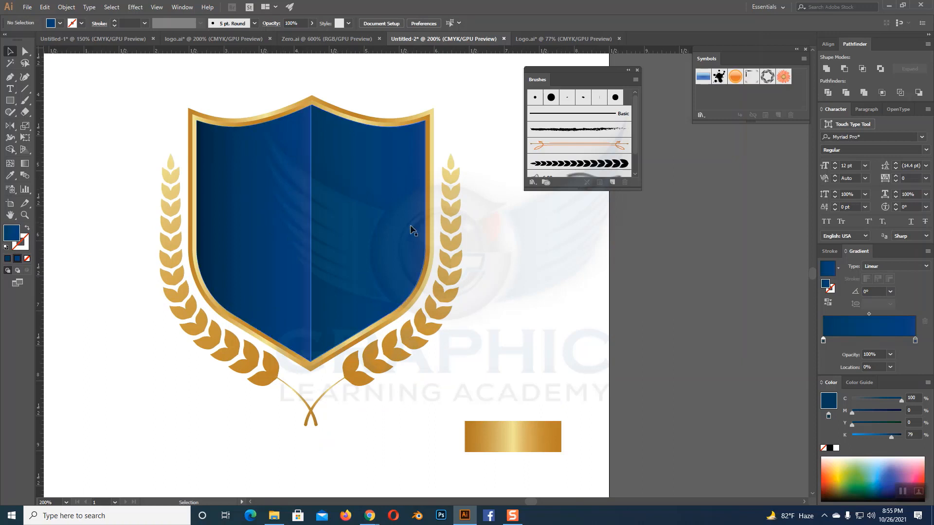
pyautogui.scroll(3, 530, 267)
pyautogui.scroll(-1, 530, 271)
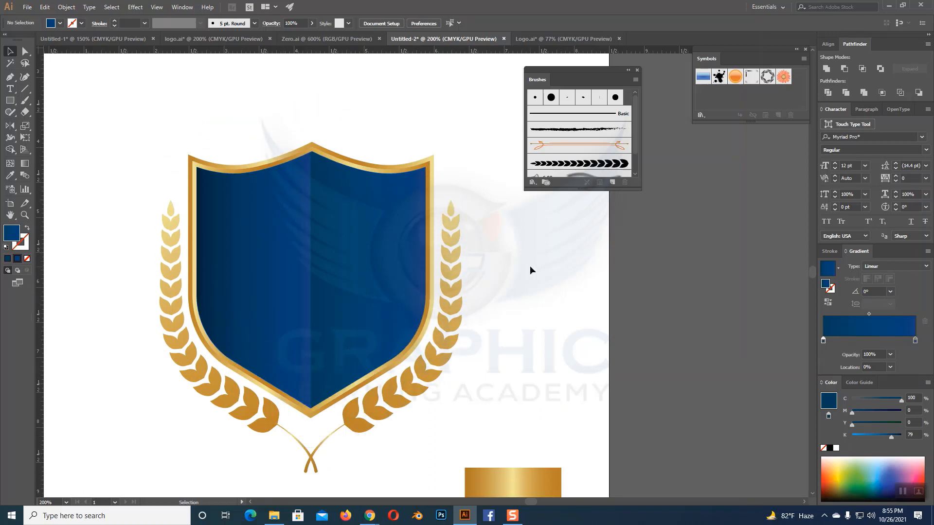
pyautogui.scroll(2, 530, 266)
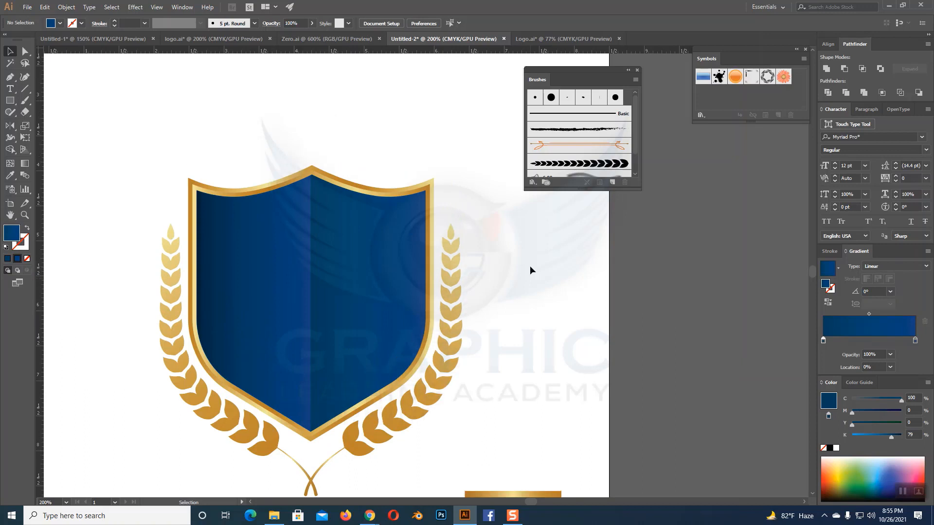
pyautogui.scroll(-2, 530, 266)
pyautogui.scroll(1, 530, 271)
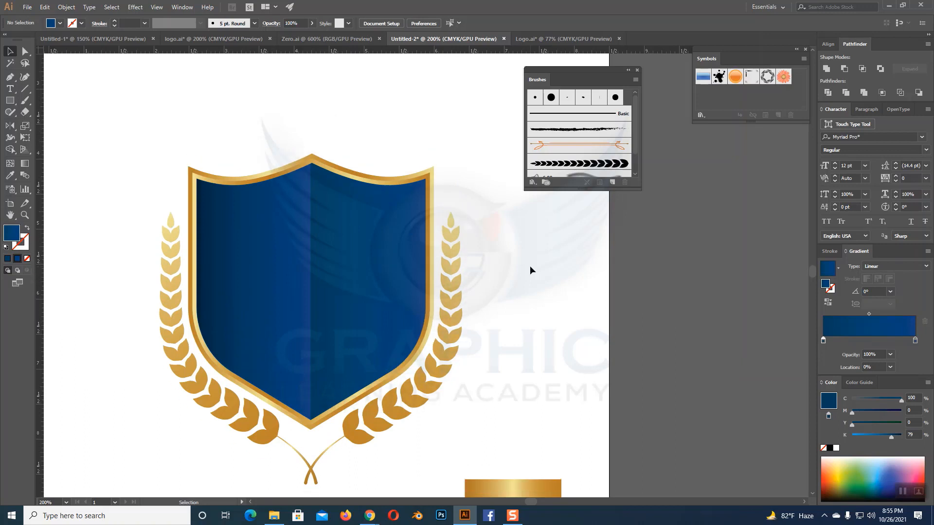
pyautogui.scroll(2, 530, 266)
pyautogui.scroll(-1, 530, 267)
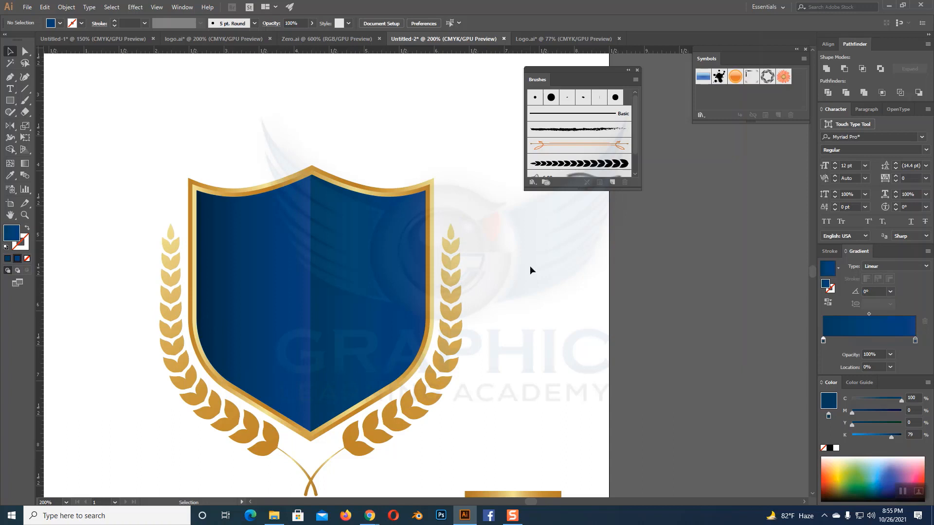
# - Add the letters "R B" above the shield in the Mandalore font as black outlined shapes about 1.98 in tall
pyautogui.scroll(5, 530, 267)
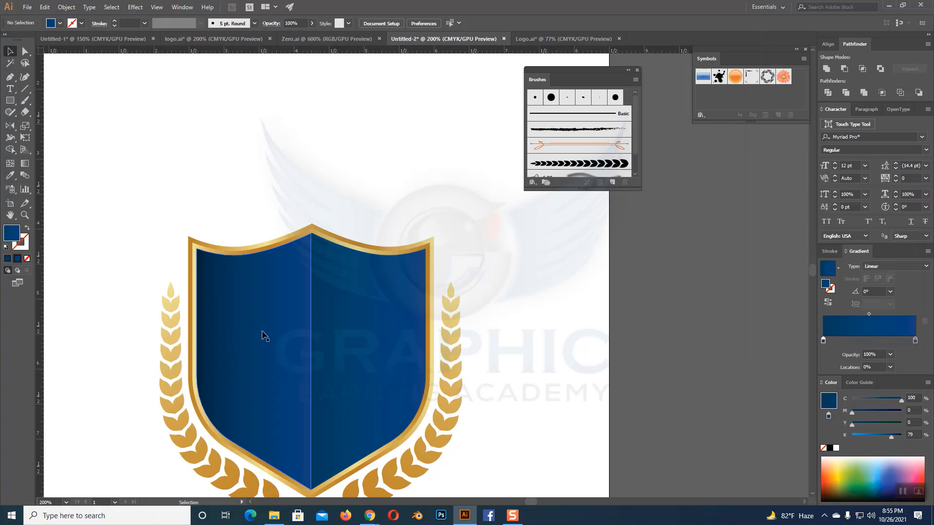
pyautogui.click(207, 113)
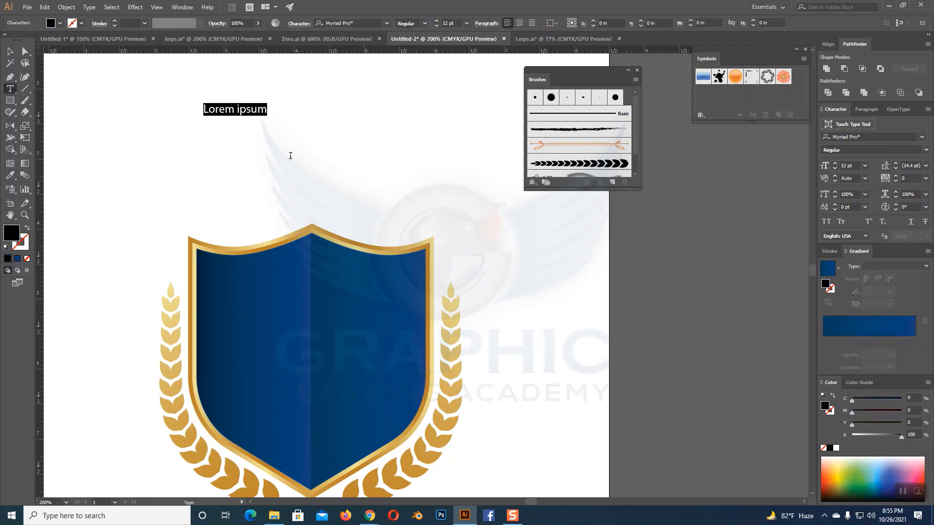
pyautogui.write('R B')
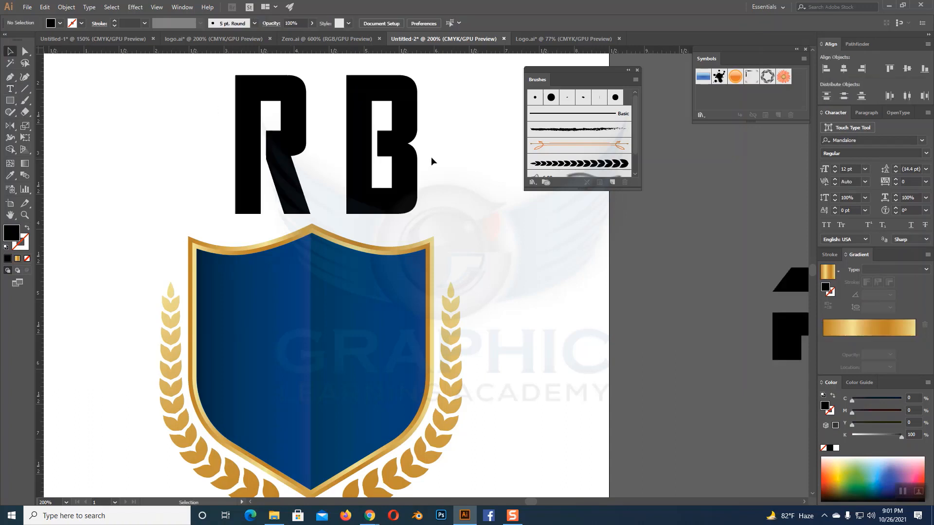
# - Move the R and B together into the blue shield, centered across its dividing line at about X 4.24 in, Y 5.66 in
pyautogui.click(277, 150)
pyautogui.click(361, 160)
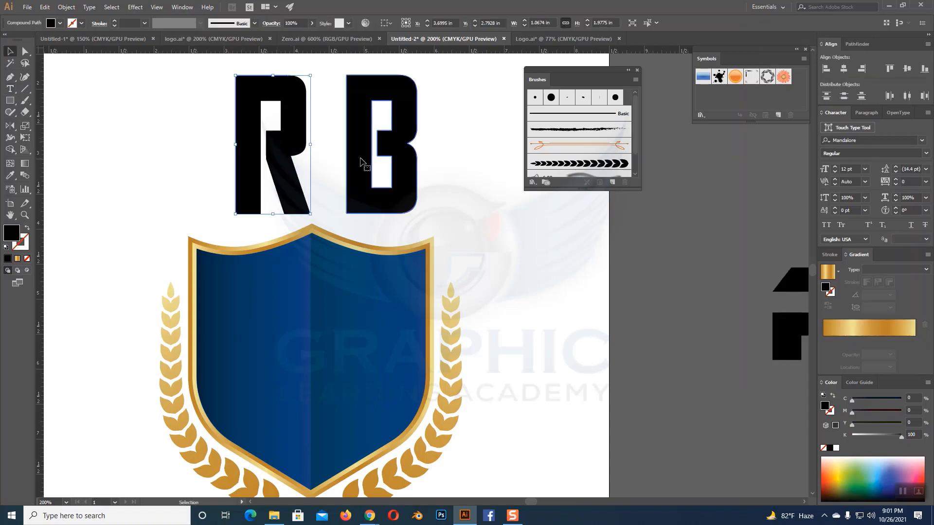
pyautogui.click(444, 164)
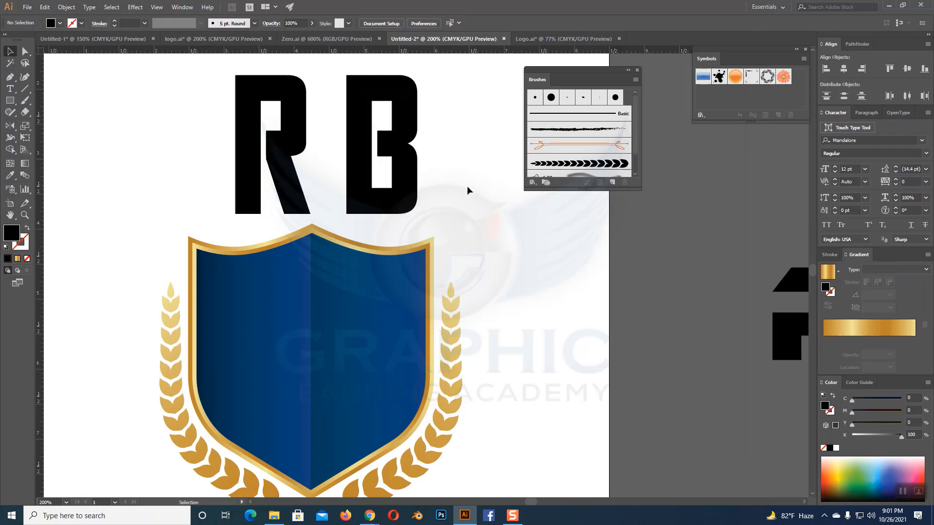
pyautogui.moveTo(219, 102); pyautogui.dragTo(393, 362)
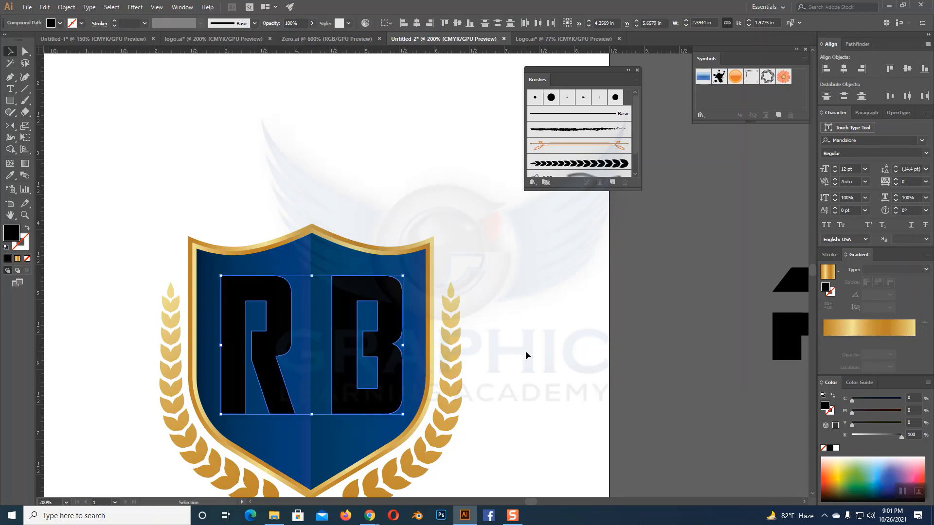
pyautogui.press('Left')
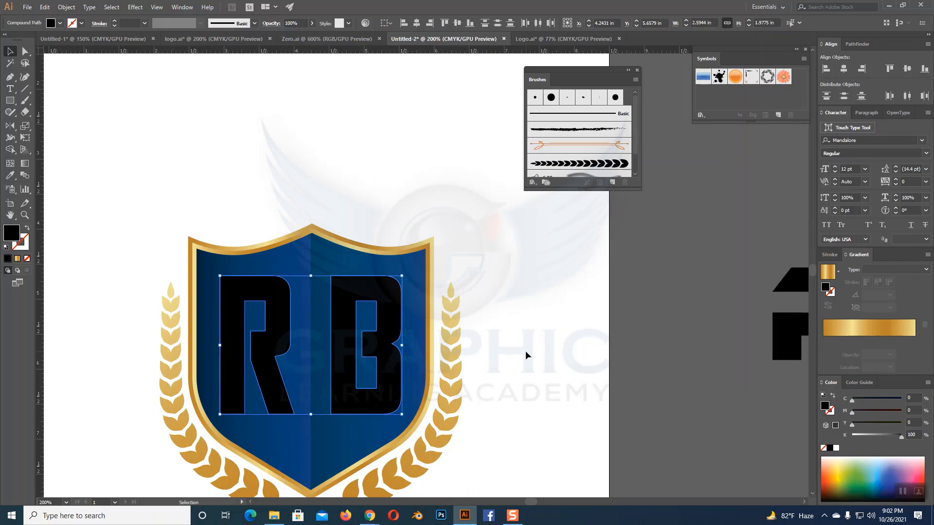
# - Nudge the R and B slightly left to about X 4.23 in and deselect them
pyautogui.press('Left')
pyautogui.hotkey('ctrl', '+')
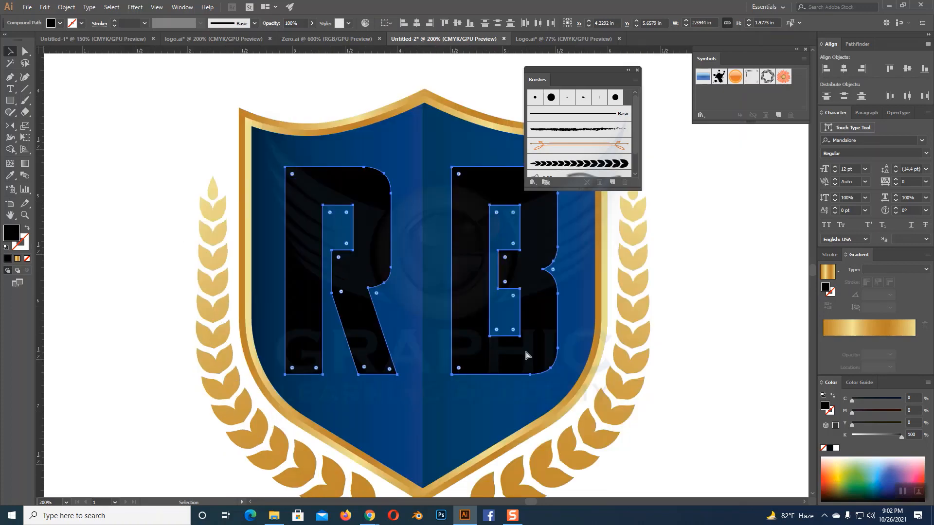
pyautogui.moveTo(671, 396); pyautogui.dragTo(586, 429)
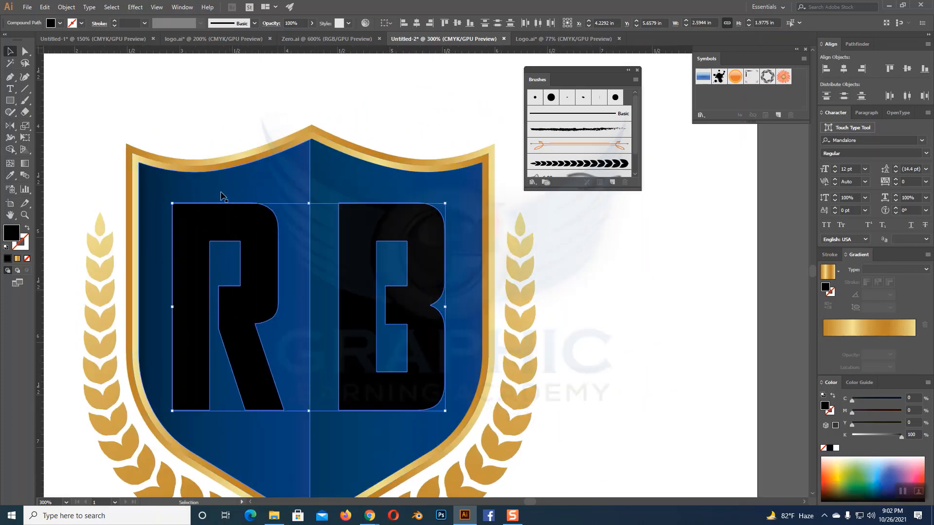
pyautogui.click(591, 293)
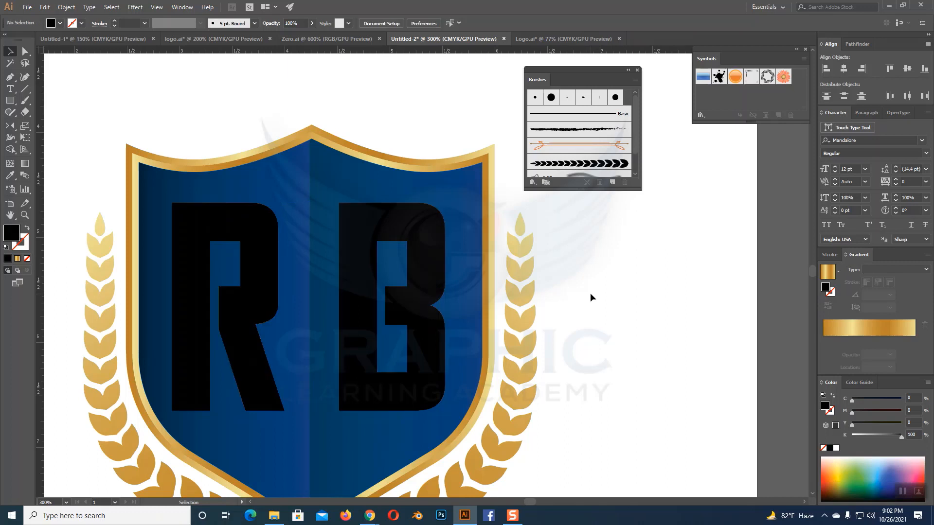
# - Offset the paths of both the R and B inward by -0.04 in with miter joins
pyautogui.click(428, 288)
pyautogui.keyDown('shift'); pyautogui.click(266, 286); pyautogui.keyUp('shift')
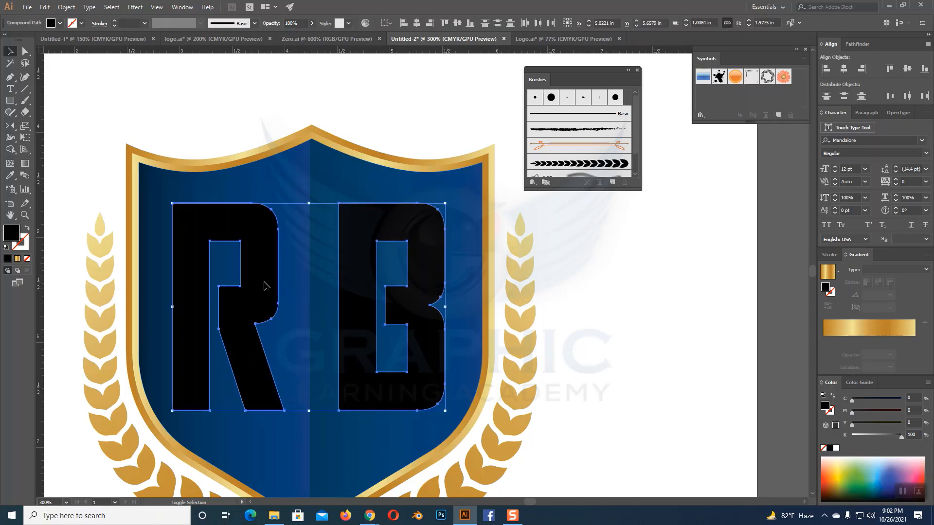
pyautogui.click(67, 7)
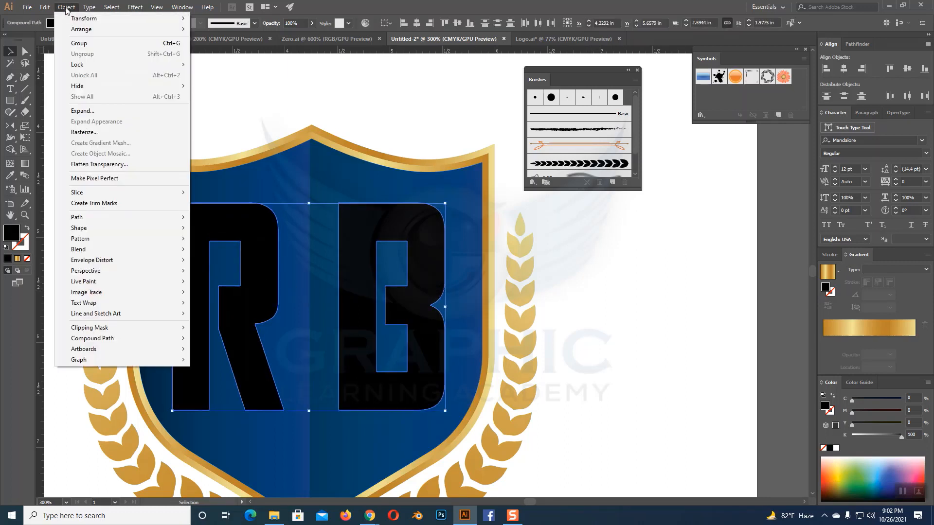
pyautogui.moveTo(95, 217)
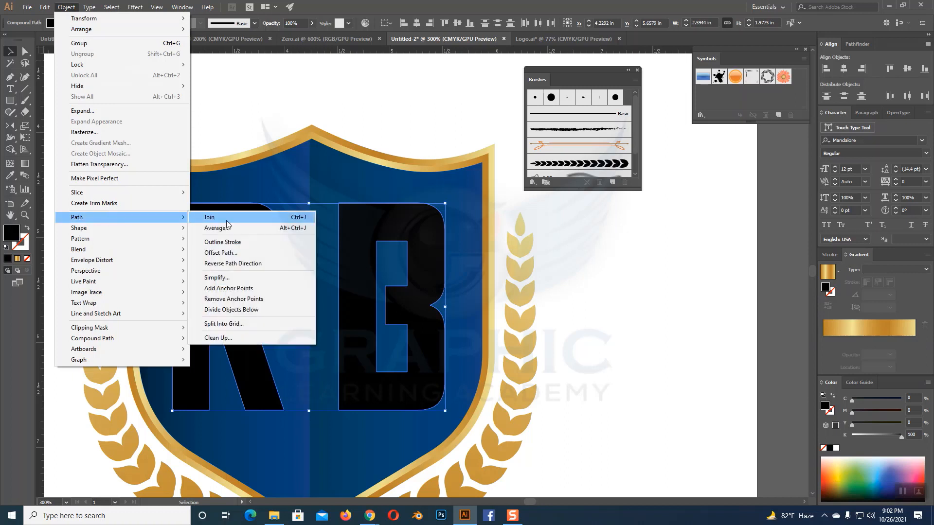
pyautogui.click(226, 253)
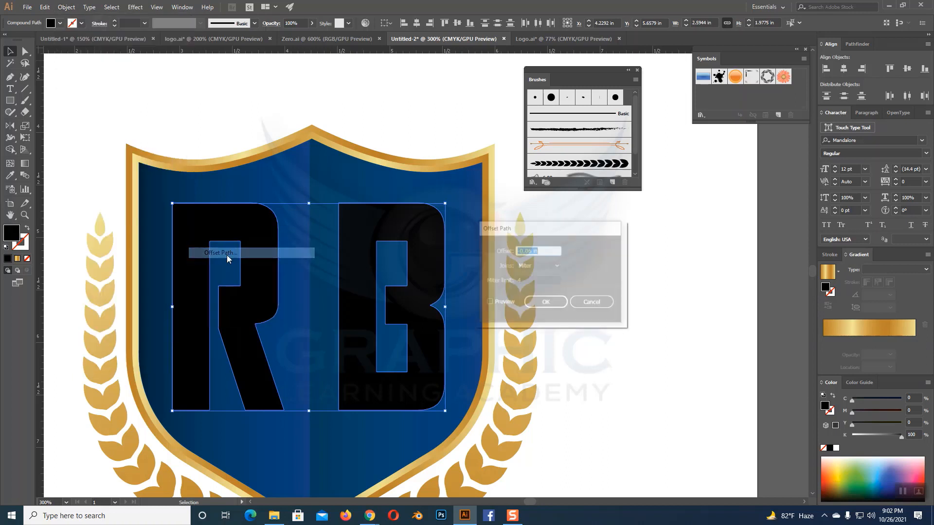
pyautogui.click(489, 303)
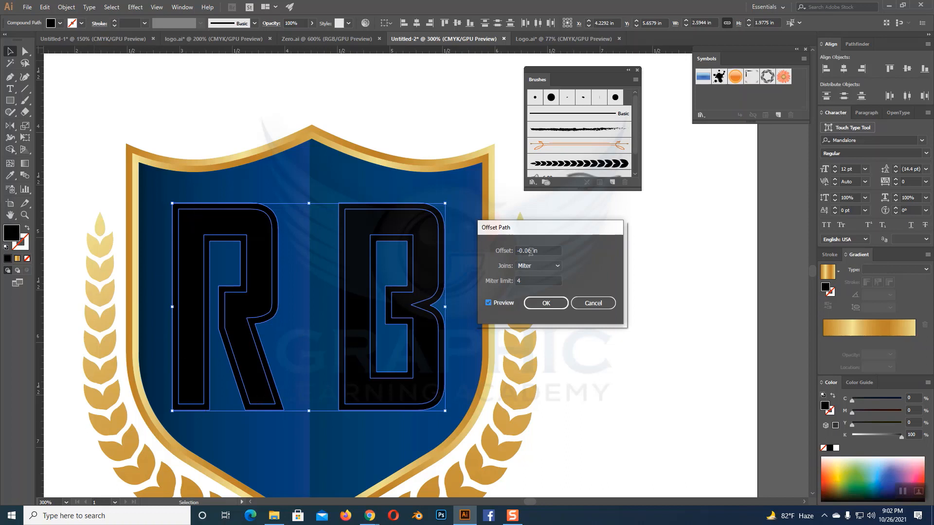
pyautogui.moveTo(532, 251); pyautogui.dragTo(528, 251)
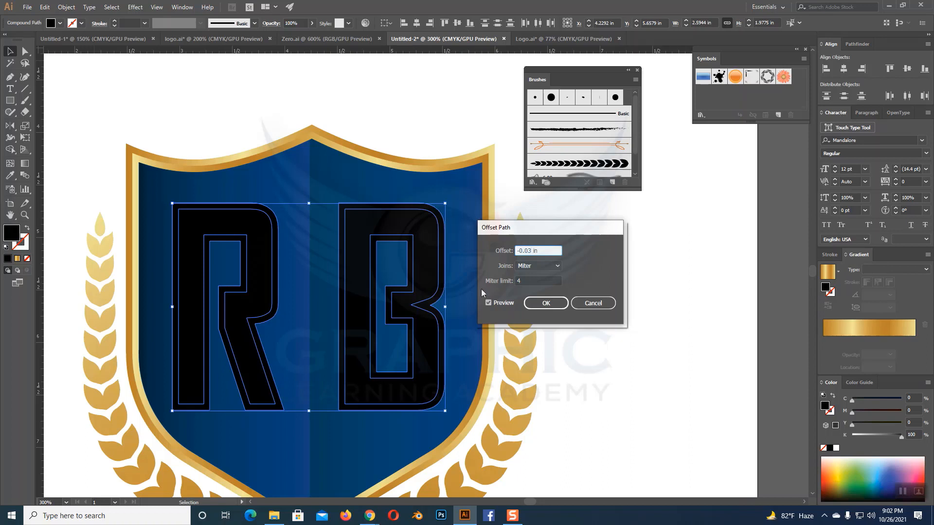
pyautogui.click(488, 303)
pyautogui.click(488, 303)
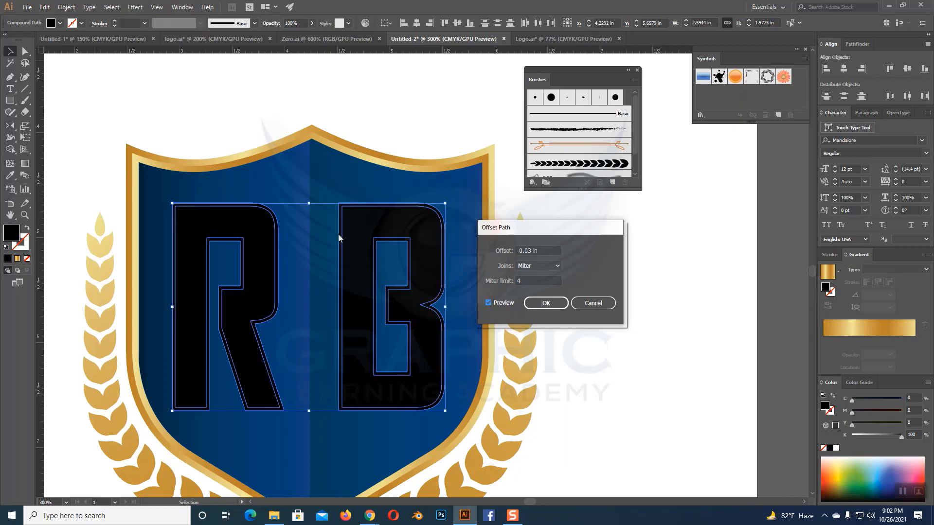
pyautogui.click(529, 250)
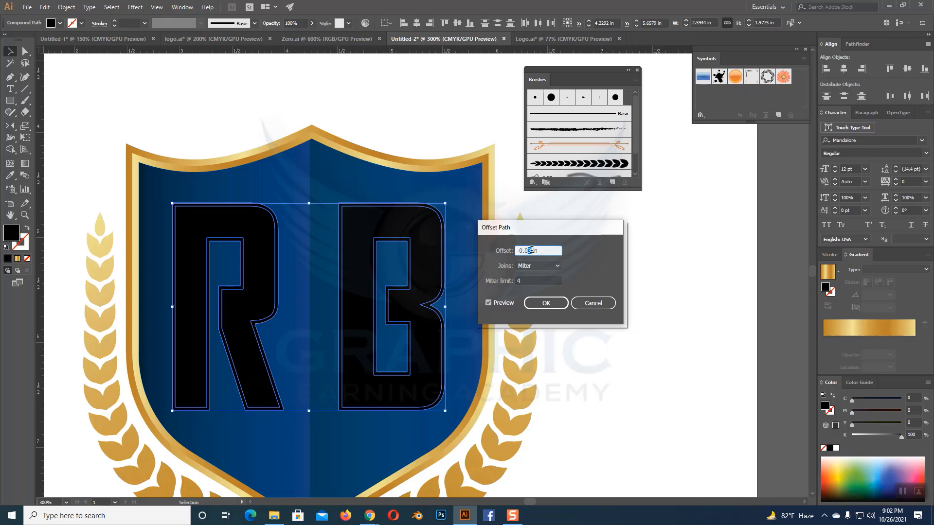
pyautogui.click(489, 303)
pyautogui.click(489, 303)
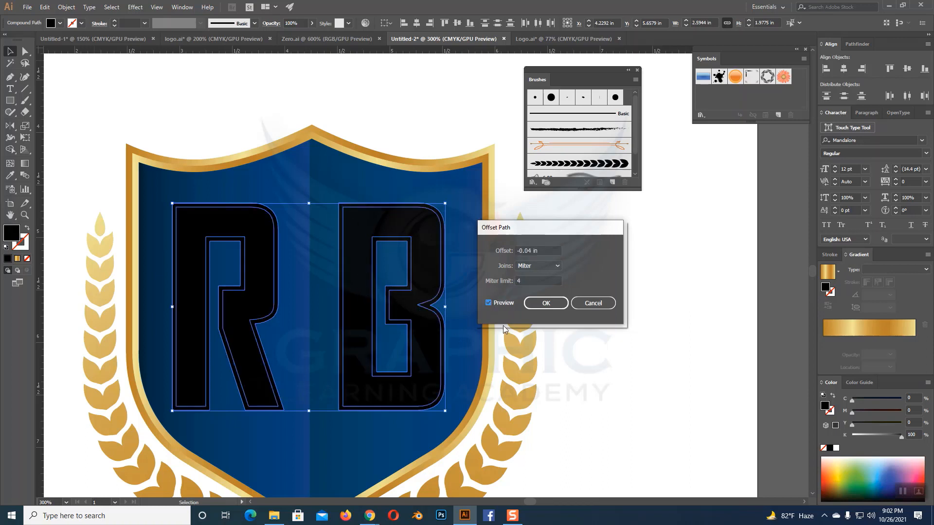
pyautogui.click(537, 302)
pyautogui.click(498, 241)
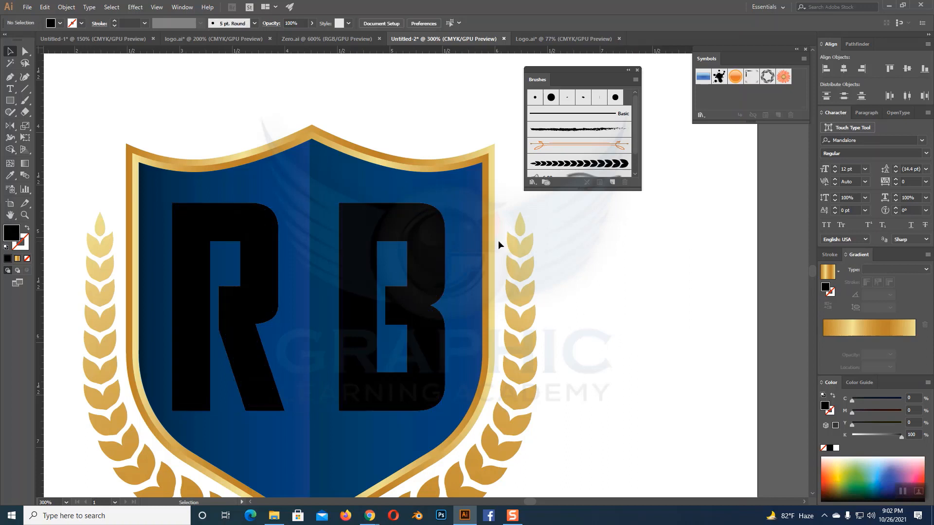
pyautogui.click(426, 233)
pyautogui.keyDown('shift'); pyautogui.click(249, 228); pyautogui.keyUp('shift')
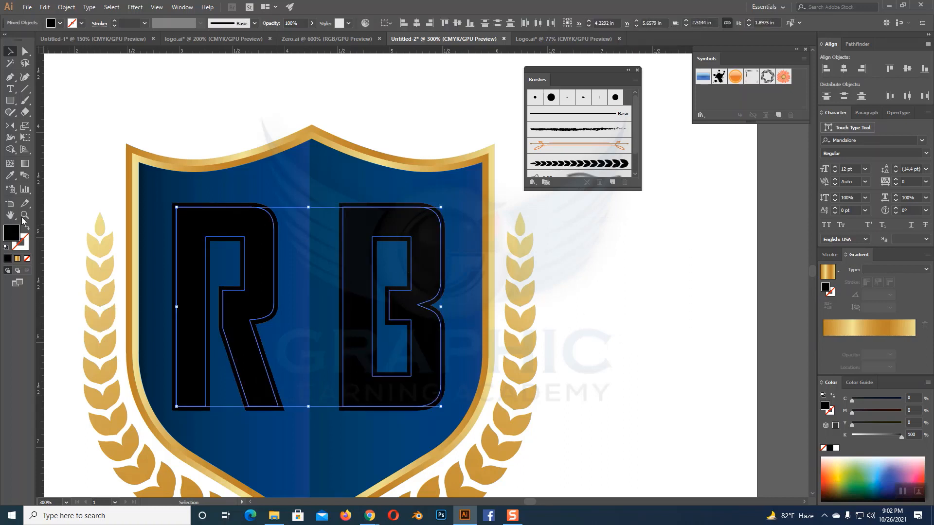
pyautogui.click(587, 258)
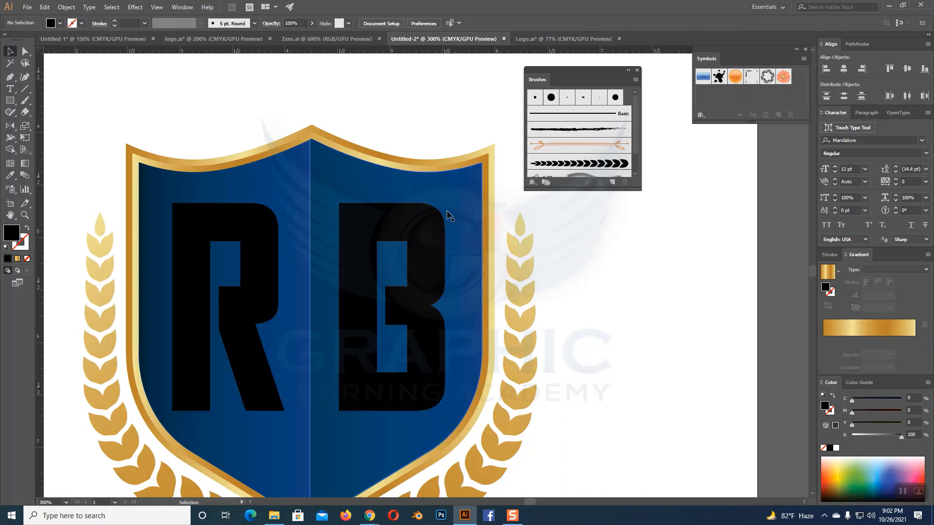
# - Offset the original R and B letter shapes outward by 0.04 in with miter joins
pyautogui.click(443, 213)
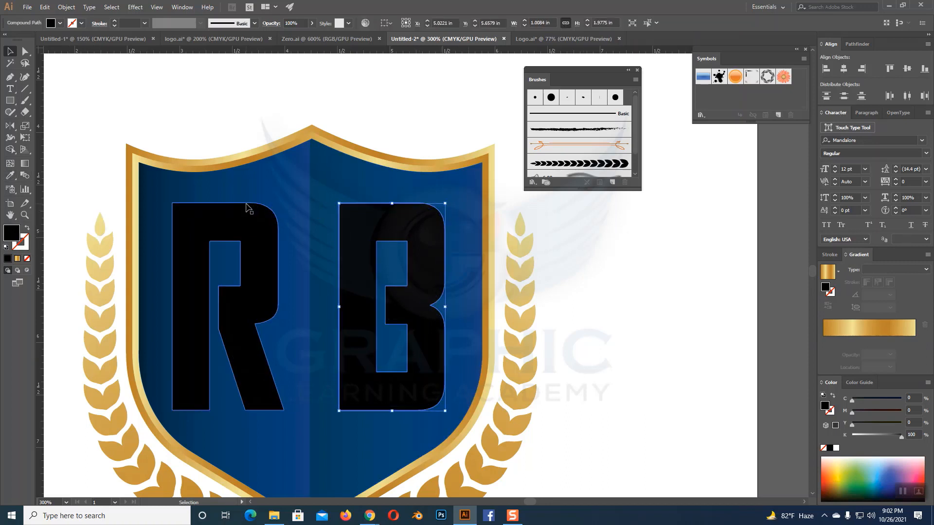
pyautogui.keyDown('shift'); pyautogui.click(248, 208); pyautogui.keyUp('shift')
pyautogui.click(64, 8)
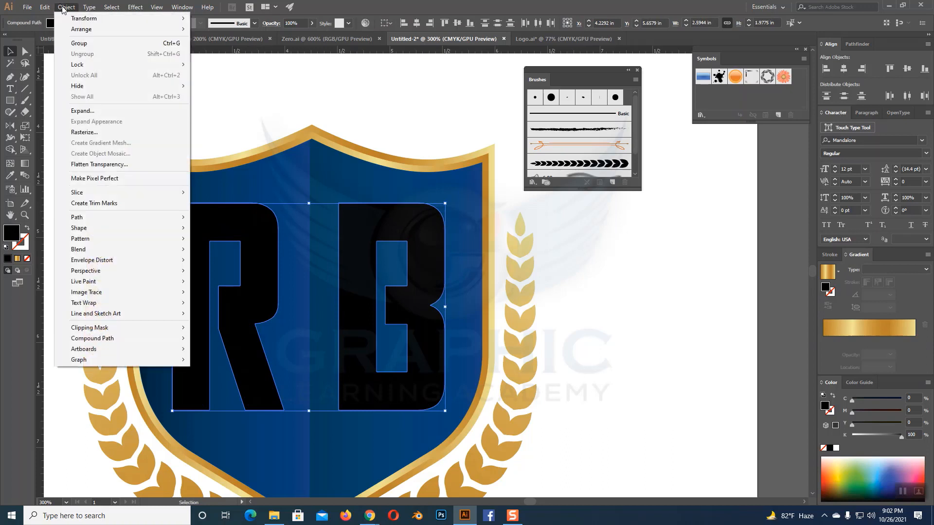
pyautogui.moveTo(107, 219)
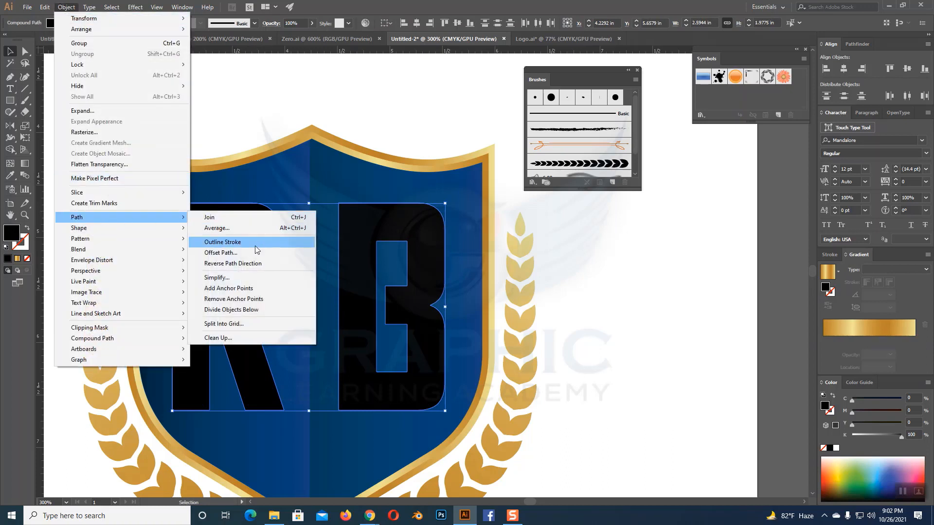
pyautogui.click(220, 254)
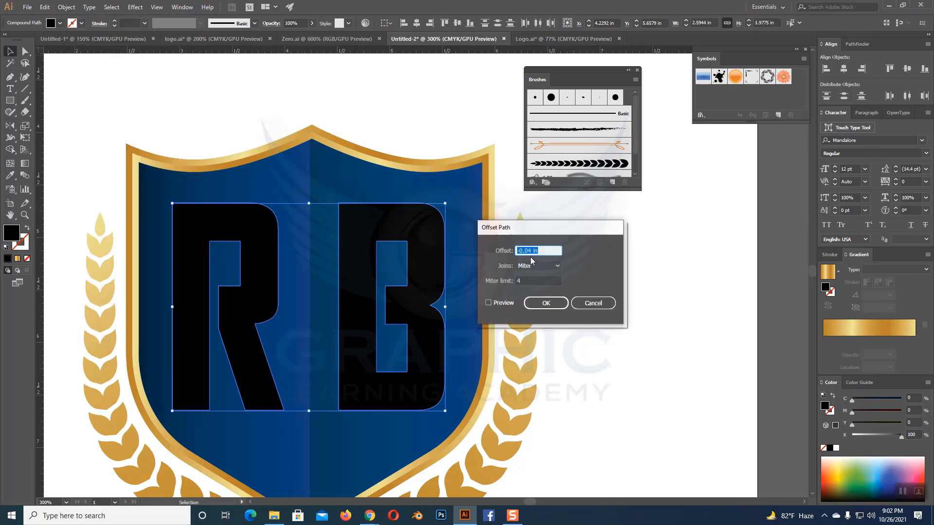
pyautogui.click(518, 251)
pyautogui.press('Delete')
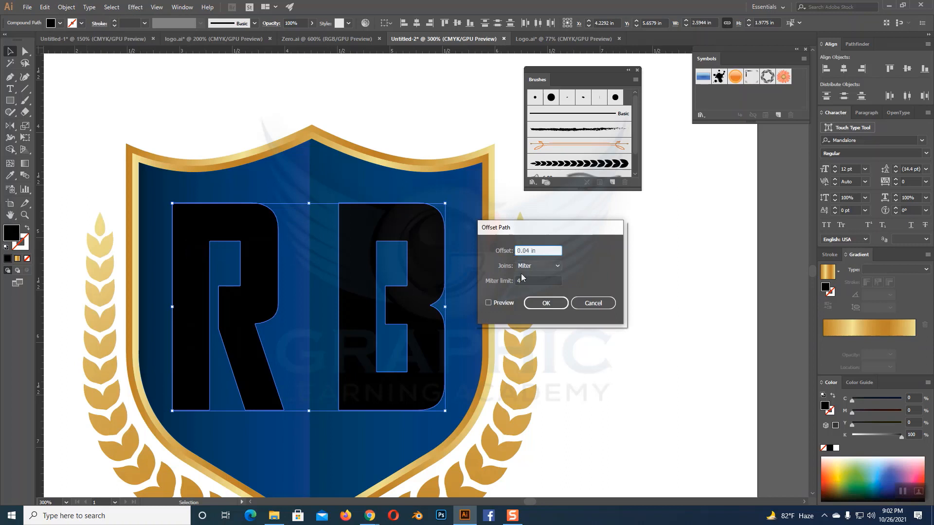
pyautogui.click(488, 303)
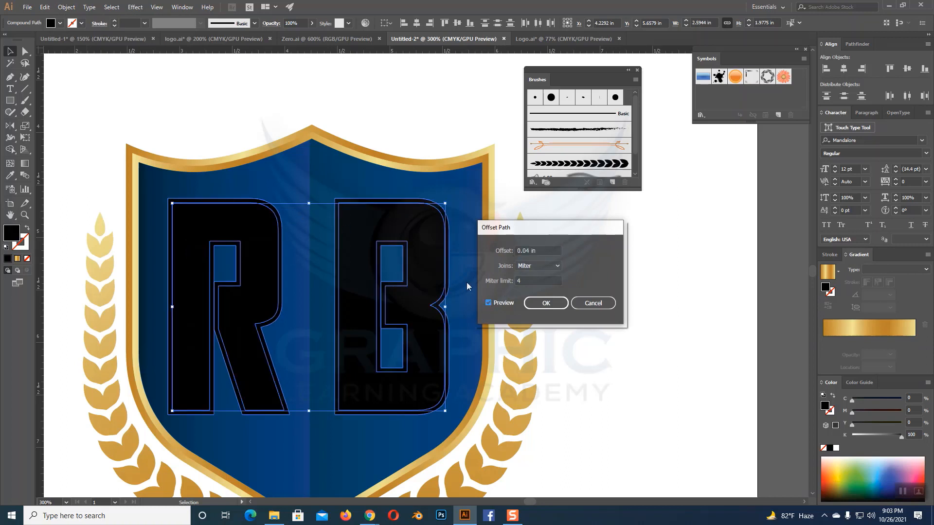
pyautogui.click(554, 305)
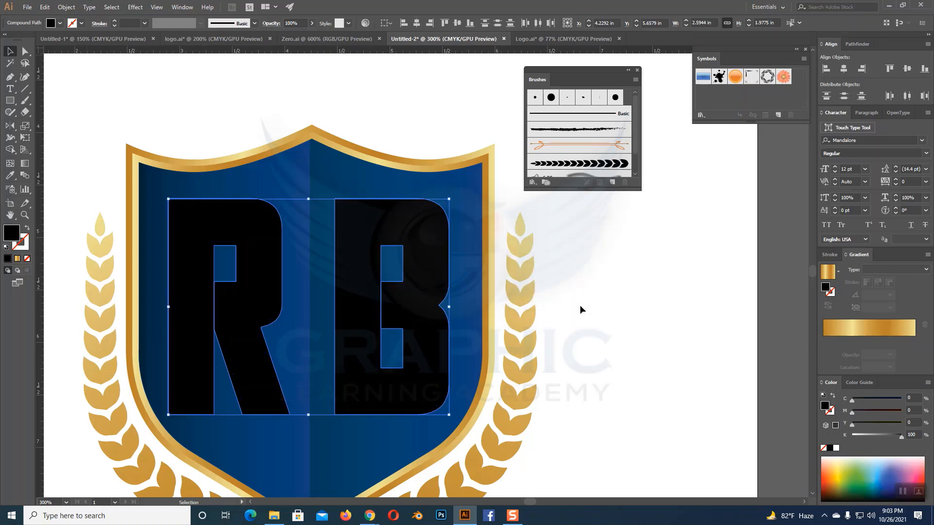
pyautogui.click(580, 305)
pyautogui.click(424, 207)
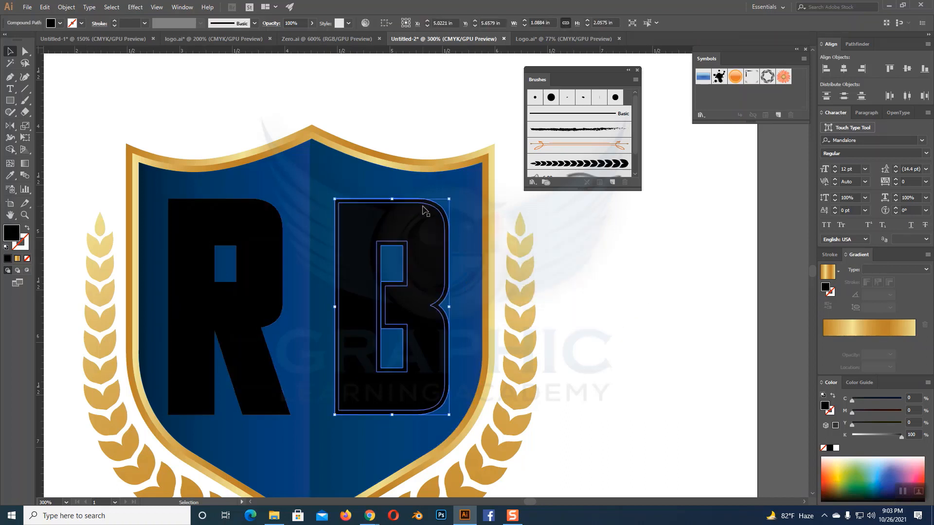
pyautogui.keyDown('shift'); pyautogui.click(422, 211); pyautogui.keyUp('shift')
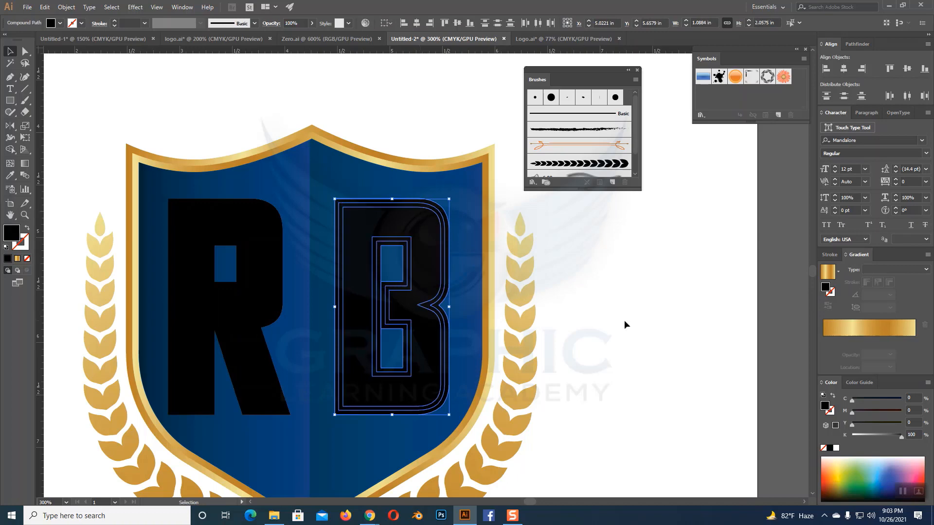
pyautogui.click(642, 312)
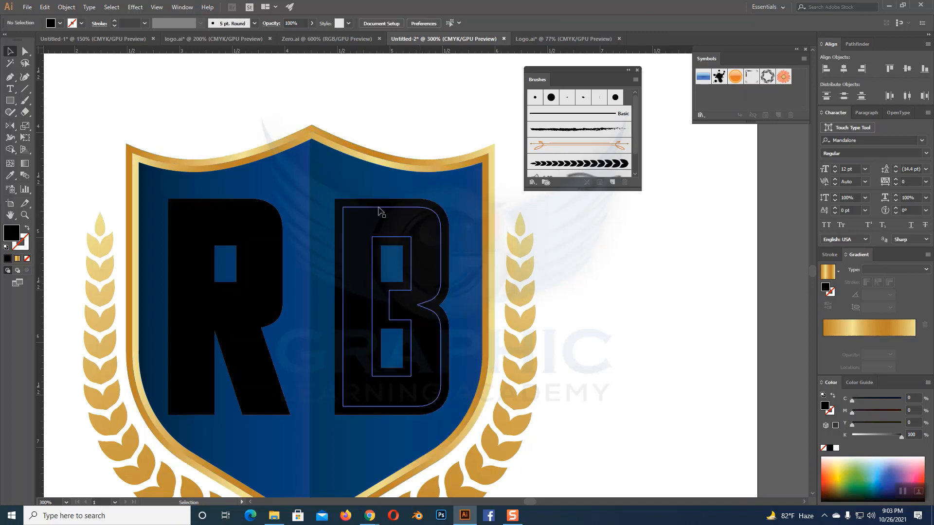
# - Divide all three nested outlines of both the R and B with Pathfinder, and ungroup the resulting pieces
pyautogui.hotkey('ctrl', '+')
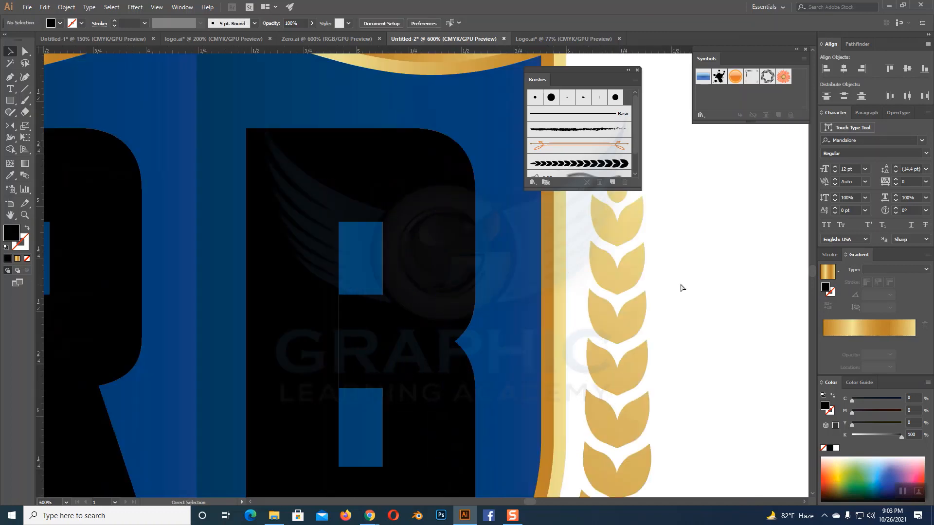
pyautogui.hscroll(-5, 679, 283)
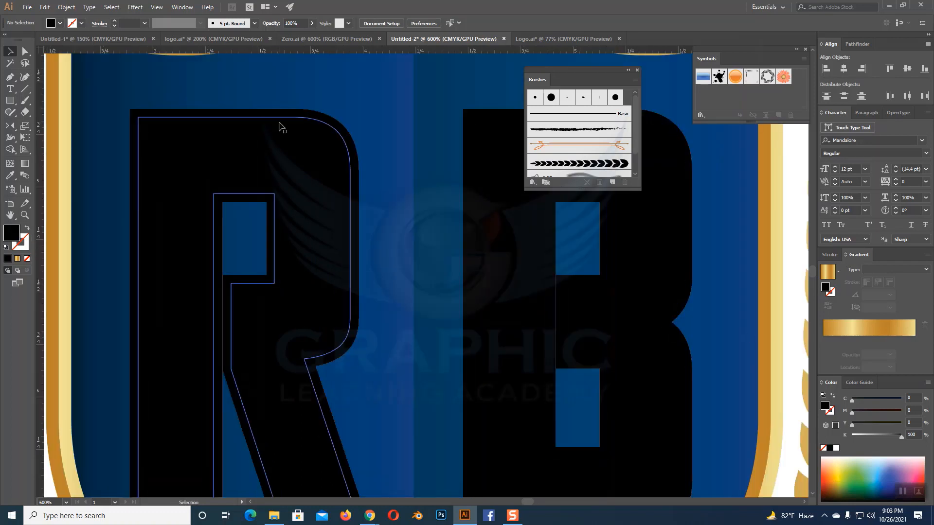
pyautogui.click(266, 114)
pyautogui.keyDown('shift'); pyautogui.click(267, 124); pyautogui.keyUp('shift')
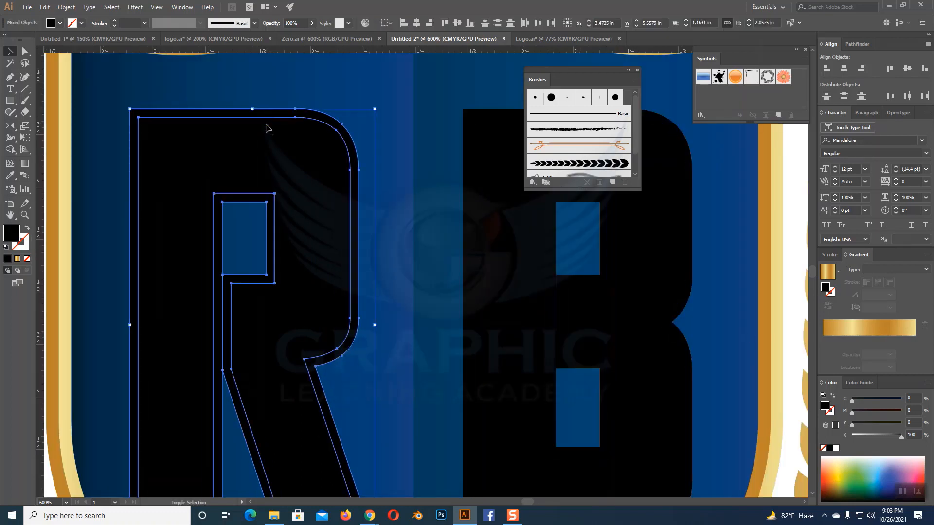
pyautogui.keyDown('shift'); pyautogui.click(267, 126); pyautogui.keyUp('shift')
pyautogui.keyDown('shift'); pyautogui.click(499, 117); pyautogui.keyUp('shift')
pyautogui.keyDown('shift'); pyautogui.click(499, 122); pyautogui.keyUp('shift')
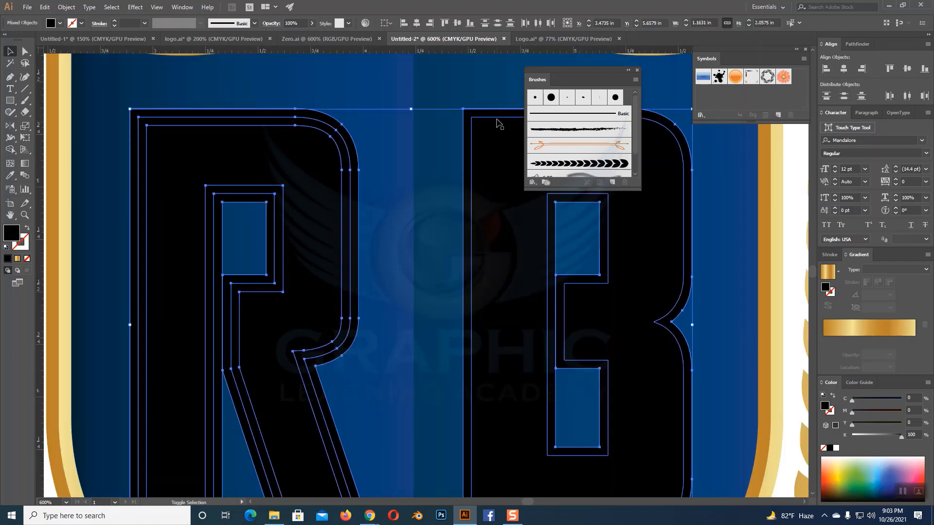
pyautogui.keyDown('shift'); pyautogui.click(500, 127); pyautogui.keyUp('shift')
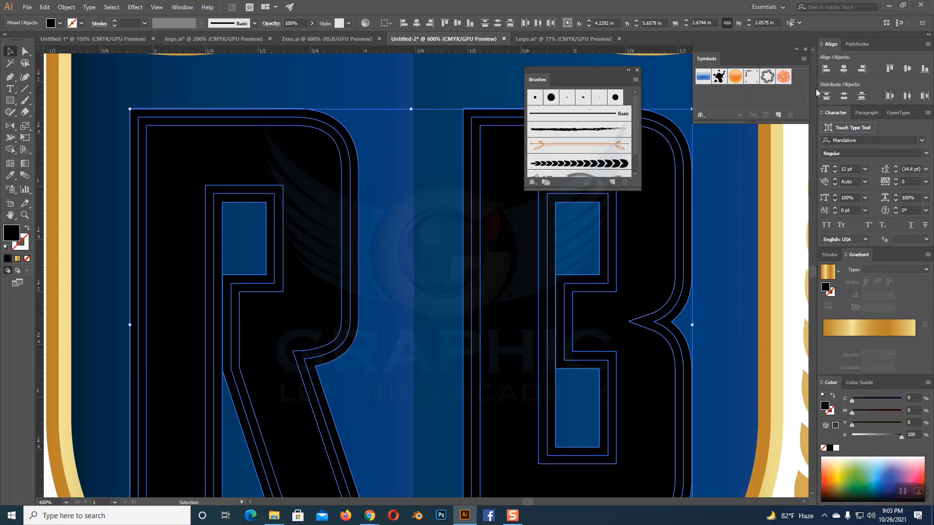
pyautogui.click(856, 44)
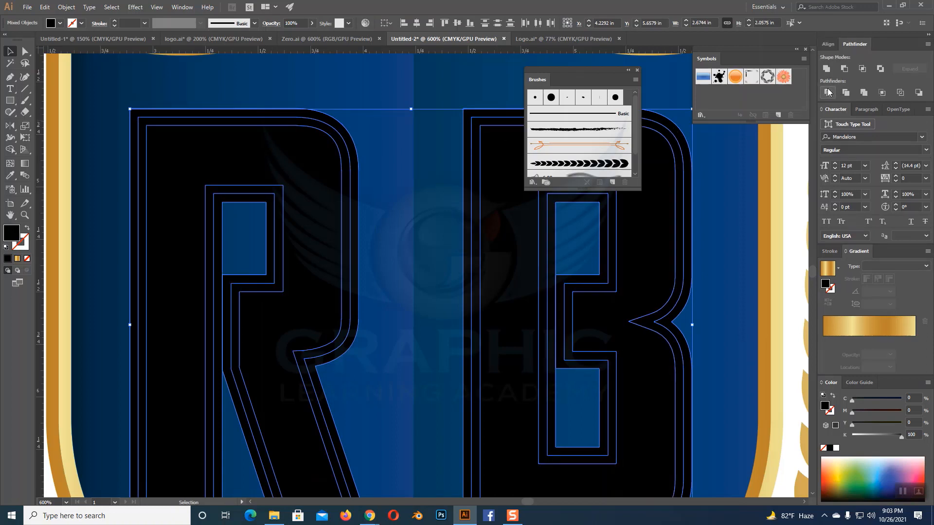
pyautogui.click(829, 92)
pyautogui.rightClick(334, 190)
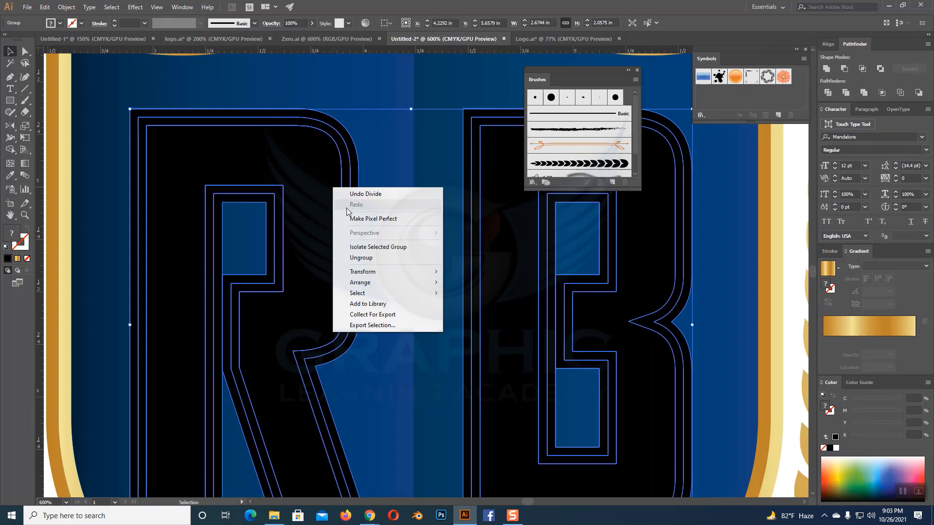
pyautogui.click(361, 257)
# - Fill the outermost outlines of both the R and B with the gold gradient and deselect them
pyautogui.hotkey('ctrl', '-')
pyautogui.hotkey('ctrl', '-')
pyautogui.hotkey('ctrl', '-')
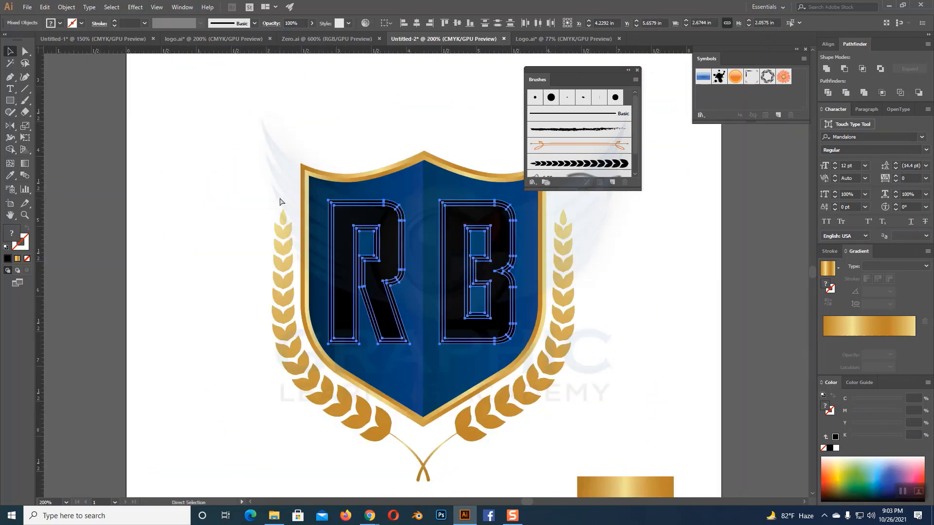
pyautogui.press('v')
pyautogui.moveTo(663, 322); pyautogui.dragTo(591, 335)
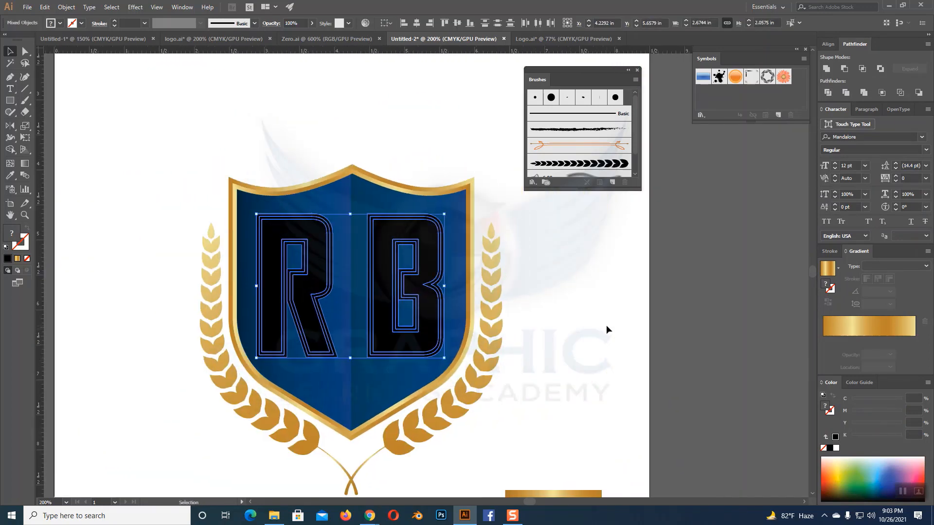
pyautogui.click(606, 326)
pyautogui.click(440, 222)
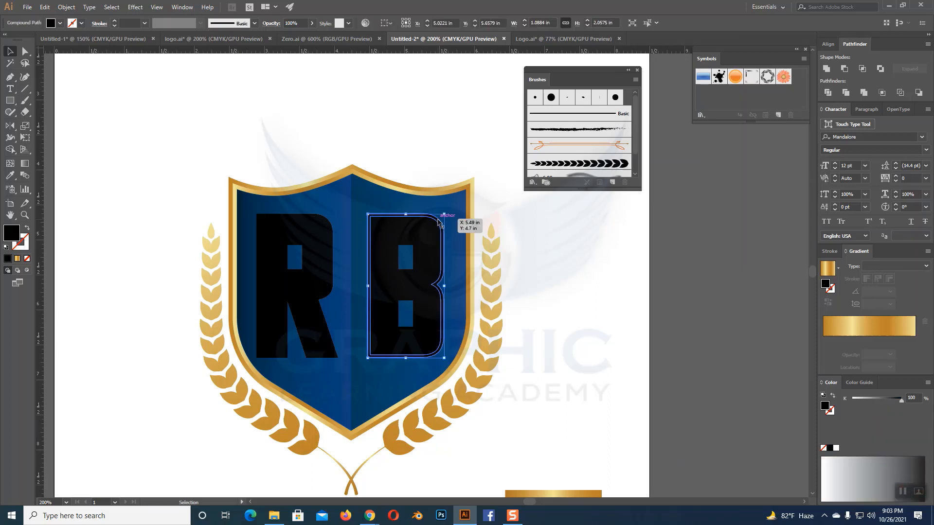
pyautogui.keyDown('shift'); pyautogui.click(302, 220); pyautogui.keyUp('shift')
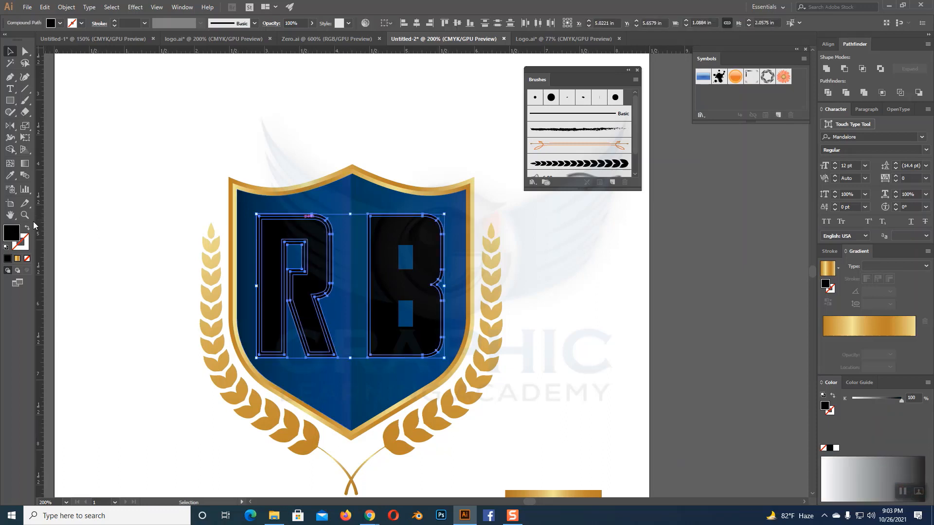
pyautogui.click(17, 259)
pyautogui.click(565, 272)
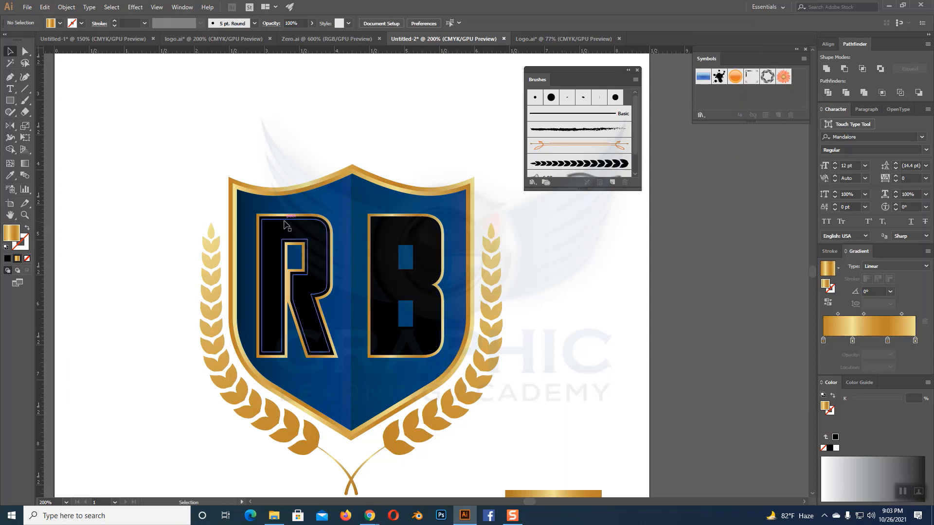
# - Try filling the middle outlines of the R and B with the gold gradient and reversing its direction
pyautogui.click(286, 222)
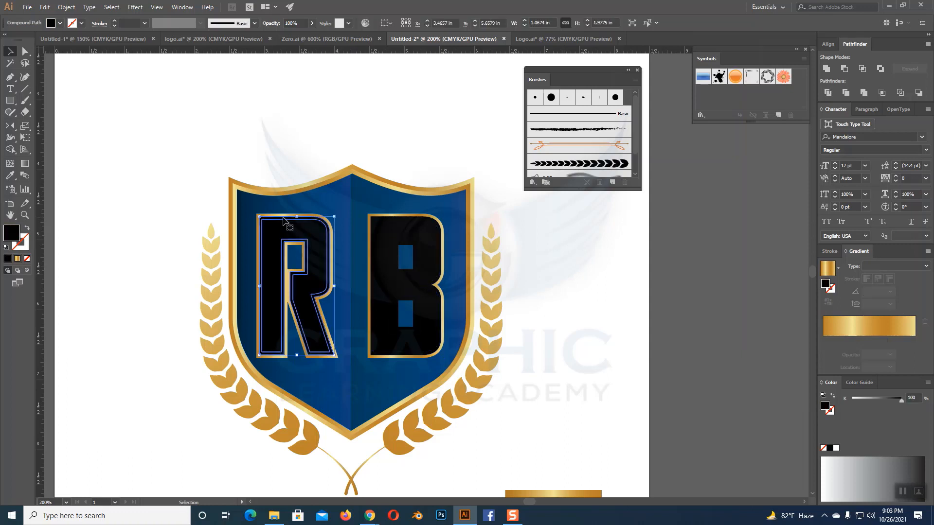
pyautogui.keyDown('shift'); pyautogui.click(394, 223); pyautogui.keyUp('shift')
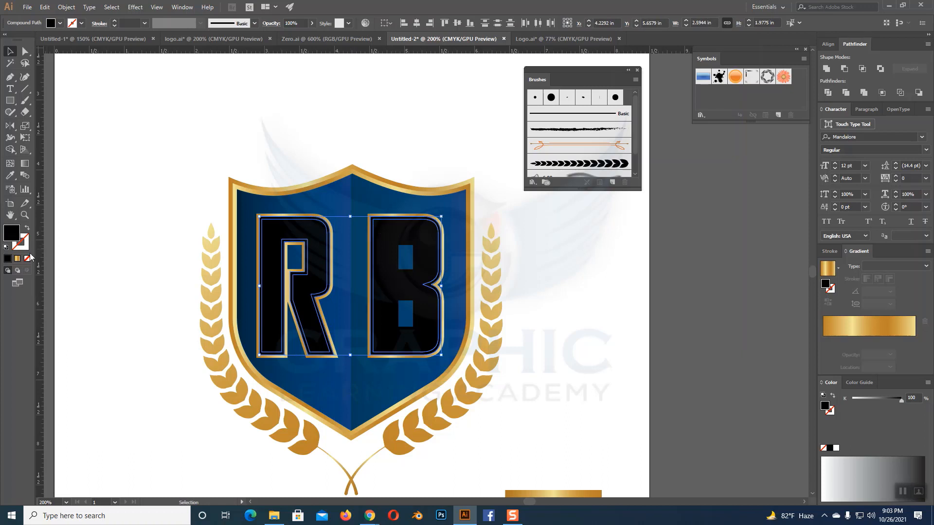
pyautogui.click(16, 259)
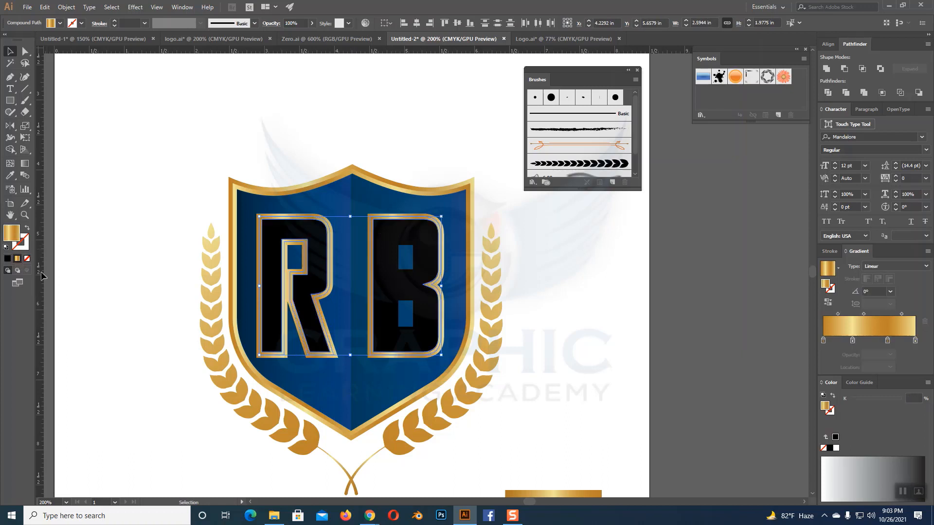
pyautogui.click(825, 303)
pyautogui.click(591, 321)
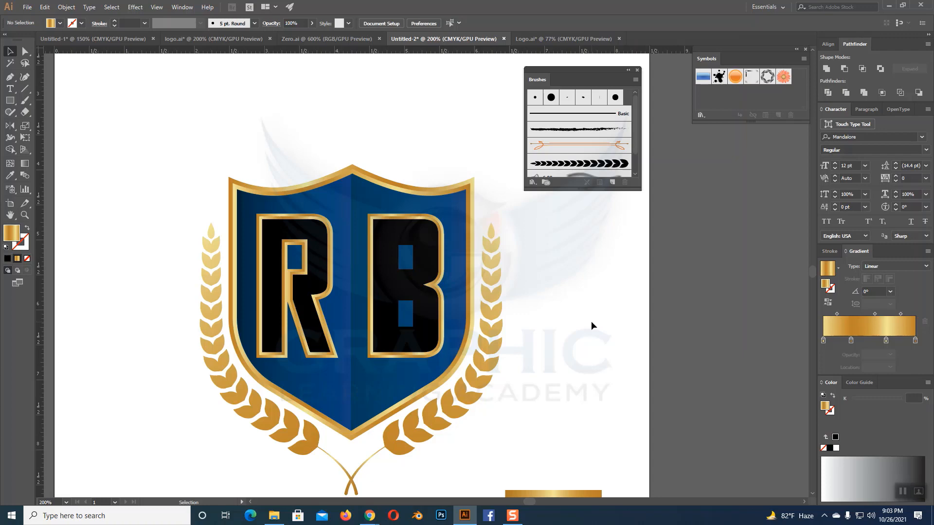
# - Undo the gradient reversal and the gold fill on the middle outlines of the R and B
pyautogui.hotkey('ctrl', '+')
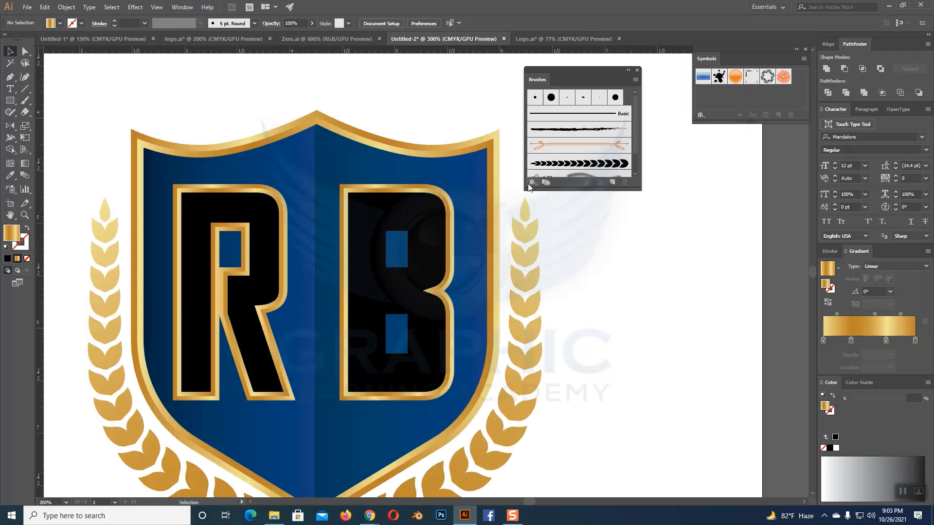
pyautogui.click(439, 254)
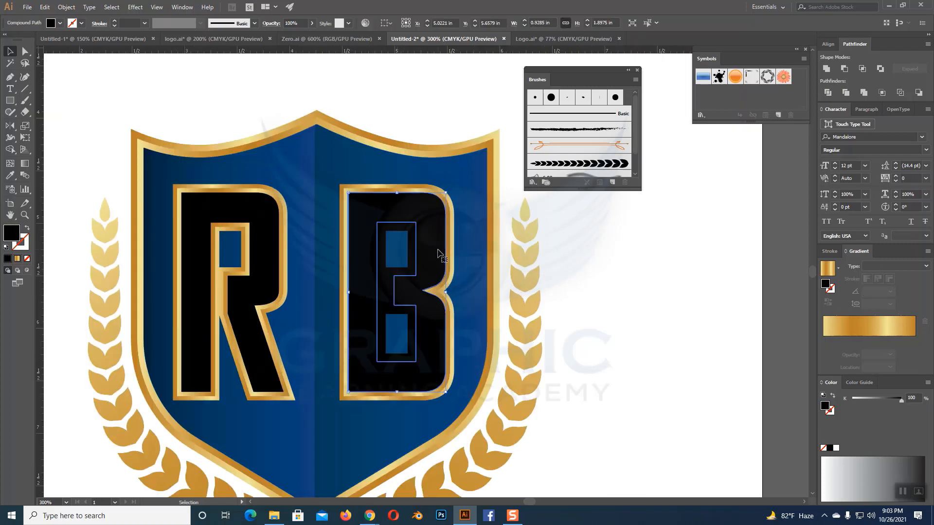
pyautogui.click(412, 253)
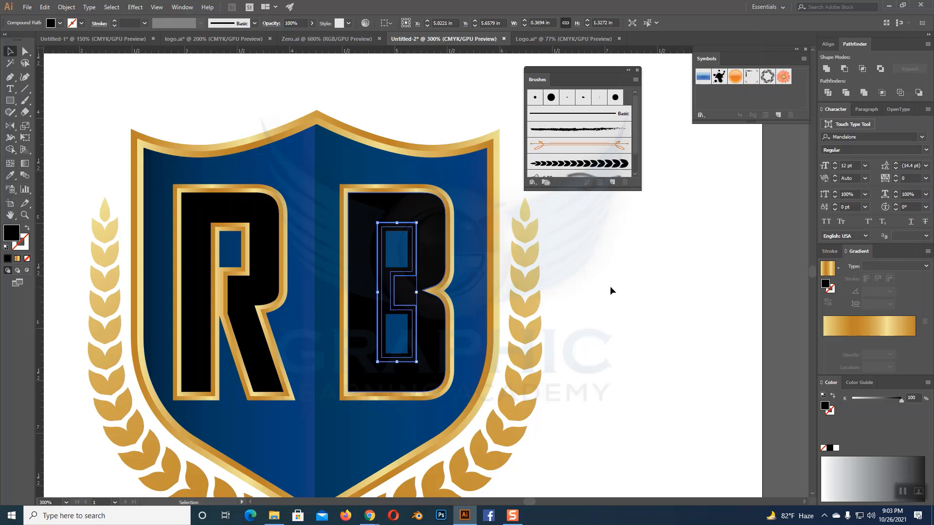
pyautogui.press('a')
pyautogui.hotkey('ctrl', 'z')
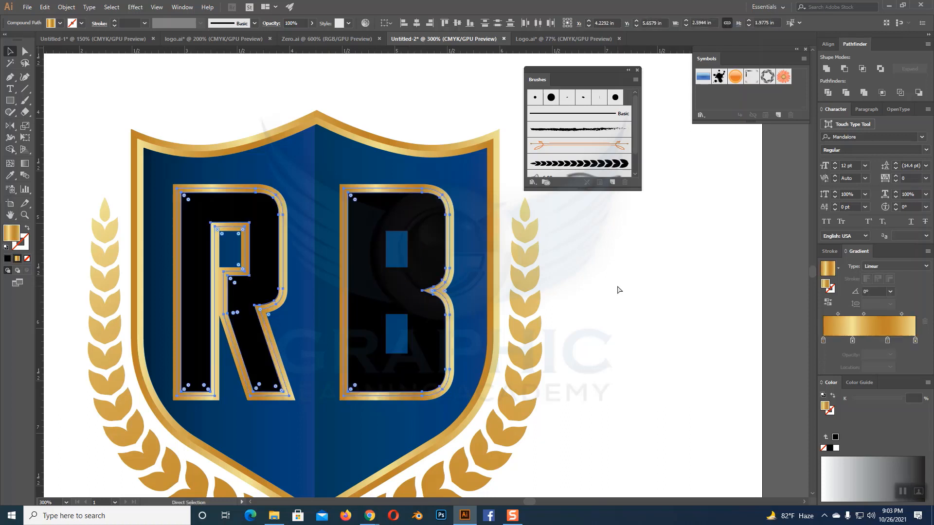
pyautogui.hotkey('ctrl', 'z')
pyautogui.press('v')
pyautogui.click(618, 290)
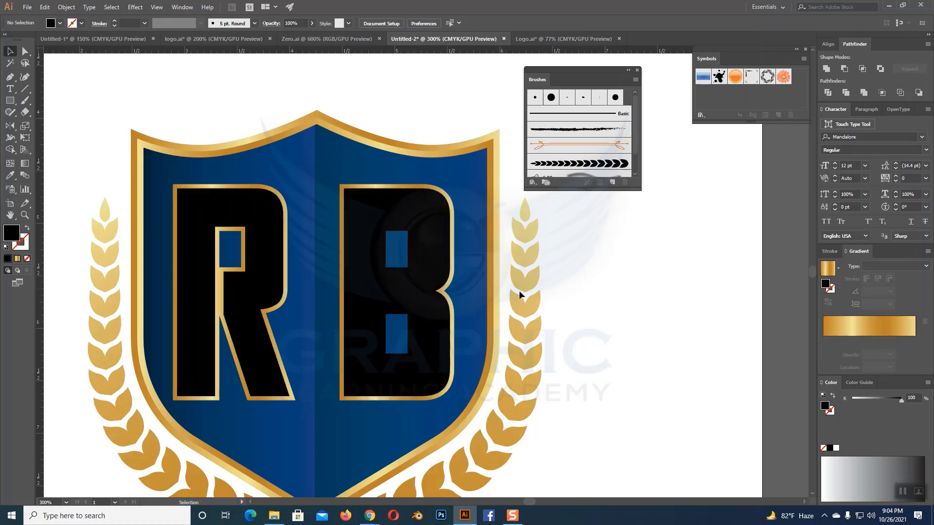
# - Fill the thin outline around the B's two counters with the gold gradient to match its outer border
pyautogui.click(202, 246)
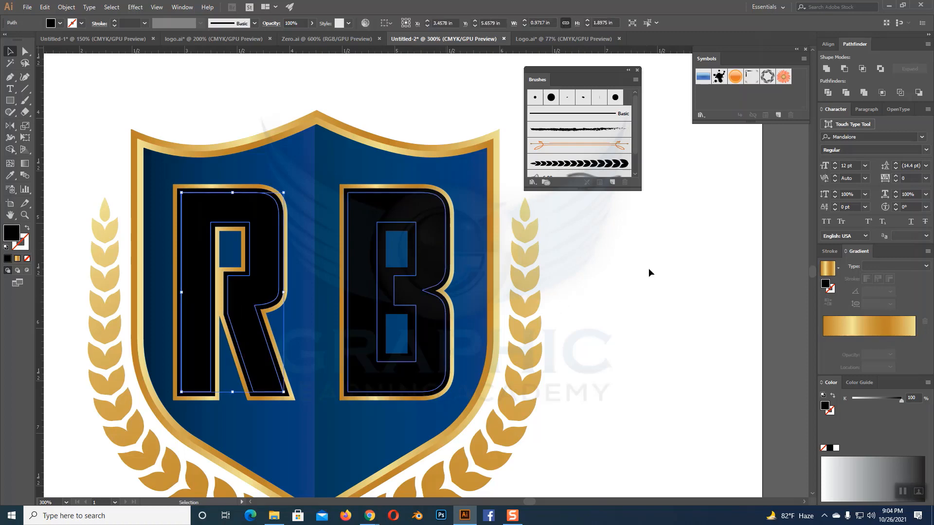
pyautogui.click(396, 248)
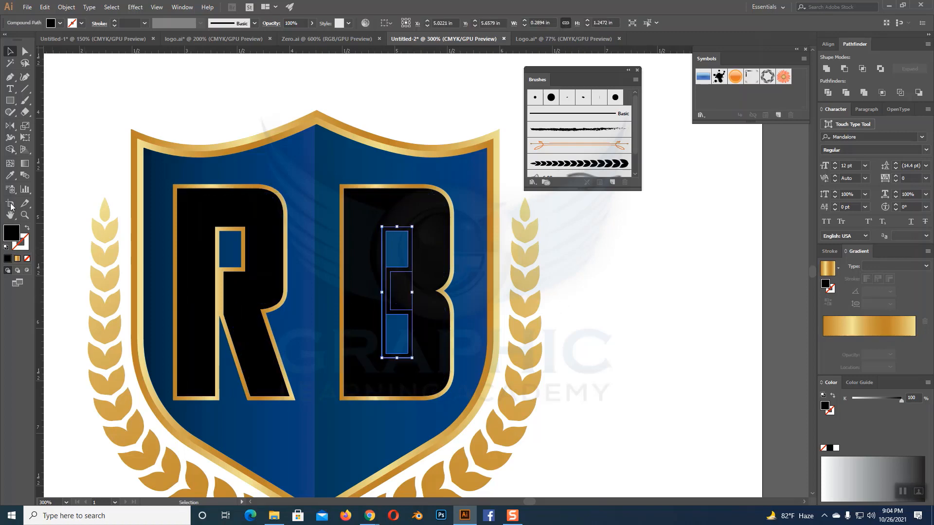
pyautogui.click(17, 259)
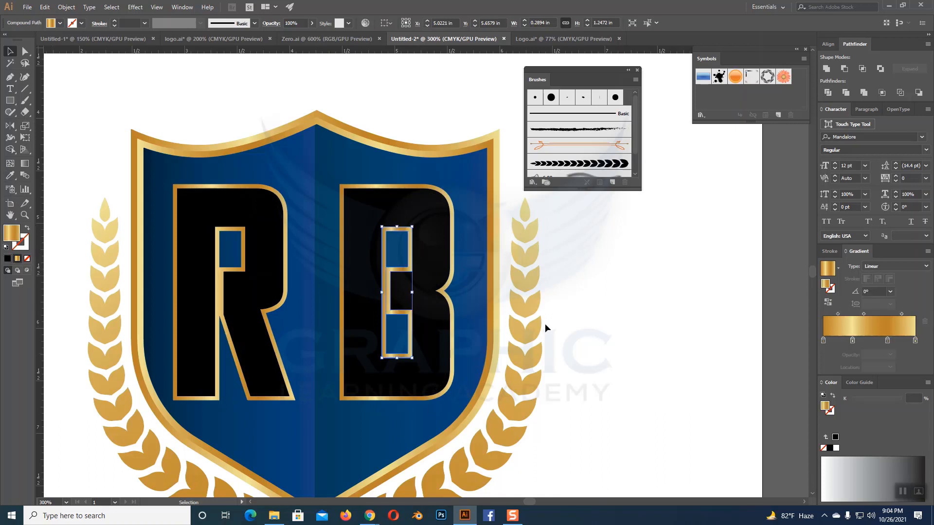
pyautogui.click(603, 306)
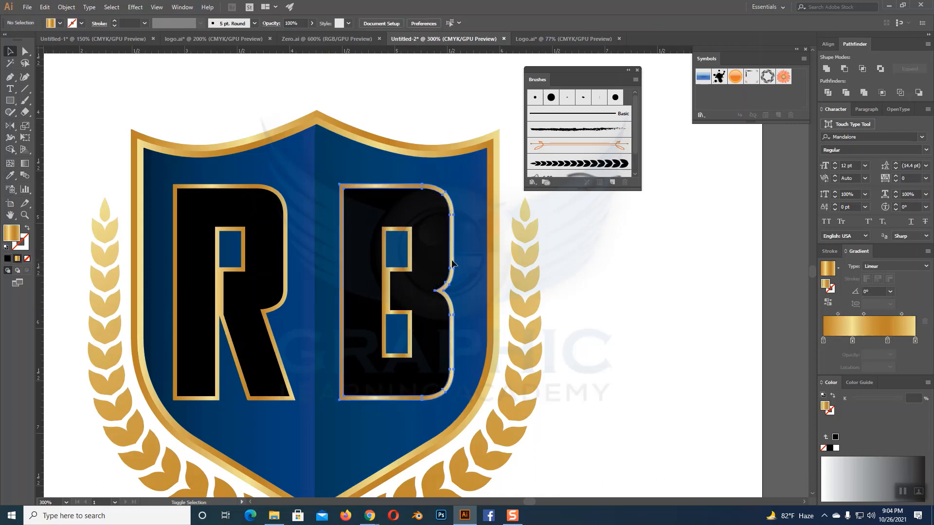
pyautogui.click(452, 264)
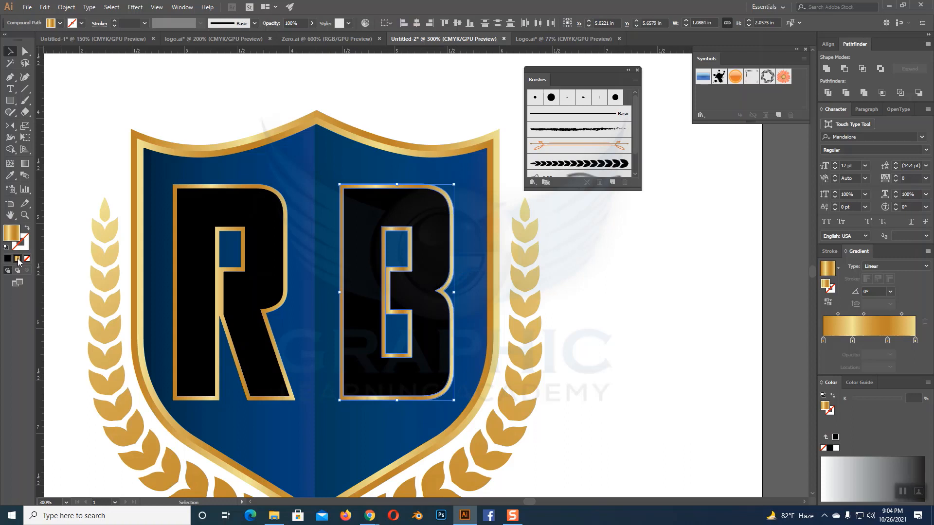
pyautogui.click(638, 287)
# - Fill the inner faces of the R and B with the light-to-dark gold gradient sampled from the laurel leaves
pyautogui.click(263, 256)
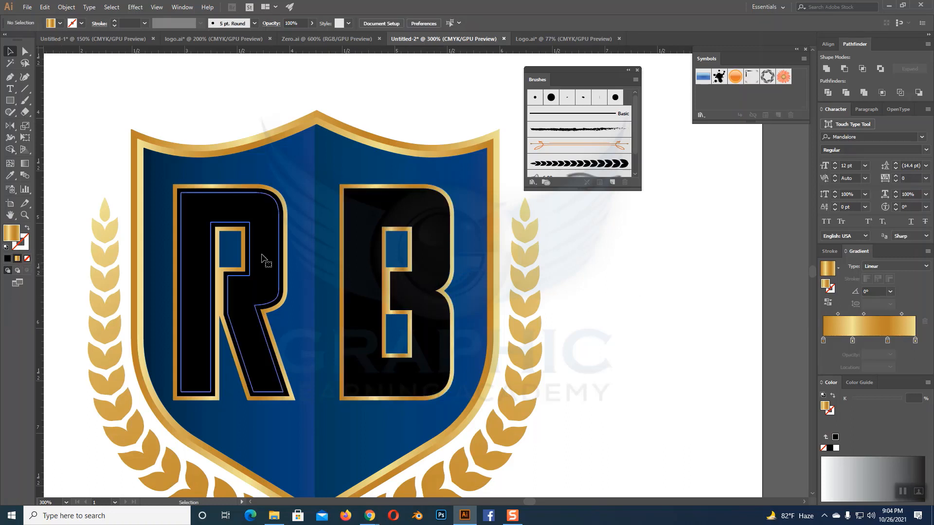
pyautogui.keyDown('shift'); pyautogui.click(435, 243); pyautogui.keyUp('shift')
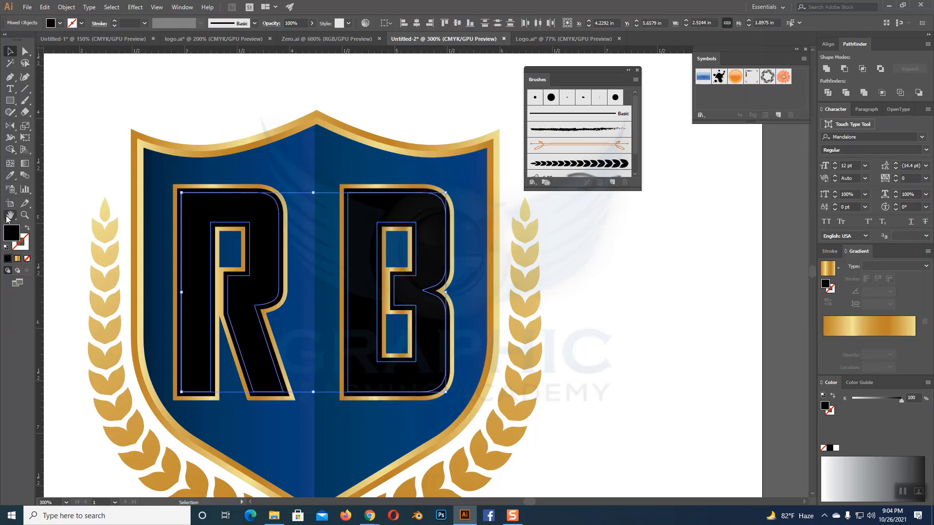
pyautogui.click(18, 260)
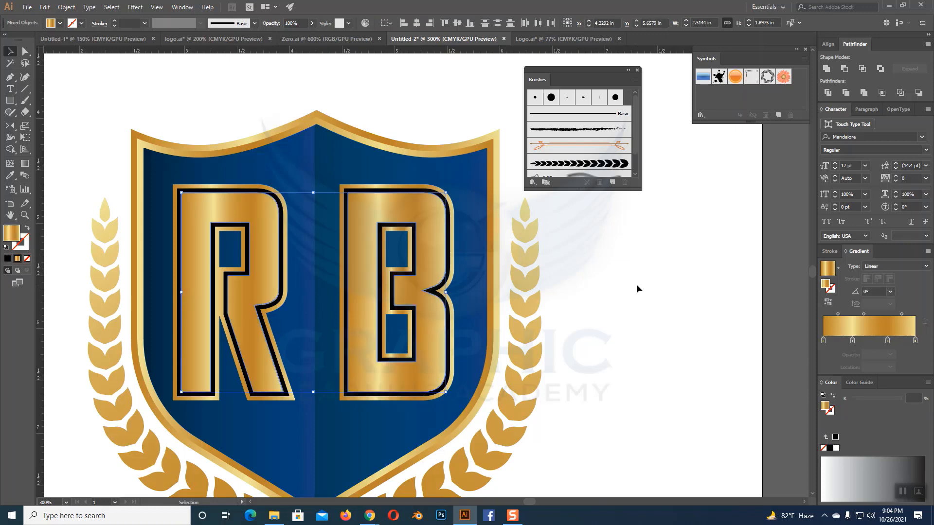
pyautogui.click(10, 175)
pyautogui.click(533, 329)
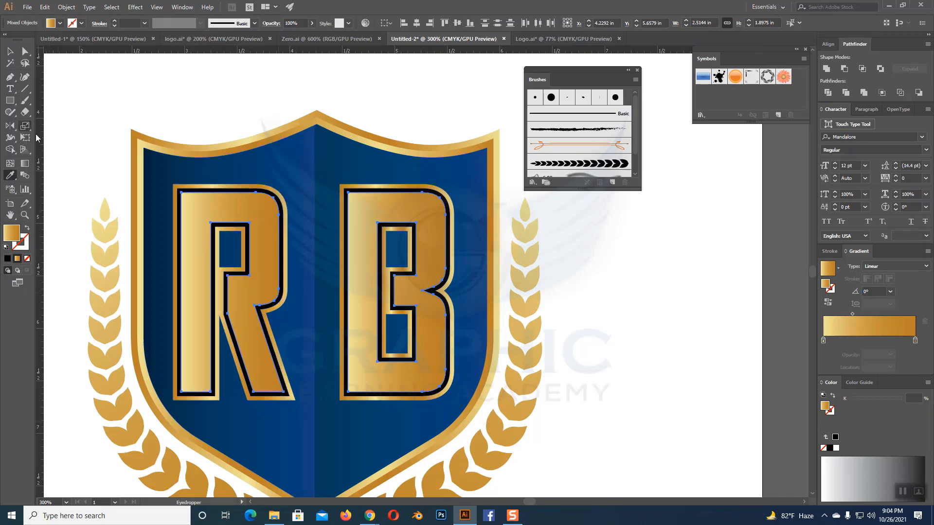
# - Redirect the gradient on both letter faces to run vertically from light gold at the top to dark gold at the base
pyautogui.press('ctrl')
pyautogui.click(24, 164)
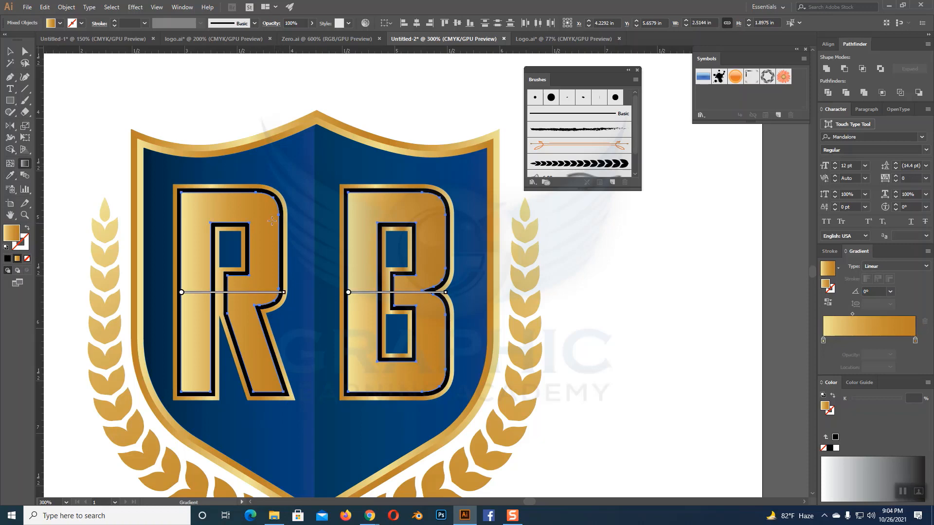
pyautogui.moveTo(234, 192); pyautogui.dragTo(239, 398)
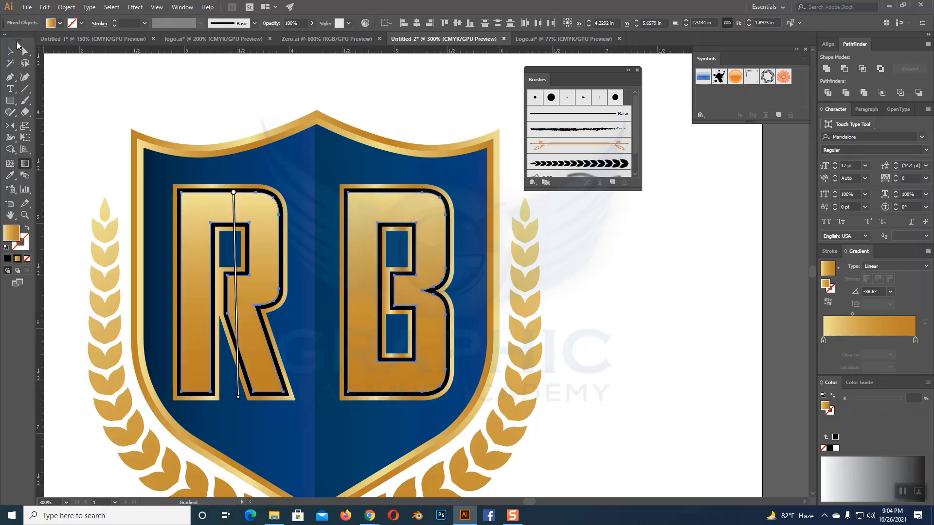
pyautogui.press('v')
pyautogui.click(702, 265)
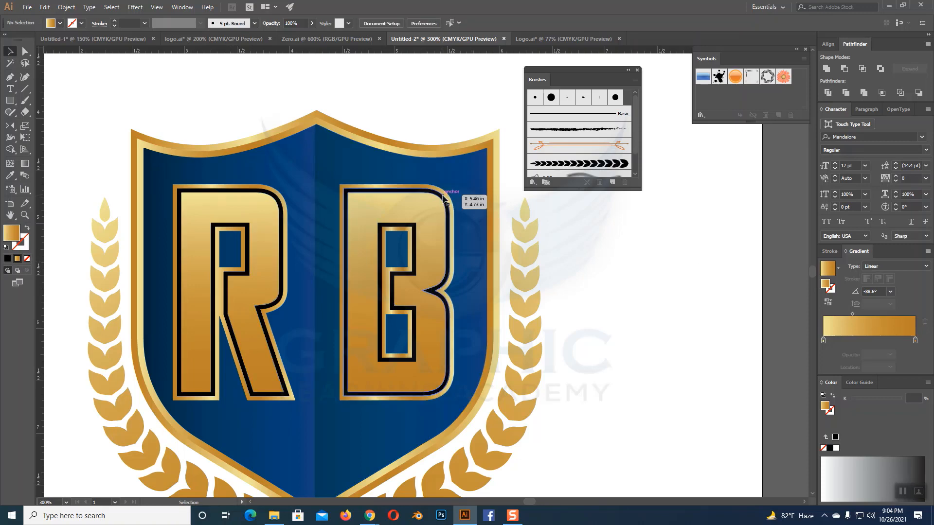
# - Fill the R's middle outline and the B's outer middle outline with dark gray C=0 M=0 Y=0 K=90
pyautogui.click(444, 195)
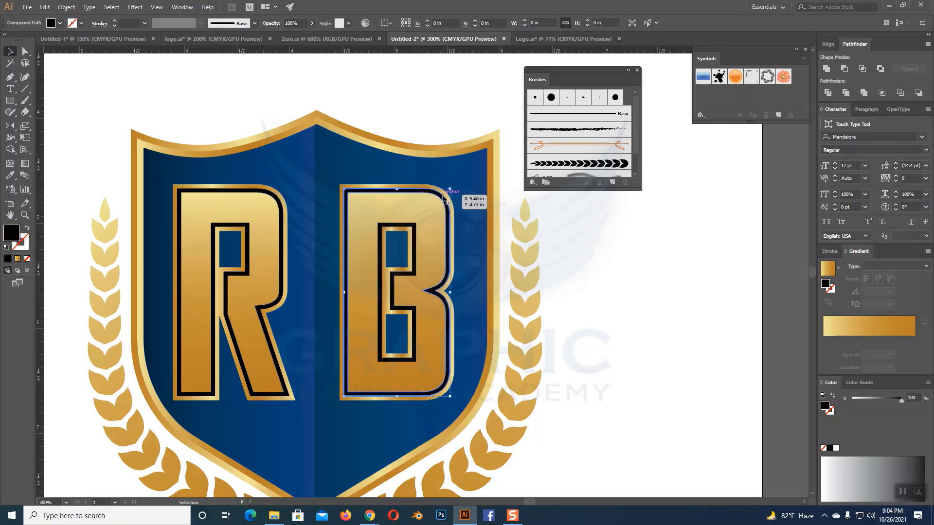
pyautogui.keyDown('shift'); pyautogui.click(269, 194); pyautogui.keyUp('shift')
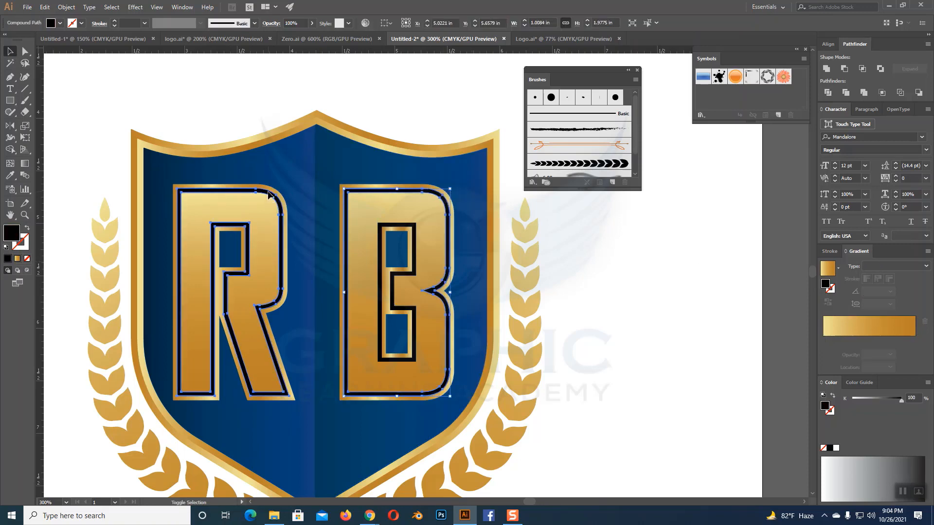
pyautogui.click(60, 23)
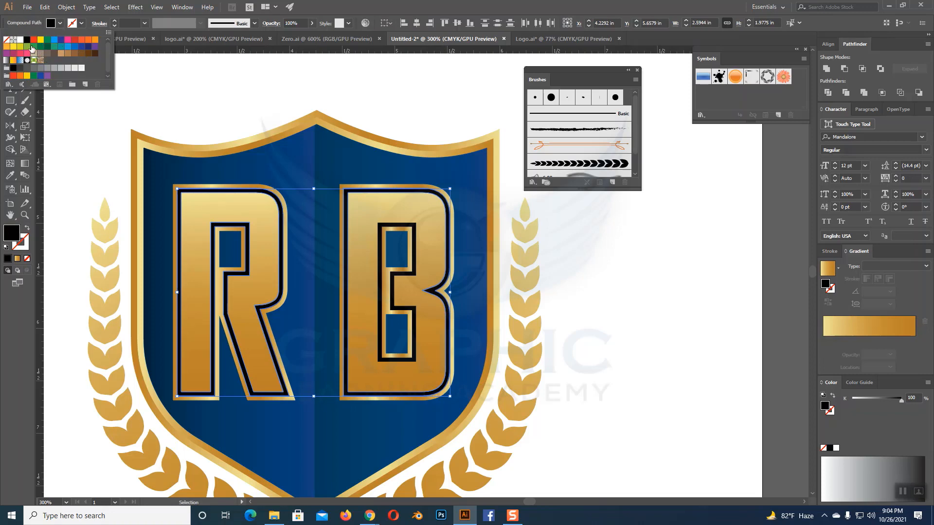
pyautogui.click(25, 69)
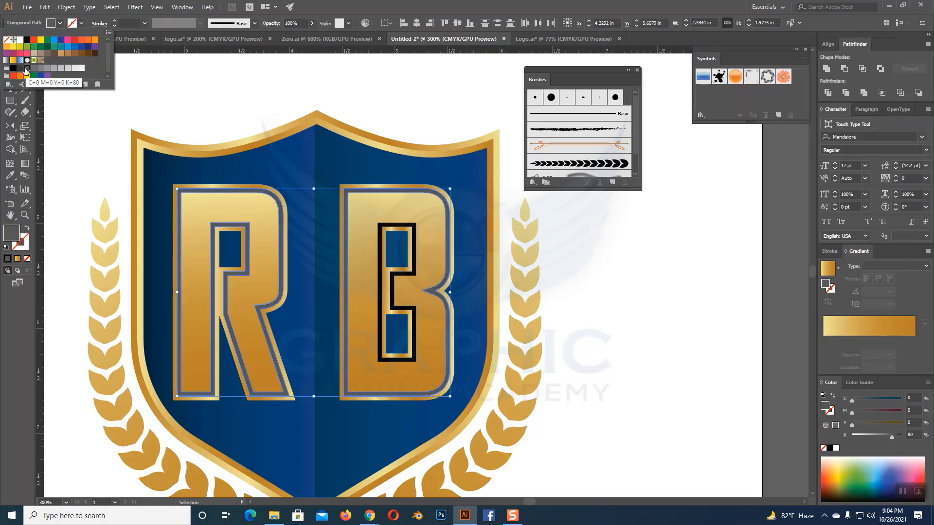
pyautogui.click(20, 69)
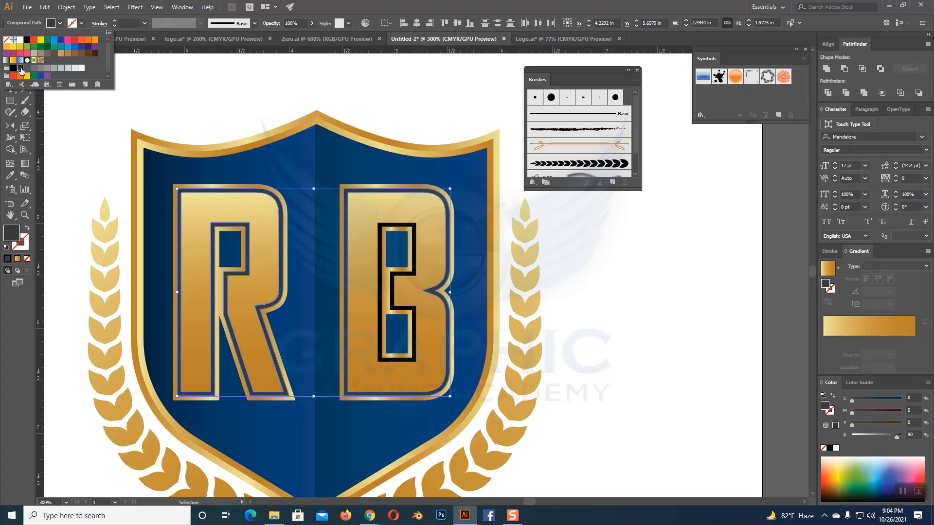
# - Fill the black outline around the B's counters with the dark gray sampled from the B's outer middle outline
pyautogui.keyDown('shift'); pyautogui.click(414, 263); pyautogui.keyUp('shift')
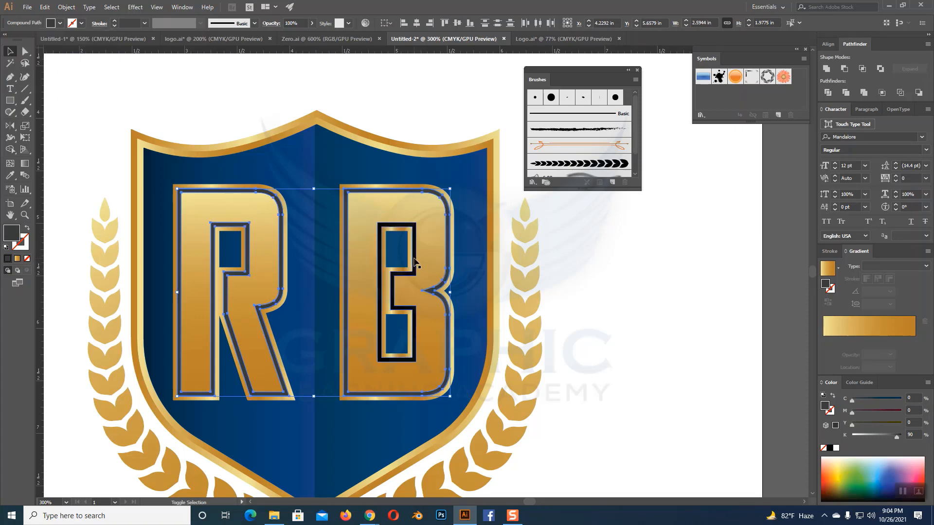
pyautogui.keyDown('shift'); pyautogui.click(447, 250); pyautogui.keyUp('shift')
pyautogui.click(415, 255)
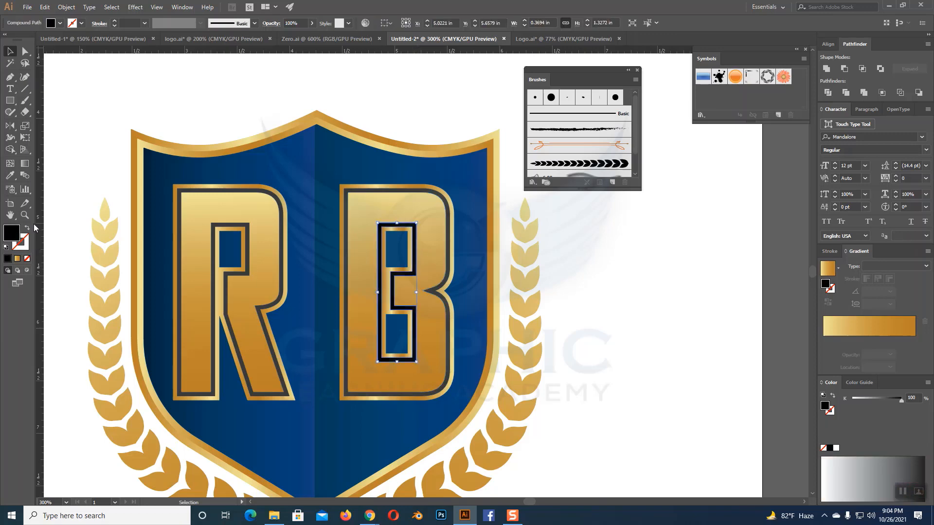
pyautogui.click(10, 175)
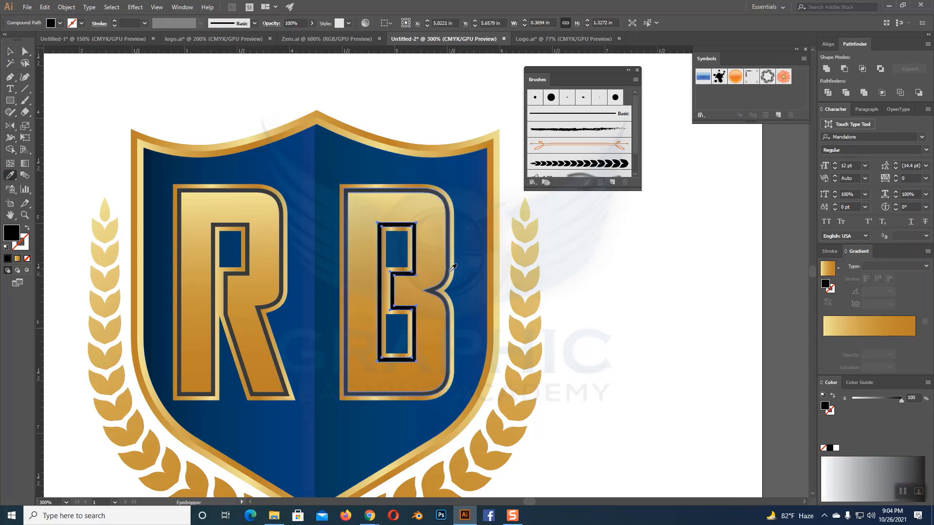
pyautogui.click(448, 272)
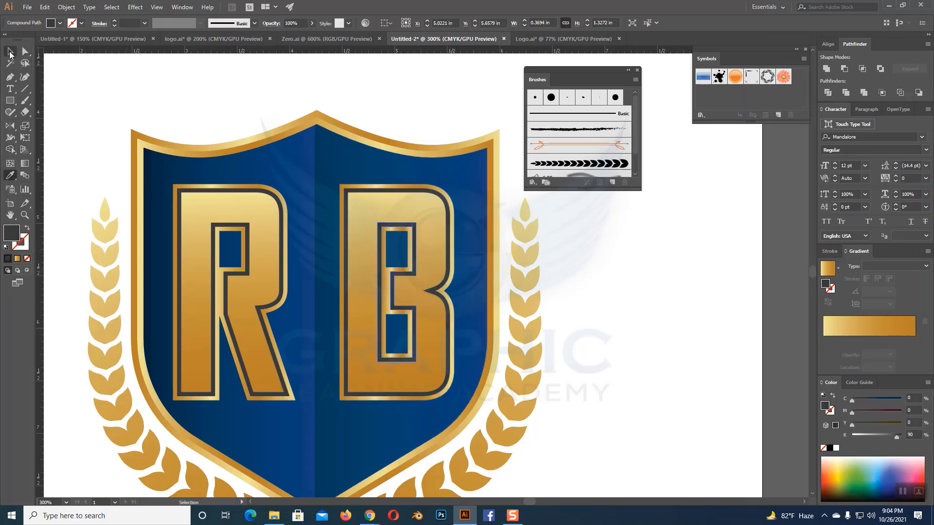
# - Group the complete shield emblem, including the initials and laurel branches, and copy it to the clipboard
pyautogui.press('v')
pyautogui.click(661, 243)
pyautogui.hotkey('ctrl', '-')
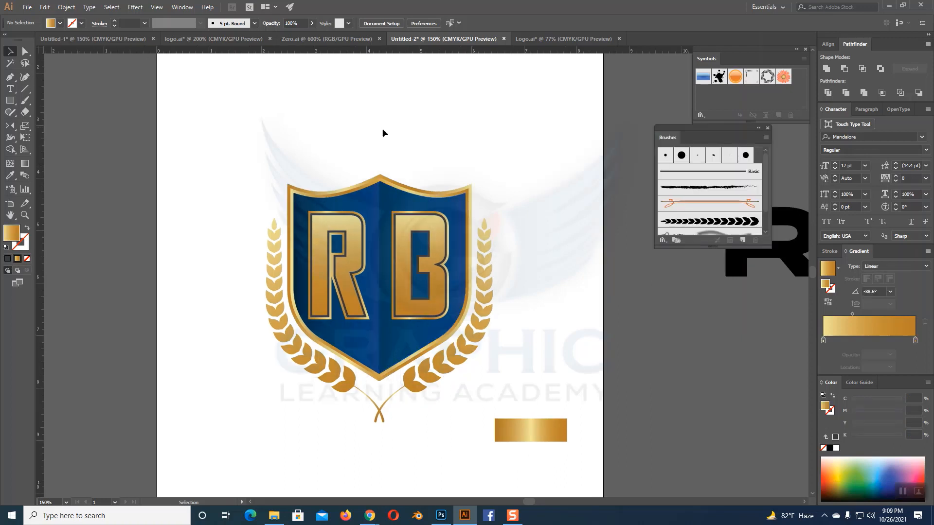
pyautogui.moveTo(230, 138)
pyautogui.mouseDown()
pyautogui.moveTo(286, 217)
pyautogui.moveTo(557, 407)
pyautogui.moveTo(550, 385)
pyautogui.mouseUp()
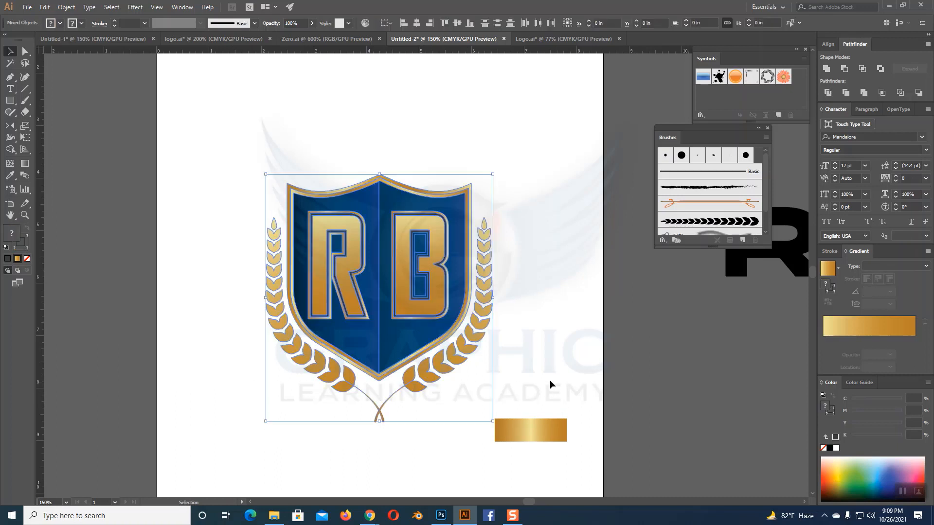
pyautogui.press('a')
pyautogui.hotkey('ctrl', 'g')
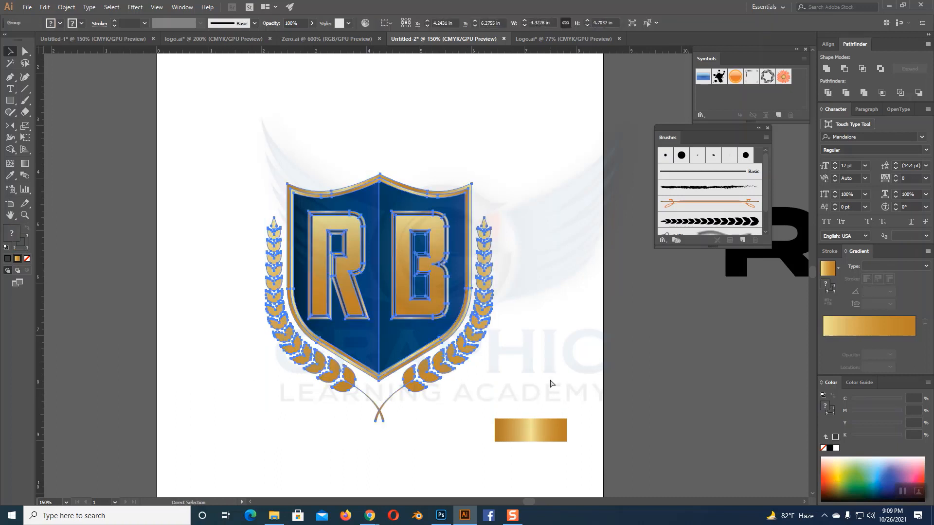
pyautogui.hotkey('ctrl', 'c')
# - Switch to Photoshop, hide the existing Vector Smart Object logo layer, and paste the emblem as pixels
pyautogui.click(442, 515)
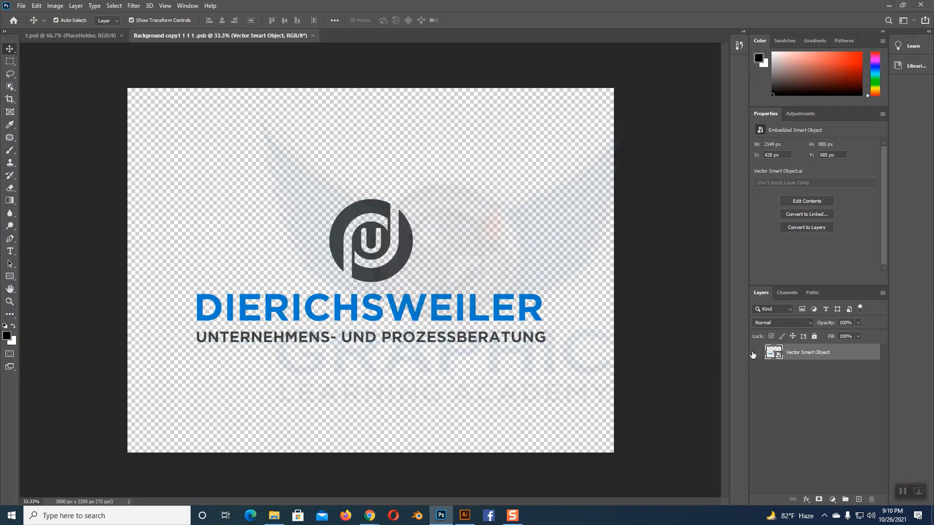
pyautogui.click(757, 352)
pyautogui.hotkey('ctrl', 'v')
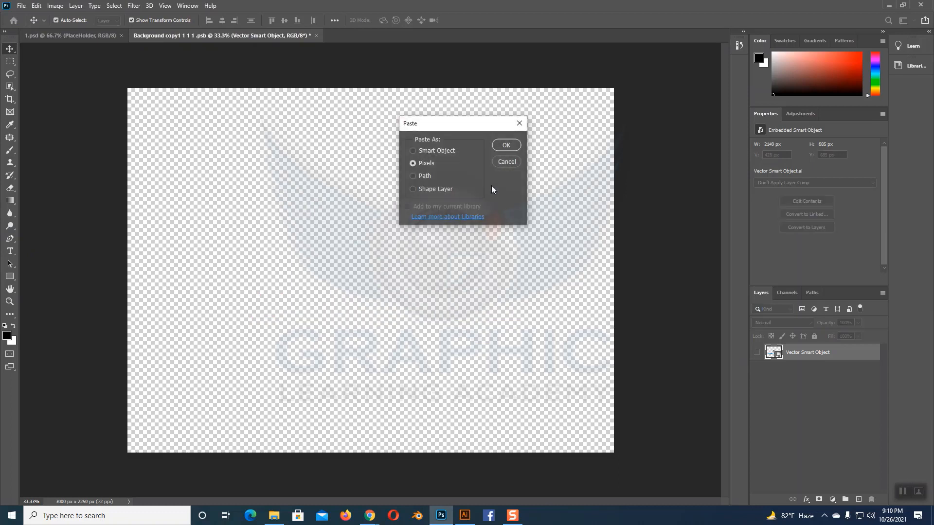
pyautogui.click(502, 150)
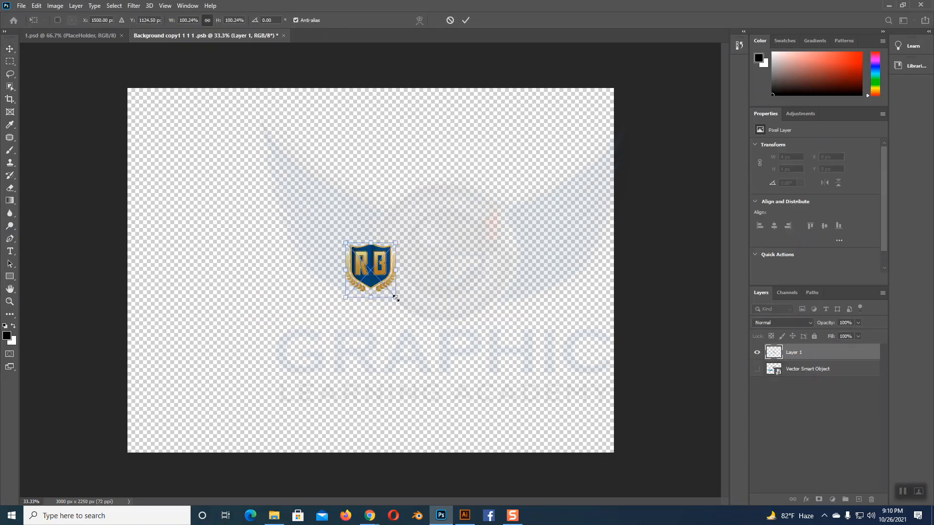
# - Scale the pasted emblem proportionally to about 401% at the canvas center, apply the transform, and save the smart object contents
pyautogui.moveTo(396, 298); pyautogui.dragTo(581, 413)
pyautogui.hotkey('ctrl', 'z')
pyautogui.moveTo(396, 267); pyautogui.dragTo(538, 310)
pyautogui.moveTo(463, 261); pyautogui.dragTo(390, 263)
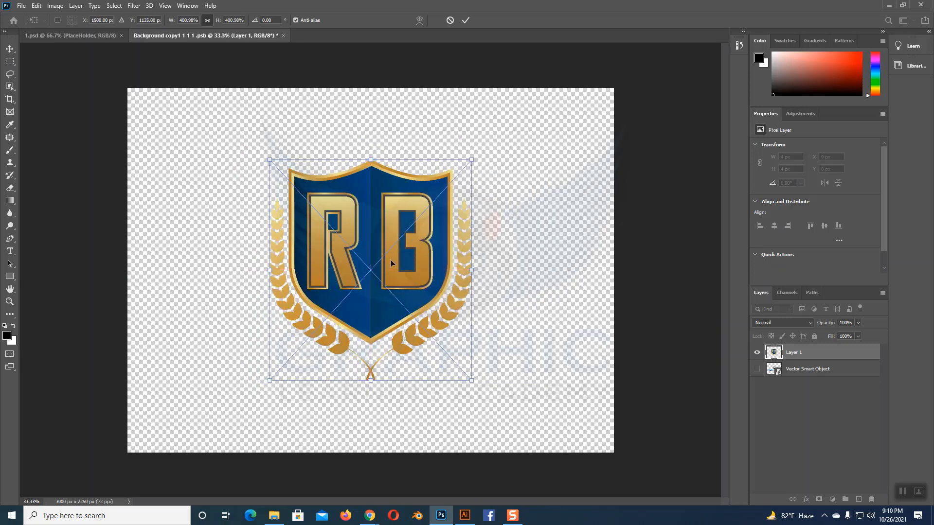
pyautogui.press('Return')
pyautogui.hotkey('ctrl', 's')
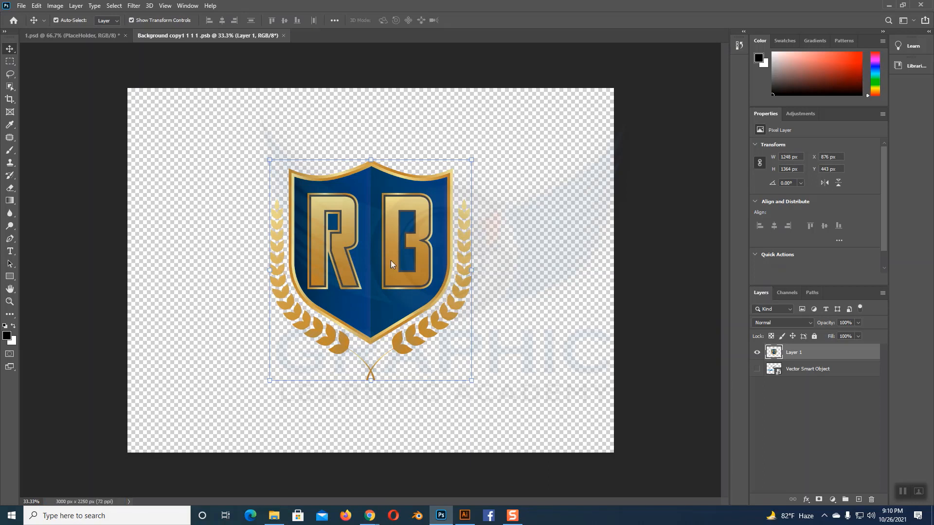
# - Return to the 1.psd mockup, expand the Adjustment group, hide the reflection layer over the logo, and deselect the PlaceHolder layer
pyautogui.click(85, 37)
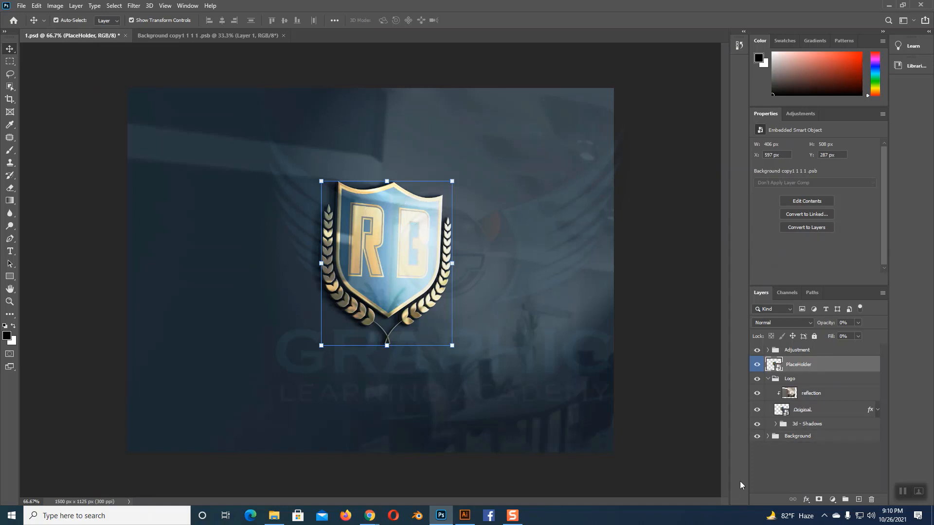
pyautogui.click(768, 350)
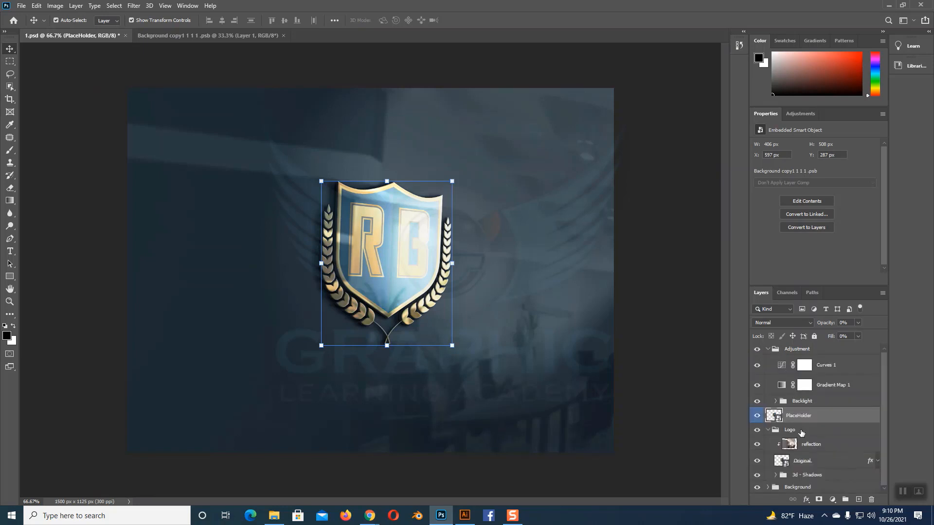
pyautogui.click(757, 445)
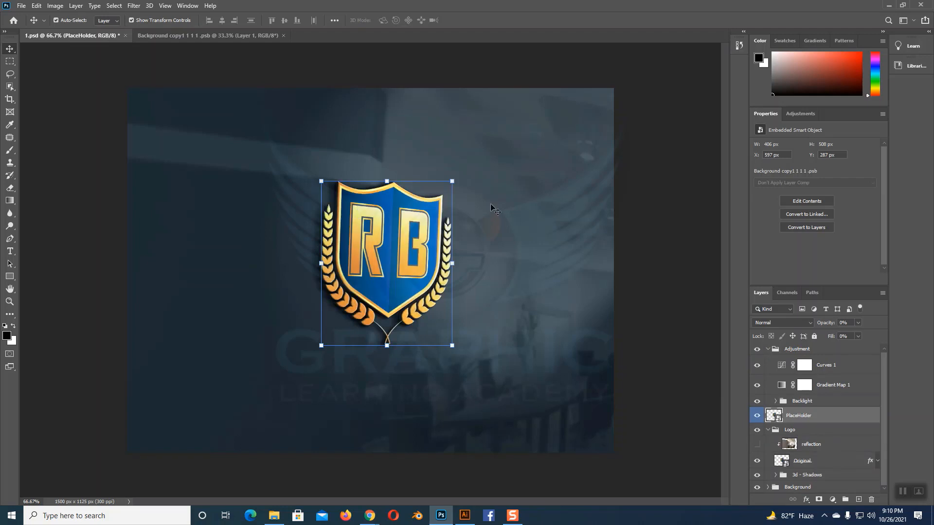
pyautogui.click(672, 306)
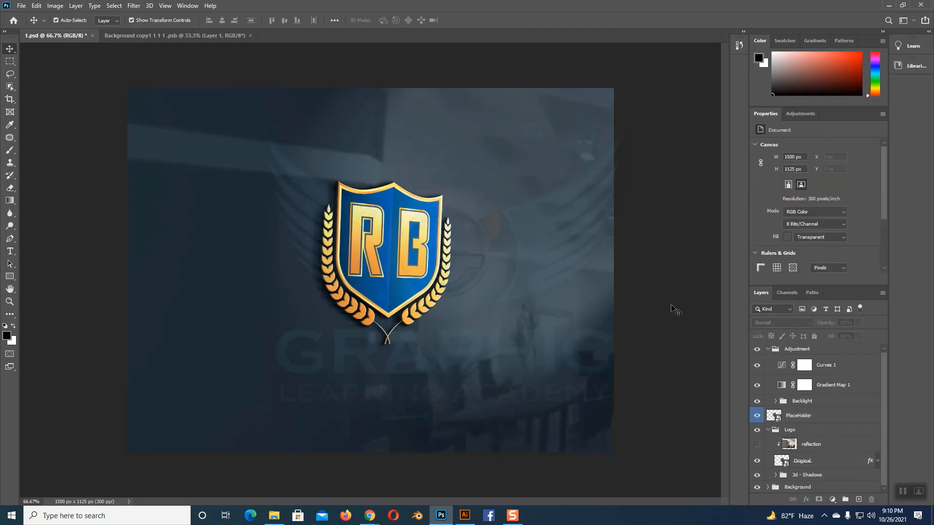